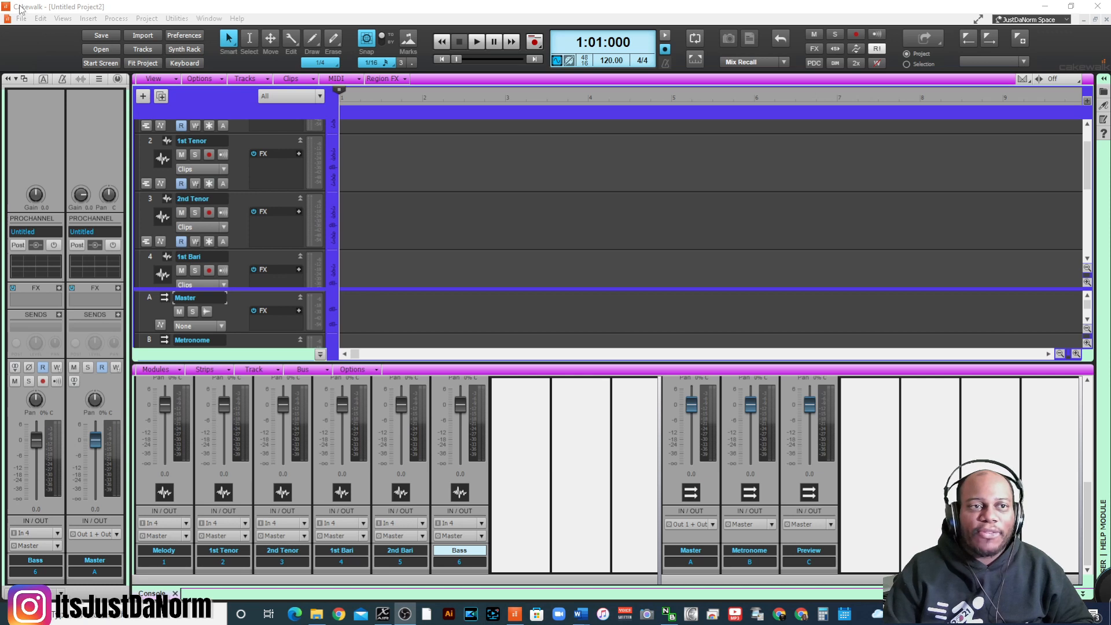
left_click(22, 18)
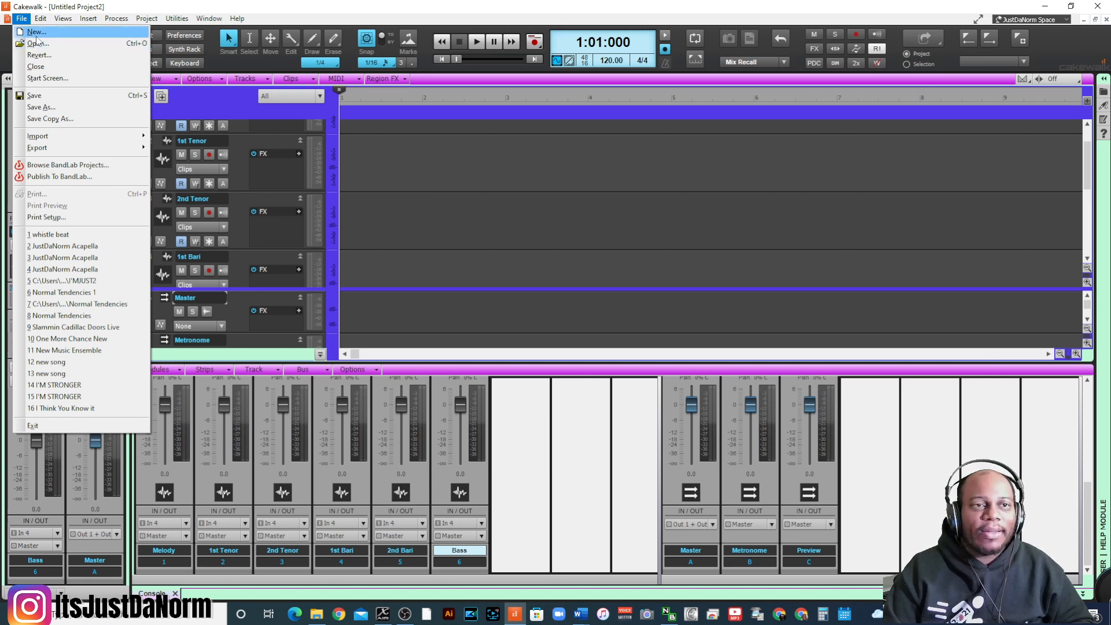
left_click(53, 33)
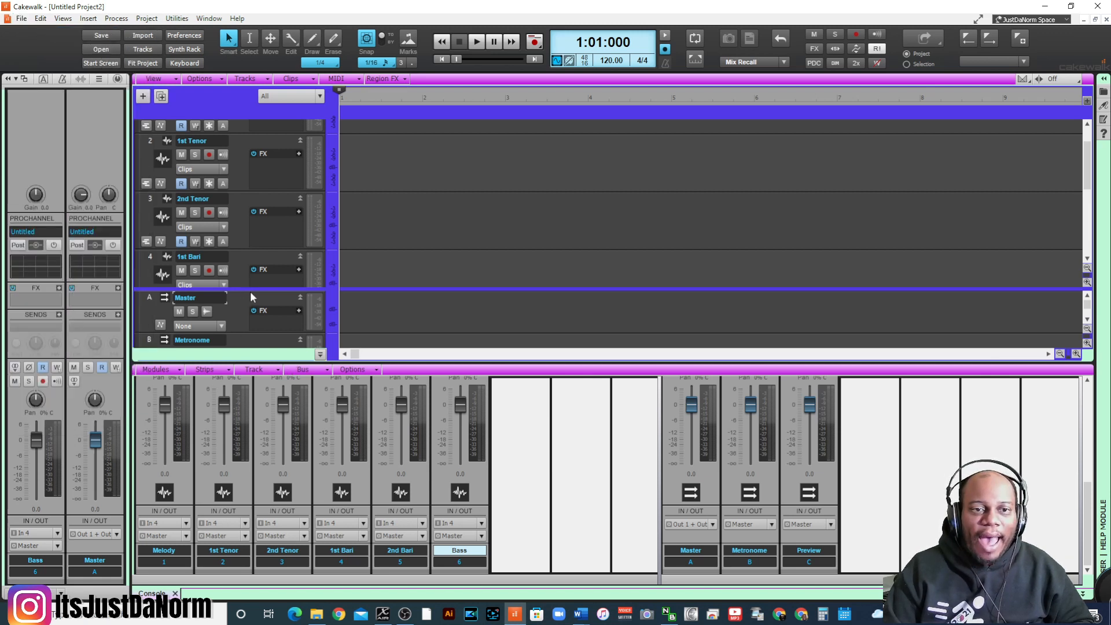
- Collapse the bus pane to give the track pane its full height, and look through the vocal tracks down to Bass
left_click_drag(251, 289, 253, 345)
scroll(172, 157, "down", 3)
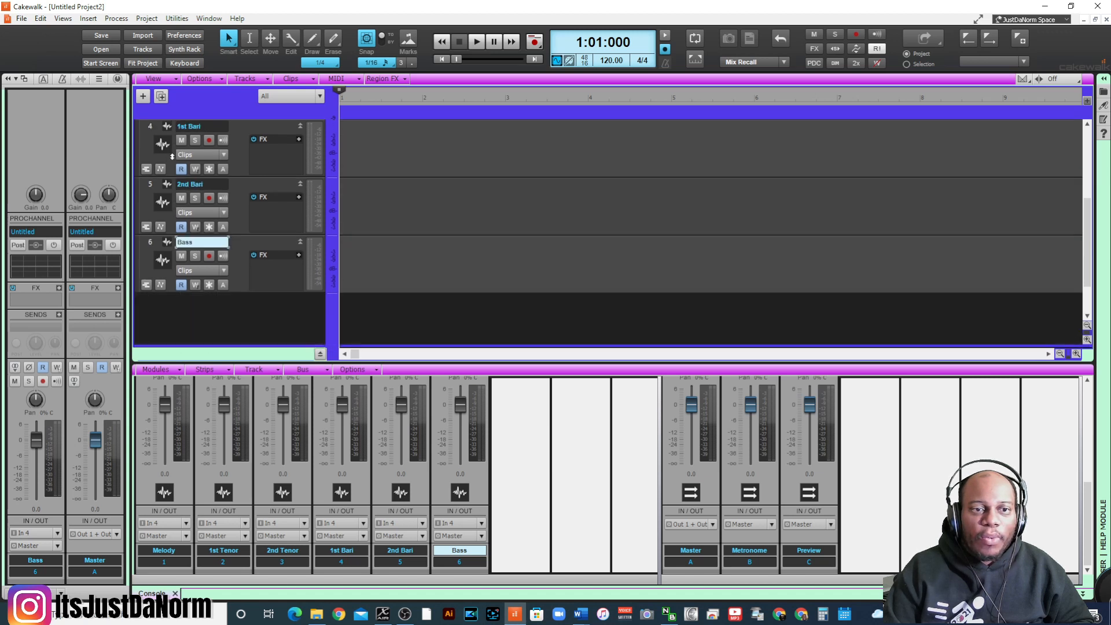
scroll(270, 250, "up", 3)
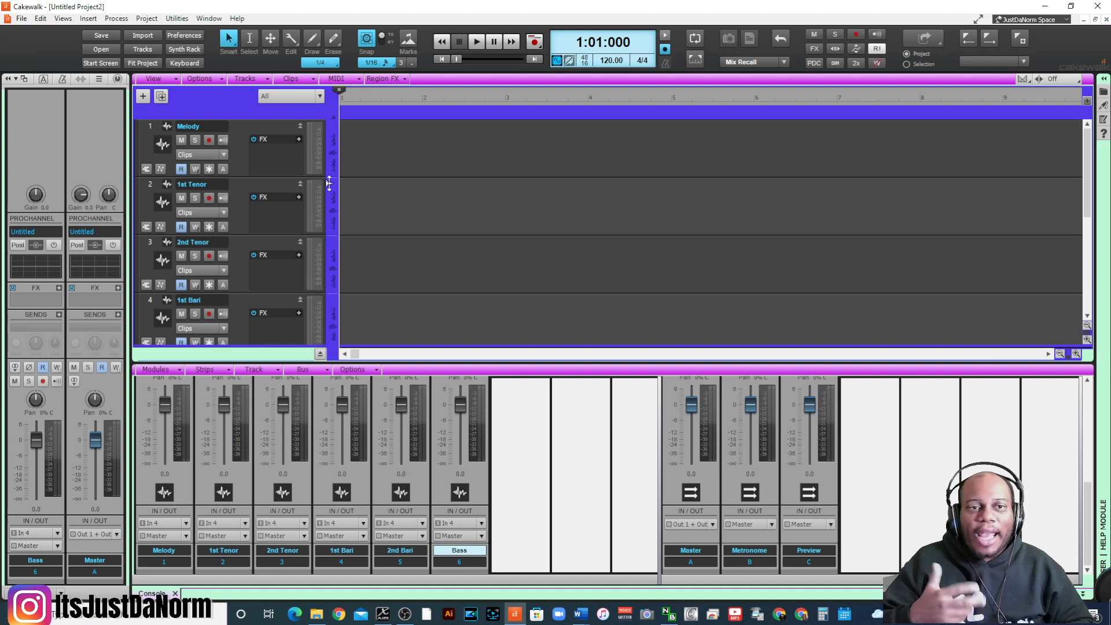
scroll(359, 194, "down", 3)
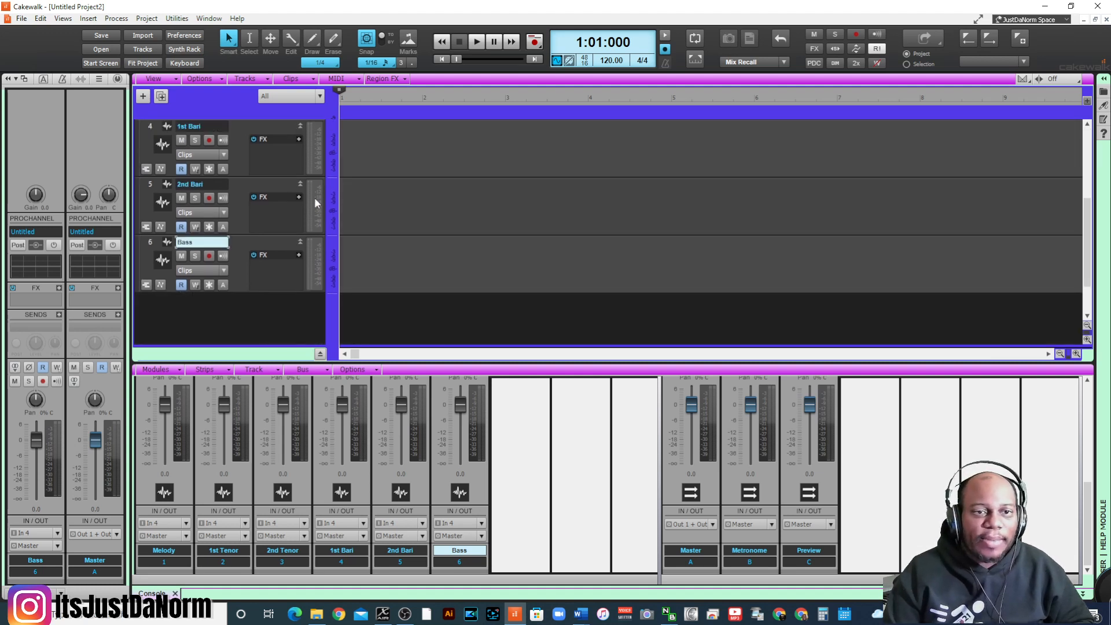
scroll(238, 229, "down", 1)
right_click(196, 280)
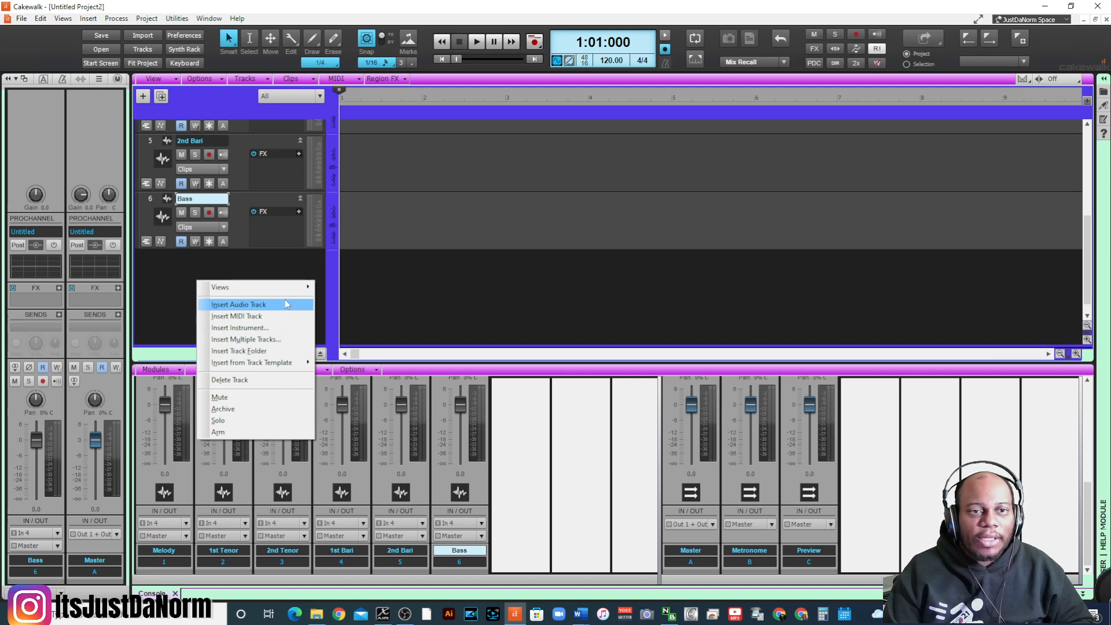
left_click(241, 198)
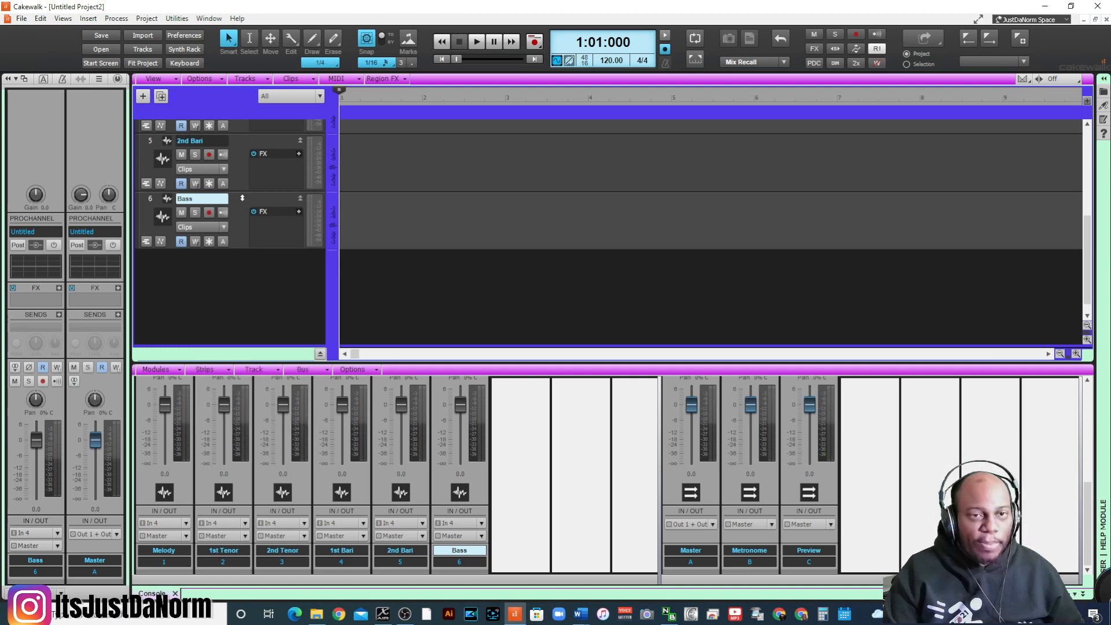
- Duplicate the Bass track with 5 repetitions starting at track 7, including its properties, effects and sends
left_click(149, 199)
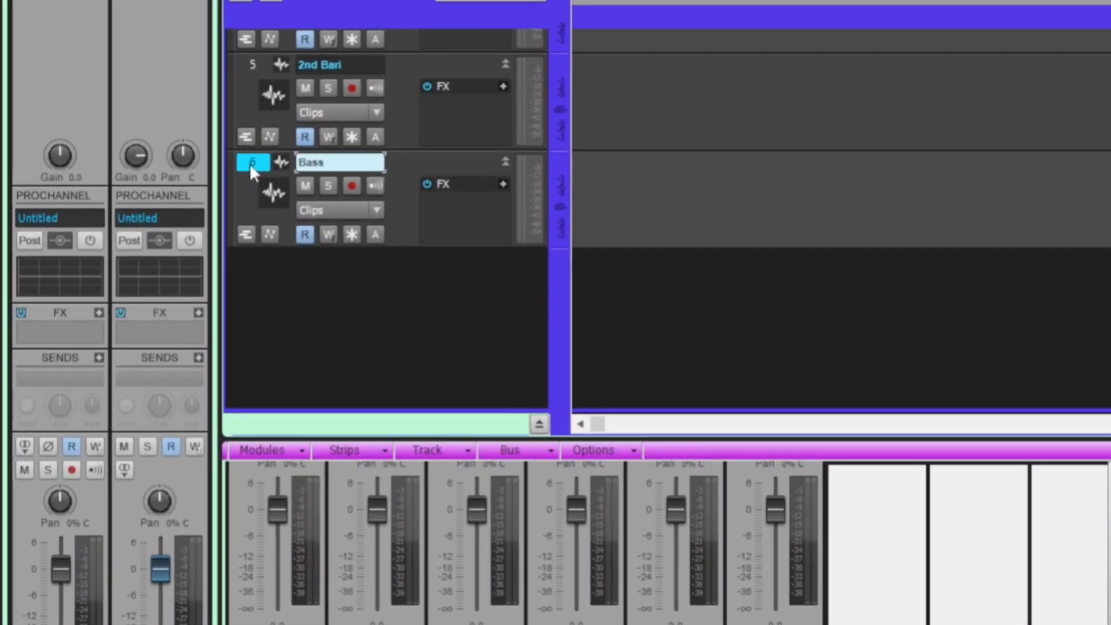
right_click(251, 165)
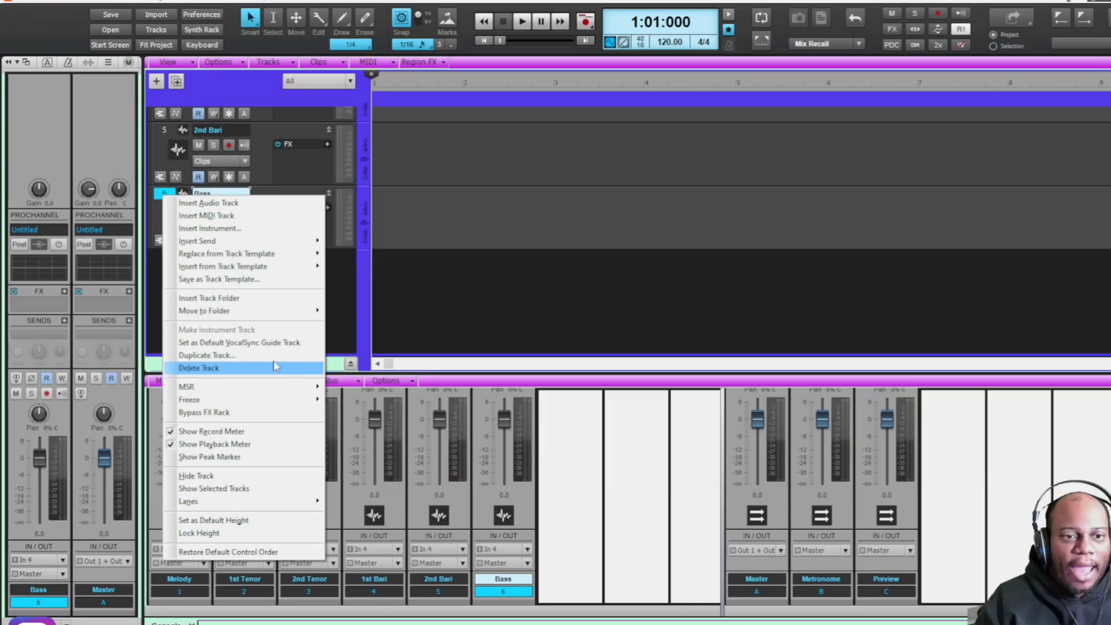
left_click(329, 417)
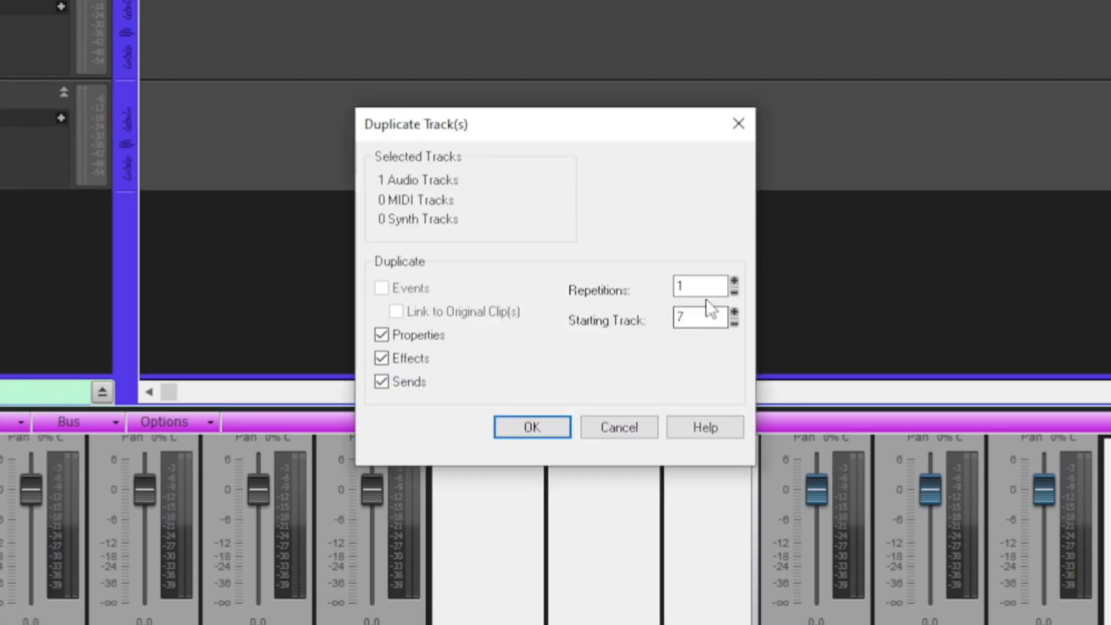
left_click(734, 280)
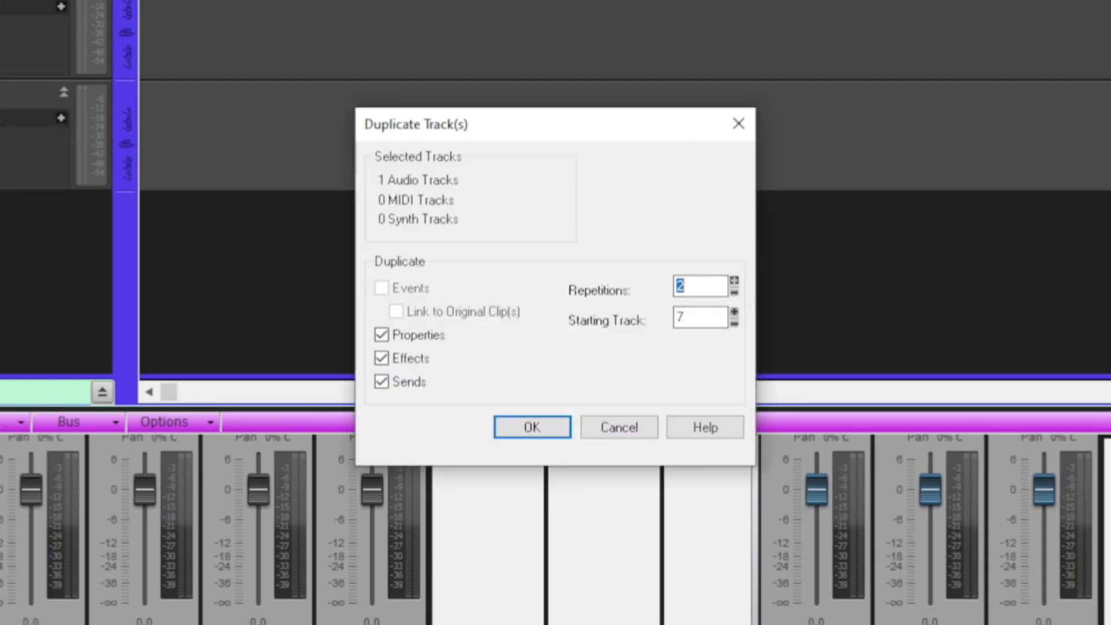
left_click(734, 281)
left_click(734, 281)
left_click(734, 281)
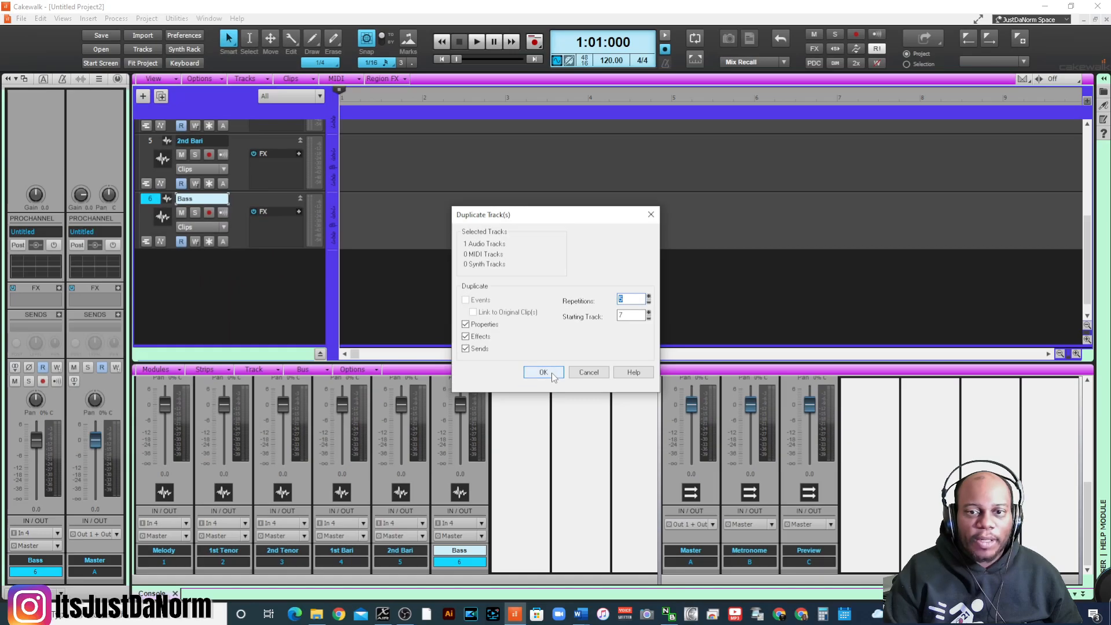
left_click(543, 372)
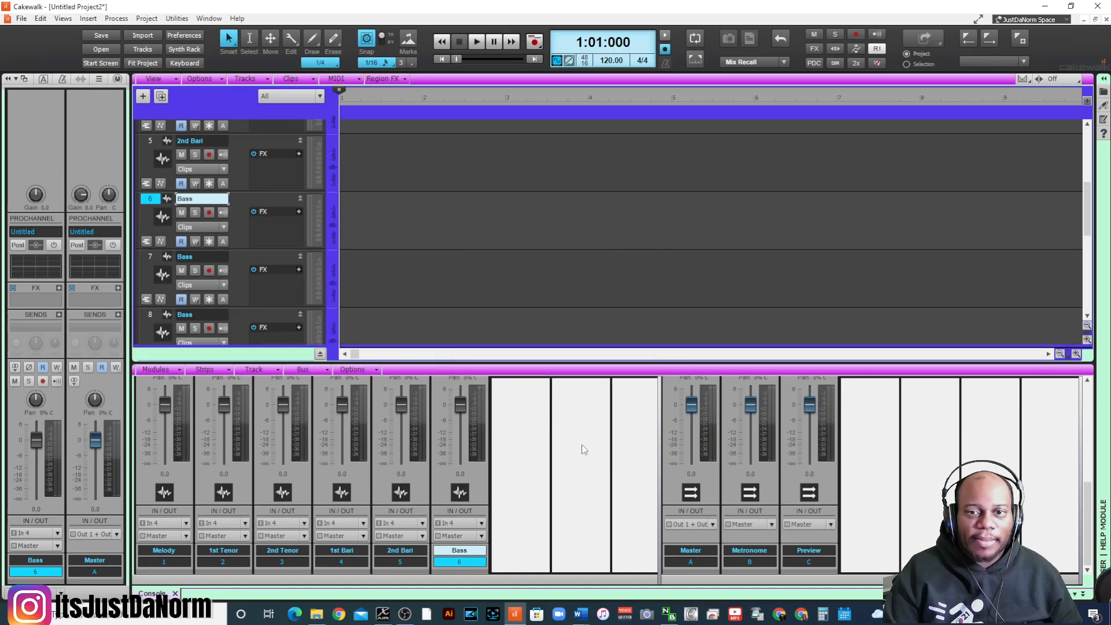
- Look through the duplicated tracks and enlarge the track view by shrinking the console beneath it
scroll(198, 230, "down", 3)
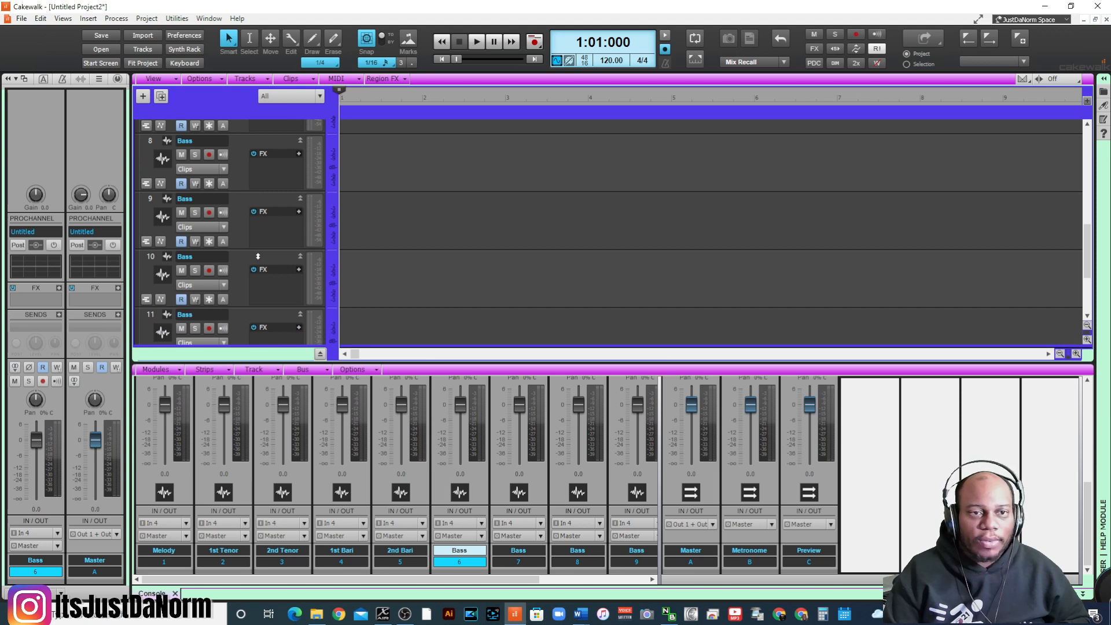
scroll(258, 256, "up", 3)
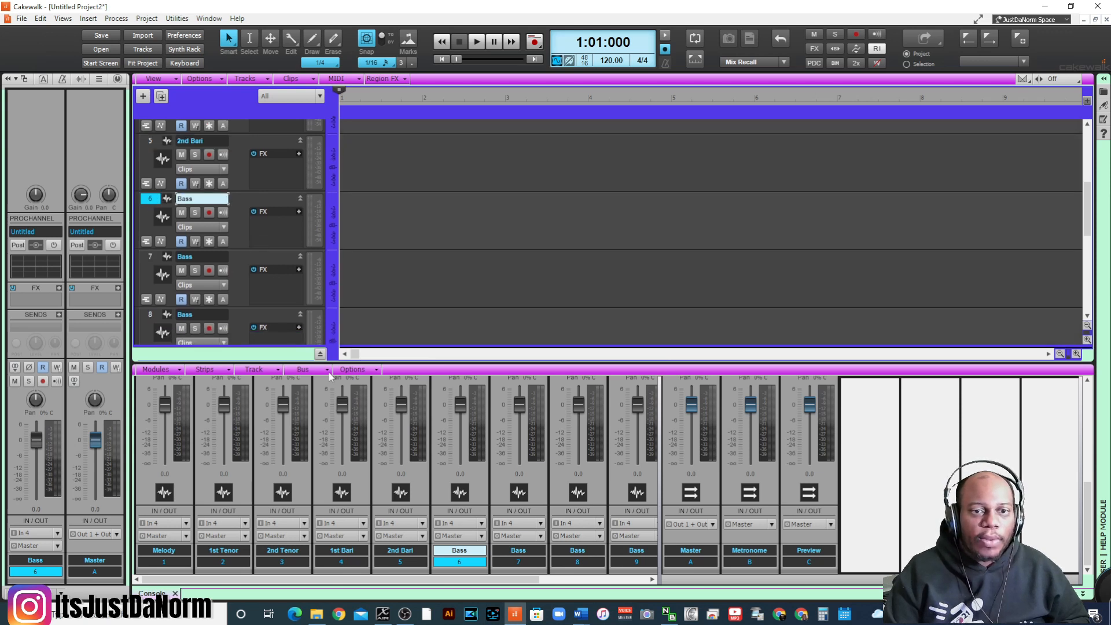
left_click_drag(393, 370, 394, 428)
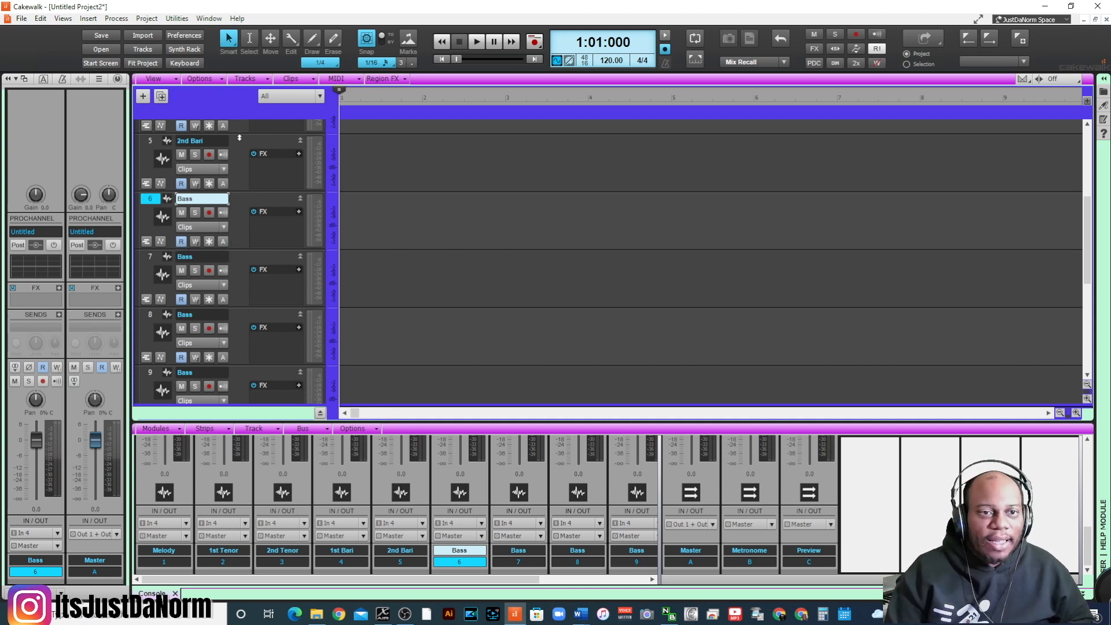
- Open the name of track 11, the last duplicated Bass track, for editing
scroll(257, 263, "down", 3)
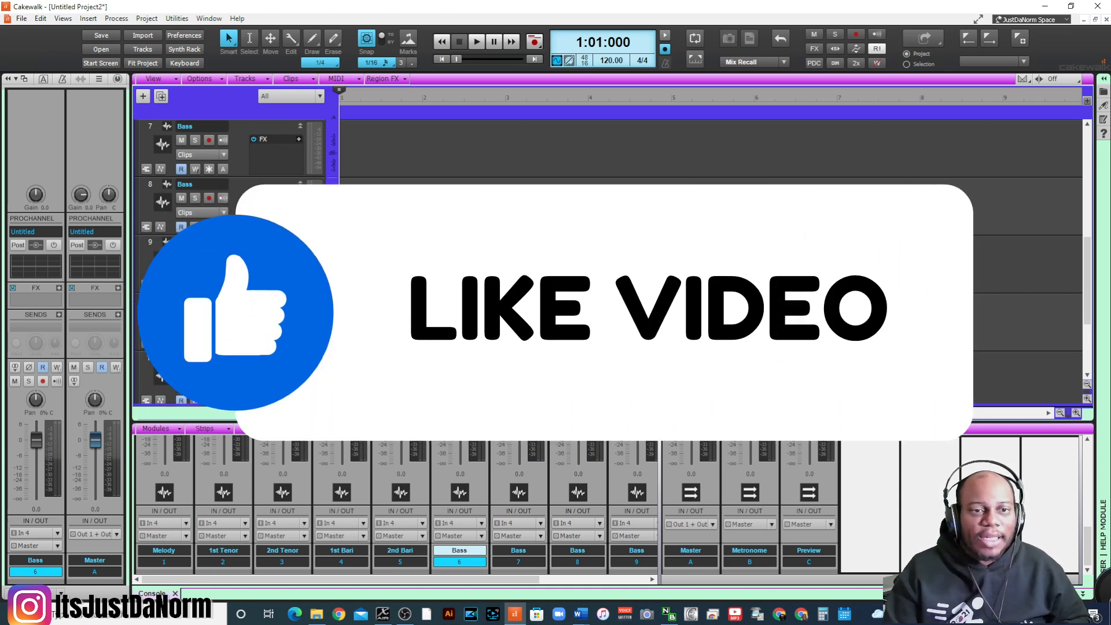
scroll(608, 261, "down", 3)
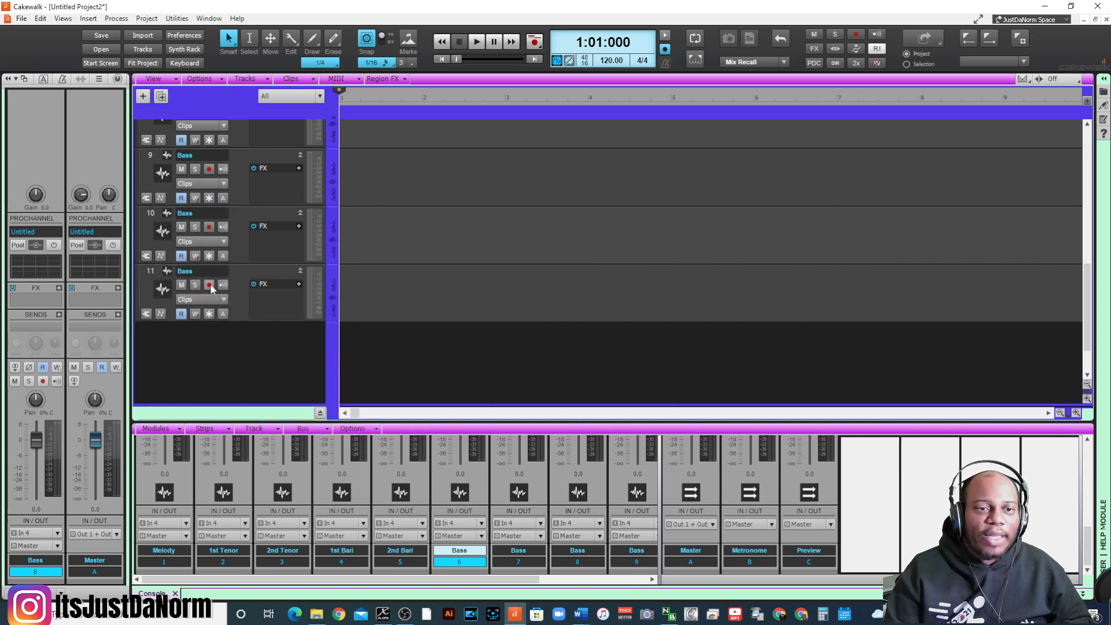
left_click(210, 270)
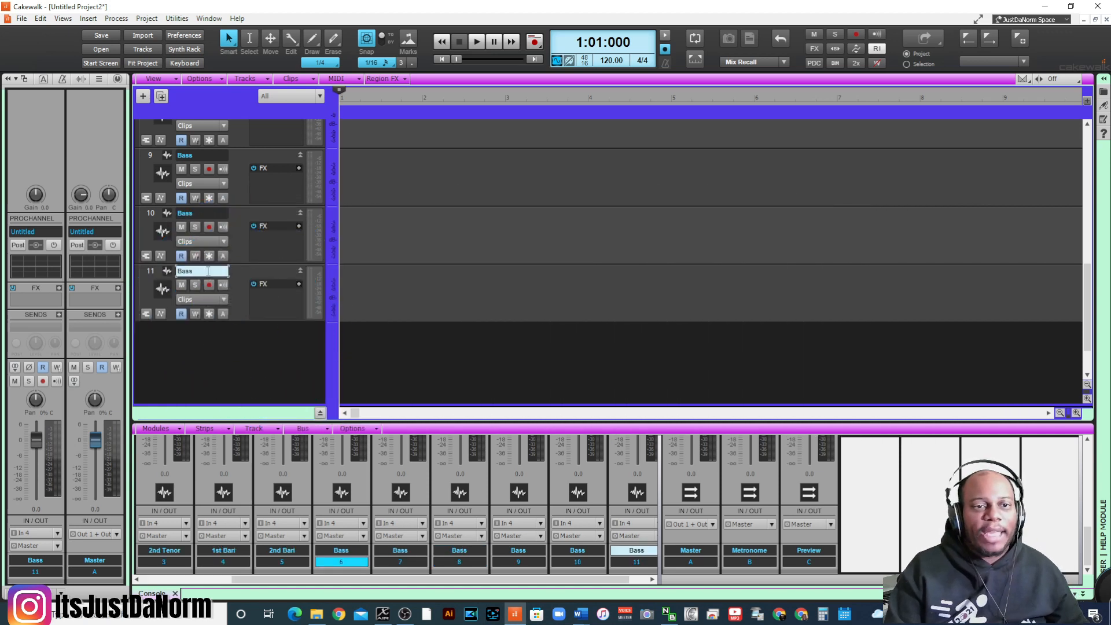
double_click(210, 271)
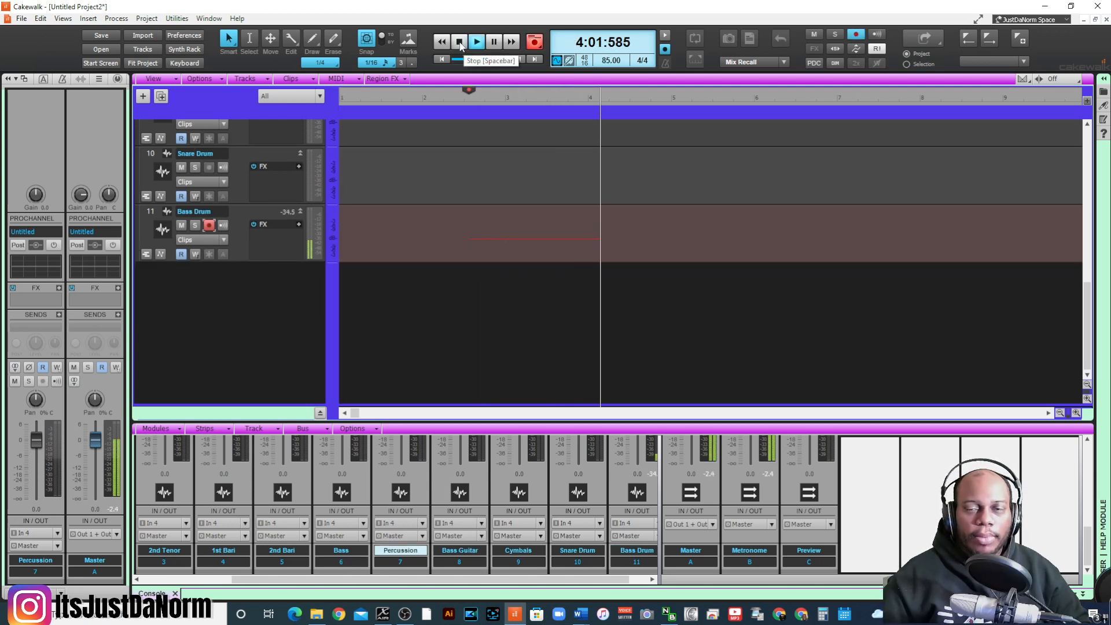
- Stop the running Bass Drum recording and undo the take
left_click(460, 43)
key("ctrl+z")
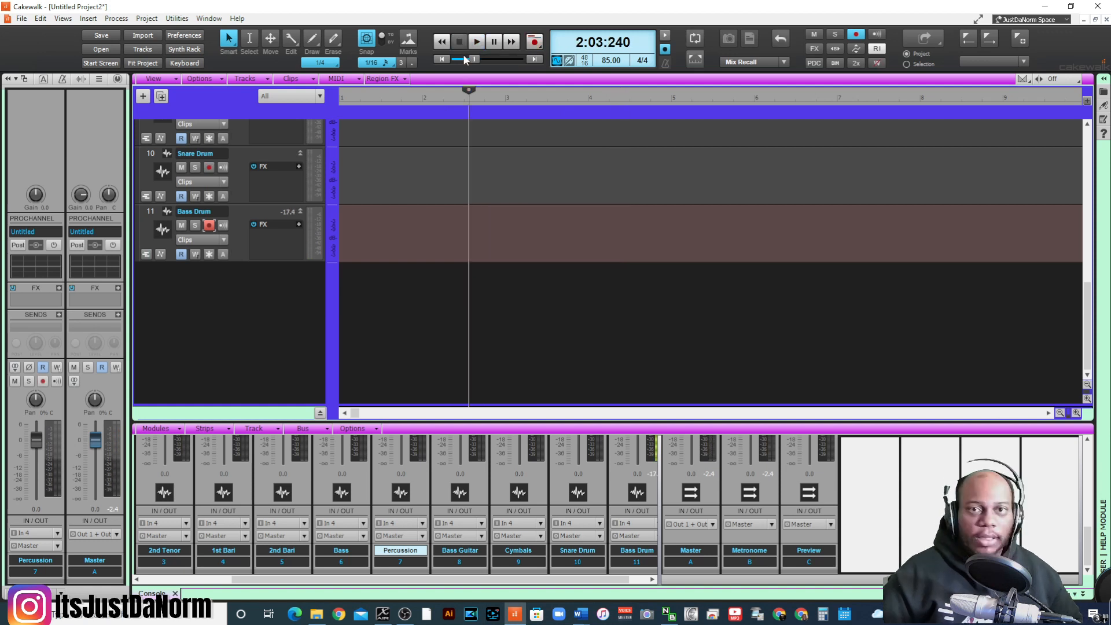
- Record a new take of about five measures on the Bass Drum track from the start of the project
left_click(442, 59)
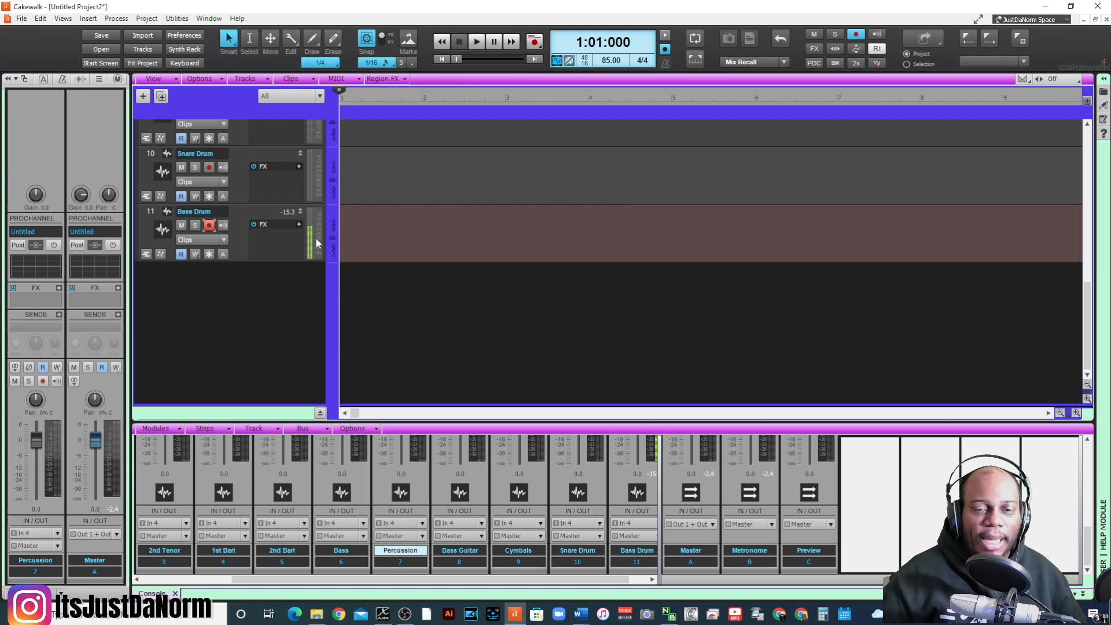
key("r")
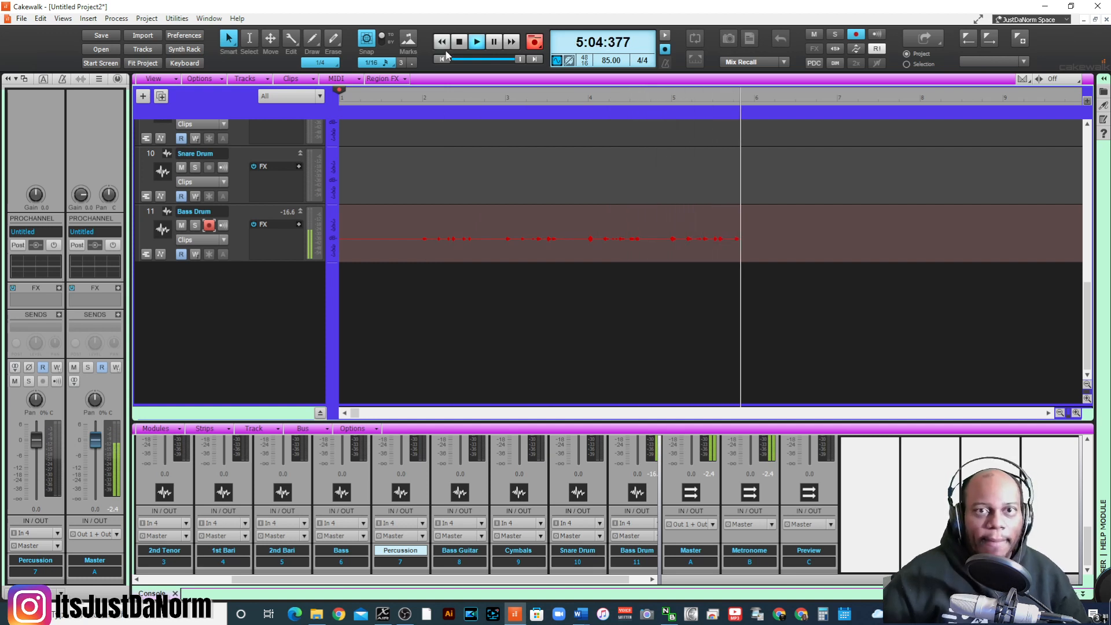
left_click(459, 42)
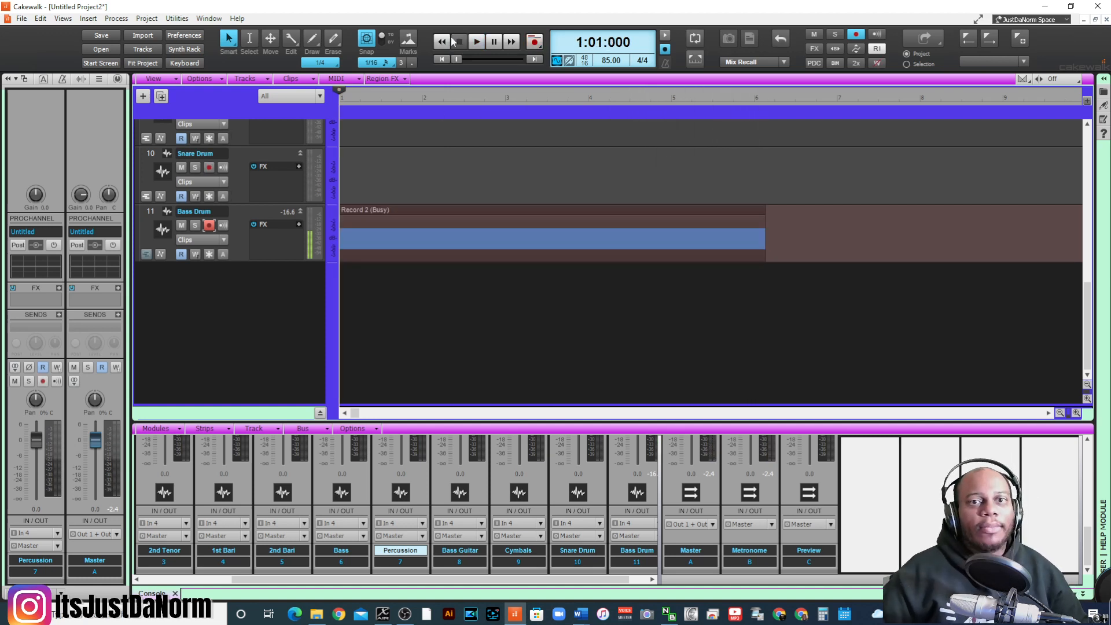
- Select the recorded Bass Drum clip and play it back from just before measure 2
left_click(417, 260)
key("space")
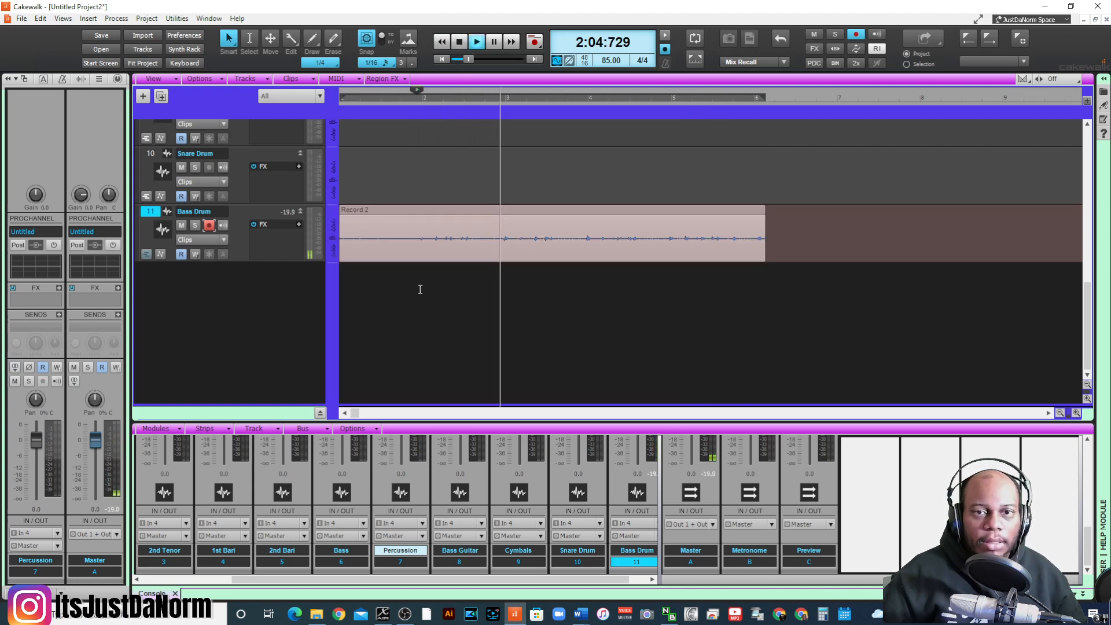
key("space")
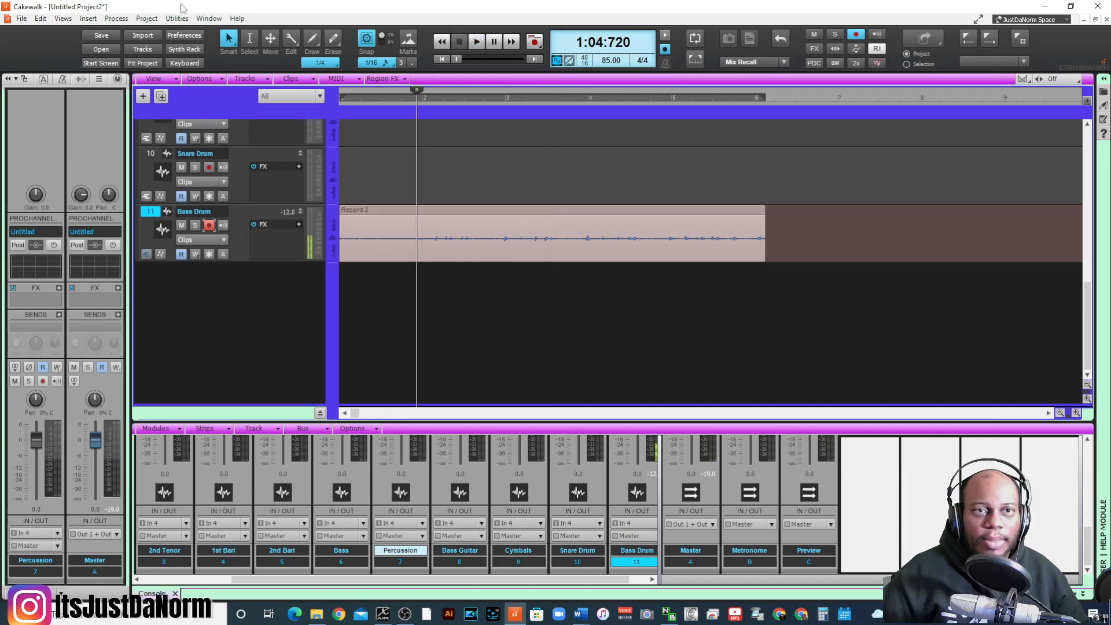
- Apply the Gain effect with the 6dB Boost preset to the selected Bass Drum clip
left_click(116, 18)
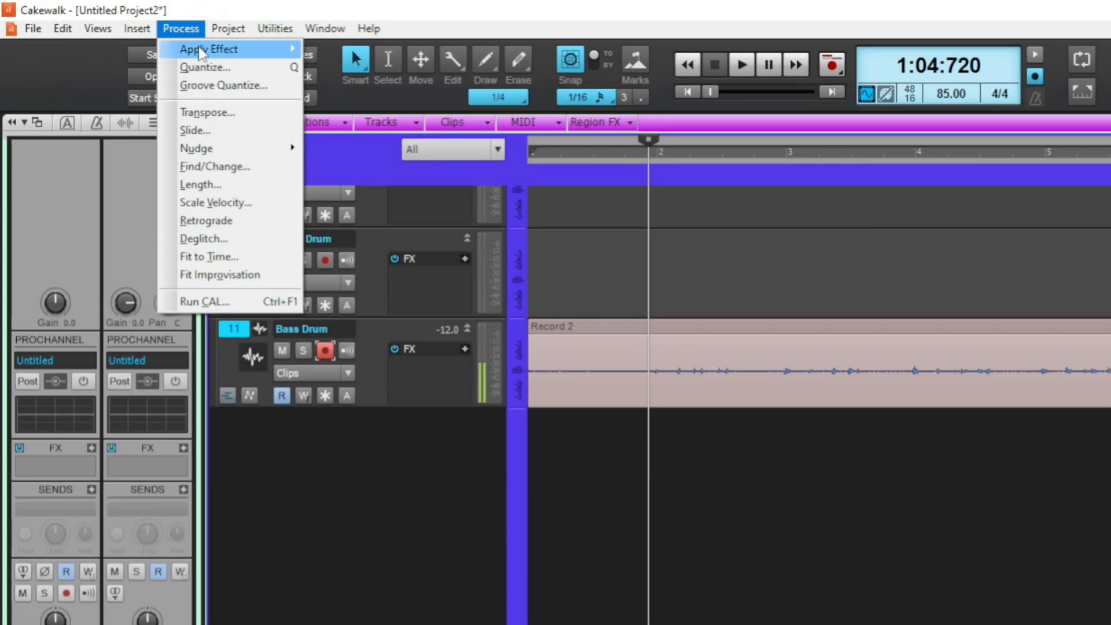
mouse_move(200, 52)
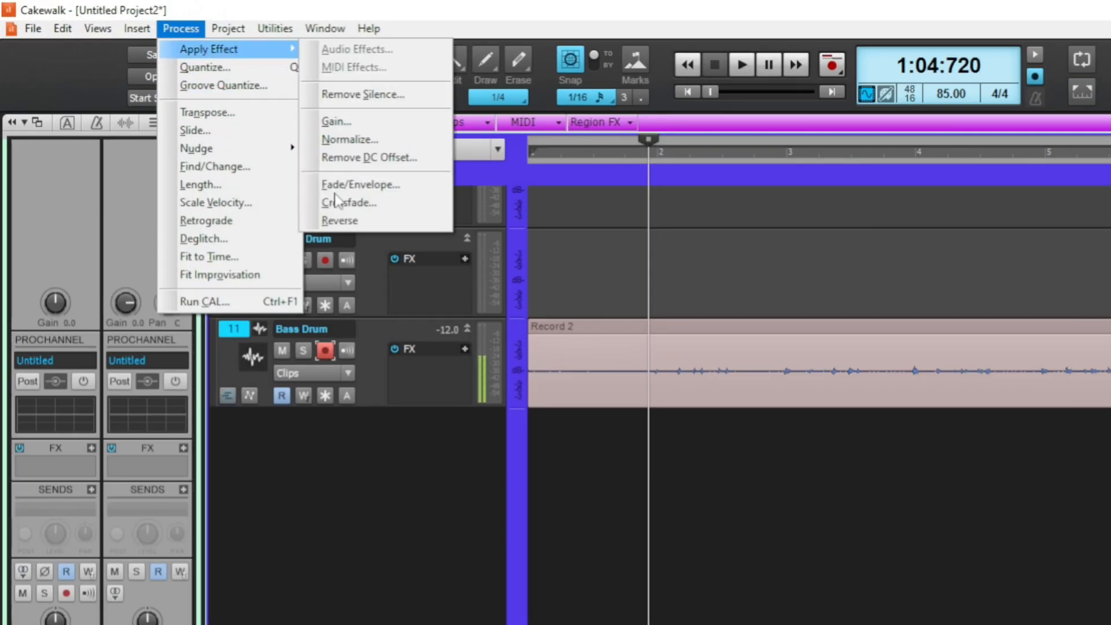
left_click(363, 120)
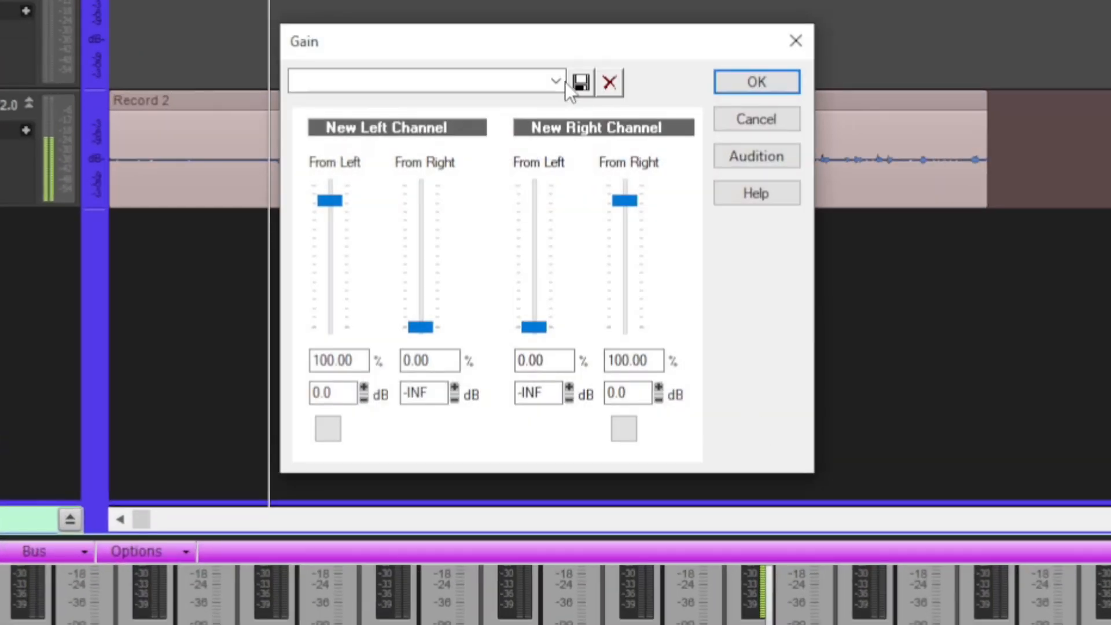
left_click(560, 81)
left_click(363, 214)
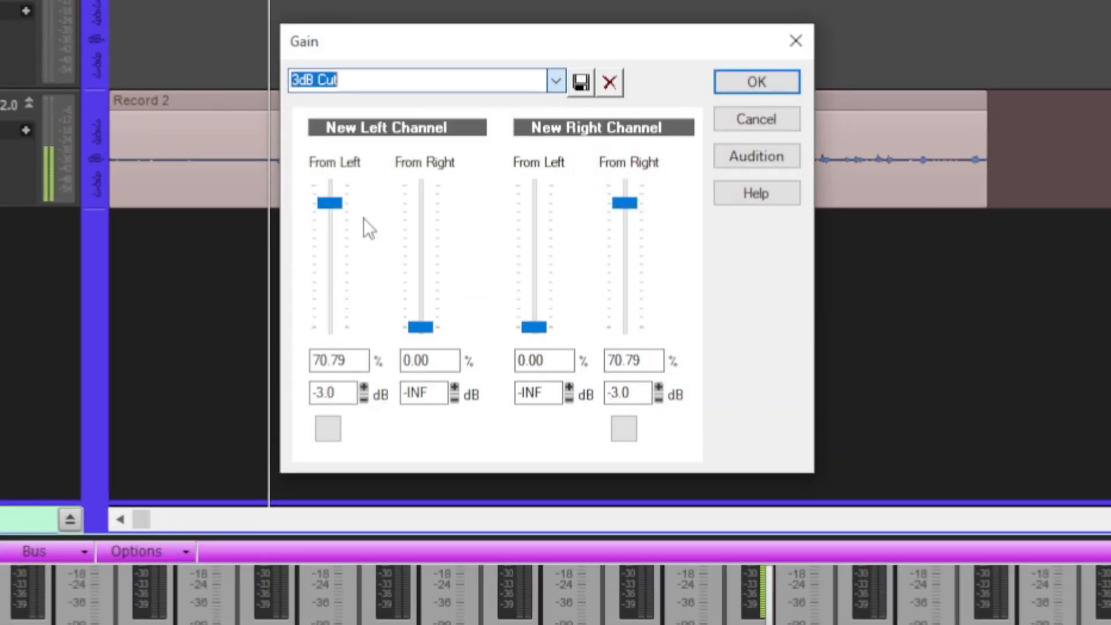
left_click(555, 82)
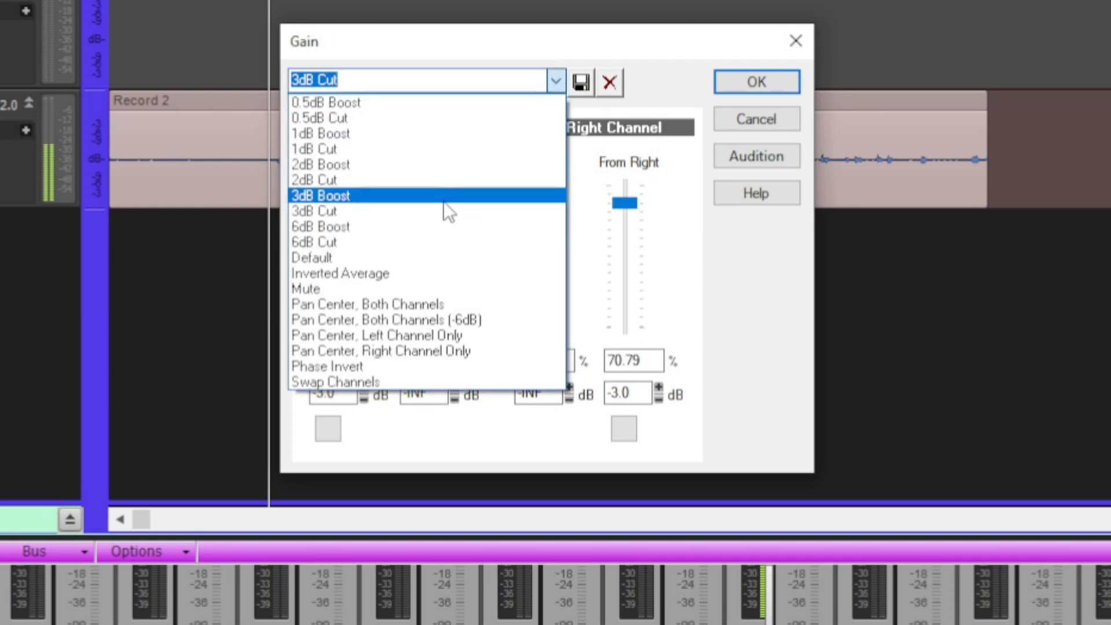
left_click(408, 227)
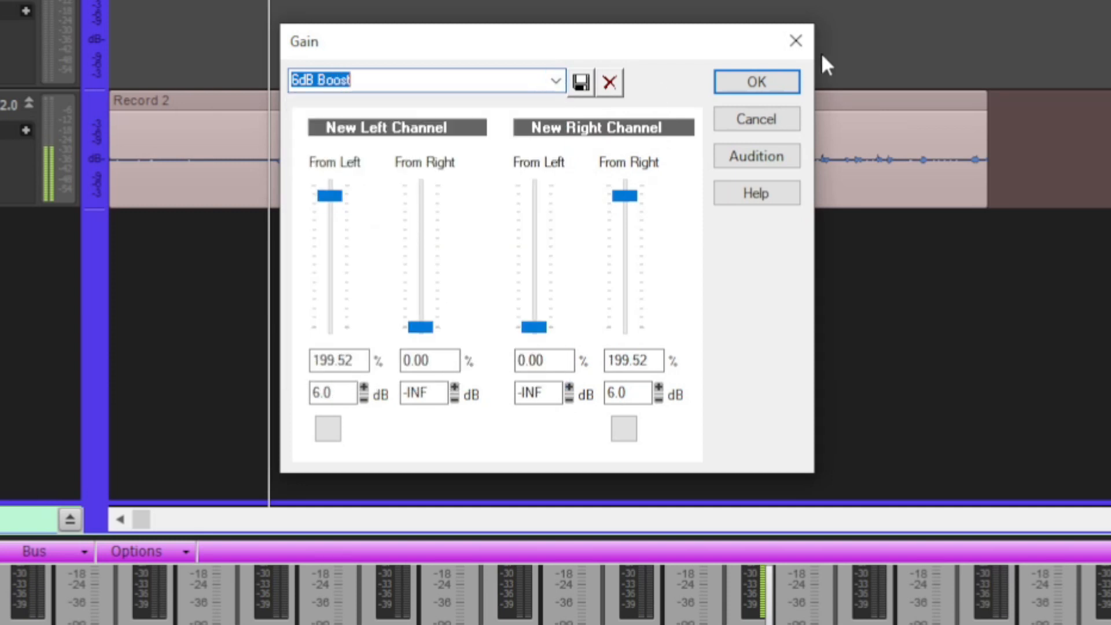
left_click(757, 82)
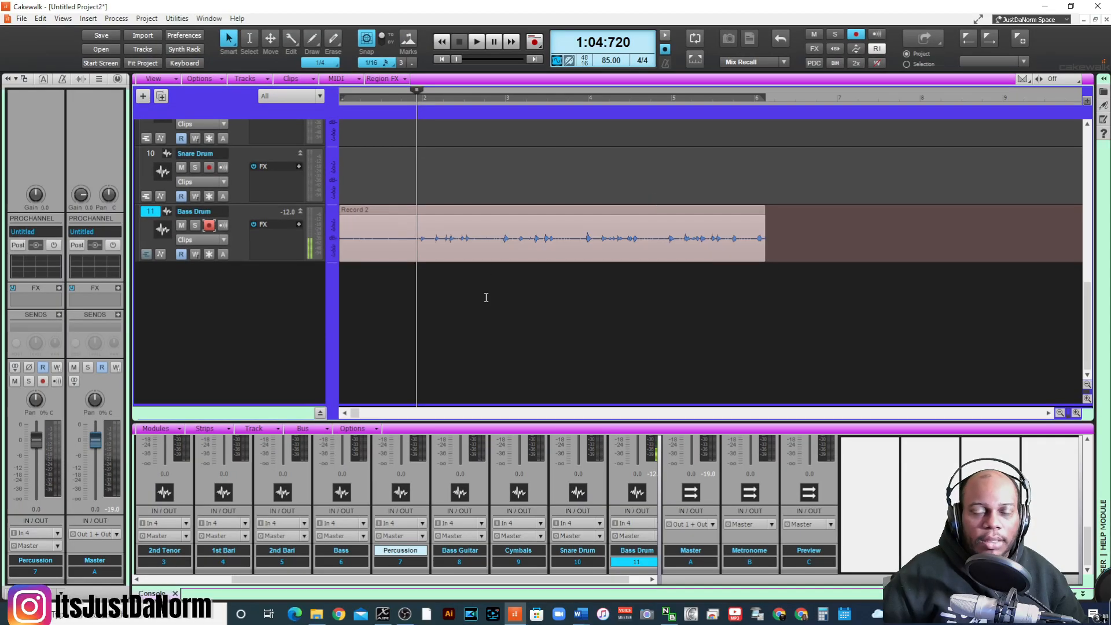
- Play back the Bass Drum clip again to check its level after the gain boost
key("space")
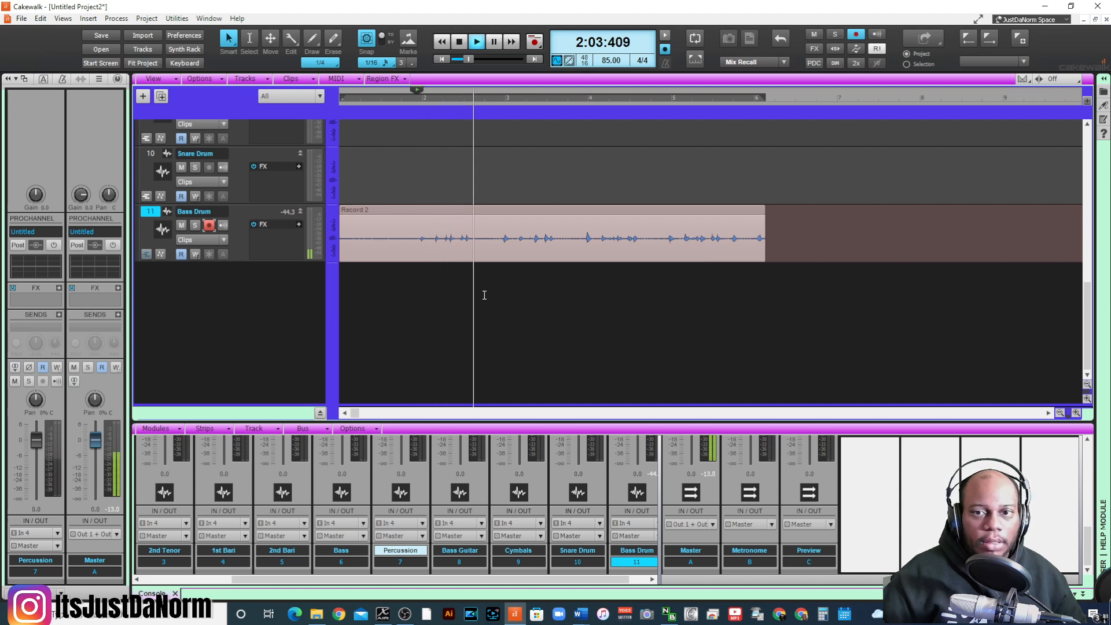
key("space")
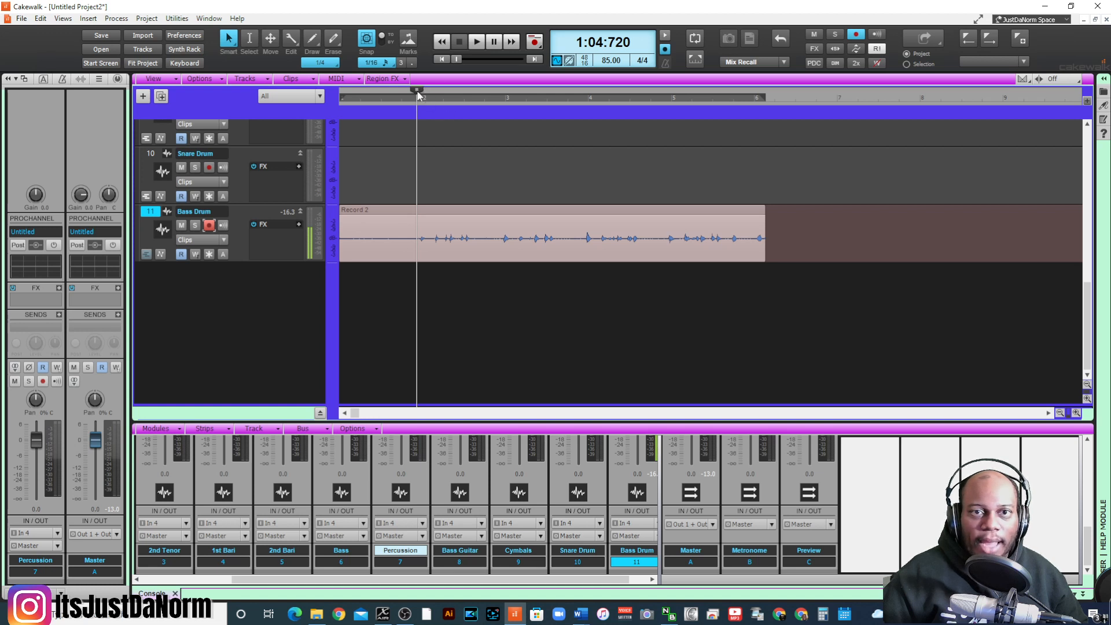
- Place the playhead at the start of measure 2 and set the snap resolution to 1/4
left_click_drag(419, 95, 422, 94)
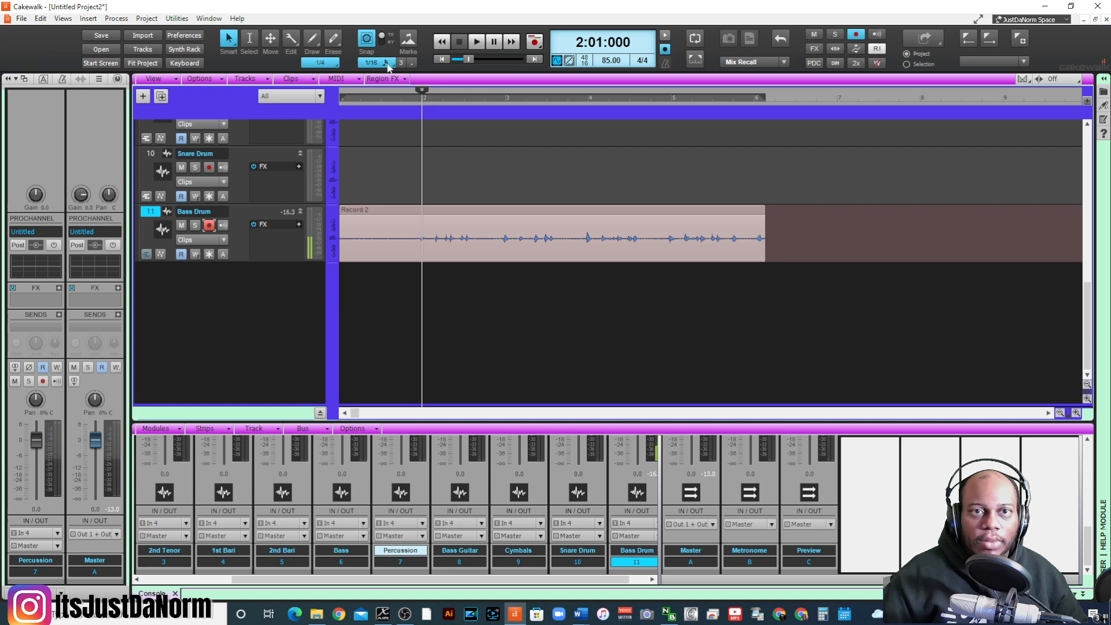
left_click(388, 63)
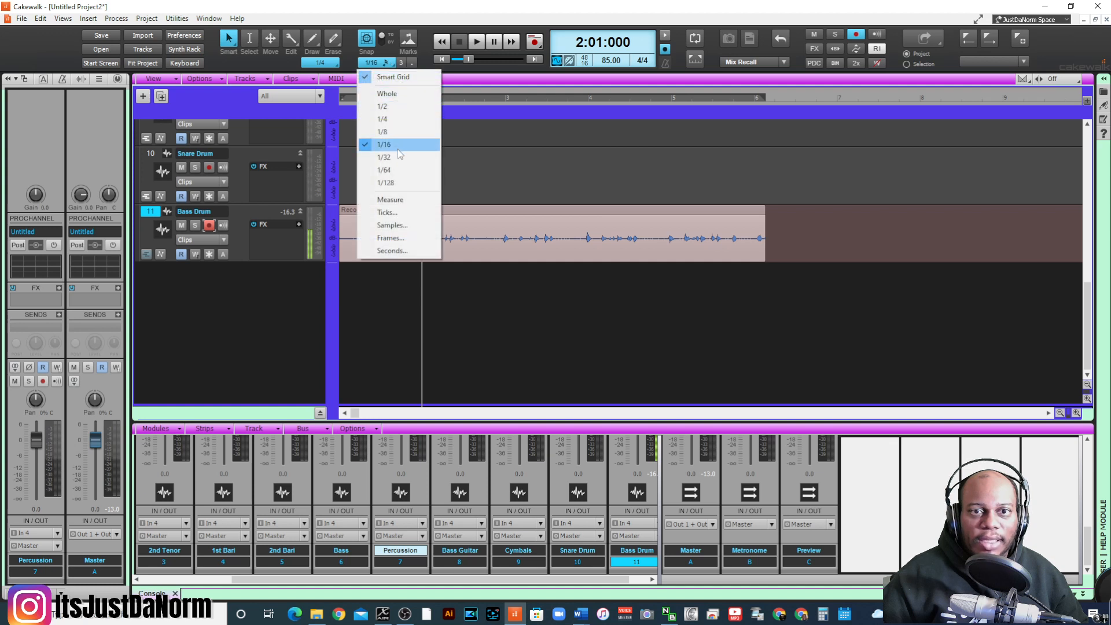
left_click(382, 119)
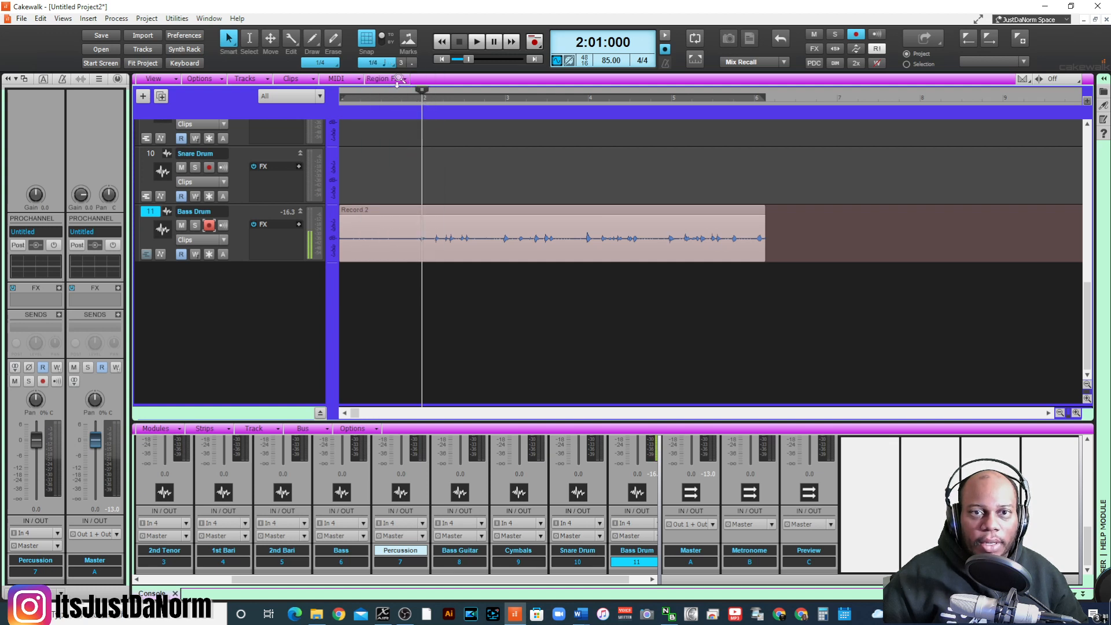
- Play the Bass Drum recording back from the start of measure 2
left_click(401, 103)
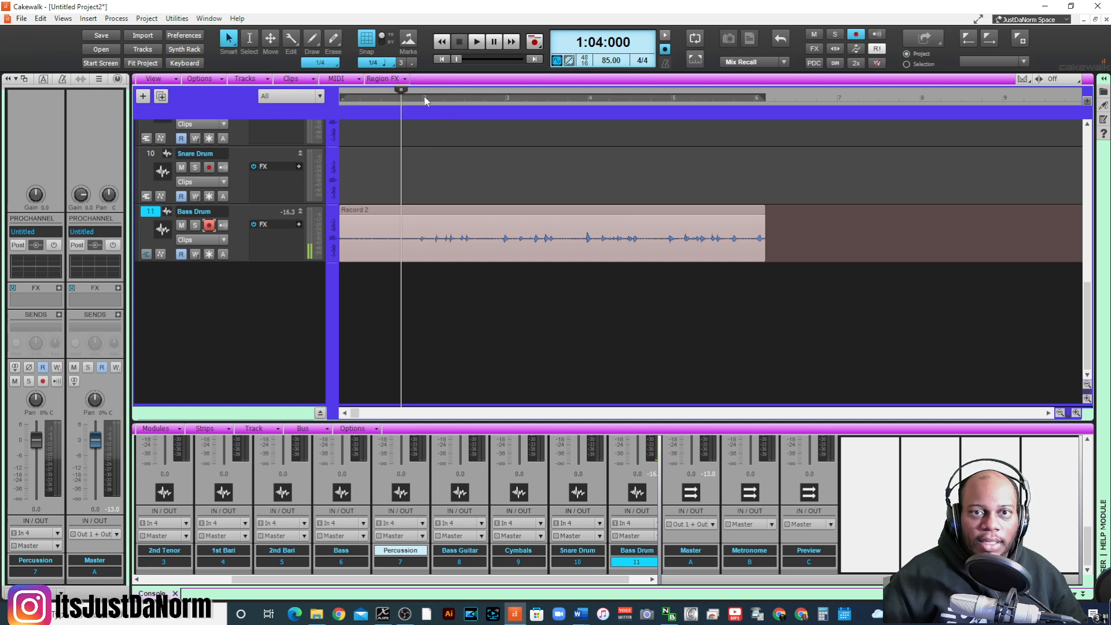
left_click(425, 101)
key("space")
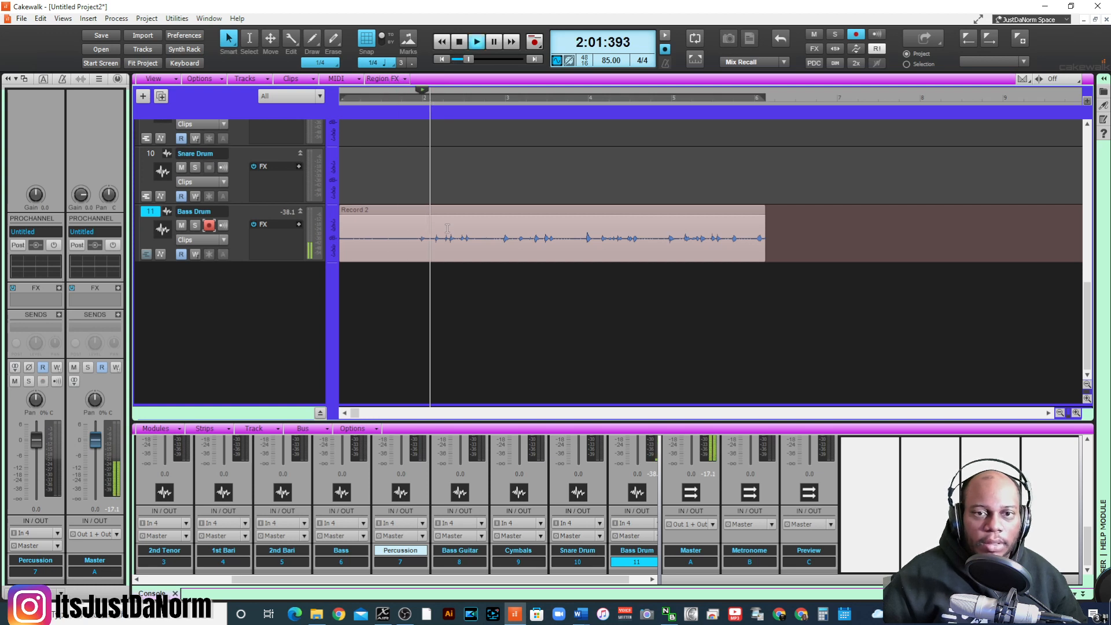
key("space")
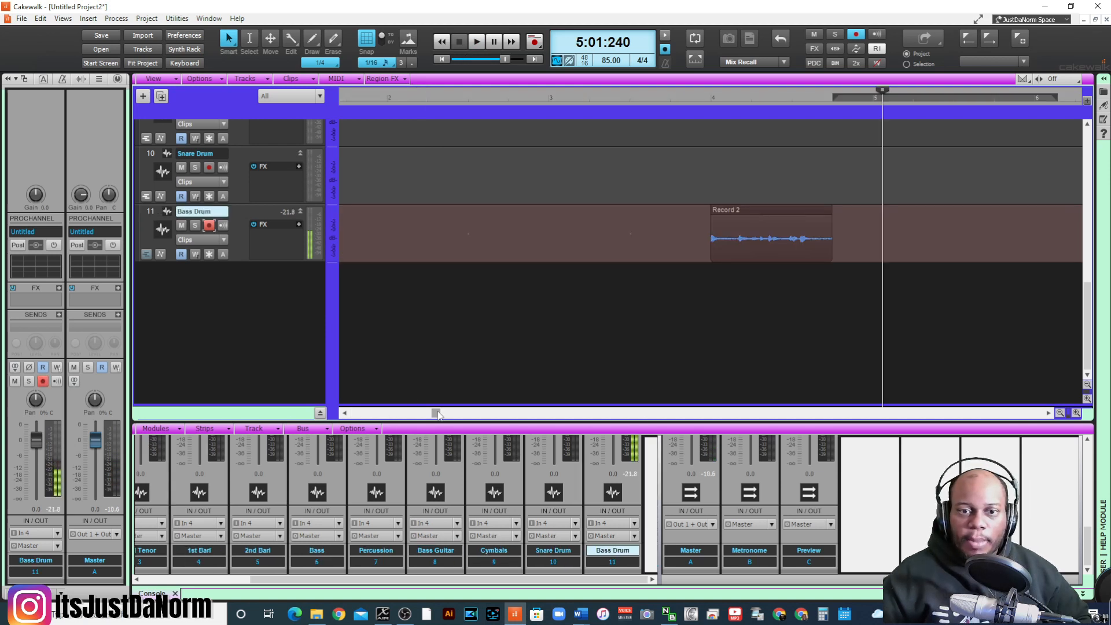
- Move the short Bass Drum clip from measure 4 to the start of measure 2
left_click_drag(437, 413, 335, 404)
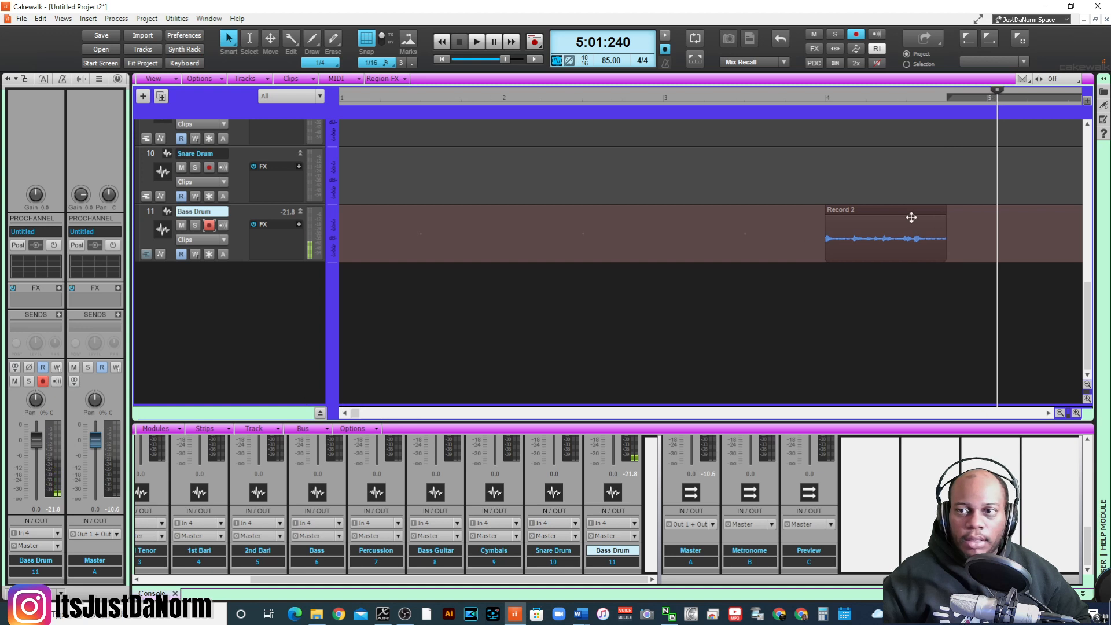
left_click_drag(910, 220, 583, 224)
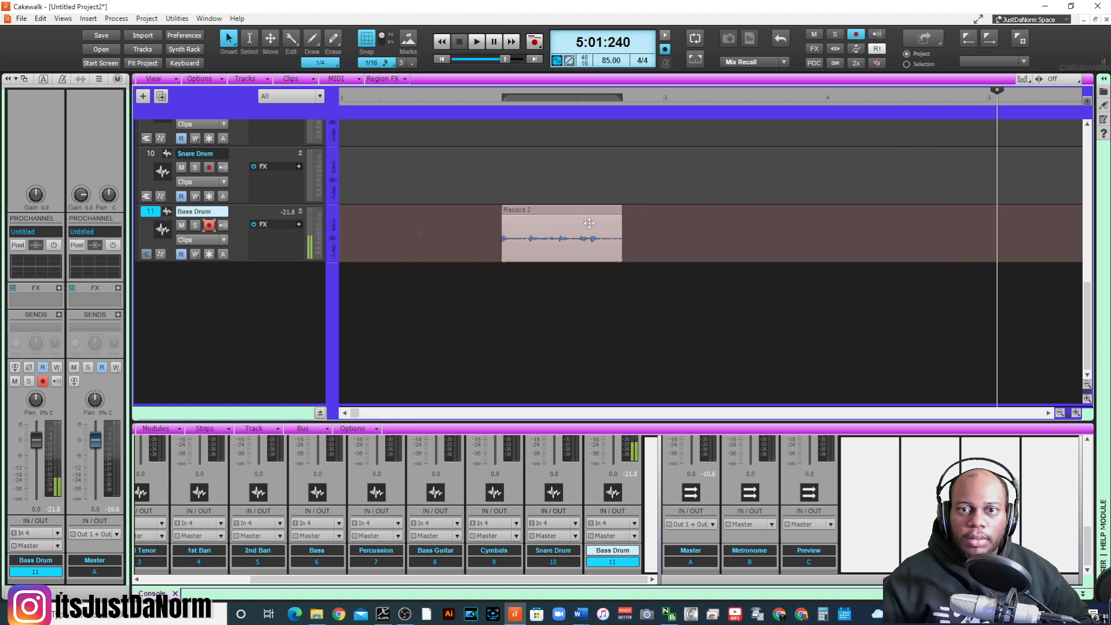
left_click(552, 209)
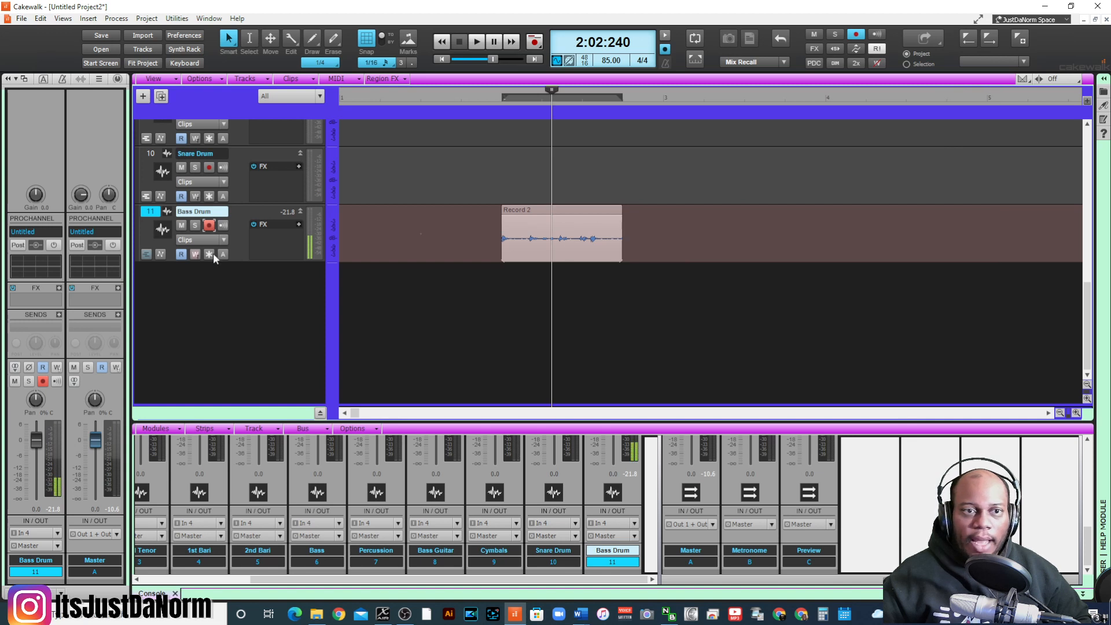
- Raise the Bass Drum track's input gain to about 8.9 and play its clip from the start of measure 2
right_click(278, 234)
left_click(263, 242)
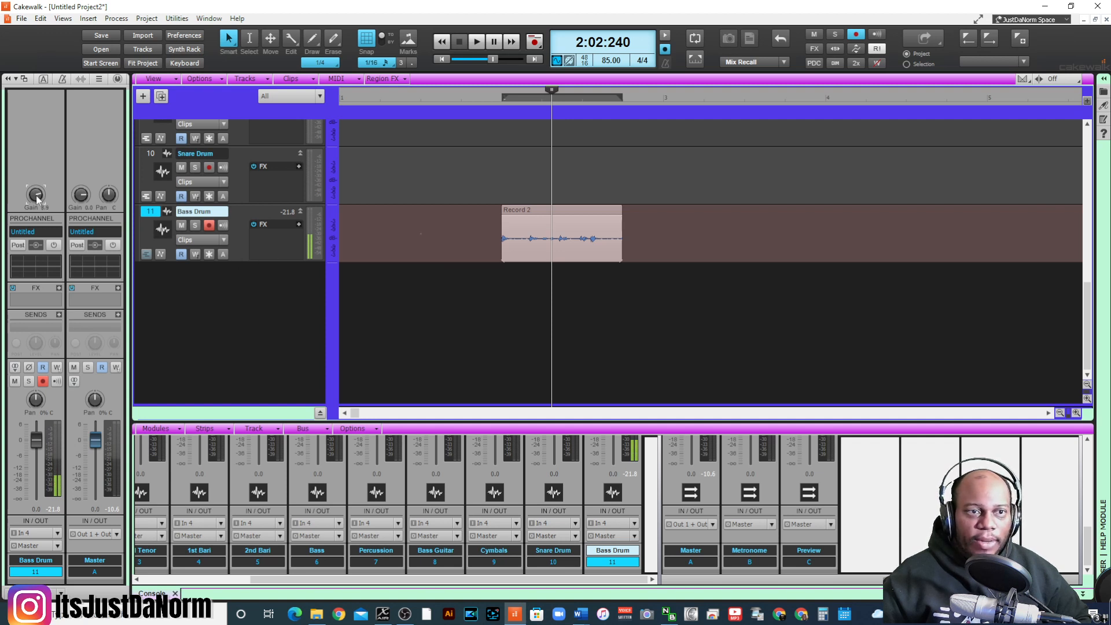
left_click(501, 97)
key("space")
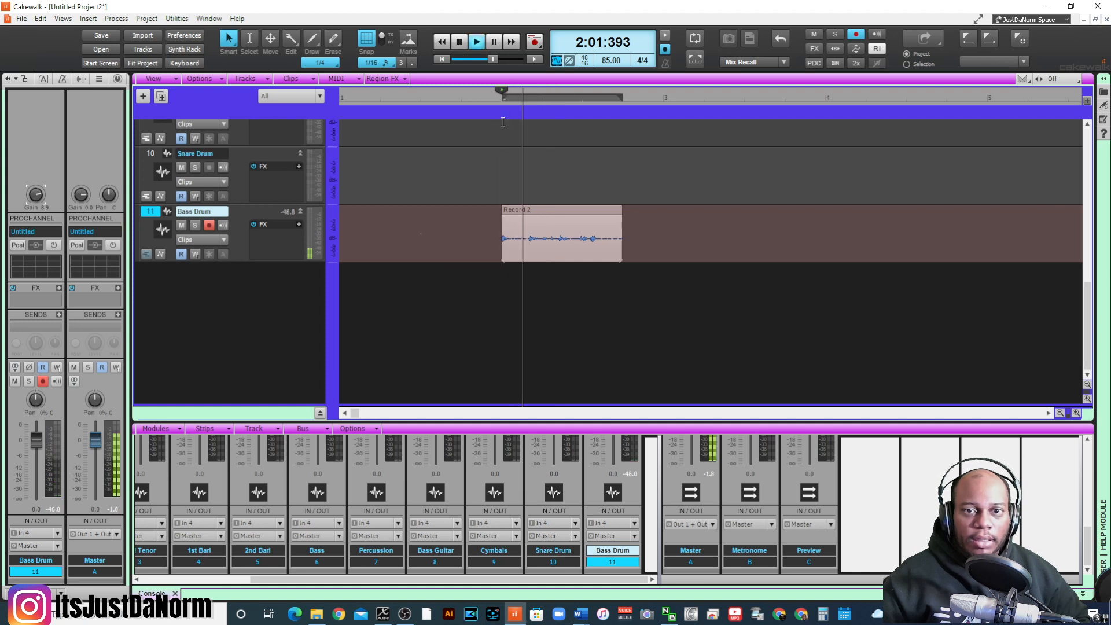
key("space")
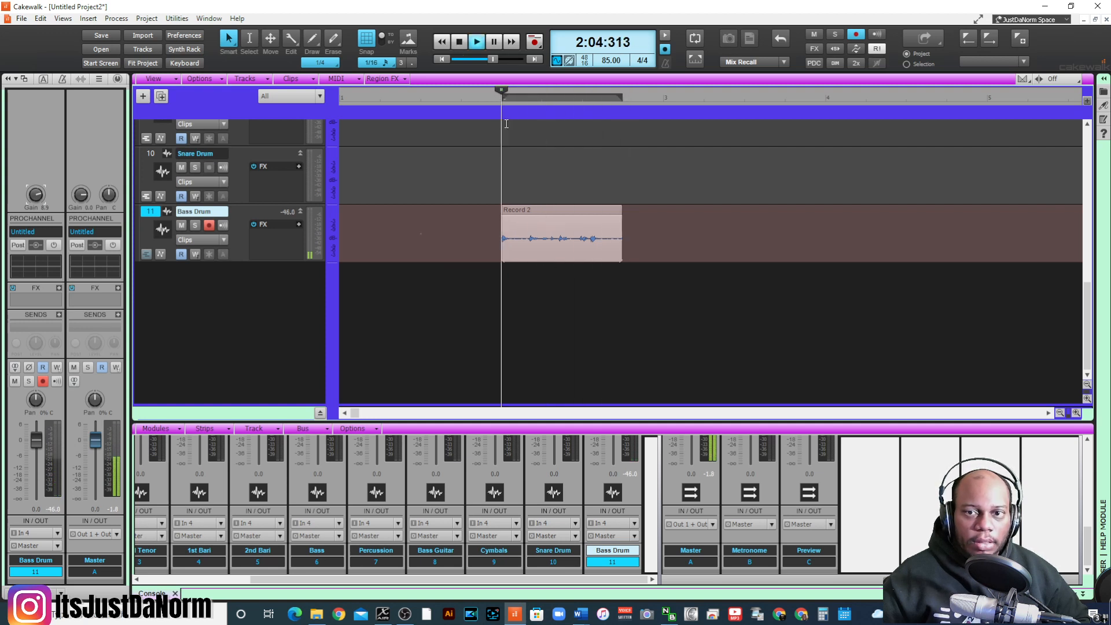
- Add a short fade-out over about the last quarter of the Bass Drum clip
left_click(611, 225)
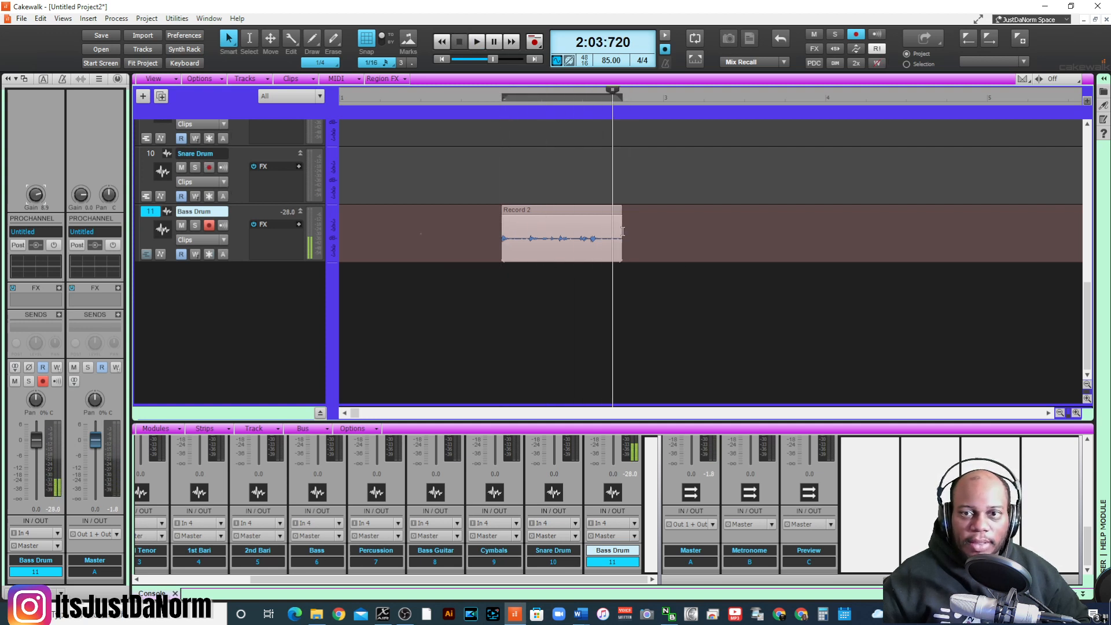
left_click_drag(618, 211, 598, 207)
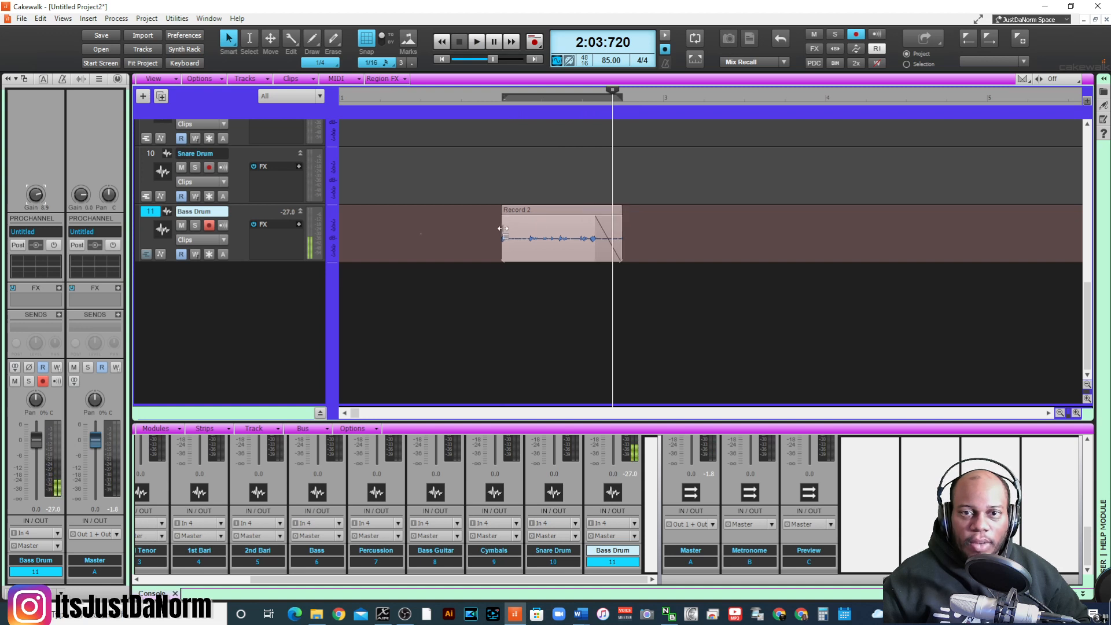
- Try to extend the start of the Bass Drum clip slightly with a short fade-in, and undo both changes
mouse_move(502, 229)
left_mouse_down()
mouse_move(489, 228)
mouse_move(501, 207)
left_mouse_up()
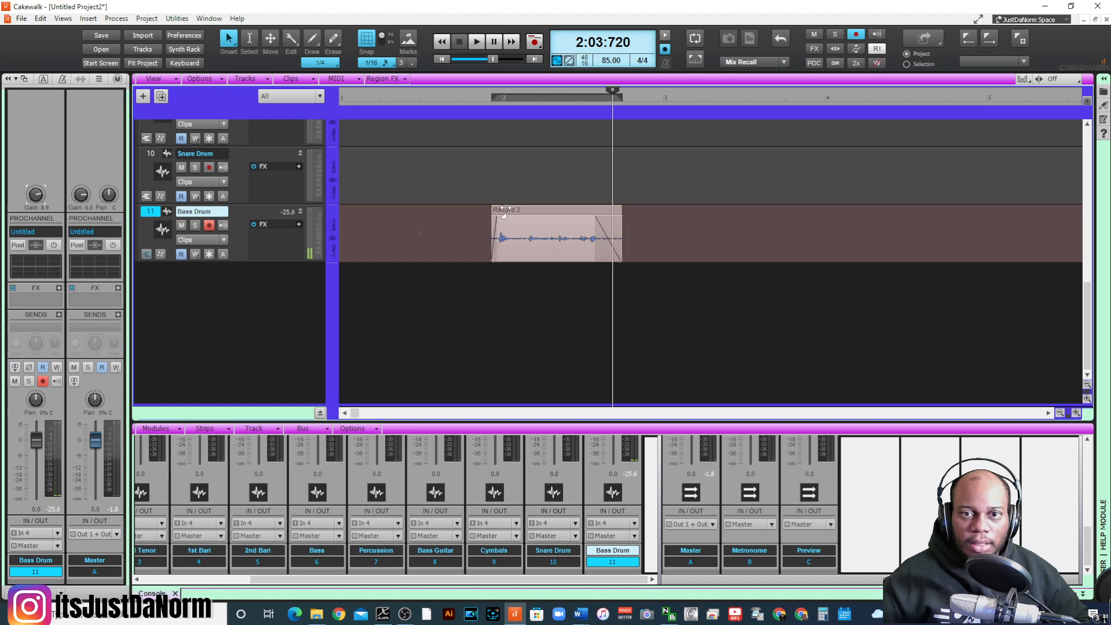
key("ctrl+z")
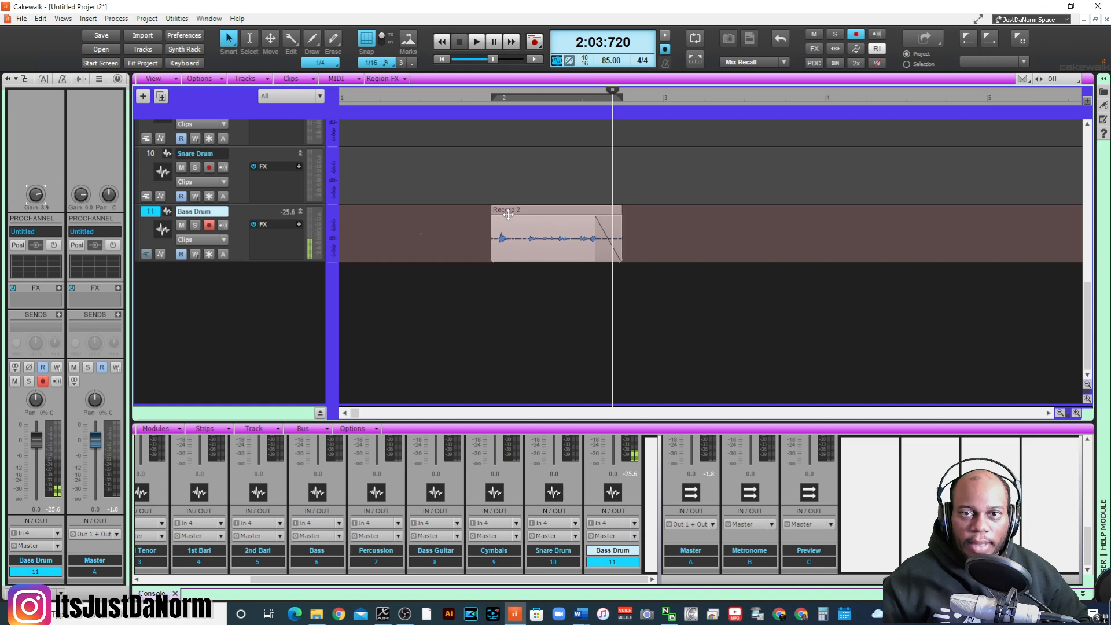
left_click(540, 276)
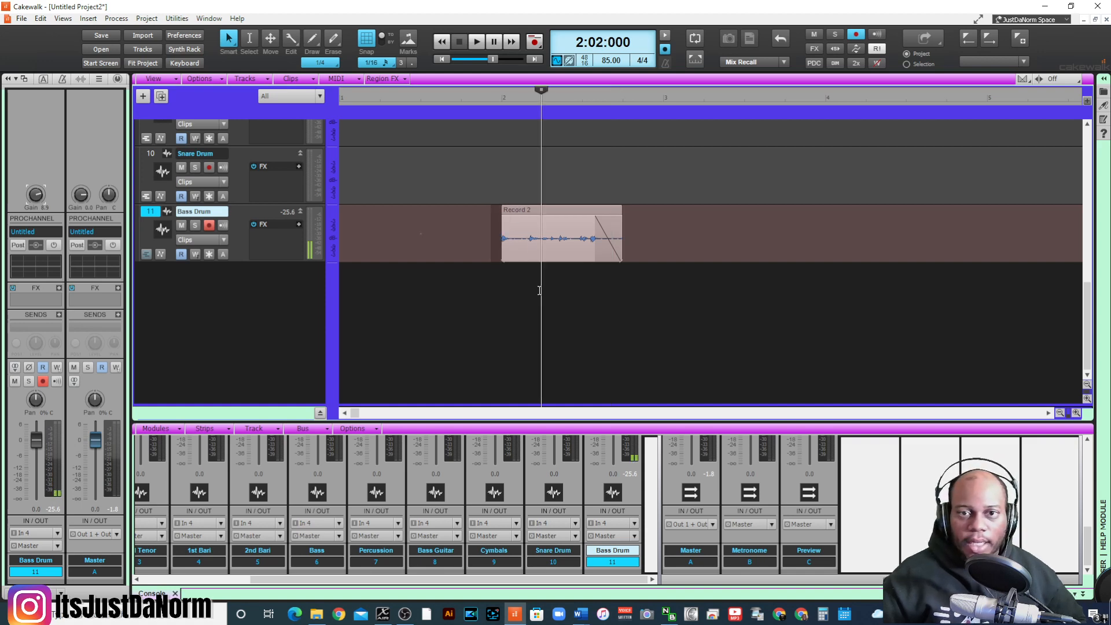
- Save the project as "vocal beat 1" in the Cakewalk Projects folder
key("ctrl+s")
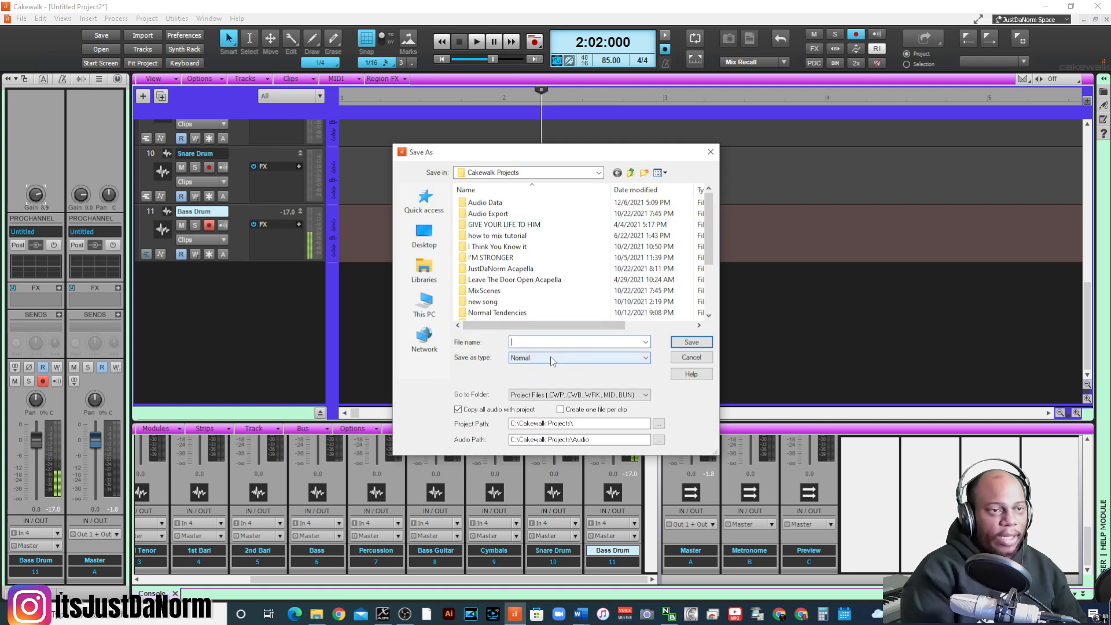
type("vocal beat 1")
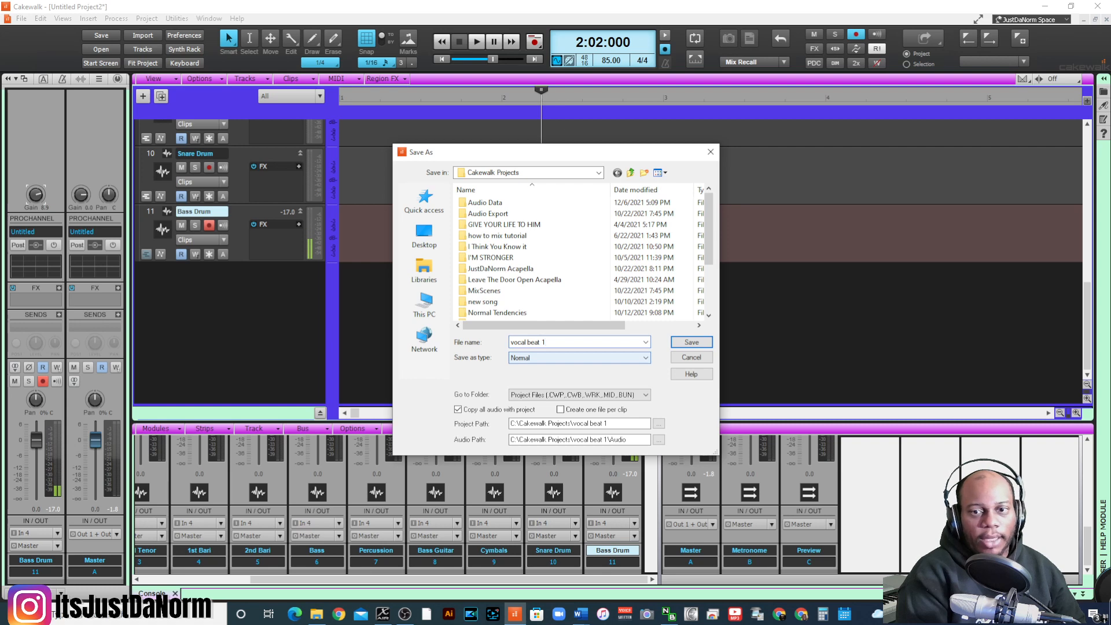
key("Return")
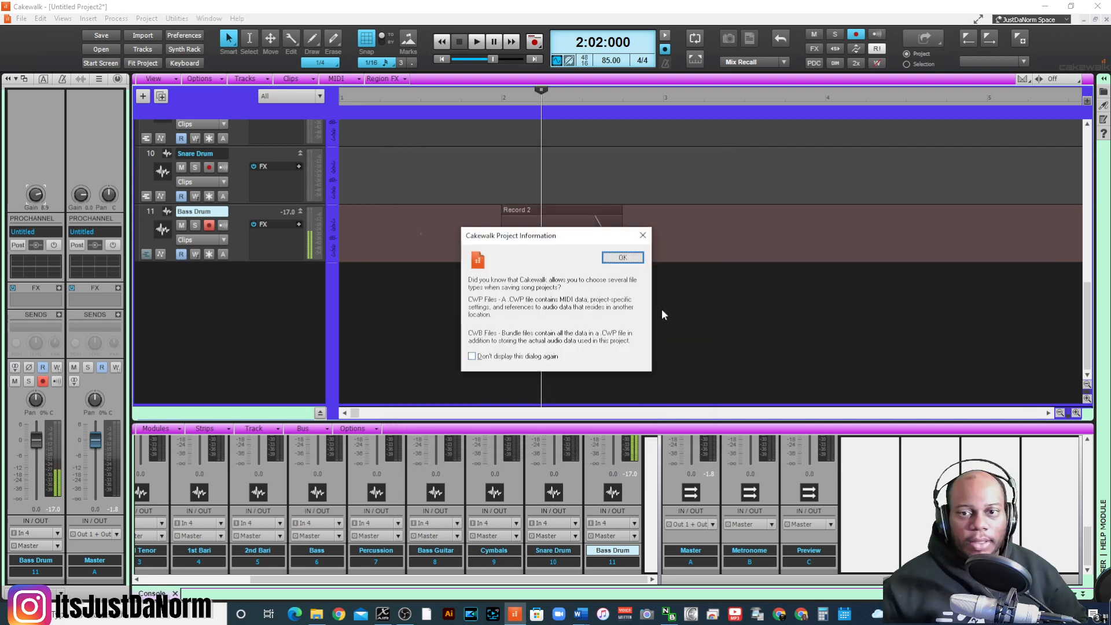
left_click(631, 259)
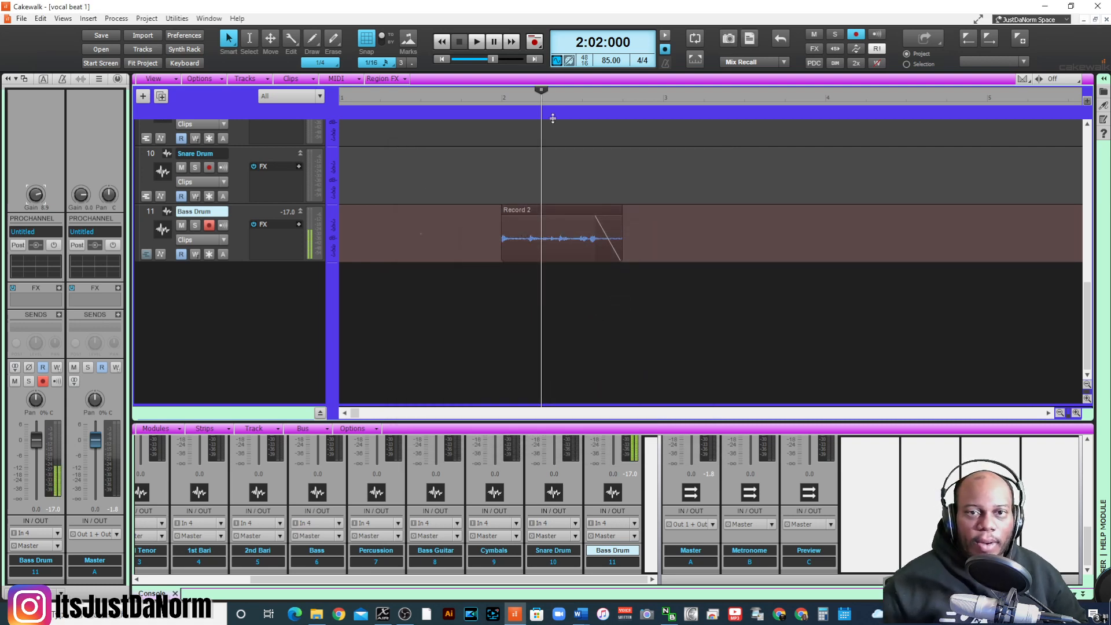
- Select the Bass Drum clip and insert the Sonitus Equalizer effect on its track
left_click(497, 103)
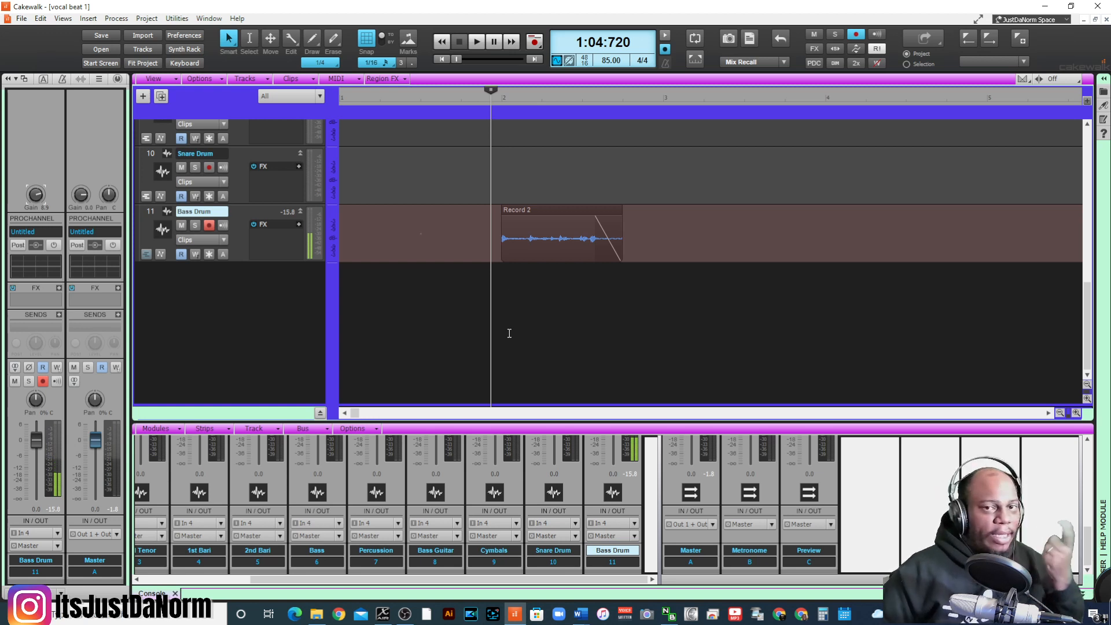
left_click(535, 212)
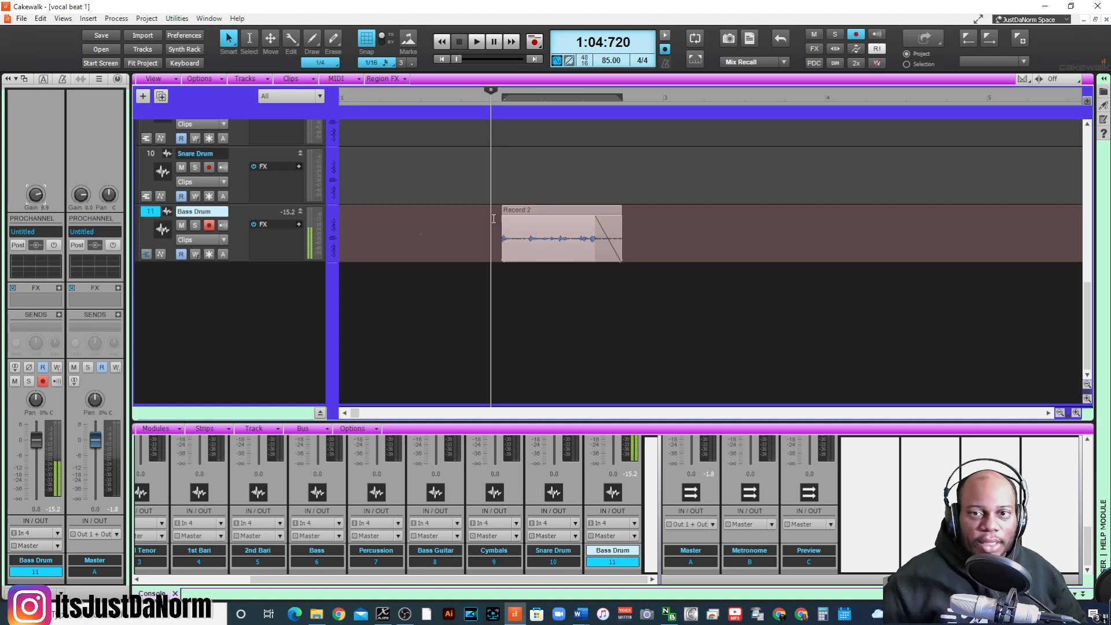
right_click(274, 244)
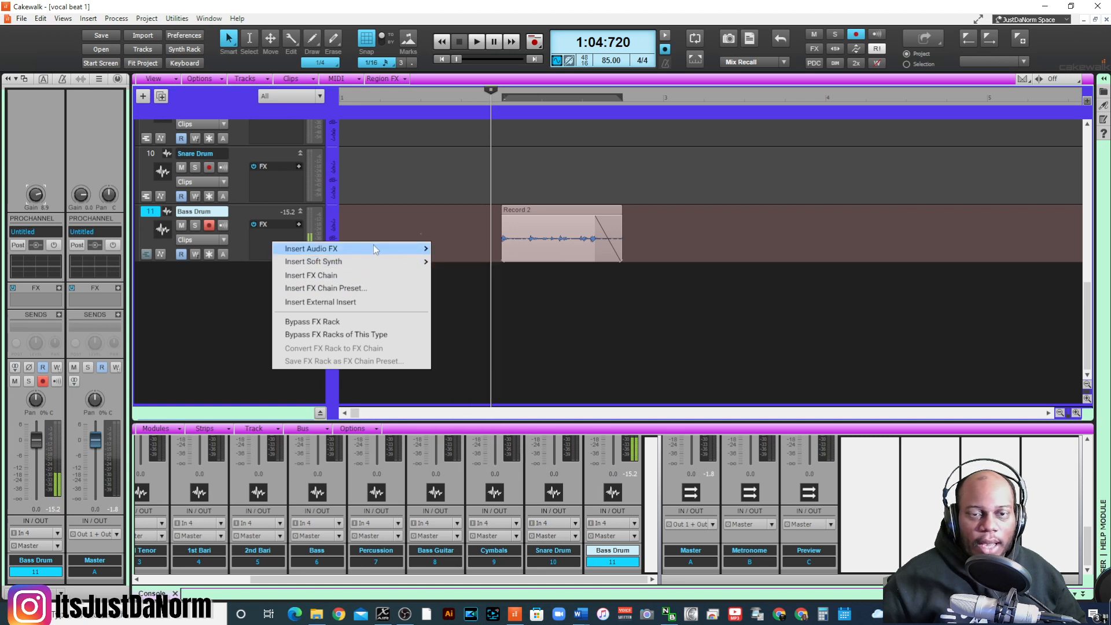
mouse_move(379, 250)
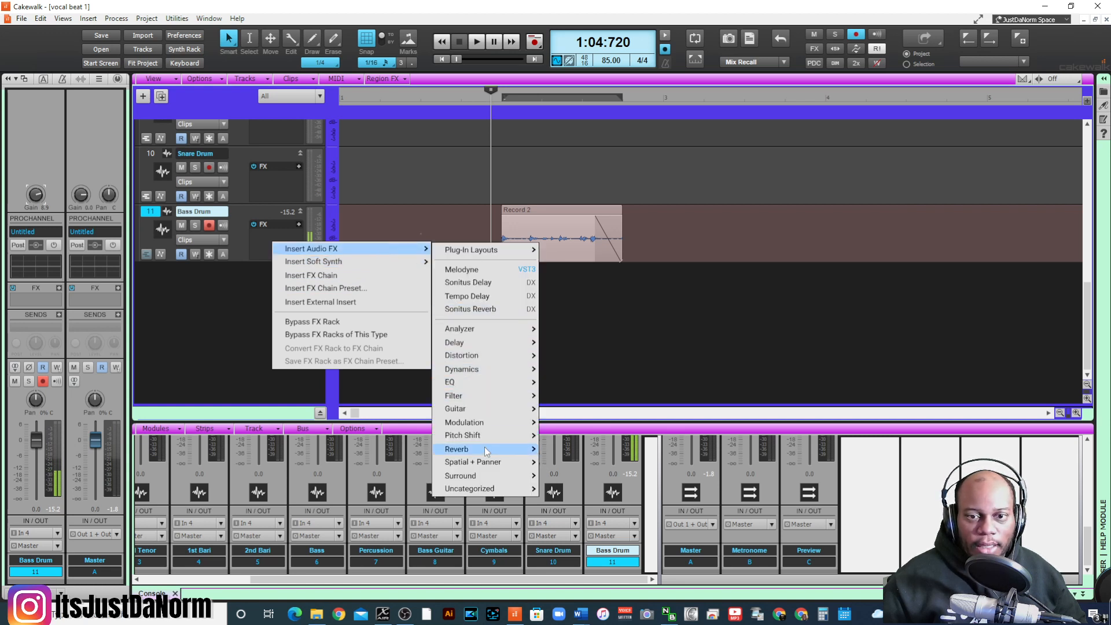
mouse_move(489, 359)
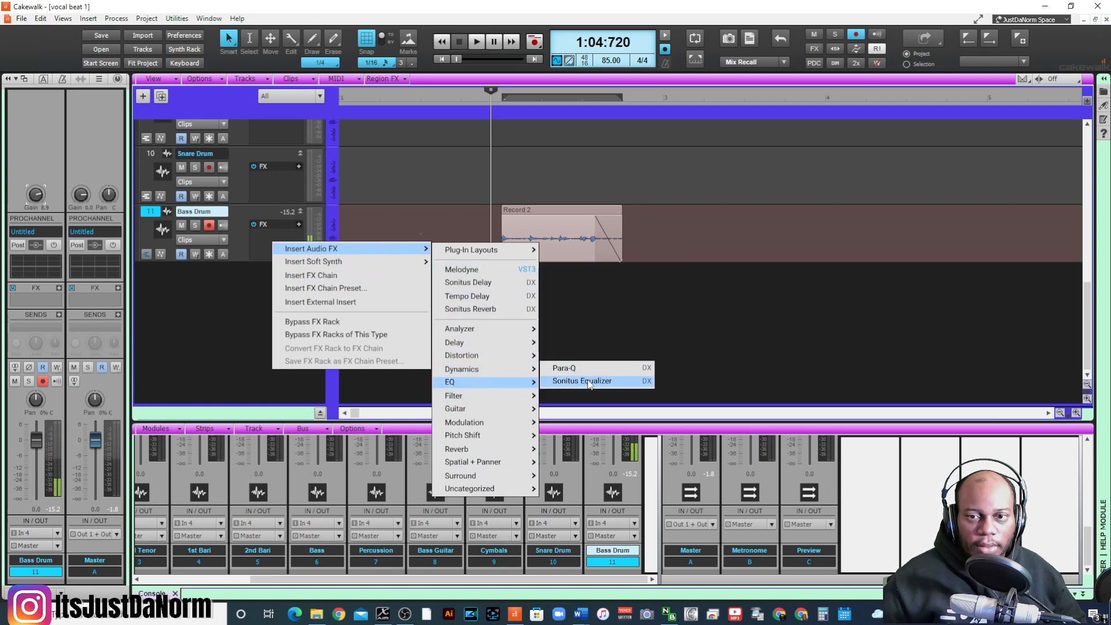
left_click(584, 381)
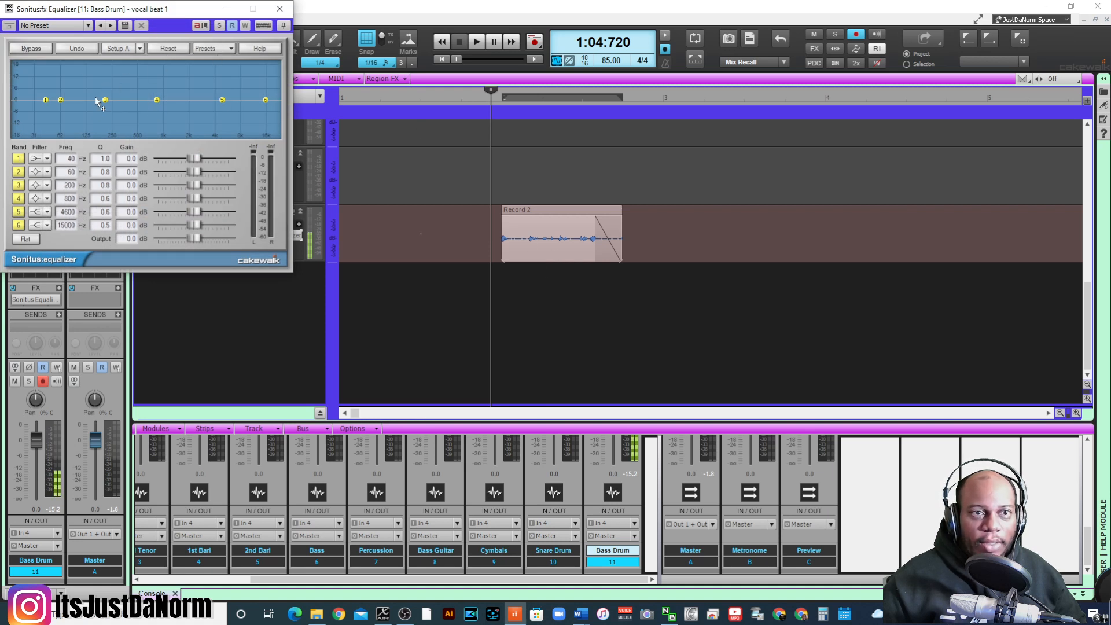
- Try the Sonitus "Bass boost" preset in the Bass Drum track's equalizer
left_click(215, 48)
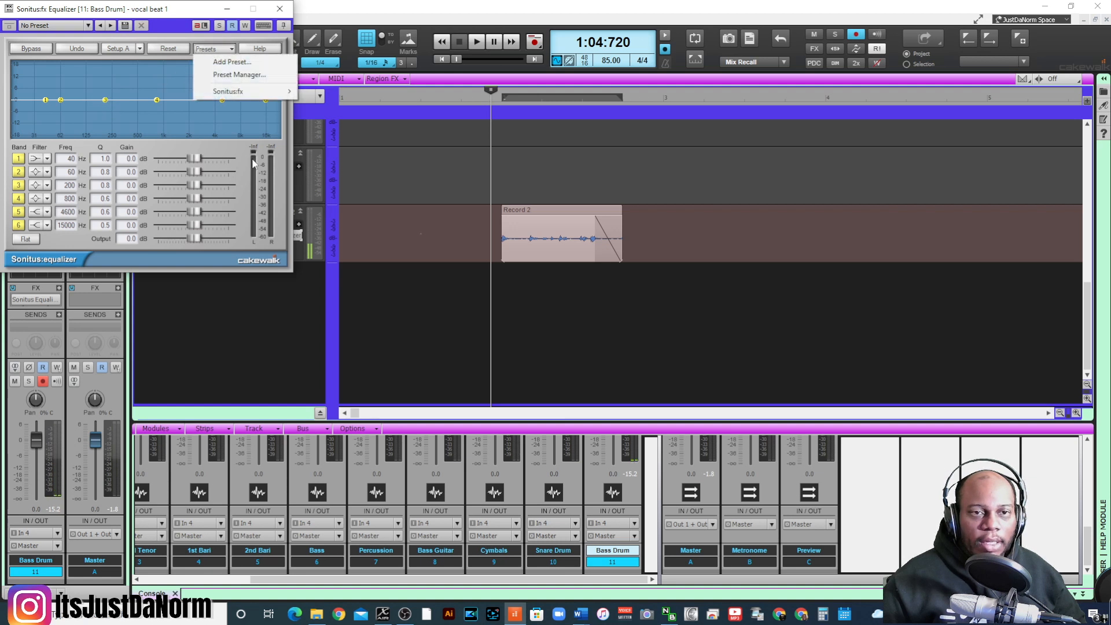
mouse_move(229, 91)
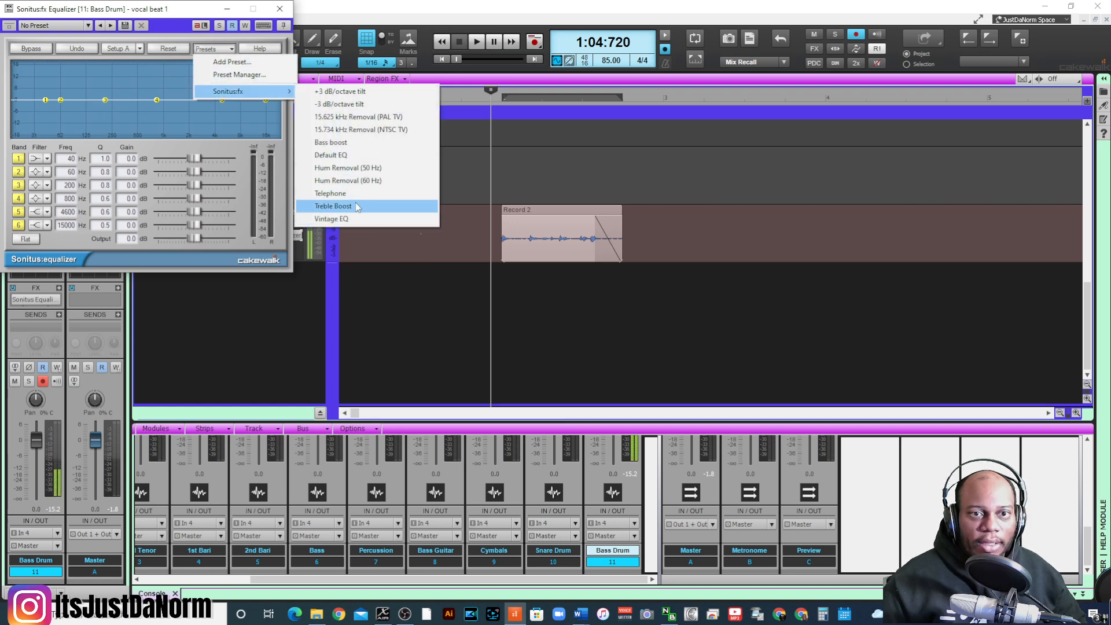
left_click(359, 143)
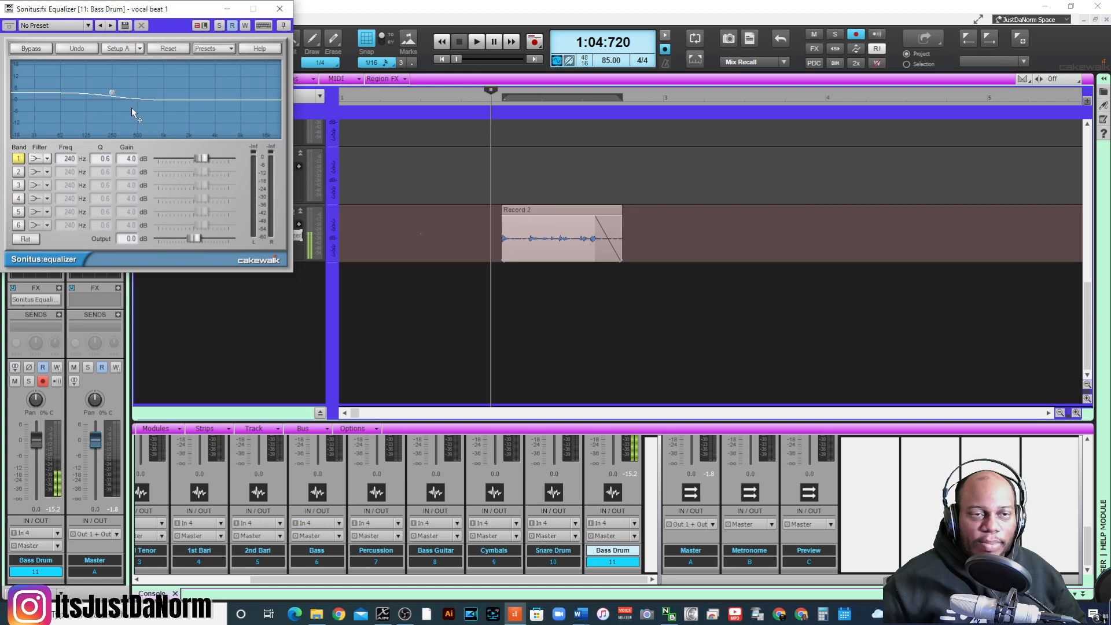
- Reset the equalizer, and boost band 1 by 6.0 dB at 31 Hz and band 2 by 1.8 dB at 60 Hz
left_click(167, 50)
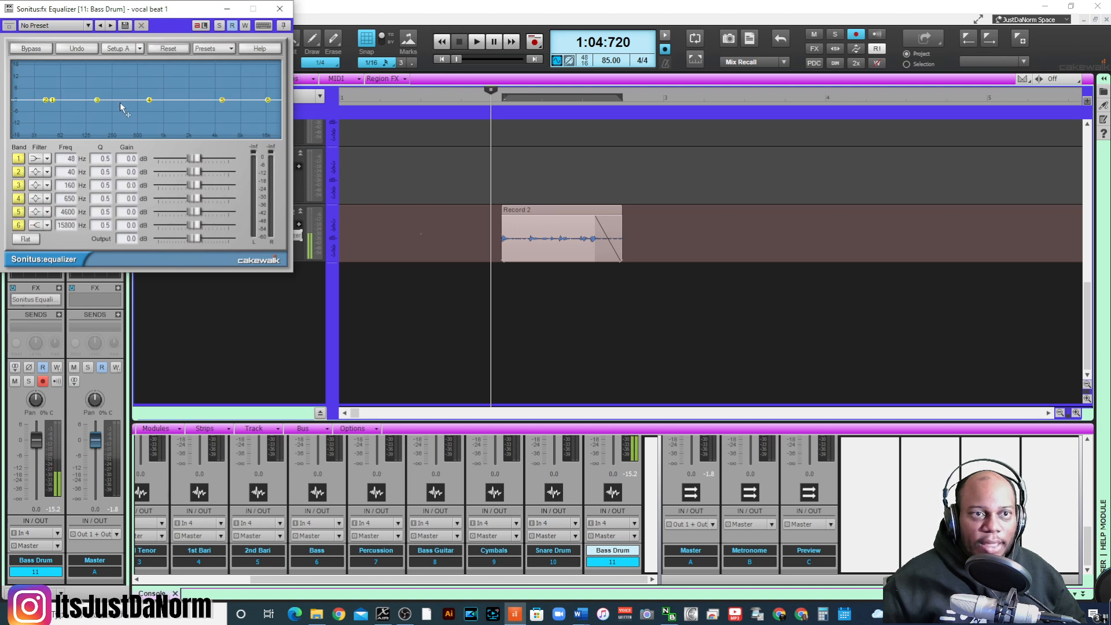
left_click_drag(52, 101, 73, 89)
double_click(46, 99)
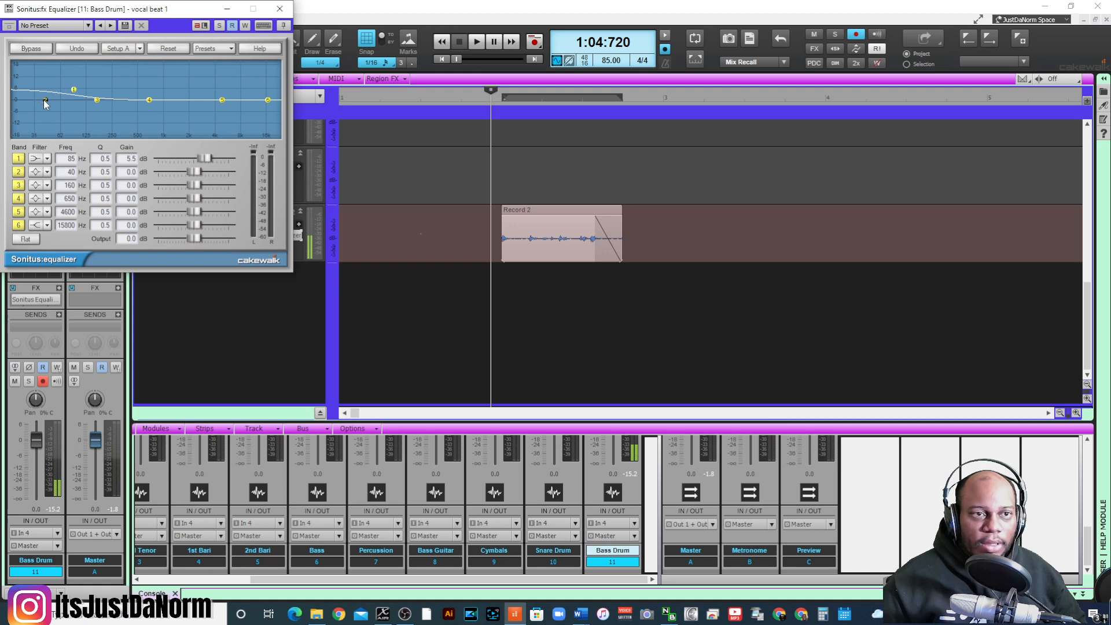
left_click_drag(73, 89, 39, 88)
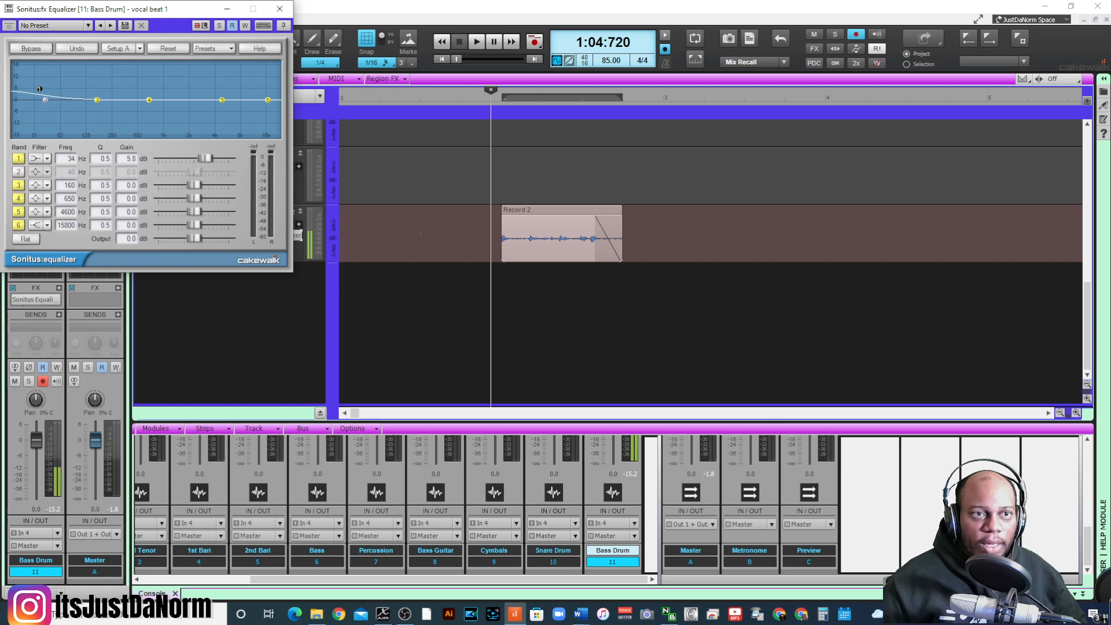
left_click(20, 172)
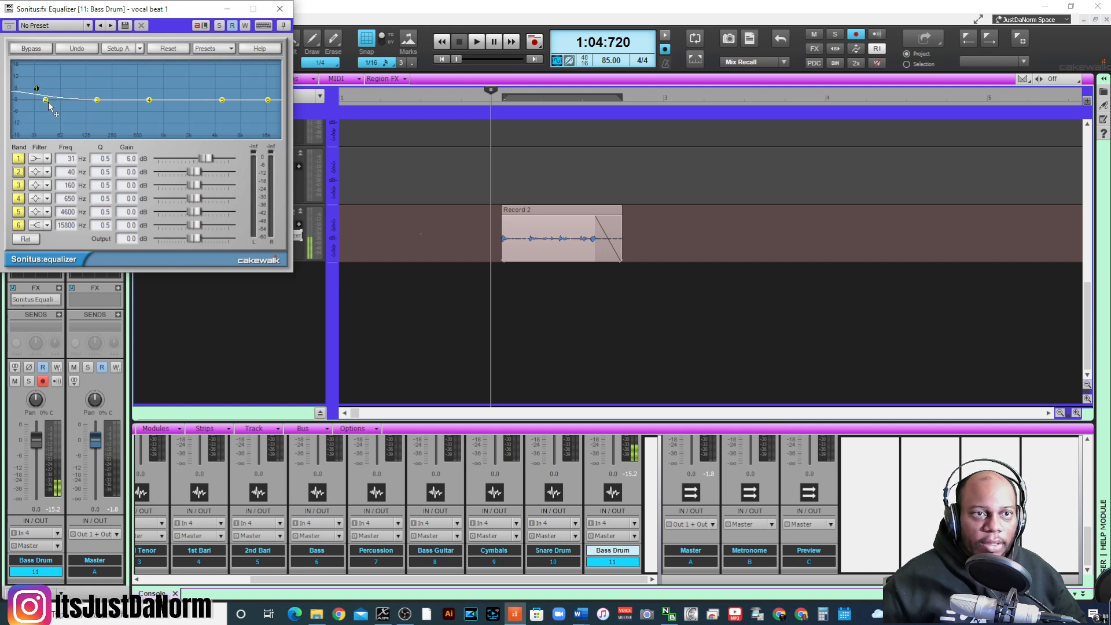
left_click_drag(46, 100, 60, 96)
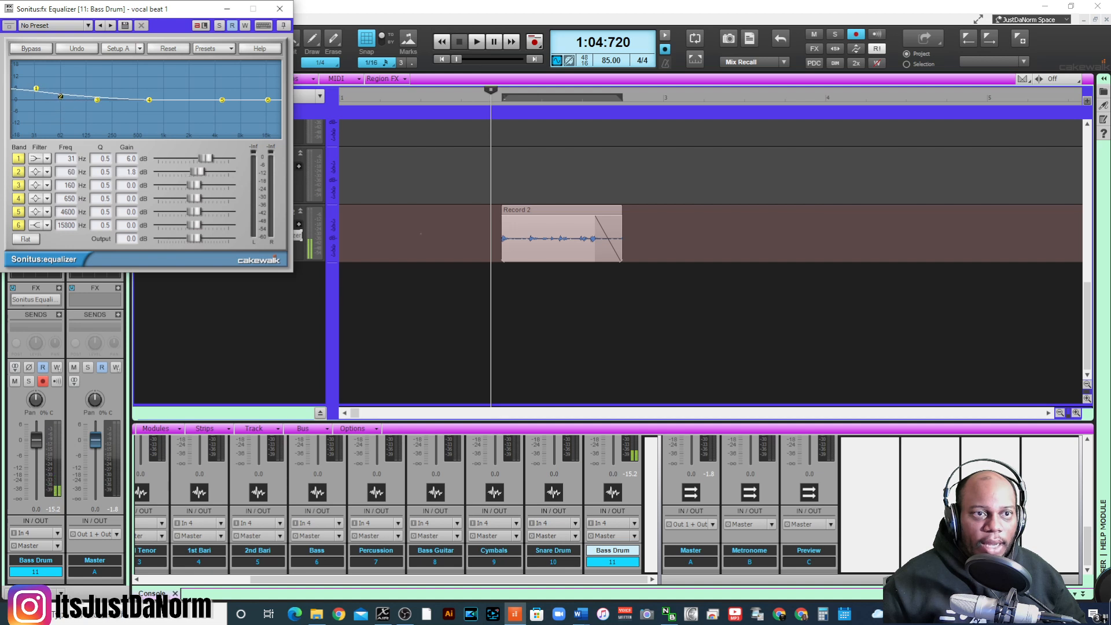
- Try the other filter types on equalizer band 2, returning it to the peaking filter
left_click(36, 172)
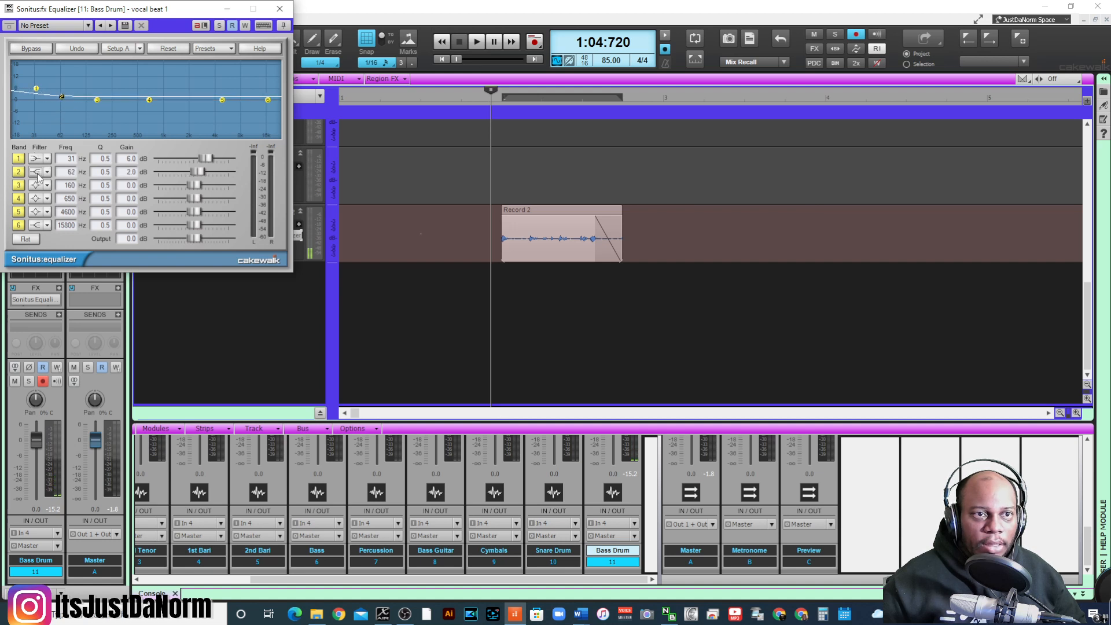
left_click(39, 174)
left_click(39, 175)
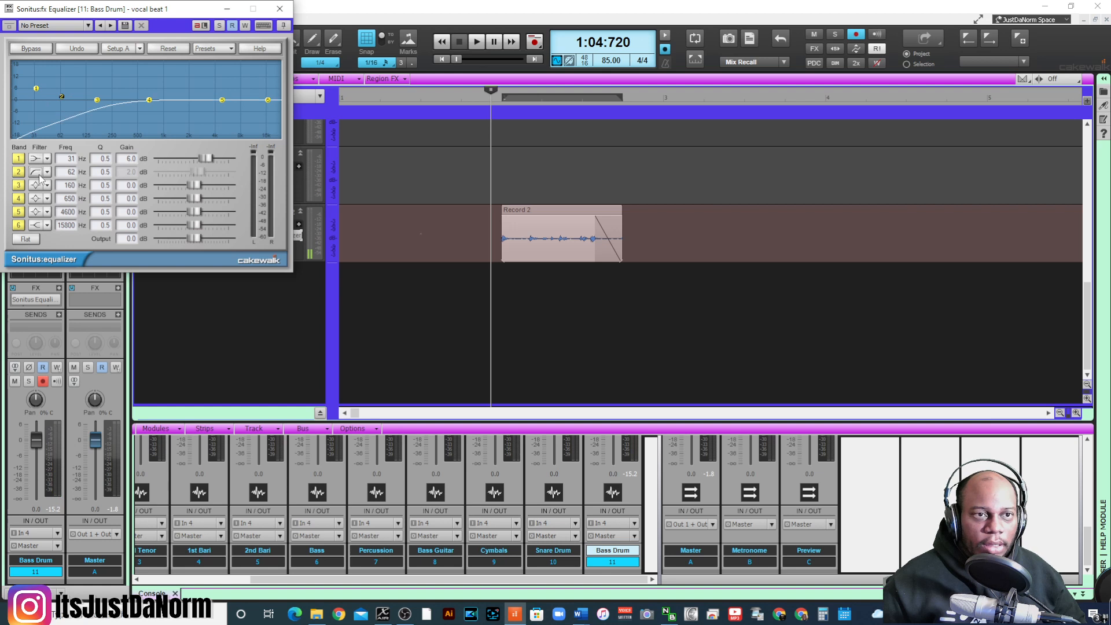
left_click(39, 174)
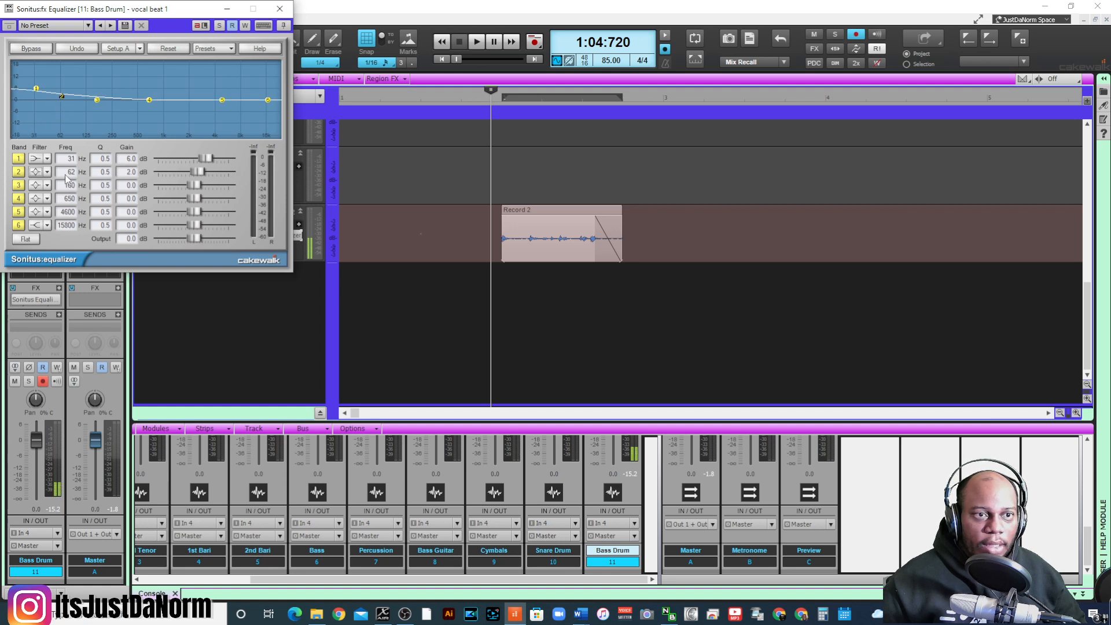
- Set band 1 to -6.4 dB at 25 Hz and band 2 to 10.7 dB at 68 Hz with a Q of 4.0
left_click_drag(65, 174, 74, 167)
left_click_drag(34, 90, 65, 95)
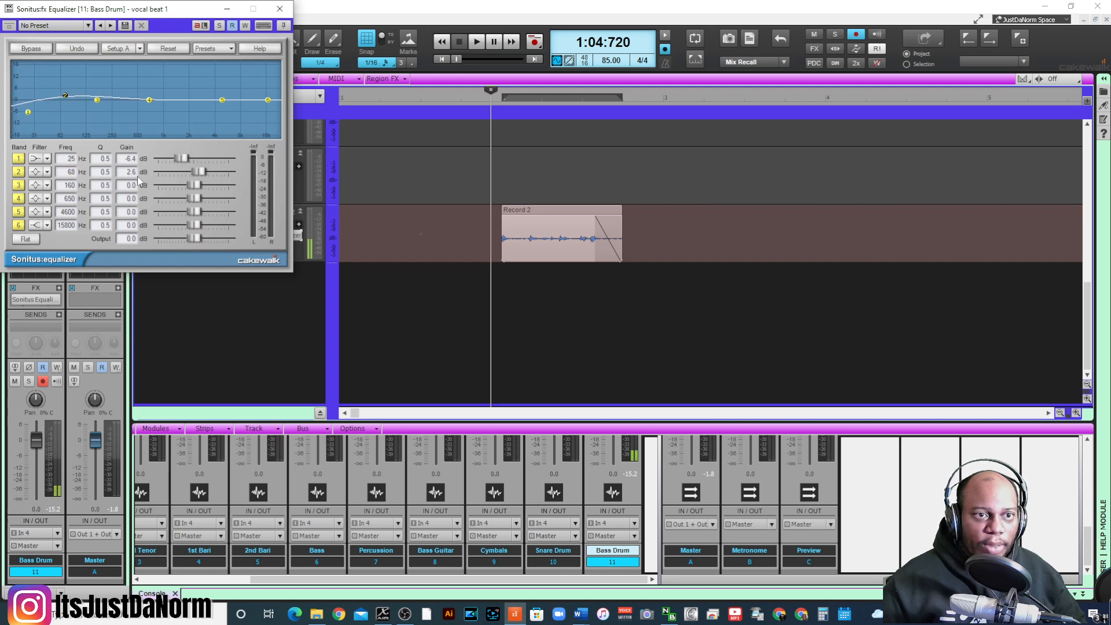
left_click_drag(111, 176, 122, 137)
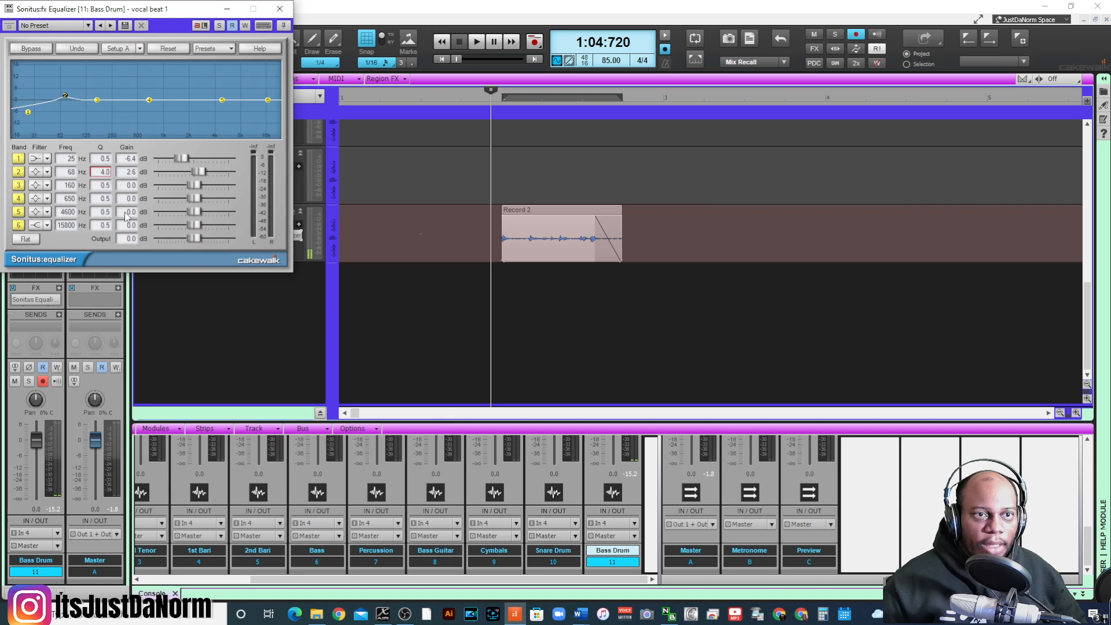
left_click_drag(202, 172, 214, 172)
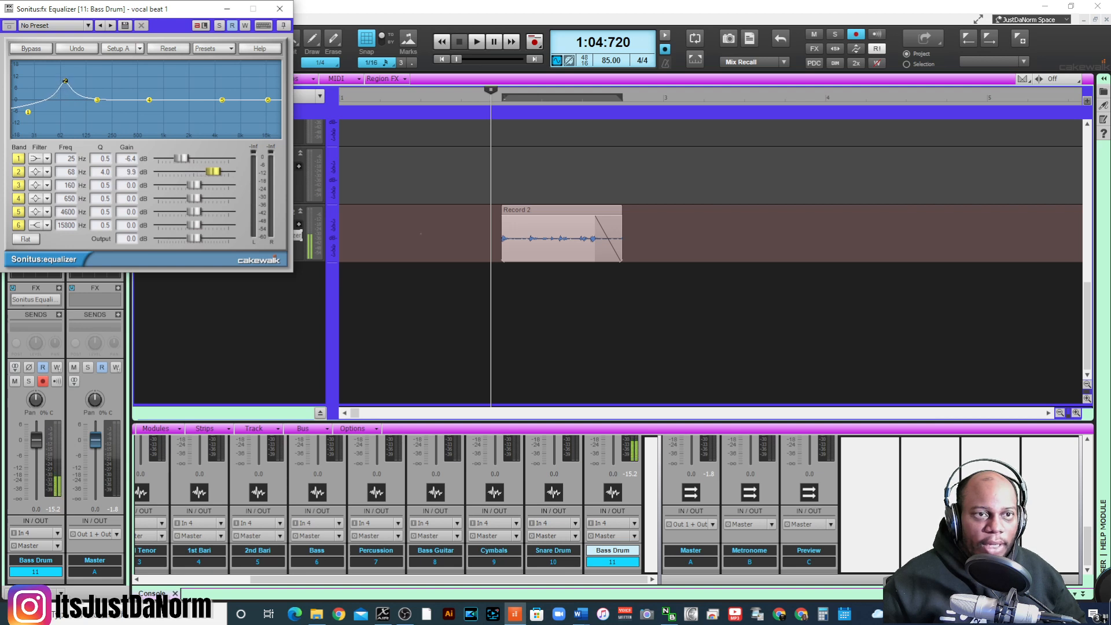
left_click_drag(65, 79, 65, 79)
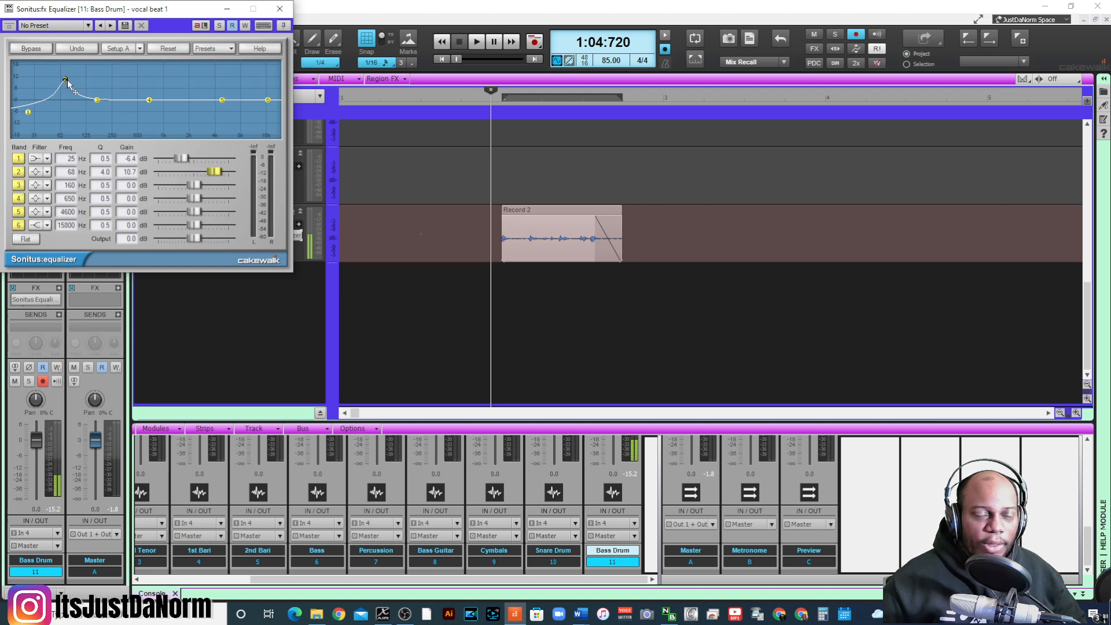
- Play the bass drum clip and retune band 2 to an 11.2 dB boost at about 87 Hz
key("space")
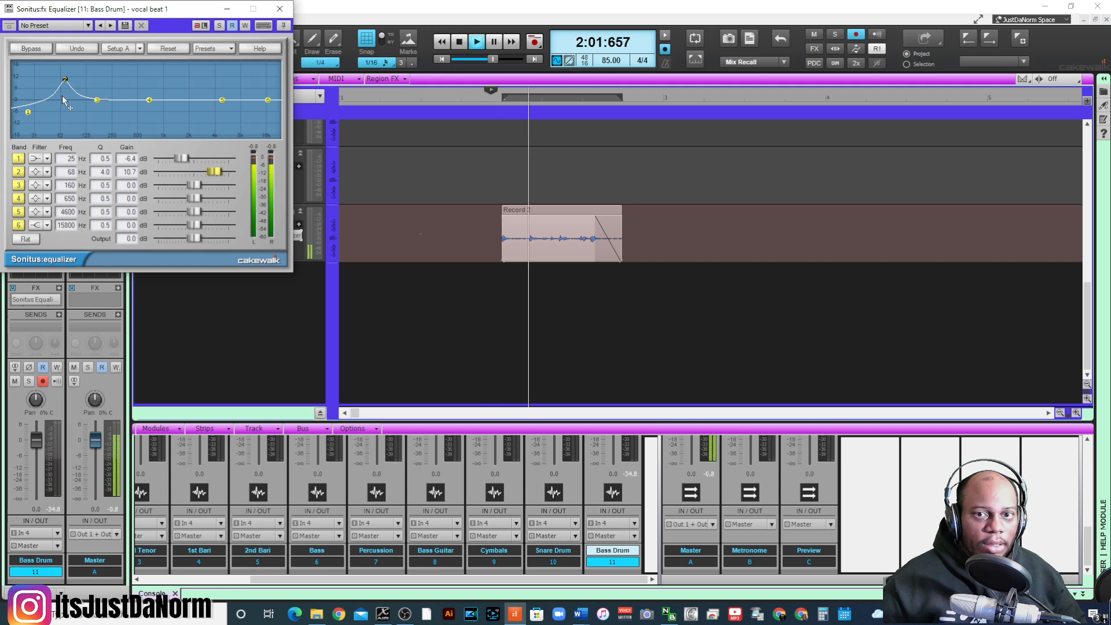
left_click_drag(65, 79, 72, 82)
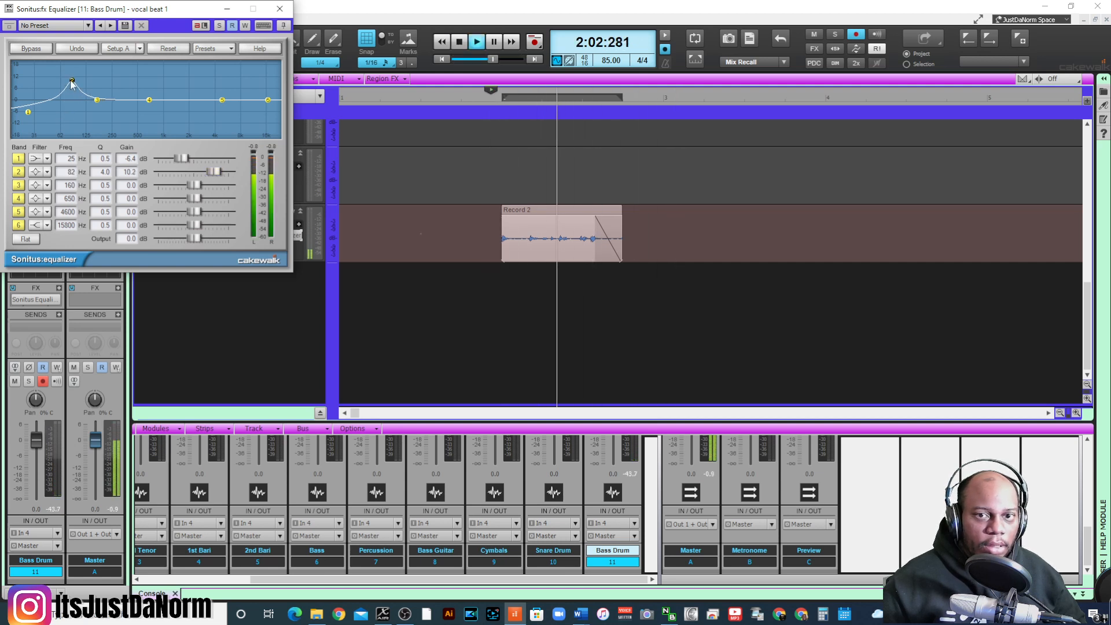
key("space")
mouse_move(71, 82)
left_mouse_down()
mouse_move(59, 75)
mouse_move(74, 77)
left_mouse_up()
key("space")
key("space")
key("space")
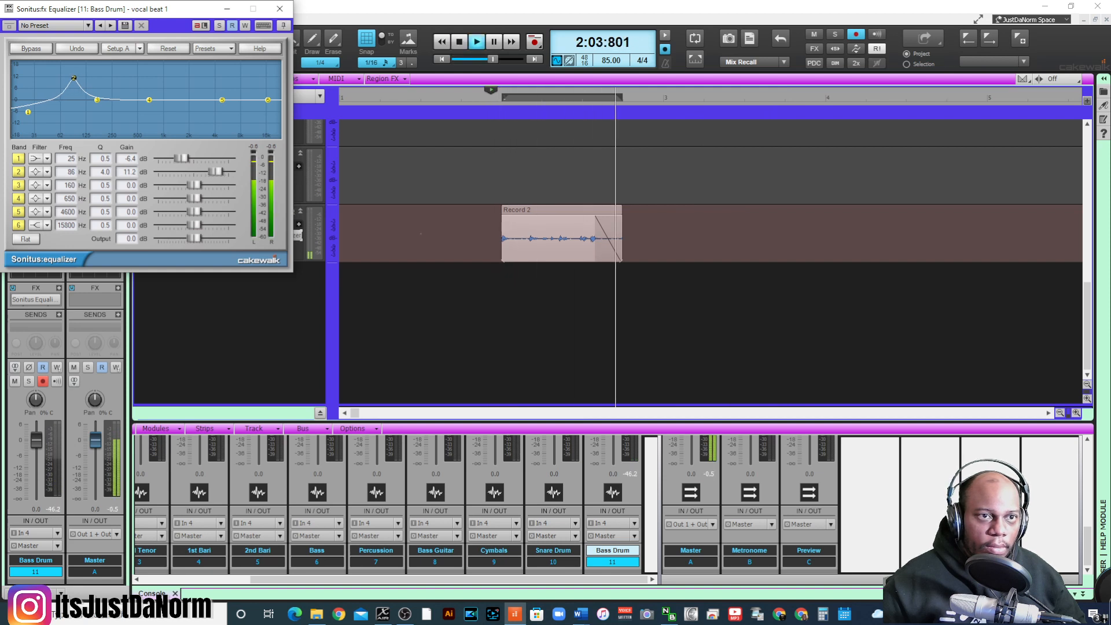
key("space")
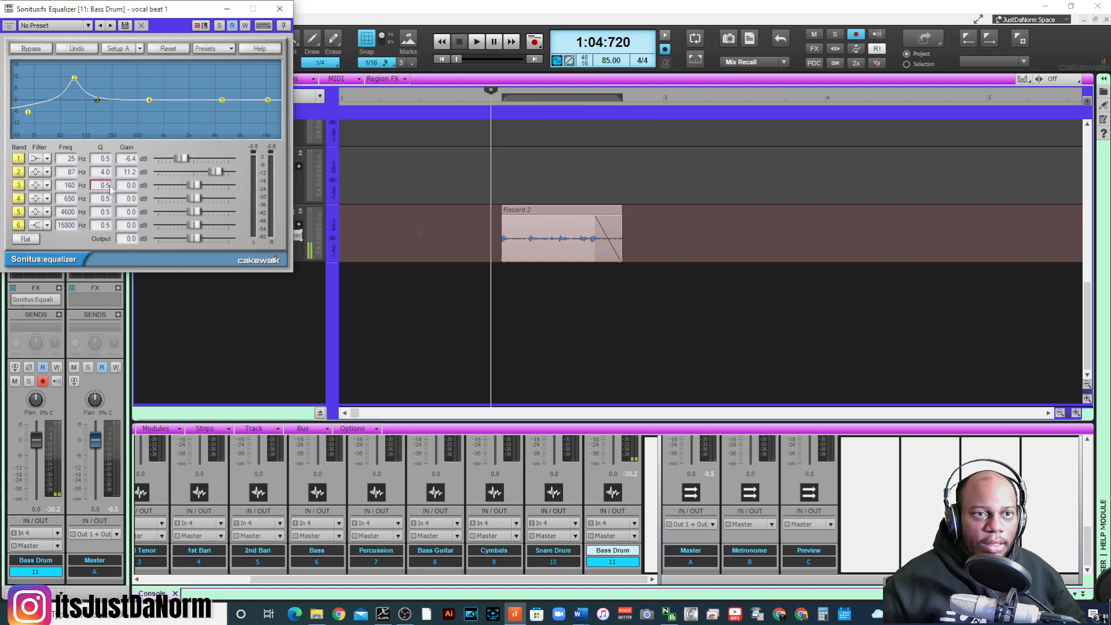
- Try a narrow 8.0 dB boost on band 3 at 213 Hz with a Q of 13.7, and play the clip
left_click_drag(74, 189, 109, 182)
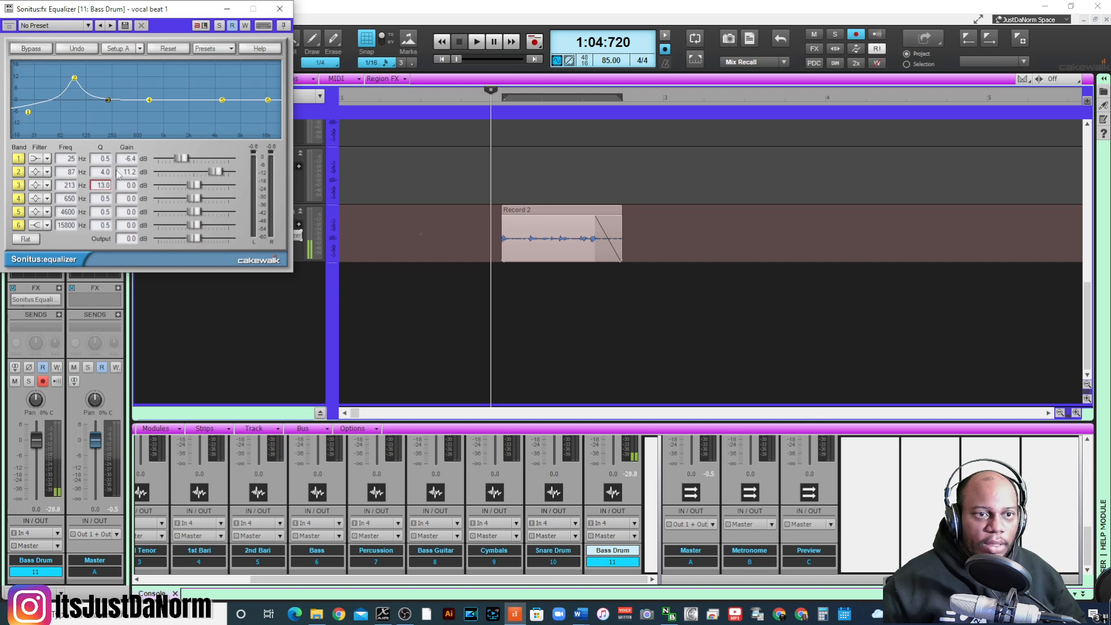
mouse_move(192, 192)
left_mouse_down()
mouse_move(203, 187)
mouse_move(180, 186)
mouse_move(205, 186)
left_mouse_up()
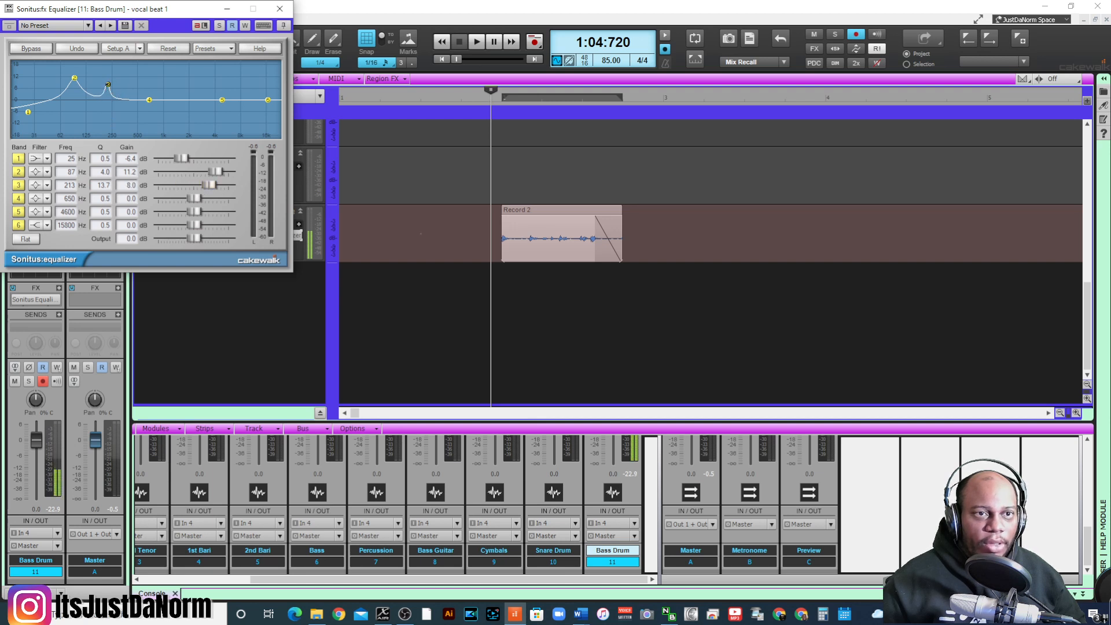
key("space")
- Cut band 3 by 10.2 dB at 284 Hz with a Q of 4.0, checking the sound in playback
mouse_move(108, 85)
left_mouse_down()
mouse_move(117, 72)
mouse_move(133, 119)
mouse_move(118, 120)
left_mouse_up()
key("space")
key("space")
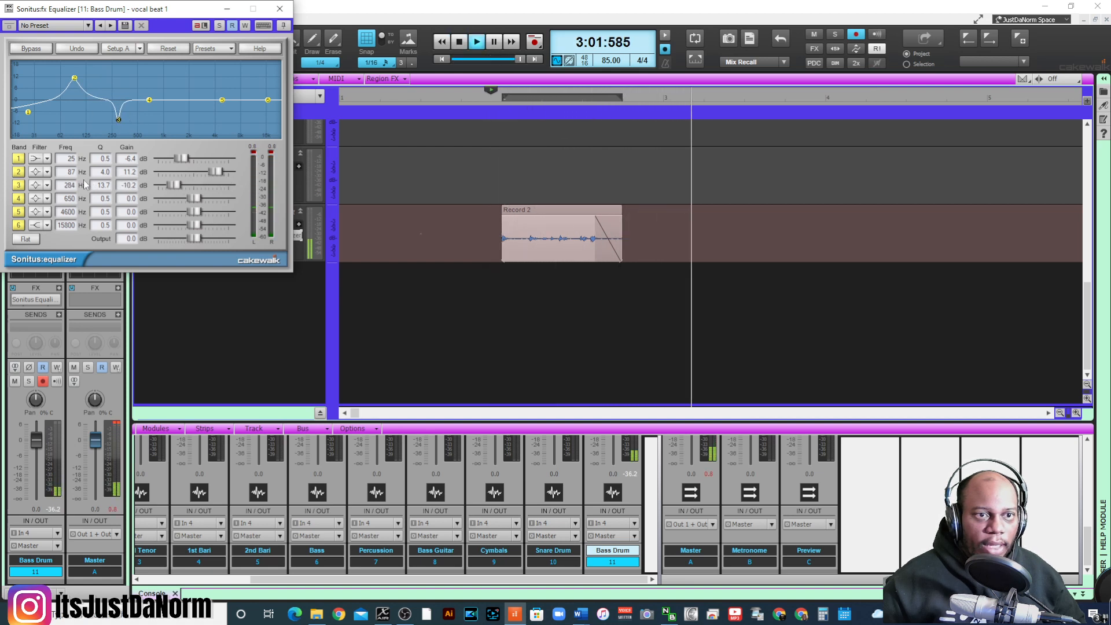
left_click_drag(103, 185, 109, 217)
key("space")
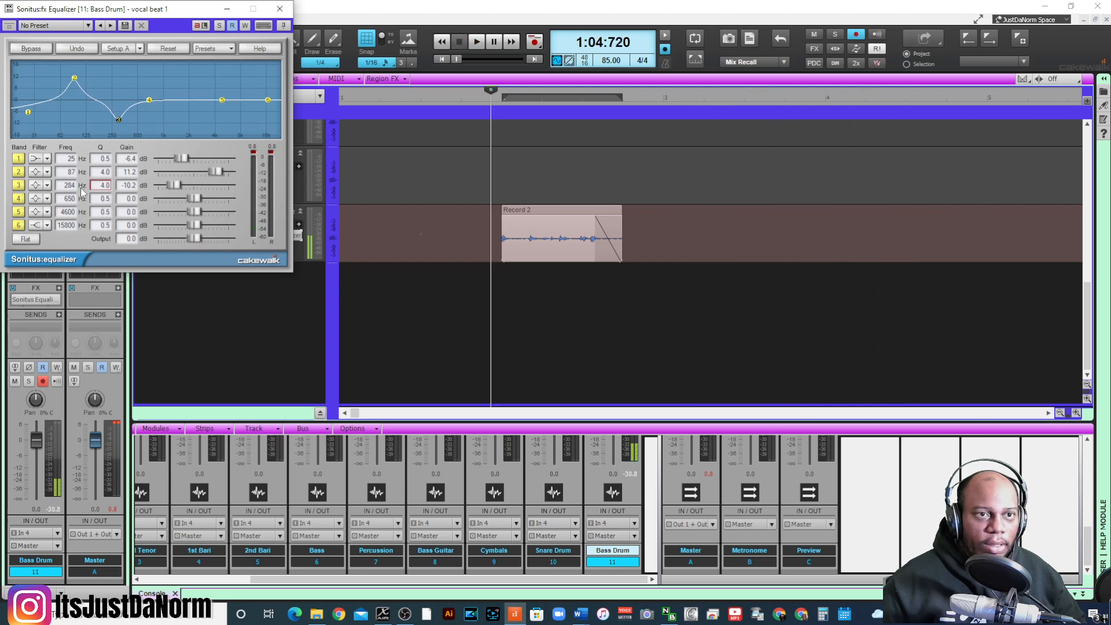
key("space")
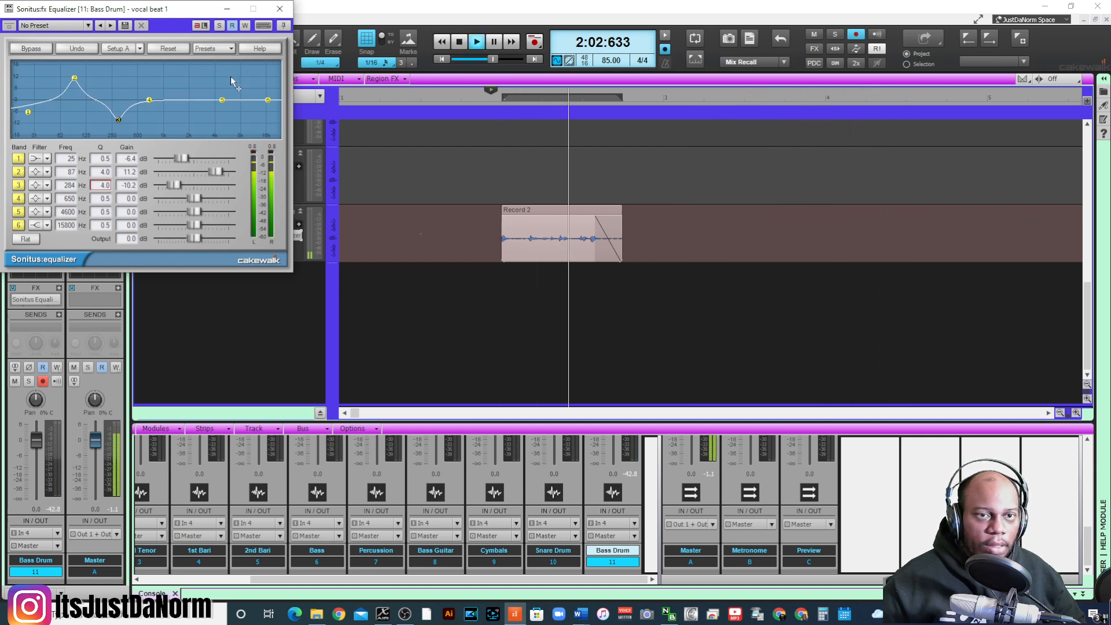
key("space")
- Move band 5 to 4375 Hz, and try switching band 6 off and changing its filter type
mouse_move(222, 99)
left_mouse_down()
mouse_move(210, 106)
mouse_move(220, 100)
left_mouse_up()
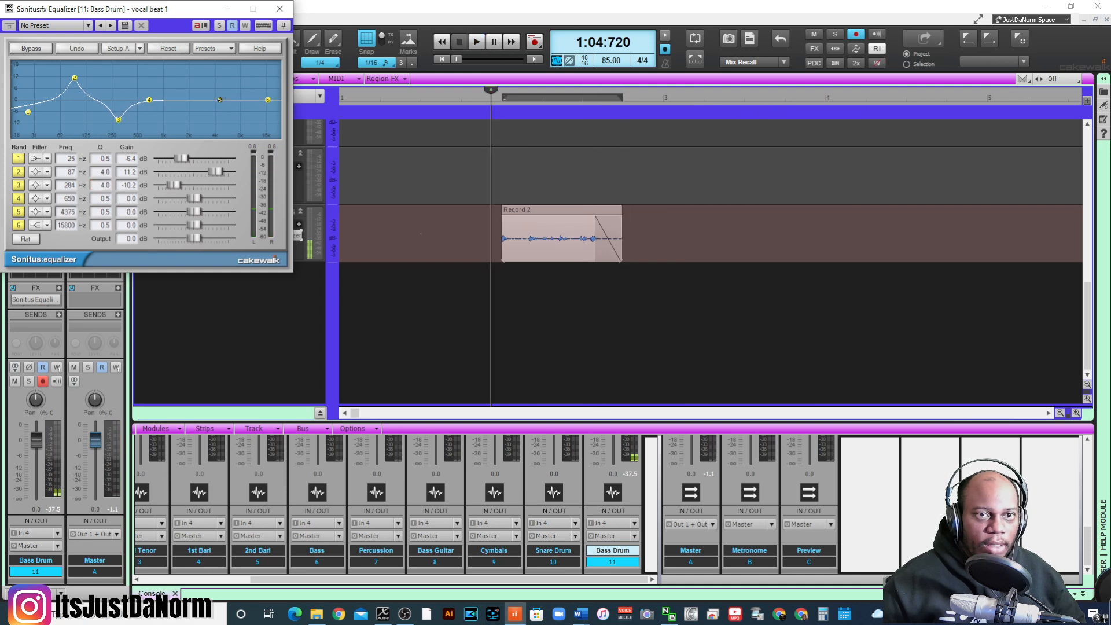
double_click(268, 100)
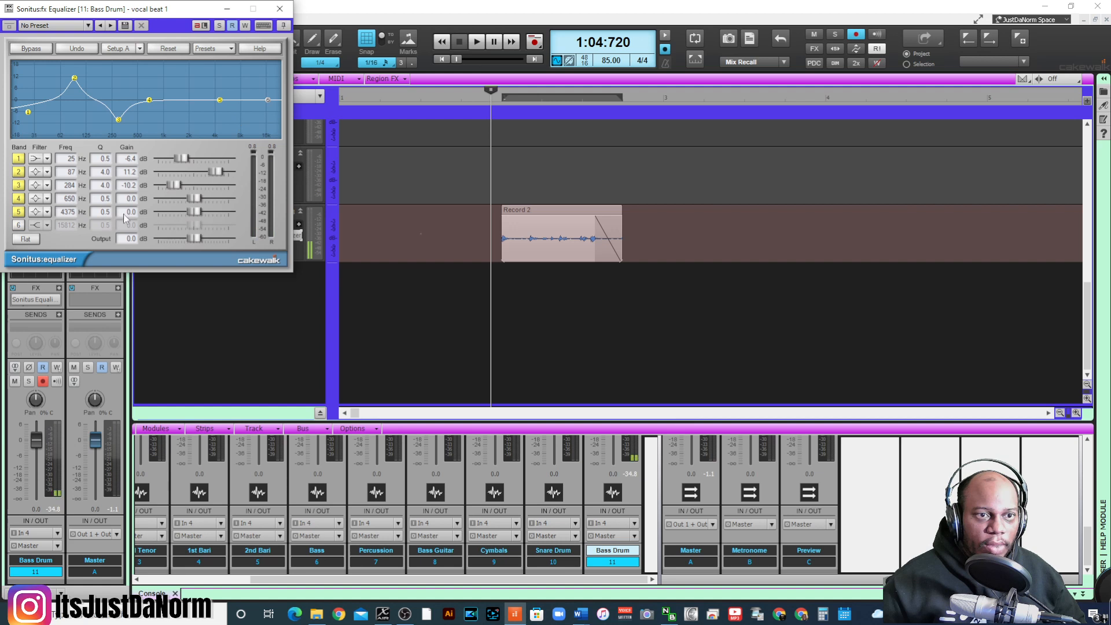
left_click(20, 225)
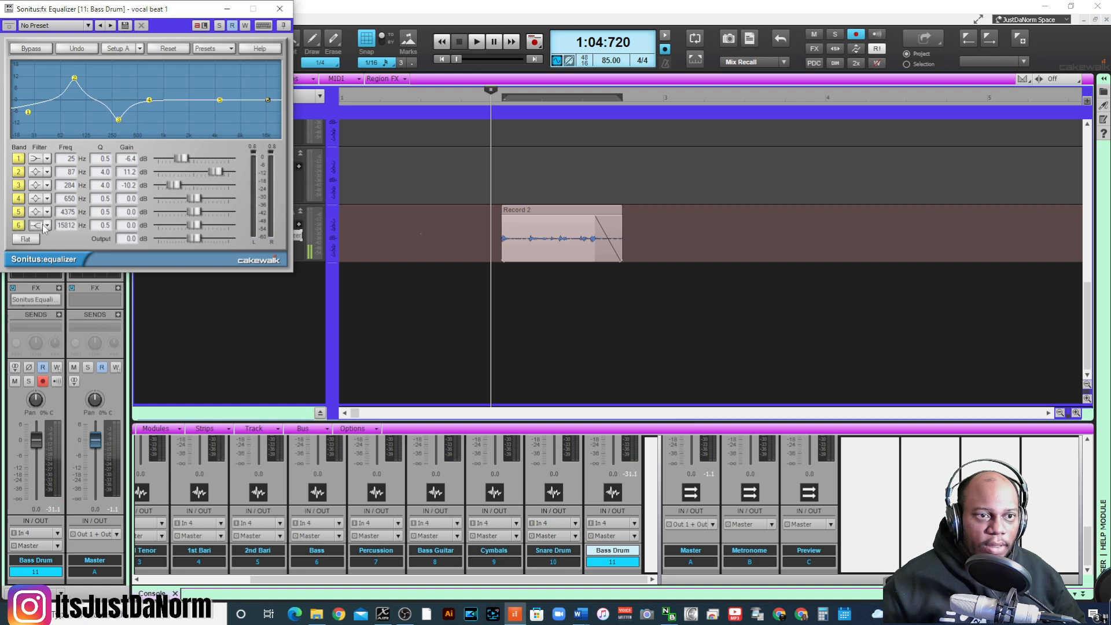
left_click(40, 224)
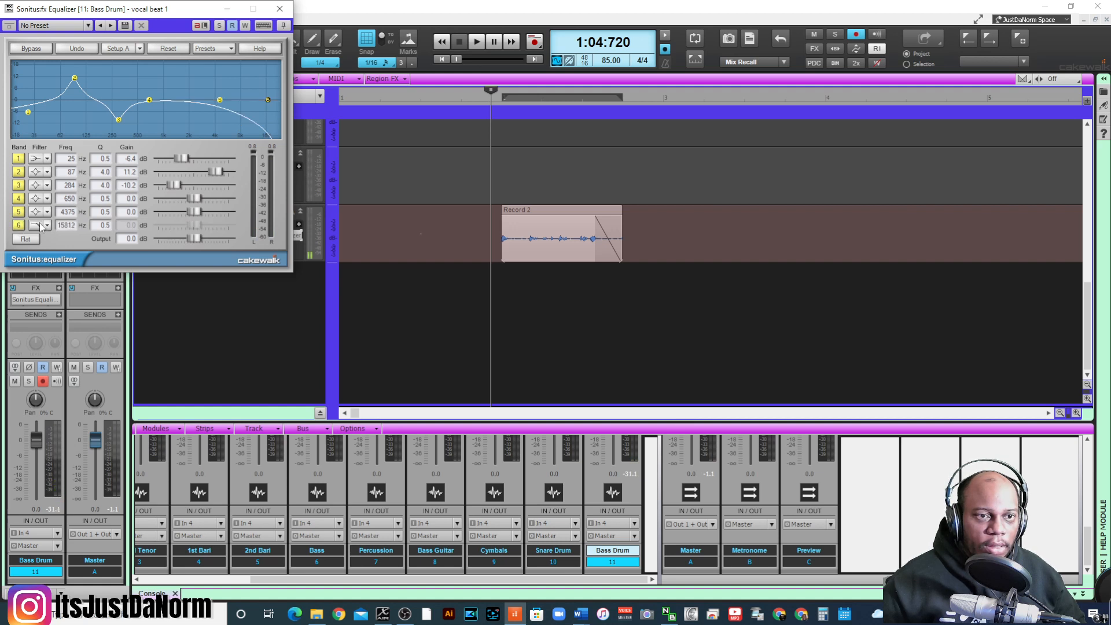
left_click(38, 225)
left_click(38, 225)
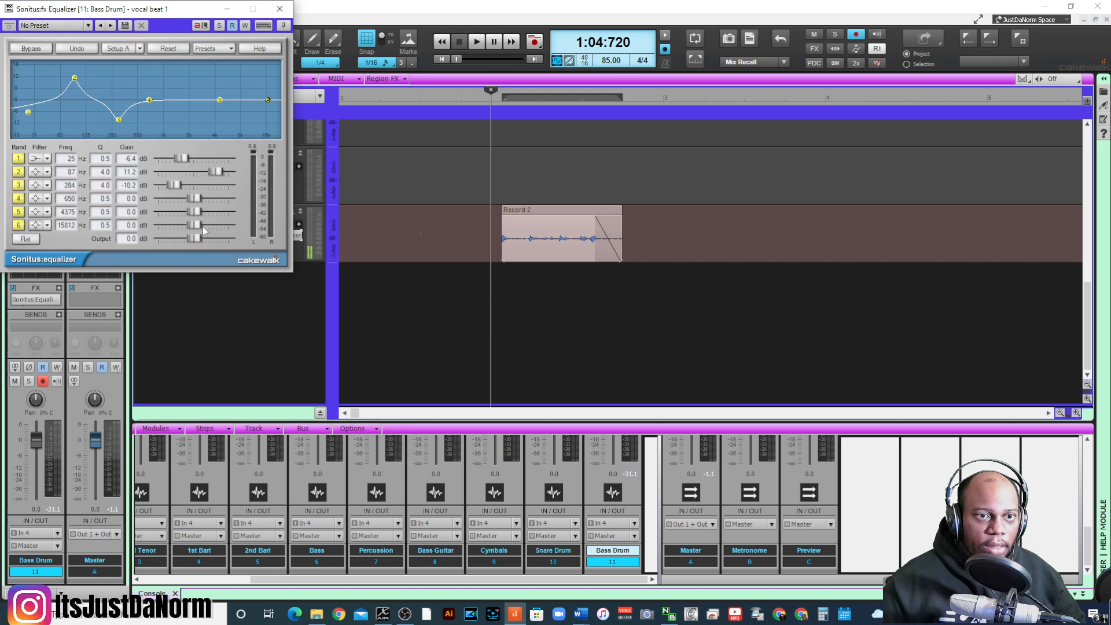
- Cut band 6 by 5.6 dB with a high-shelf filter and a Q of 0.3, auditioning the bass drum
left_click_drag(202, 227, 77, 225)
left_click(39, 226)
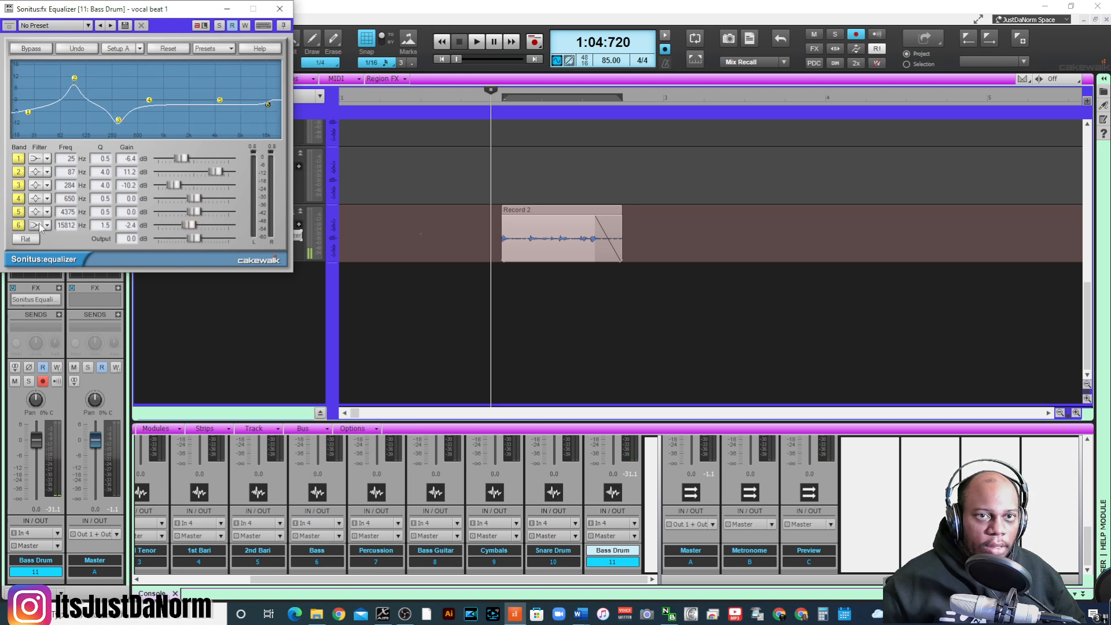
left_click(39, 226)
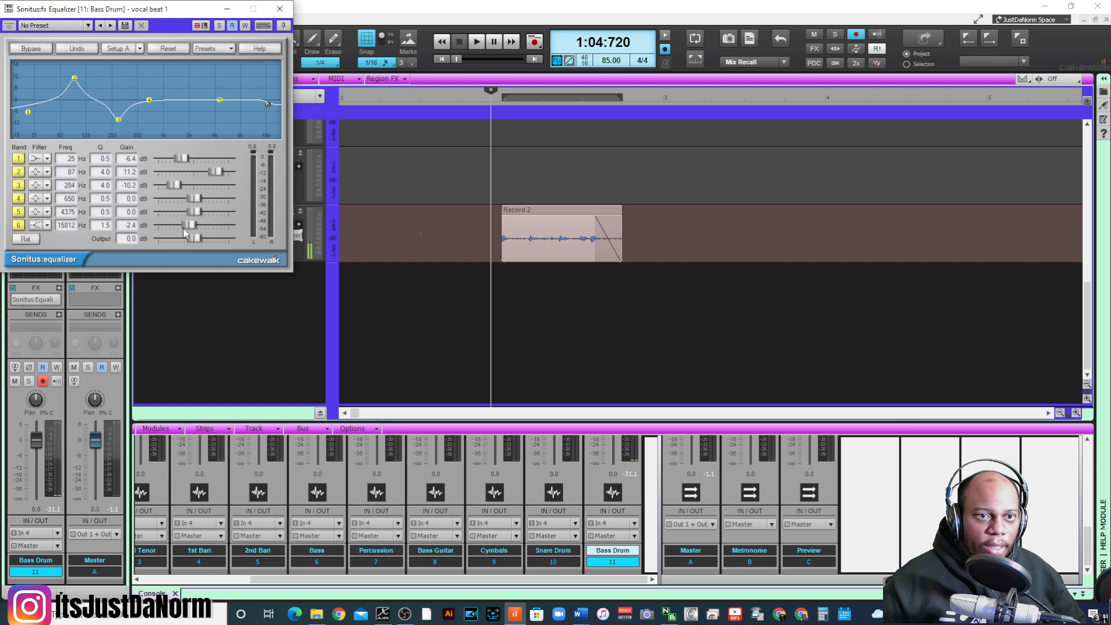
left_click_drag(184, 230, 175, 228)
key("space")
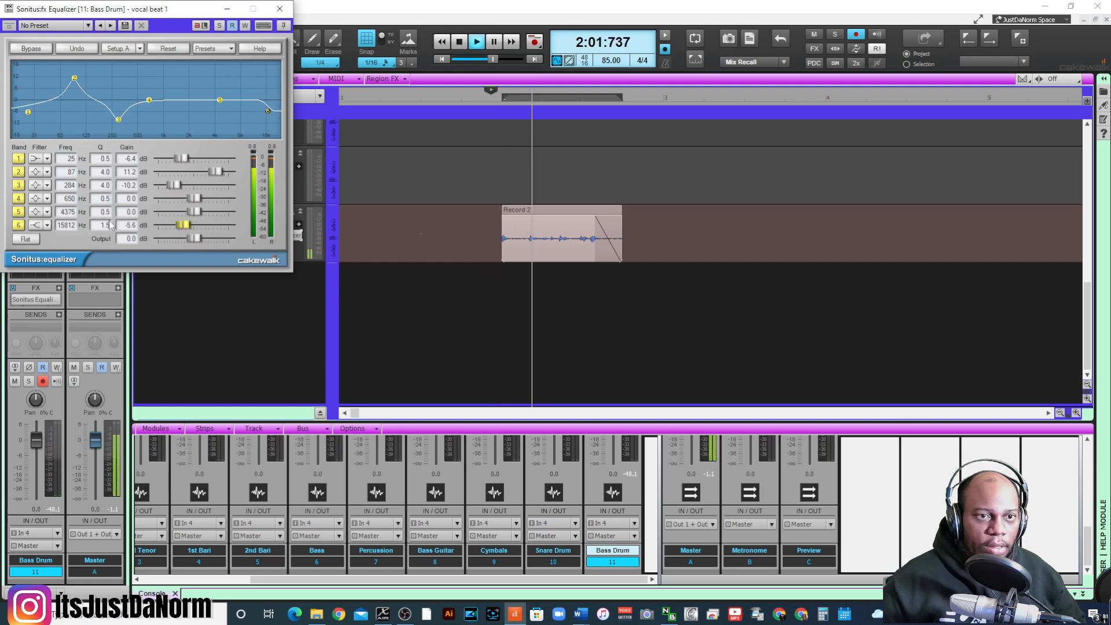
mouse_move(105, 225)
left_mouse_down()
mouse_move(110, 205)
mouse_move(111, 230)
left_mouse_up()
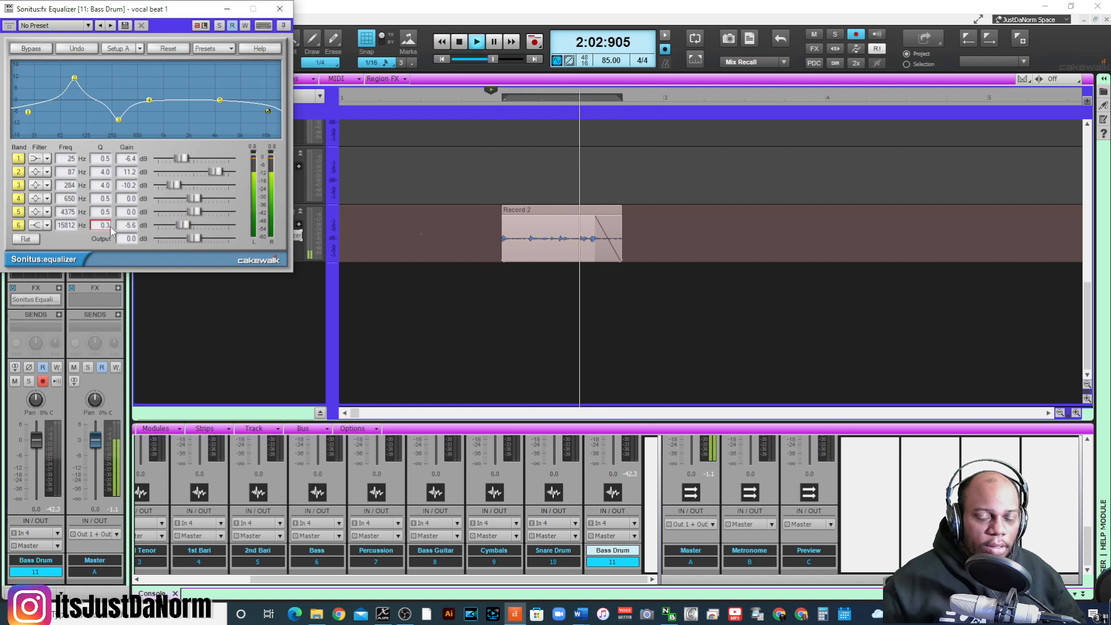
key("space")
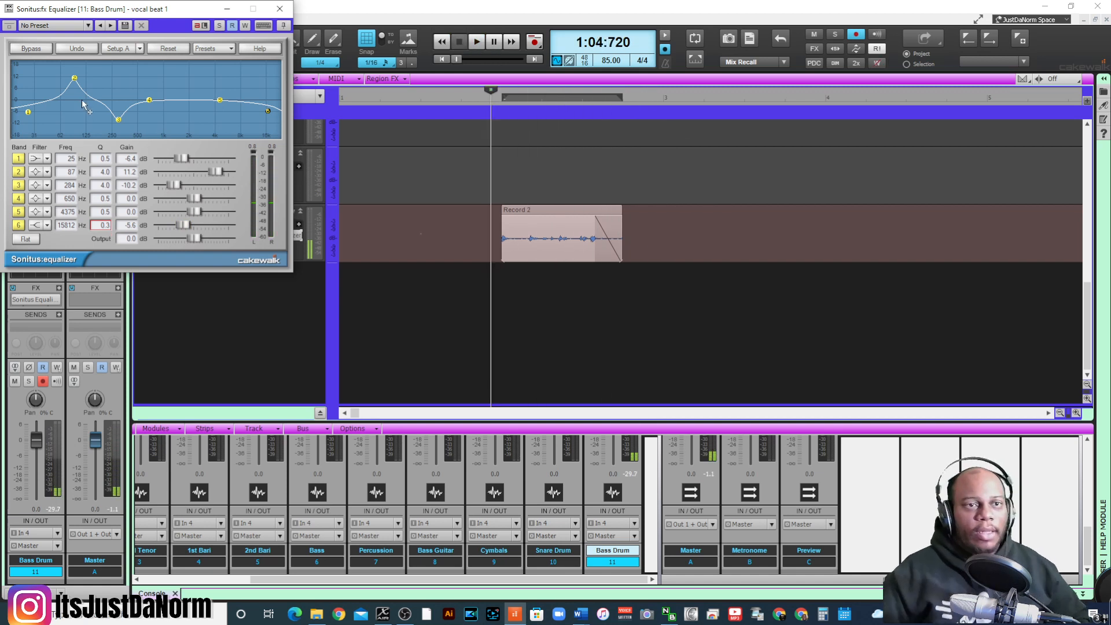
- During playback, set band 2 to 8.5 dB at 68 Hz and band 1 to 10.2 dB at 19 Hz with a Q of 0.4
left_click_drag(74, 78, 29, 102)
key("space")
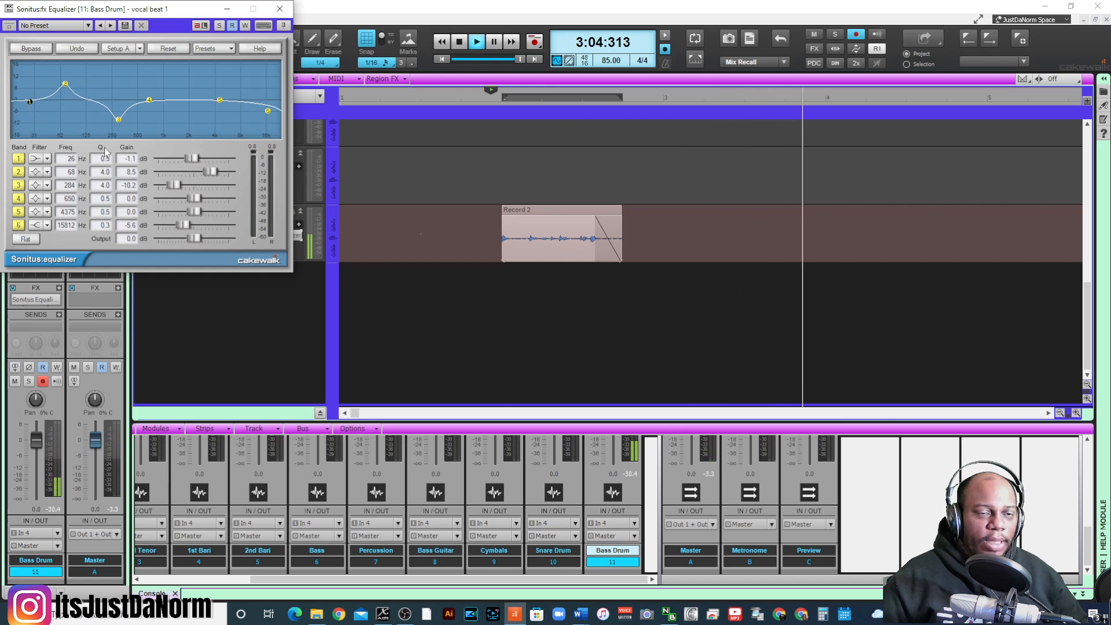
left_click_drag(192, 159, 202, 159)
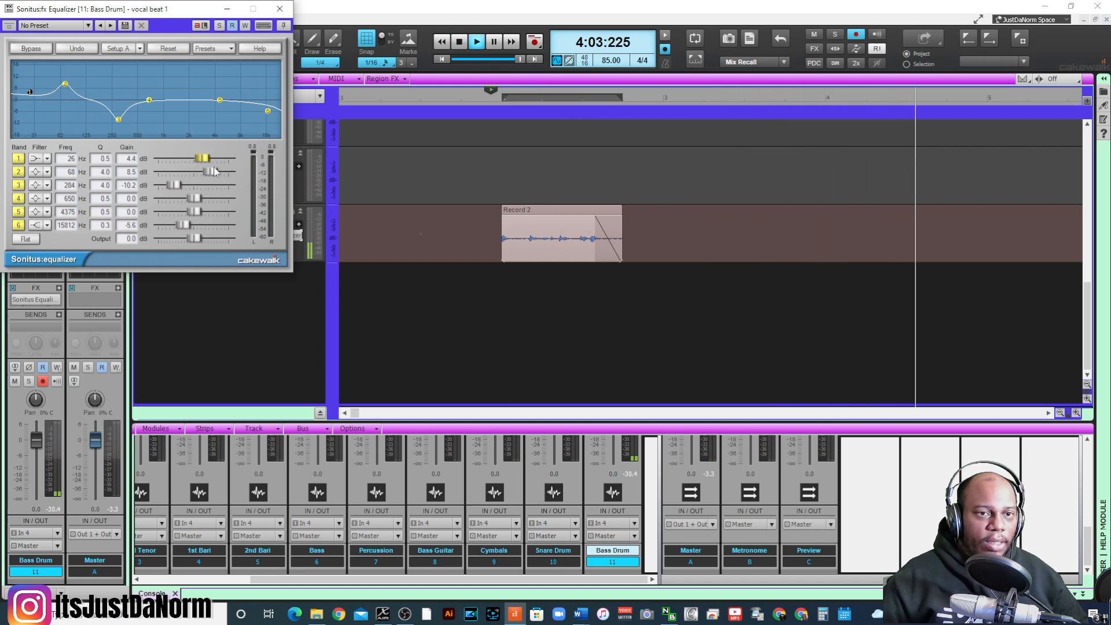
left_click_drag(73, 159, 120, 184)
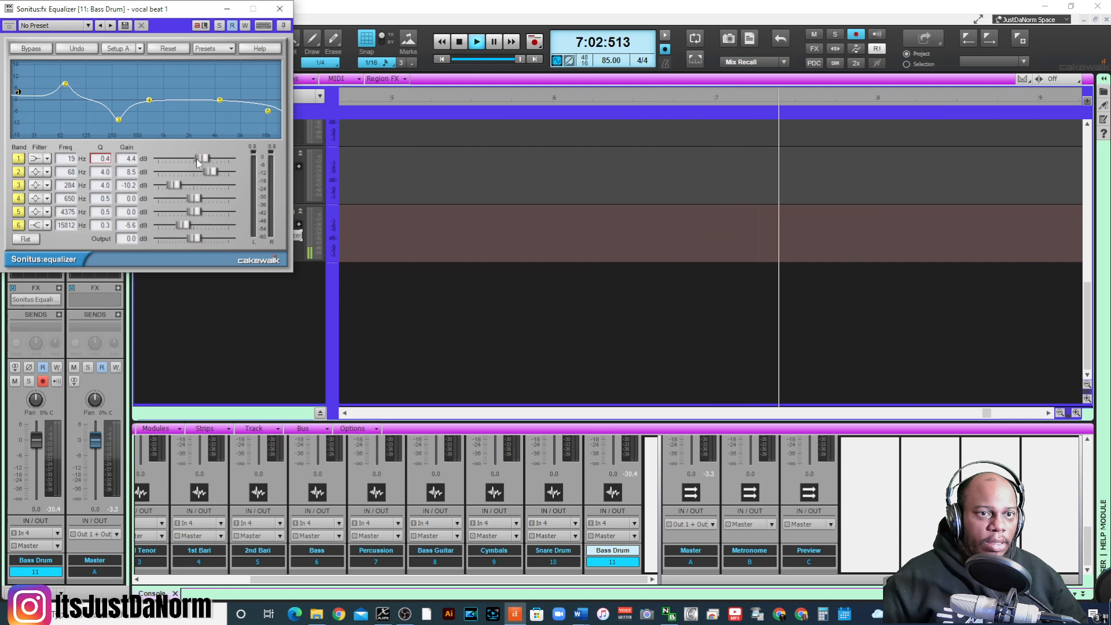
left_click_drag(202, 158, 214, 158)
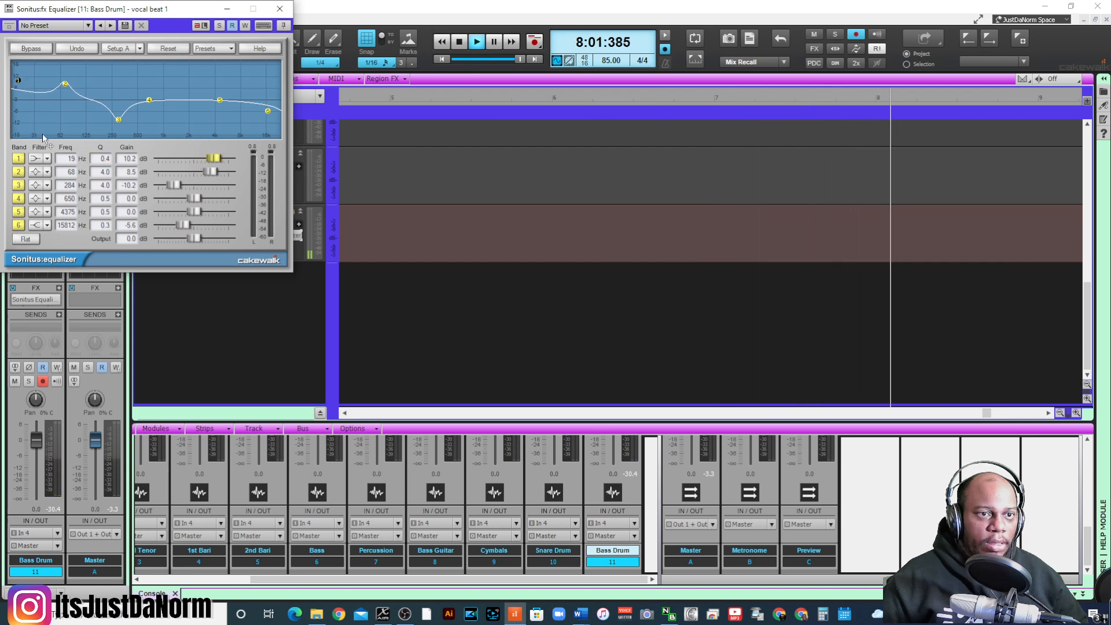
- Change band 1 to a peaking filter and lower its gain to 0.2 dB
left_click(38, 160)
left_click(38, 160)
left_click(38, 160)
left_click(38, 160)
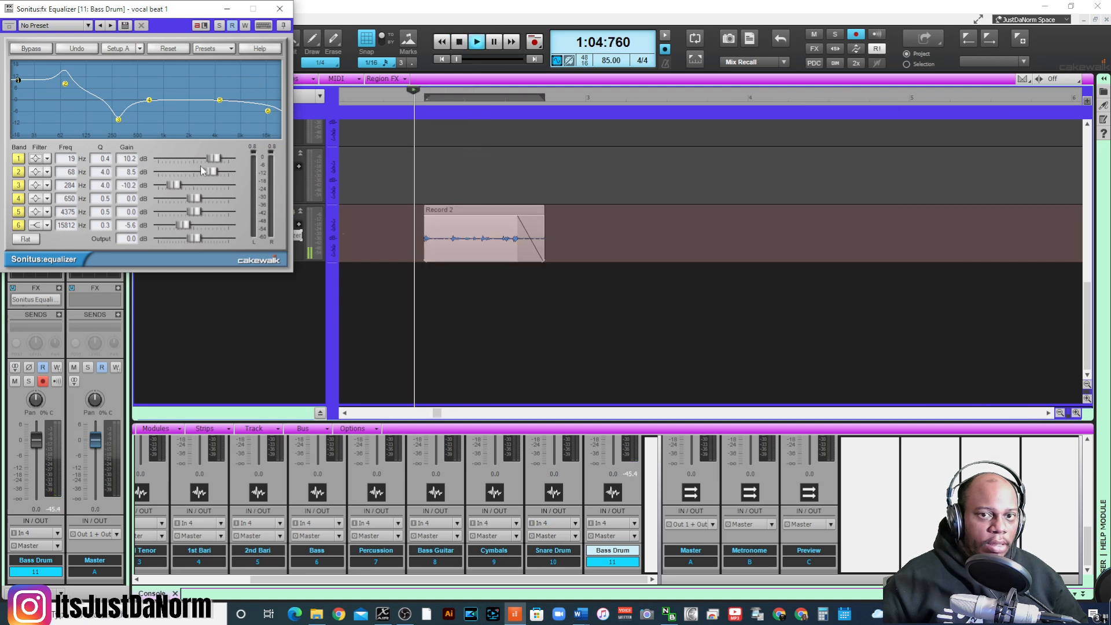
left_click_drag(216, 162, 195, 159)
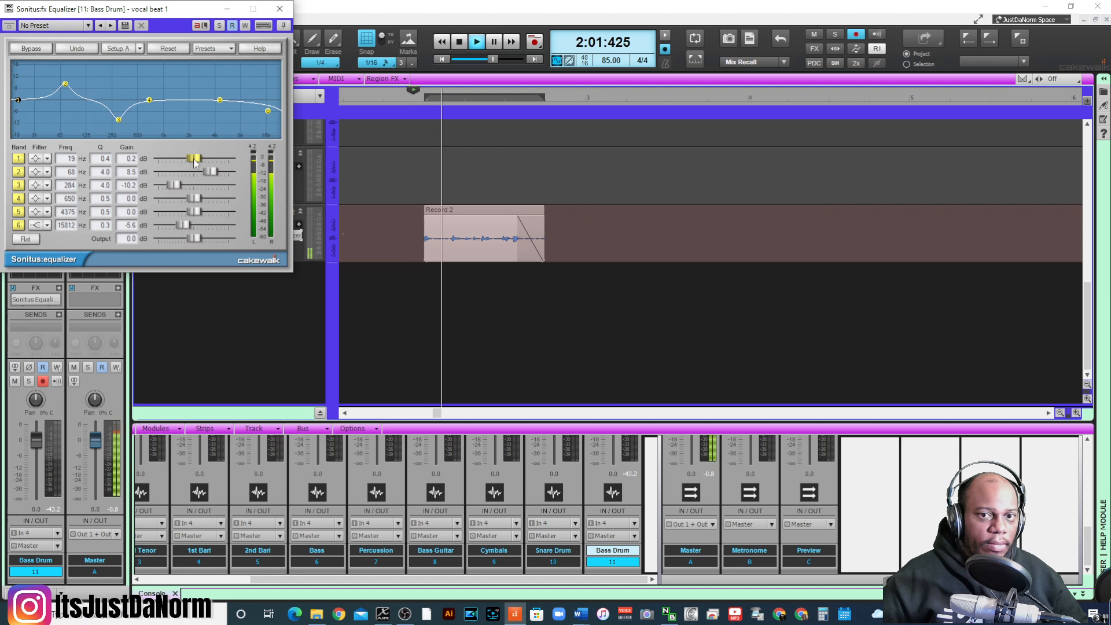
- Retune band 2 to a 9.6 dB boost at 111 Hz while replaying the bass drum clip
mouse_move(210, 171)
left_mouse_down()
mouse_move(186, 171)
mouse_move(212, 172)
left_mouse_up()
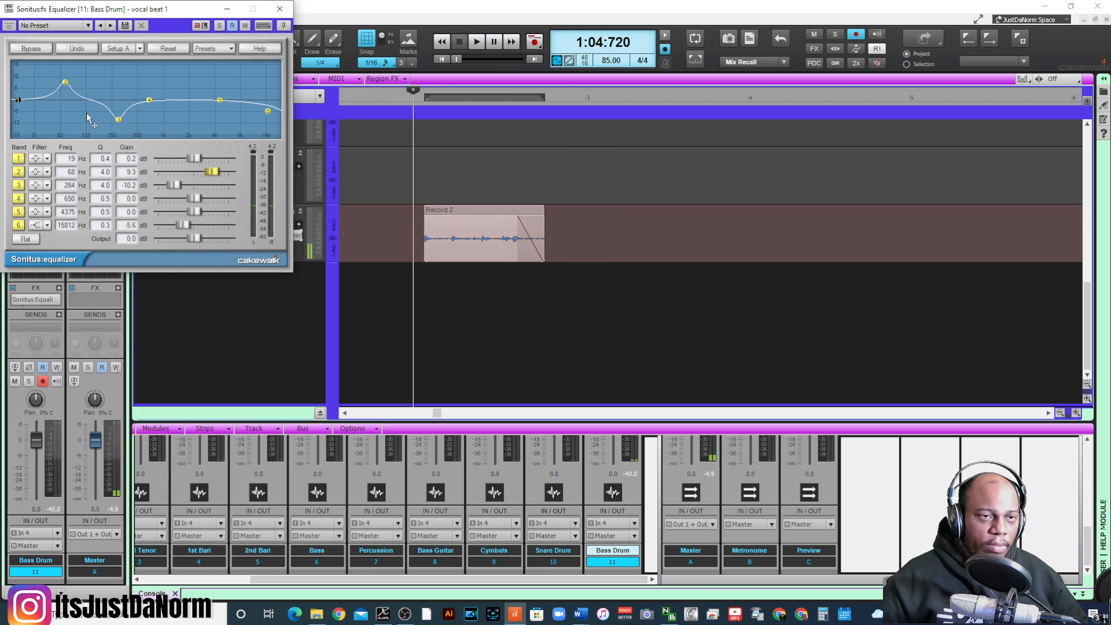
left_click_drag(65, 82, 91, 81)
key("space")
key("space")
key("space")
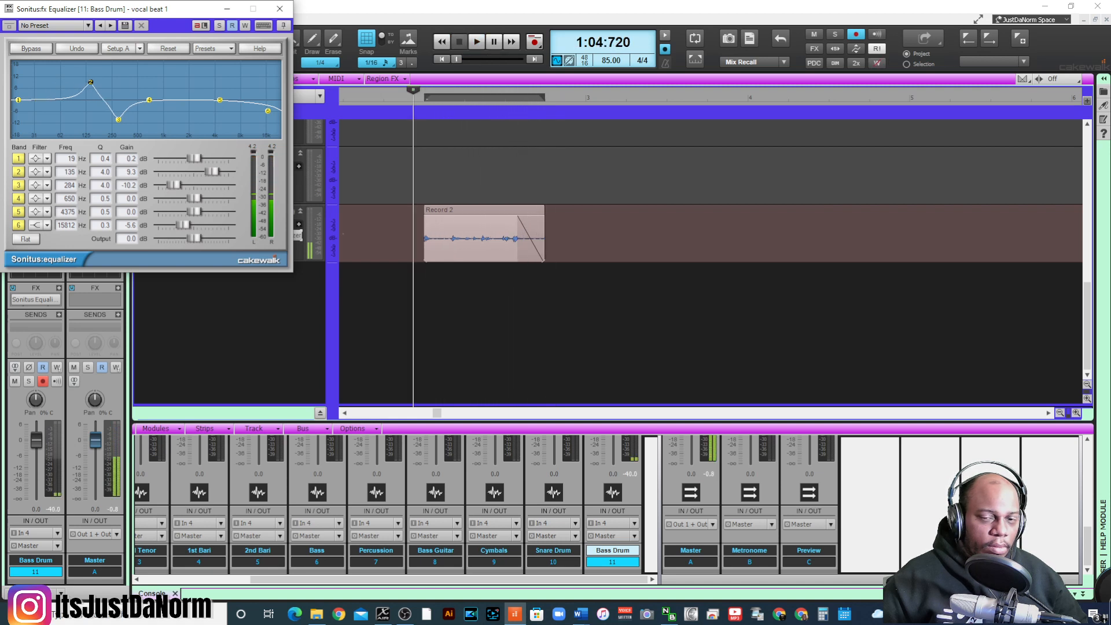
key("space")
left_click_drag(91, 81, 84, 81)
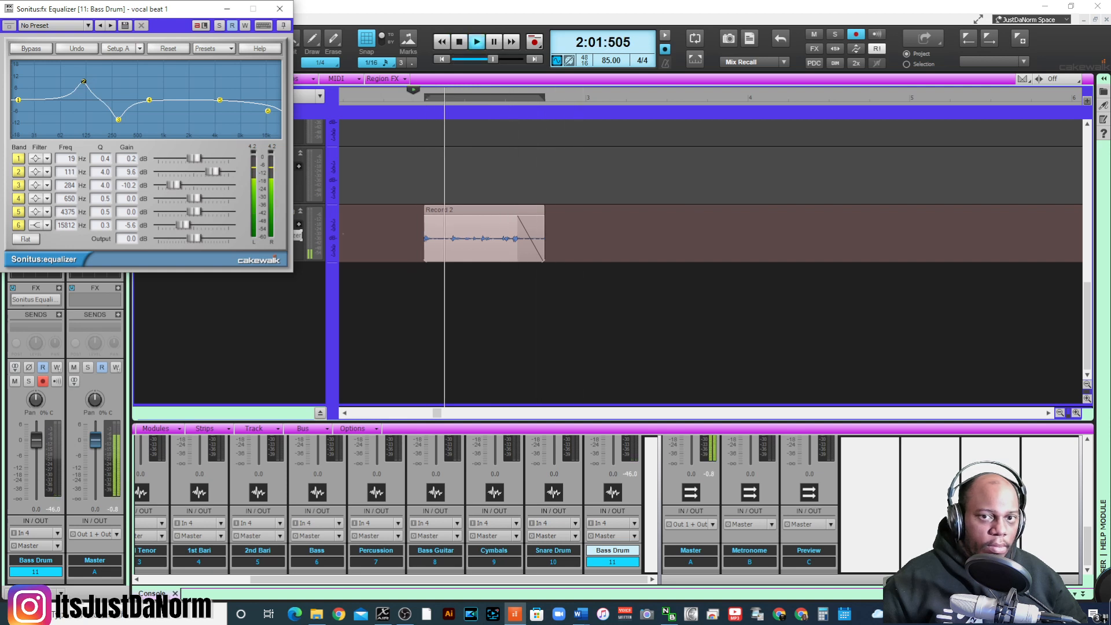
- Close the Sonitus Equalizer and turn off record arming on the Bass Drum track
key("space")
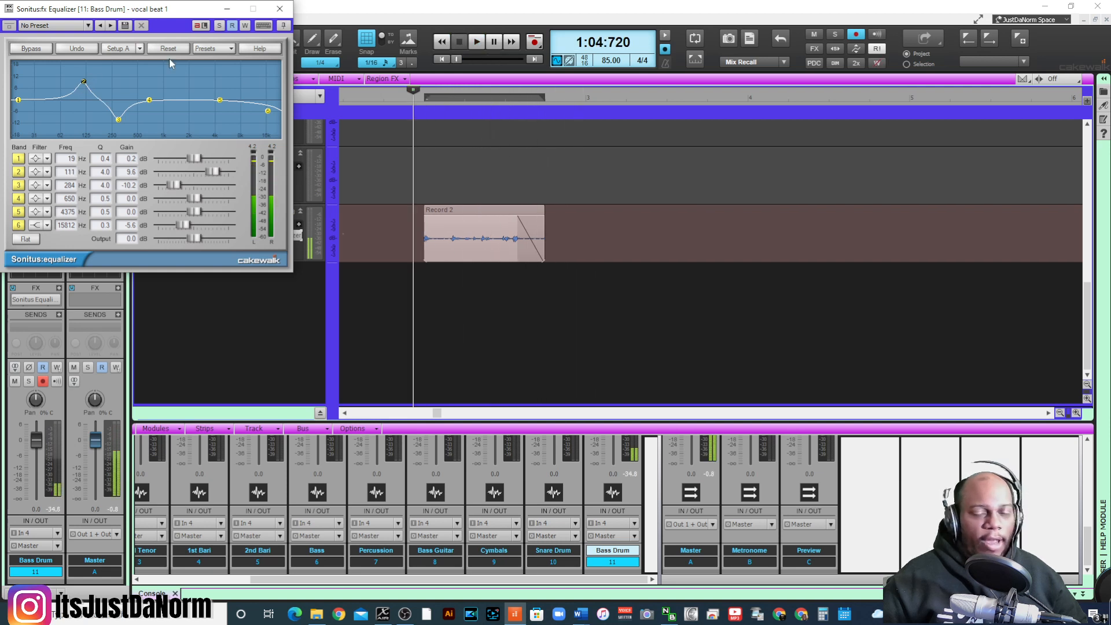
left_click(279, 8)
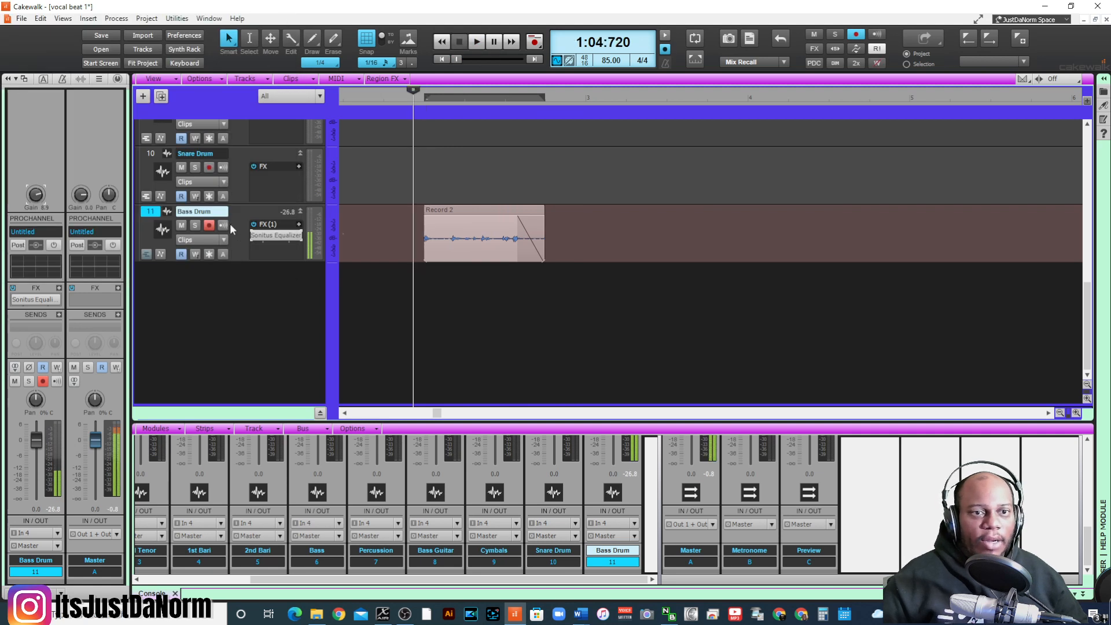
left_click(209, 225)
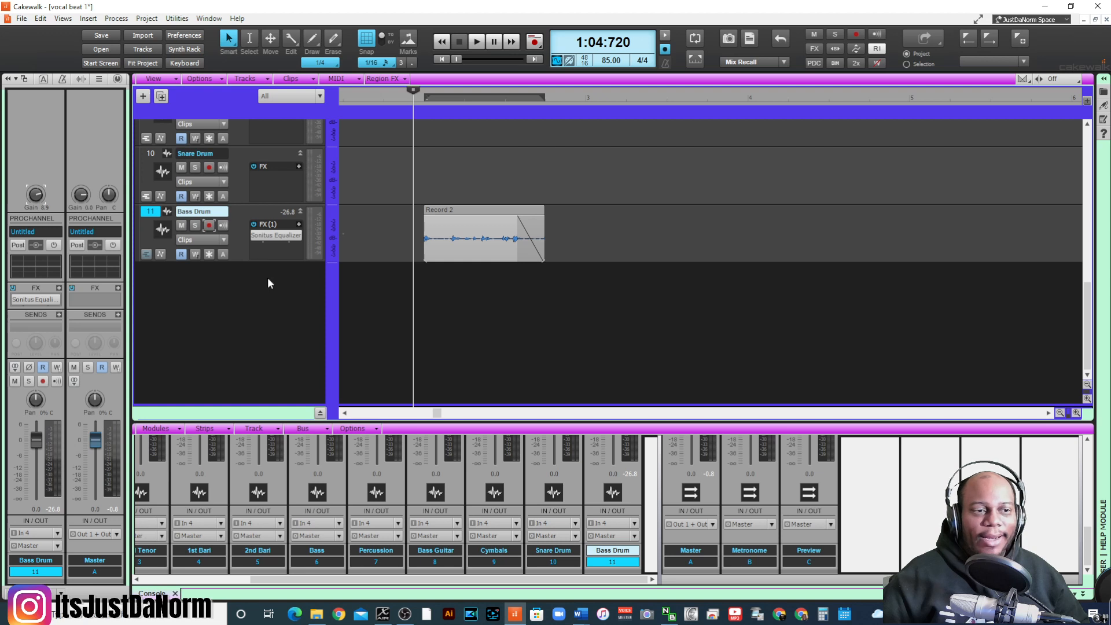
- Extend the end of the Bass Drum clip to the start of measure 3 so it fills measure 2
scroll(433, 259, "up", 3)
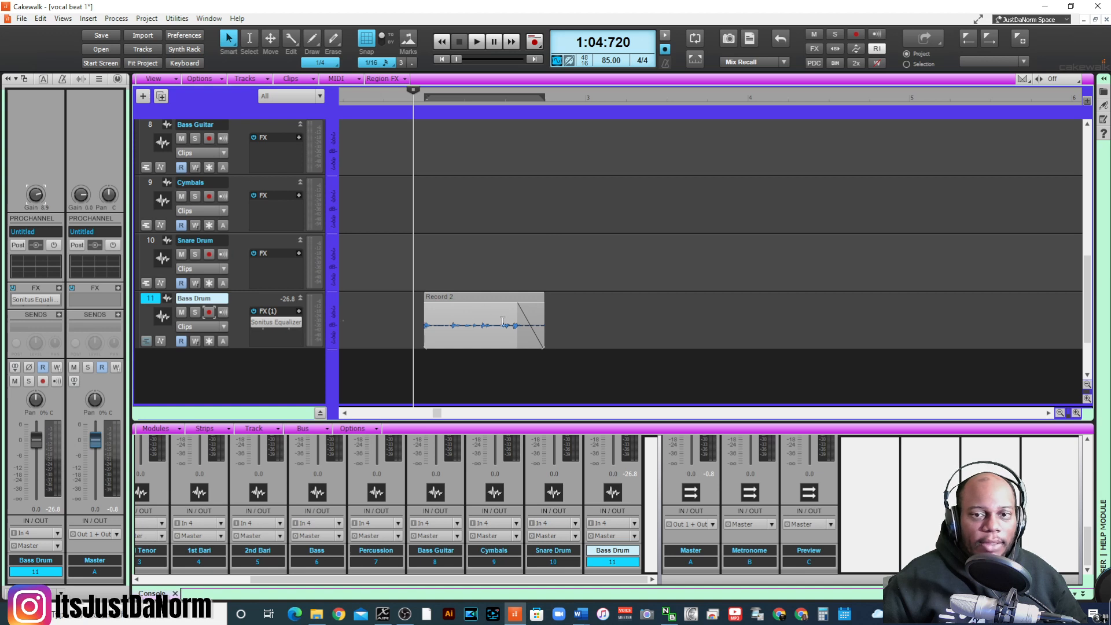
left_click(424, 112)
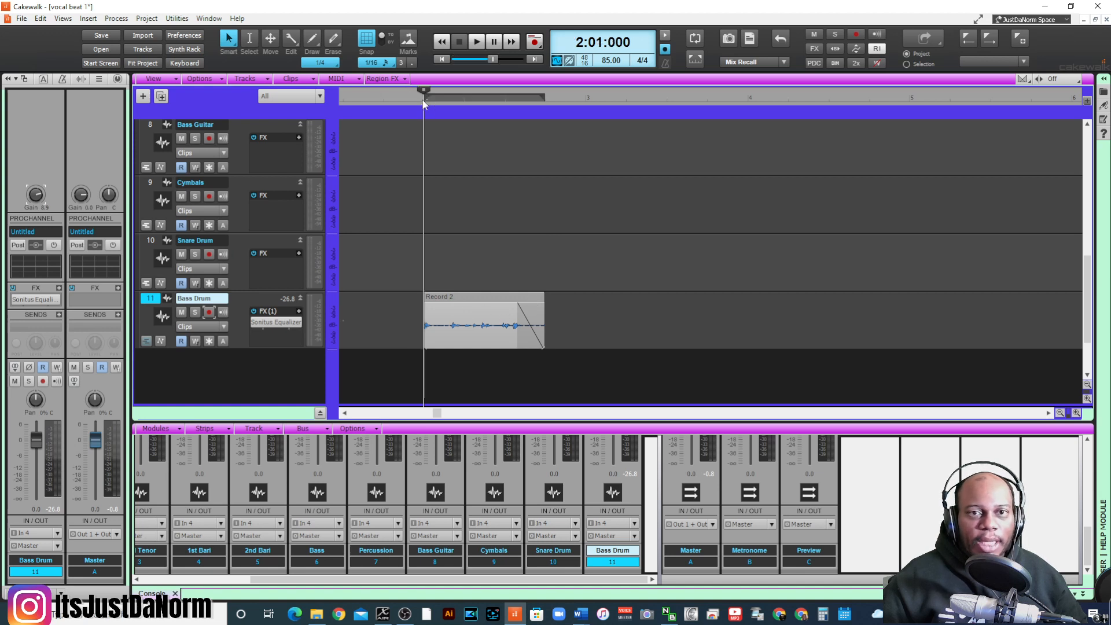
left_click(538, 325)
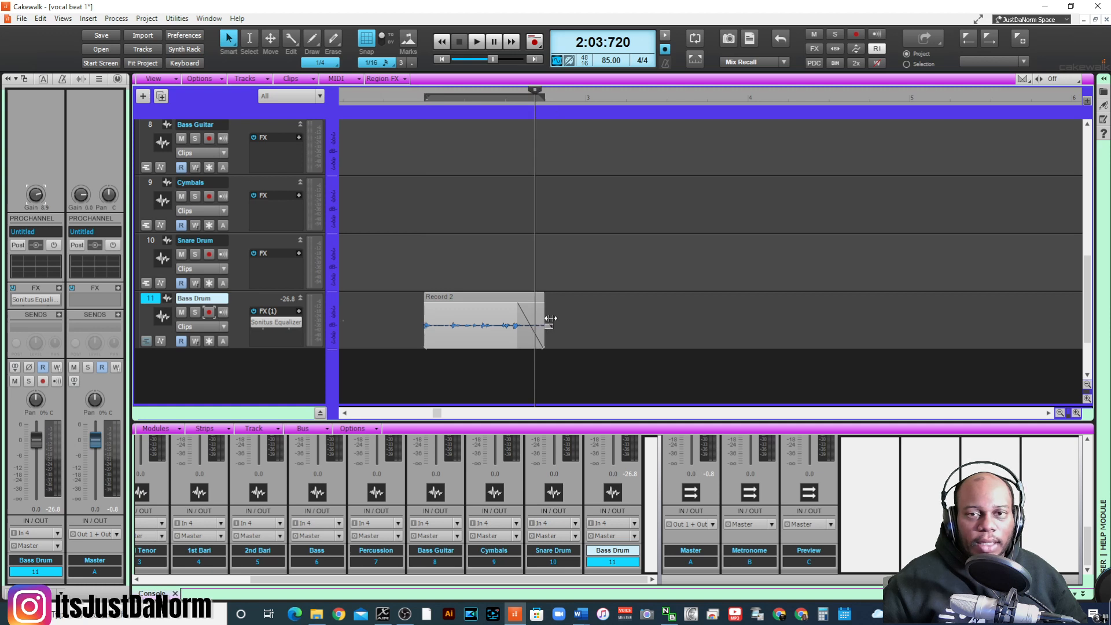
mouse_move(550, 319)
left_mouse_down()
mouse_move(596, 321)
mouse_move(583, 327)
left_mouse_up()
left_click(504, 320)
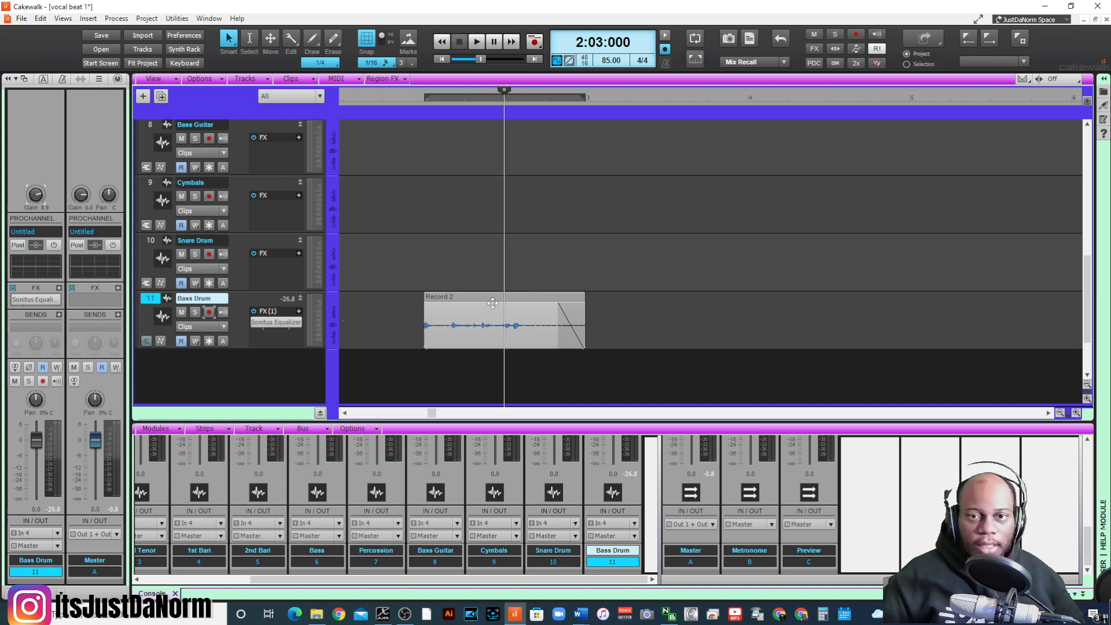
- Copy the Bass Drum clip into measures 3 and 4, and audition the part from 2:01:000
left_click_drag(547, 302, 837, 307)
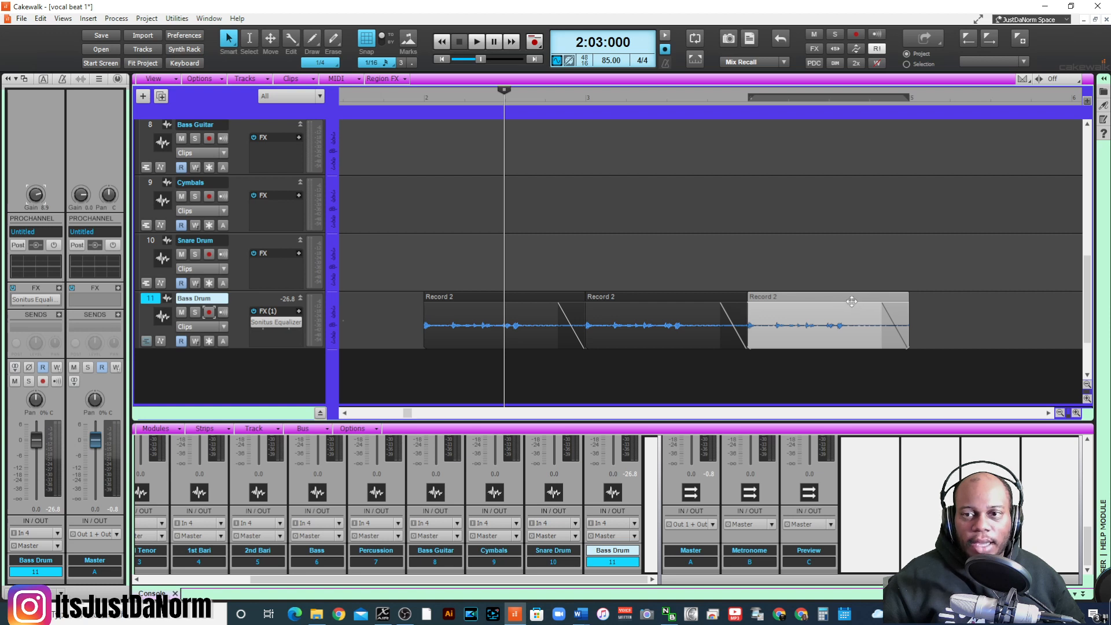
left_click(421, 101)
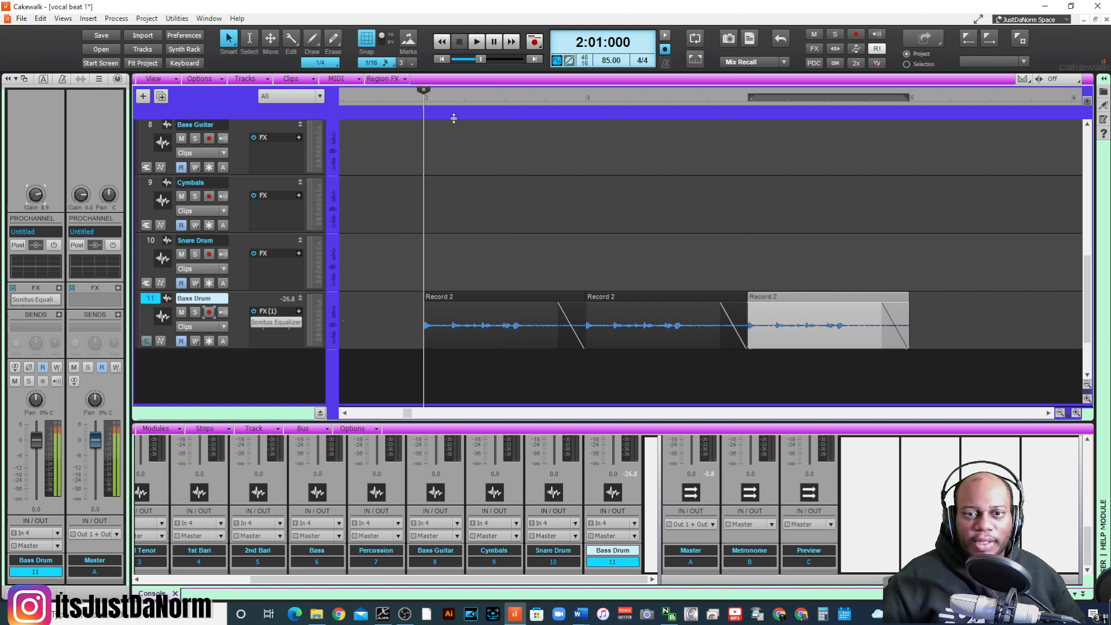
key("space")
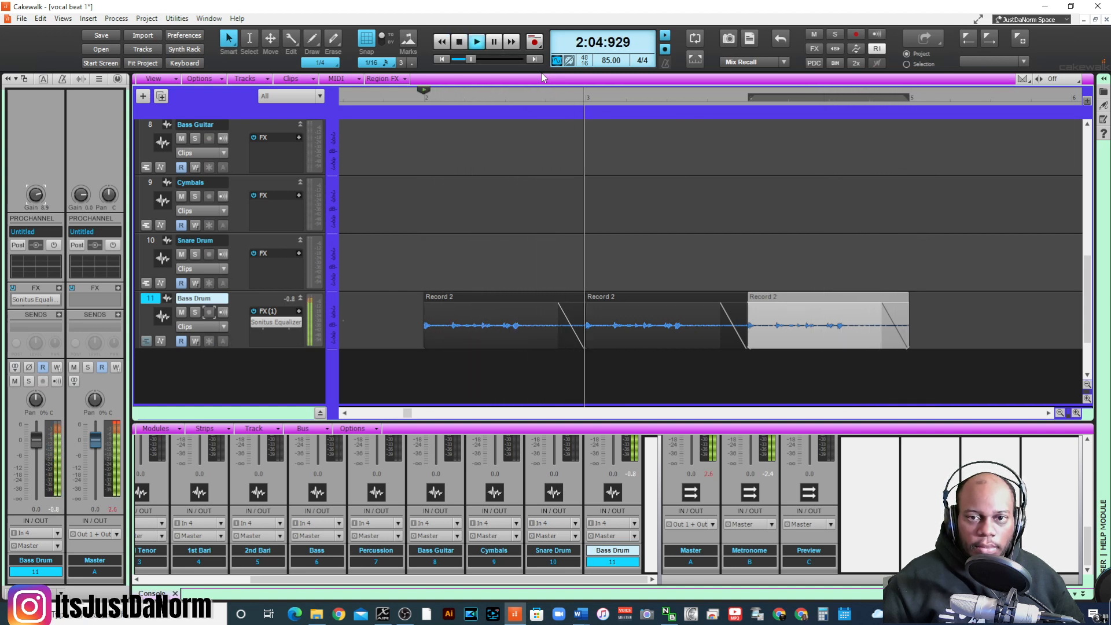
key("space")
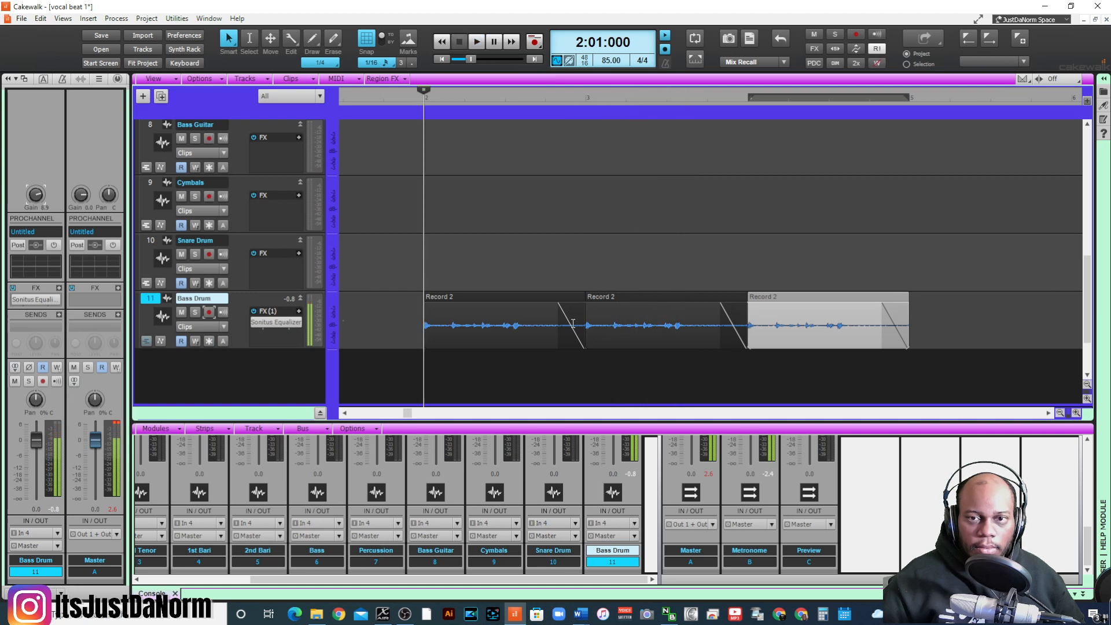
- Lengthen the fade-outs of all three Bass Drum clips to start just after each last hit, and play the result
left_click_drag(559, 303, 531, 319)
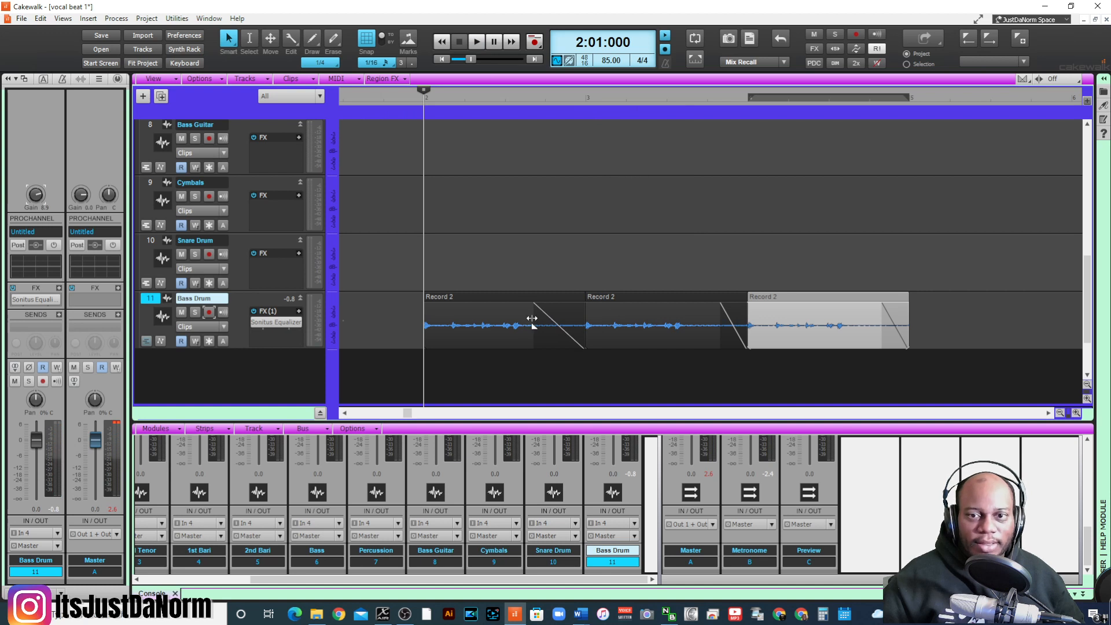
left_click_drag(722, 304, 689, 310)
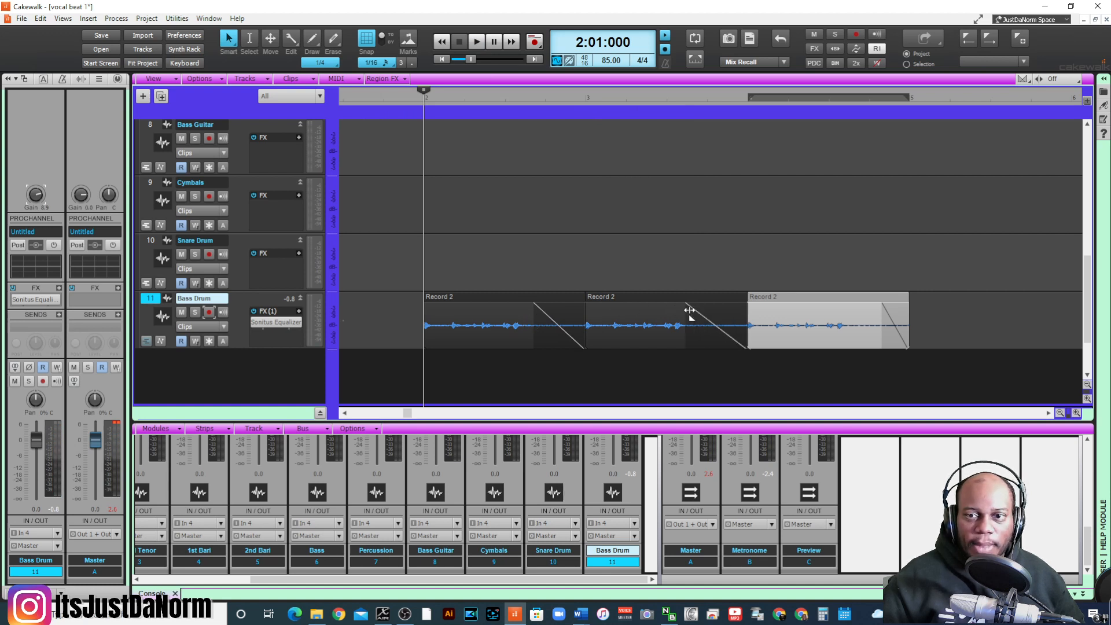
left_click_drag(884, 303, 853, 312)
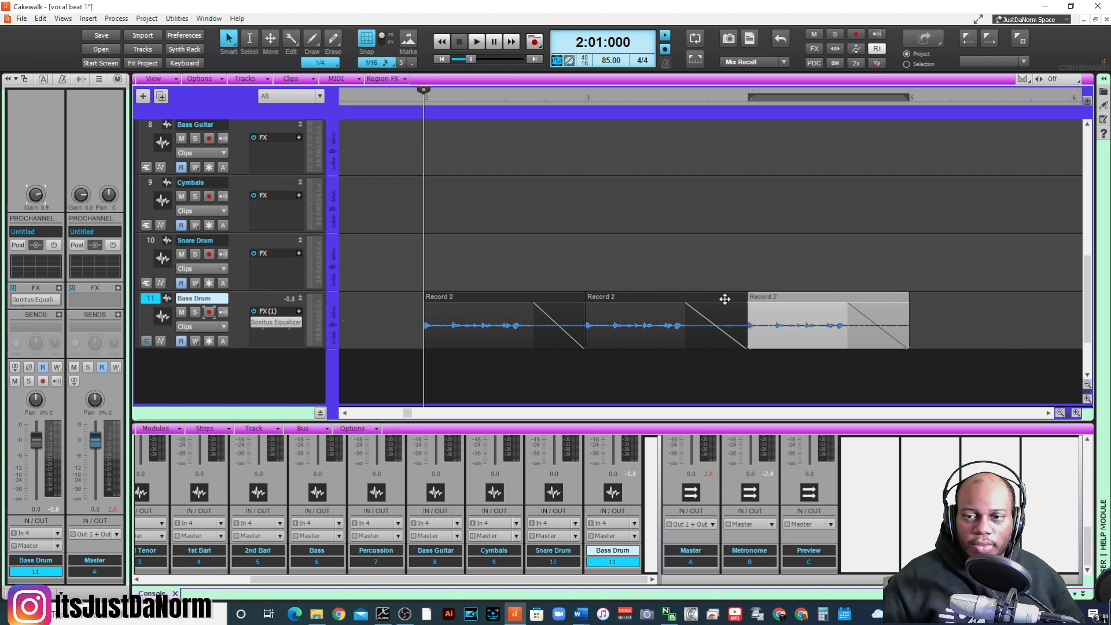
key("space")
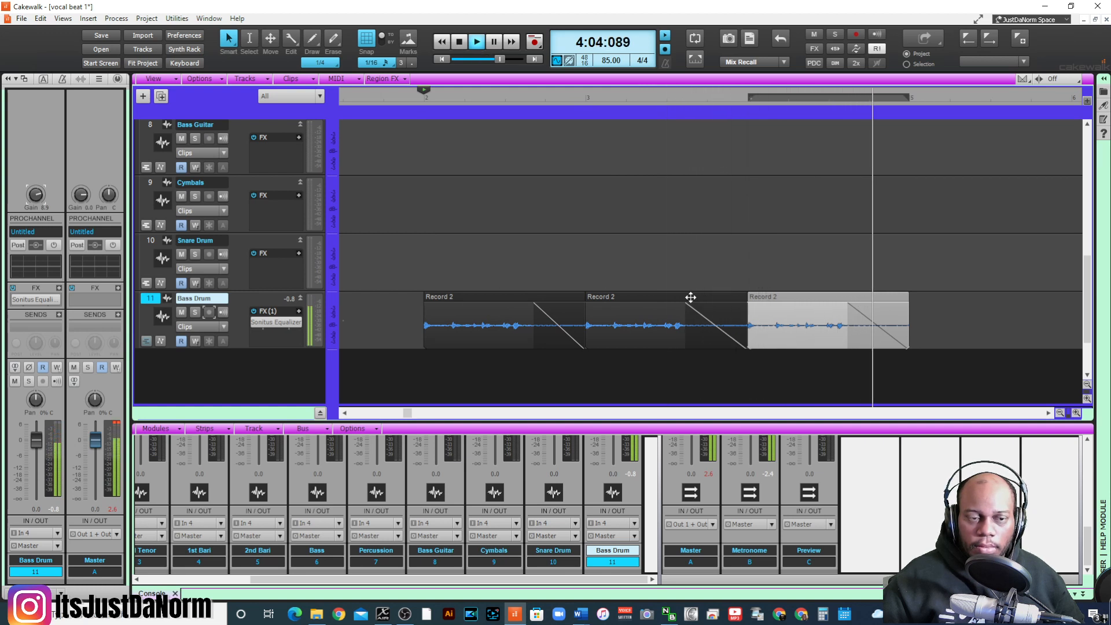
- Lower the Bass Drum channel's input gain to 6.3 and replay the three clips
key("space")
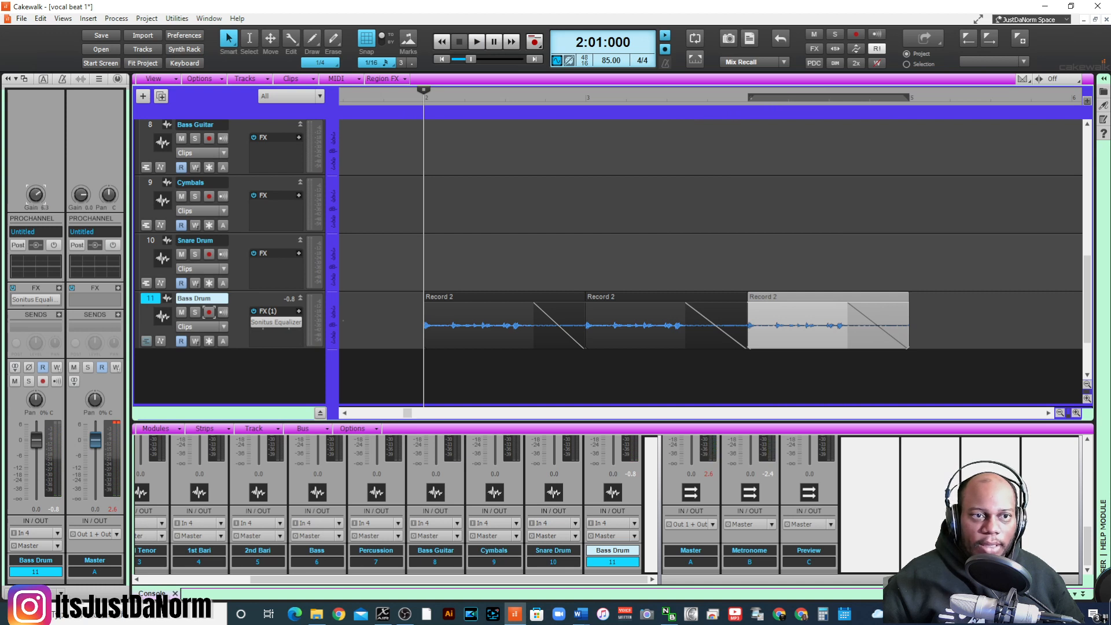
key("space")
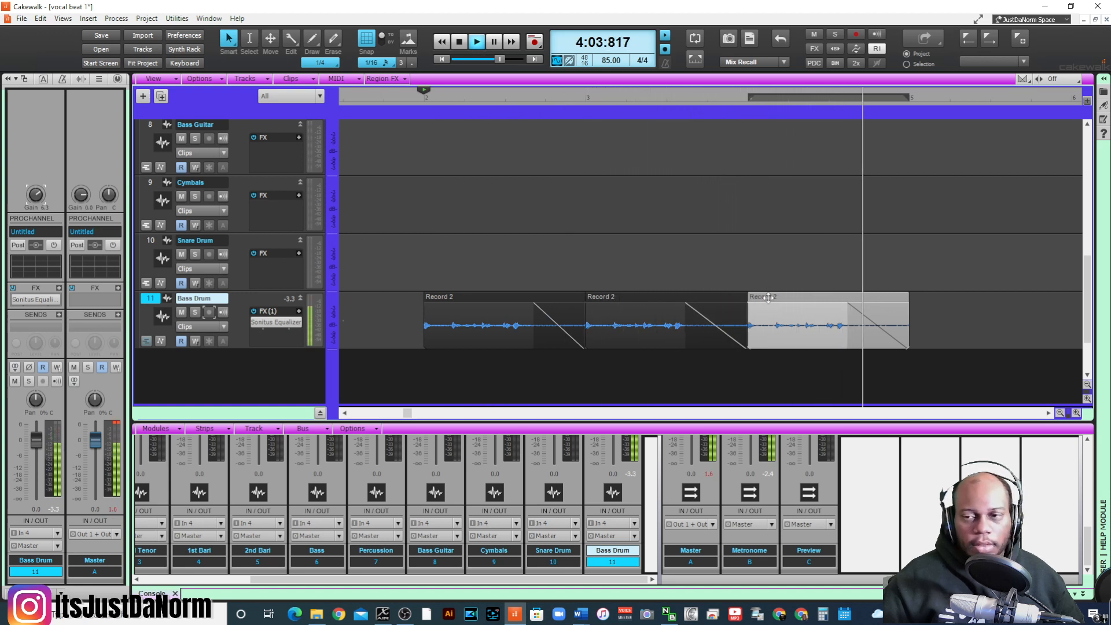
key("space")
left_click(1048, 414)
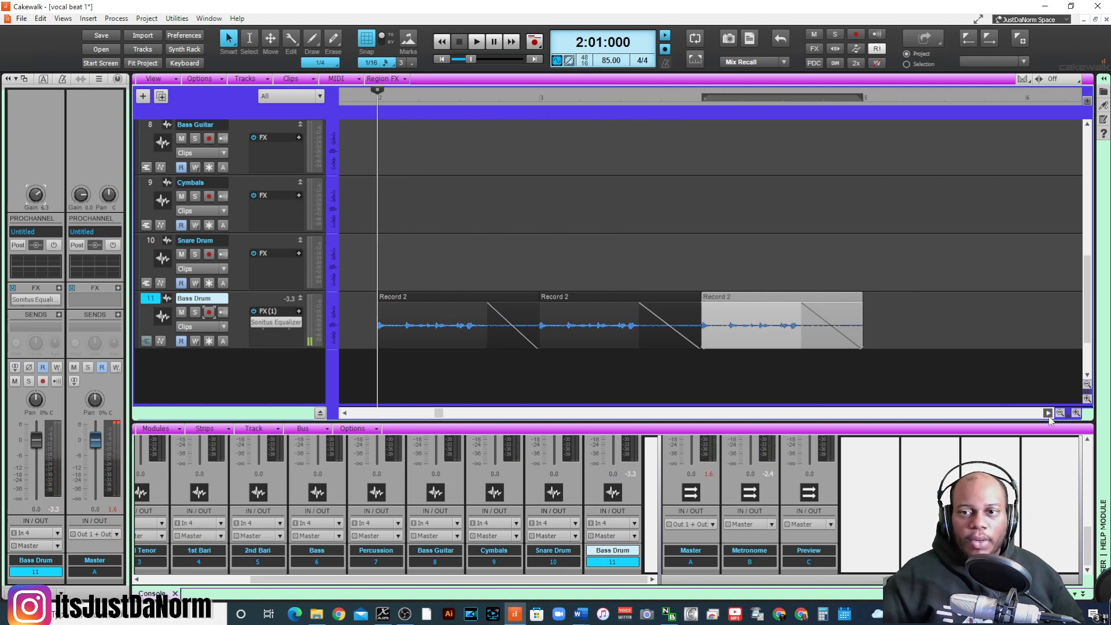
left_click(1048, 414)
left_click(429, 308)
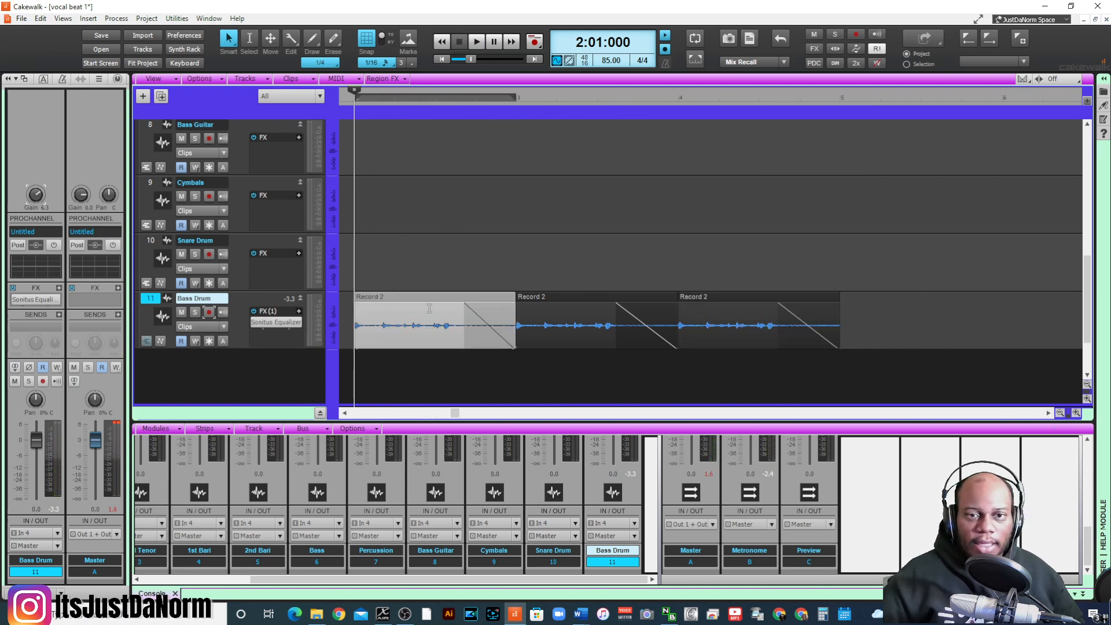
left_click(859, 326)
left_click(448, 296)
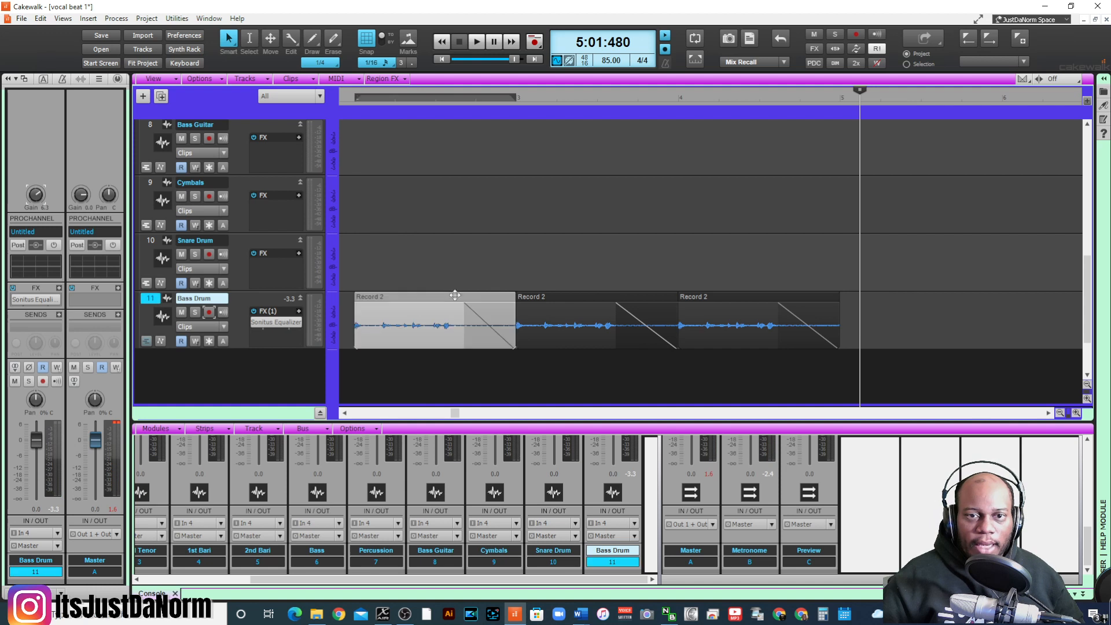
left_click(576, 299, "ctrl")
left_click(730, 300, "ctrl")
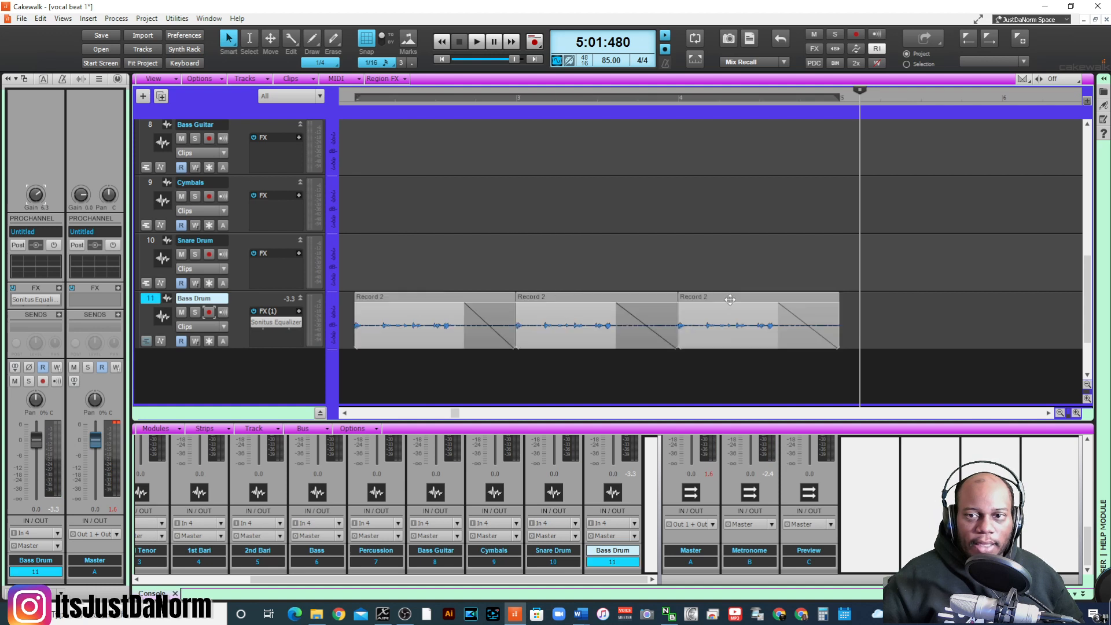
right_click(592, 297)
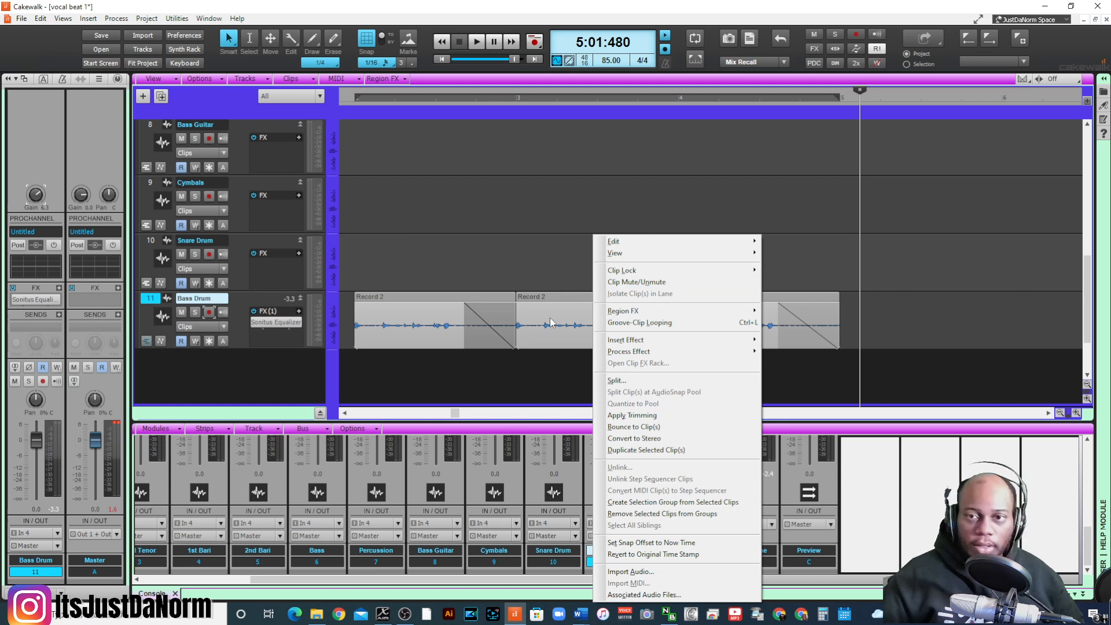
- Select all three Bass Drum clips for a special paste and set its starting time to 5:01:000
left_click(575, 315)
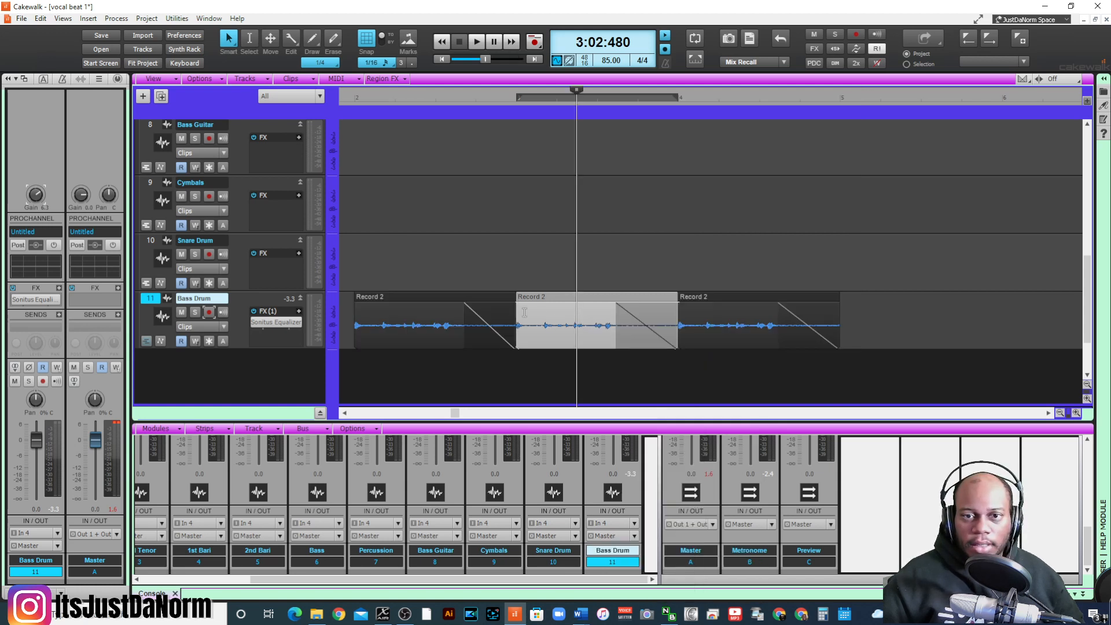
left_click(753, 309, "ctrl")
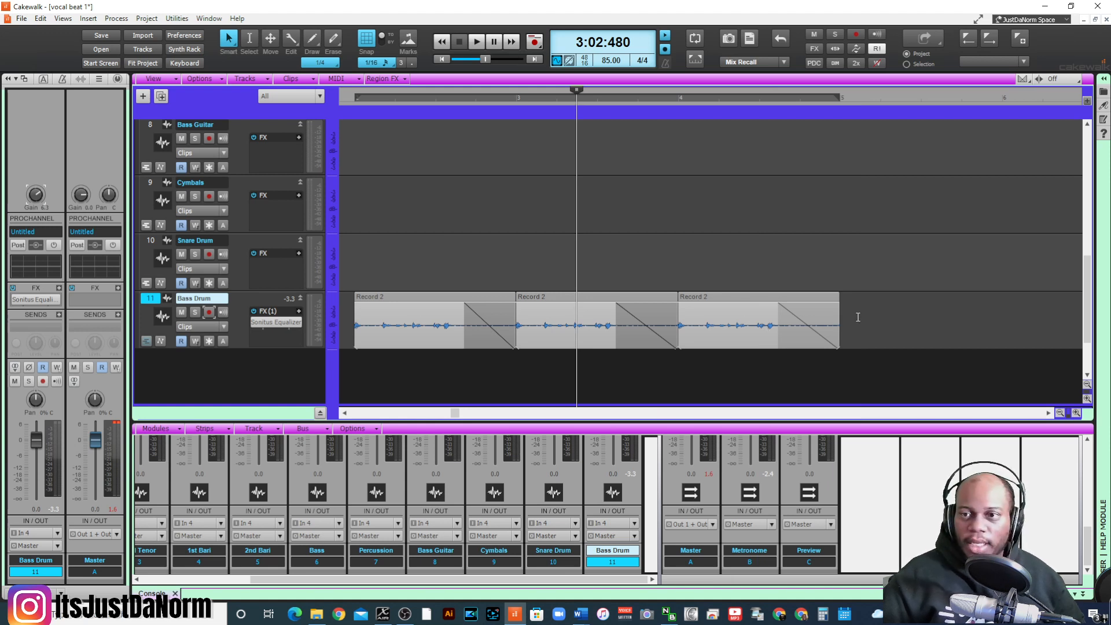
key("ctrl+alt+v")
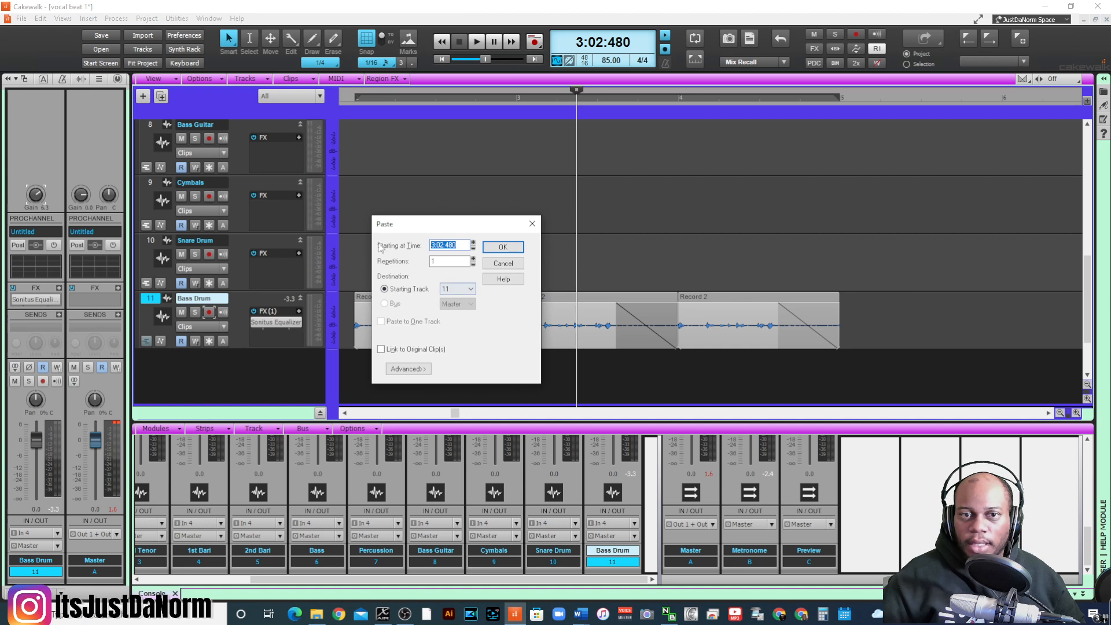
left_click(447, 245)
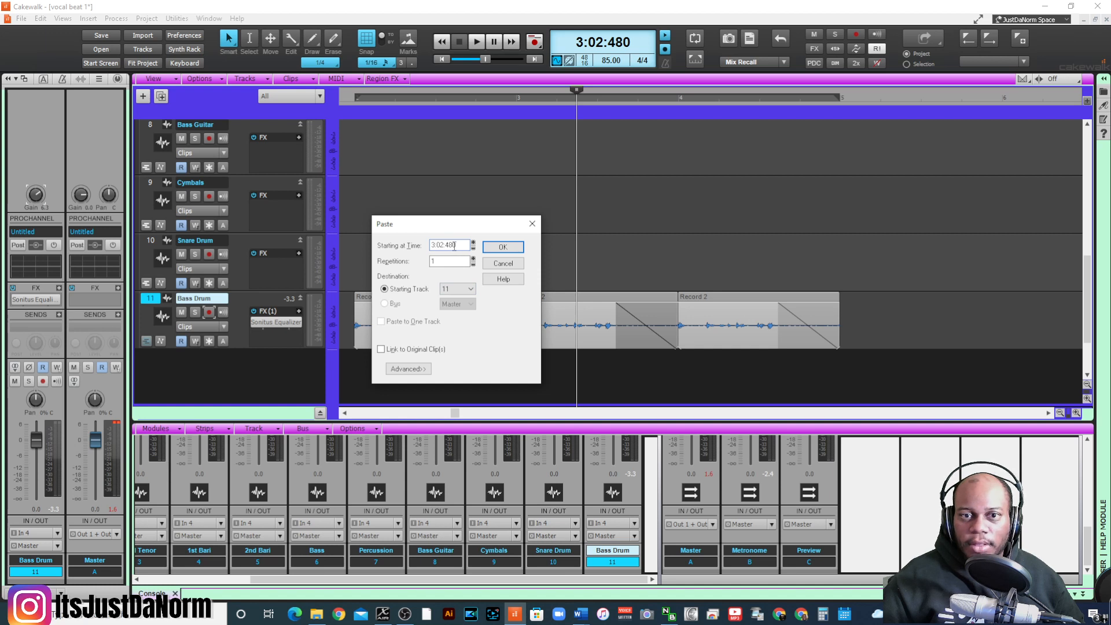
double_click(462, 246)
type("5")
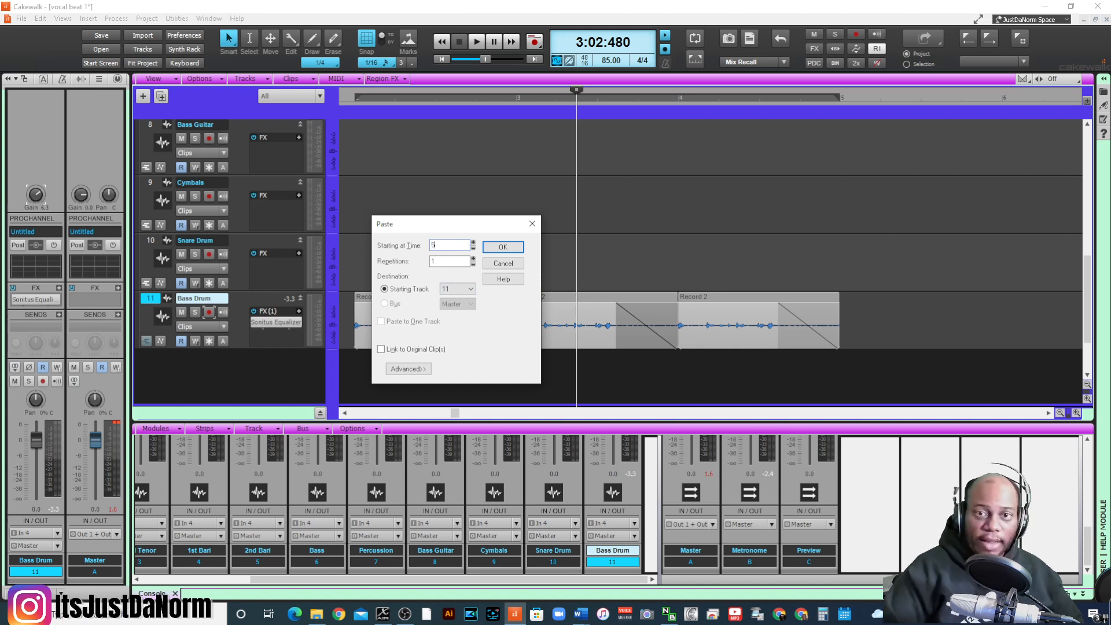
type("0")
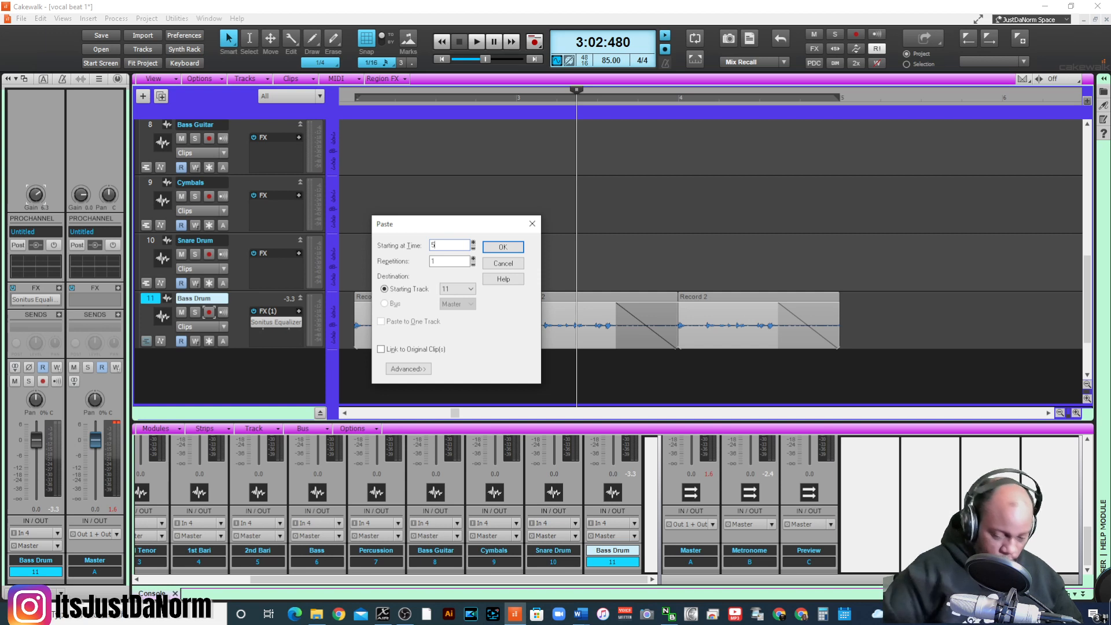
key("BackSpace")
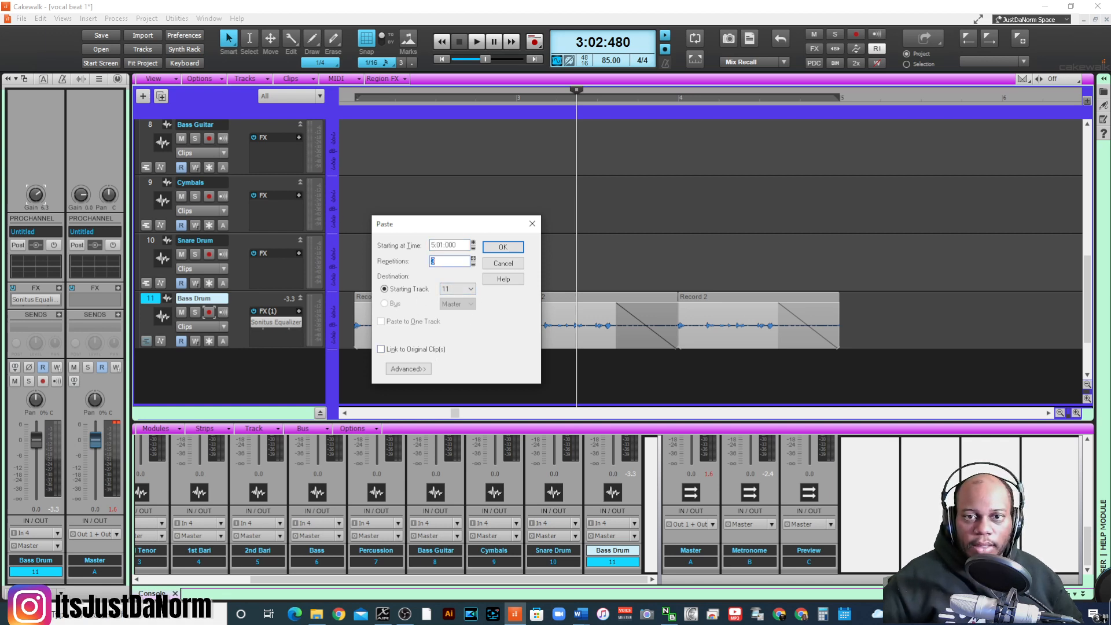
- Set the paste to 13 repetitions and paste the clips onto track 11
left_click(472, 259)
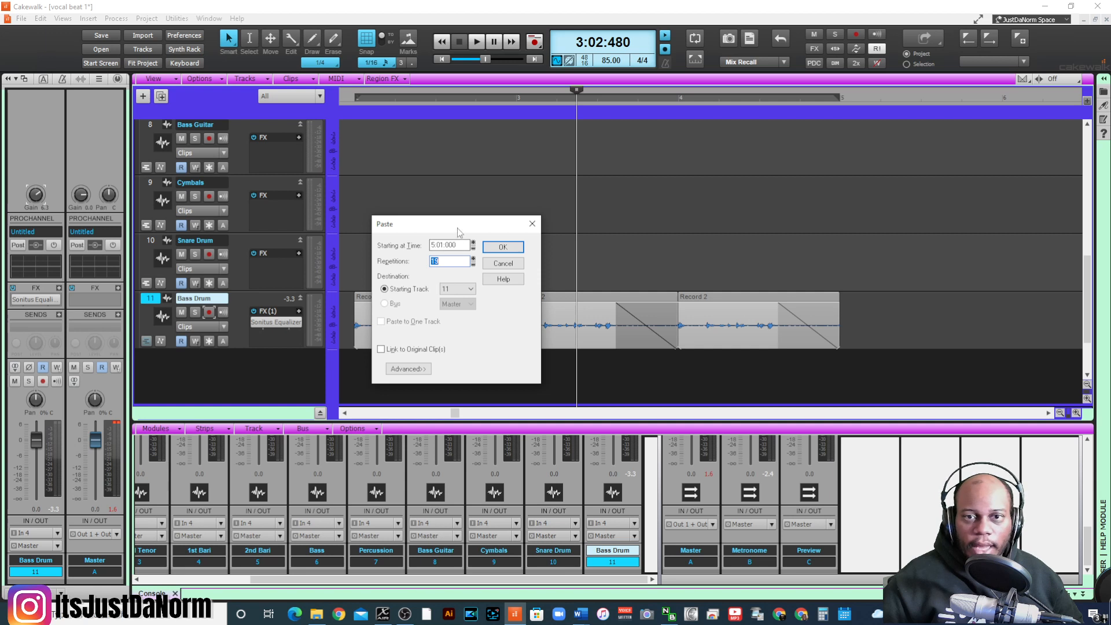
left_click_drag(459, 227, 482, 235)
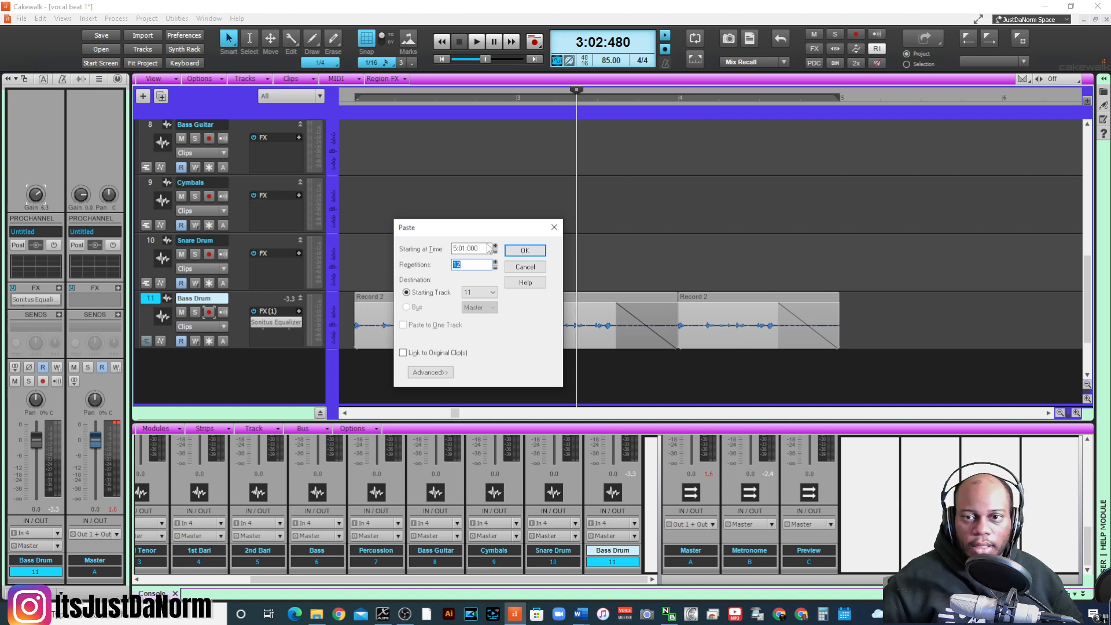
mouse_move(490, 228)
left_mouse_down()
mouse_move(480, 384)
mouse_move(567, 334)
mouse_move(483, 239)
left_mouse_up()
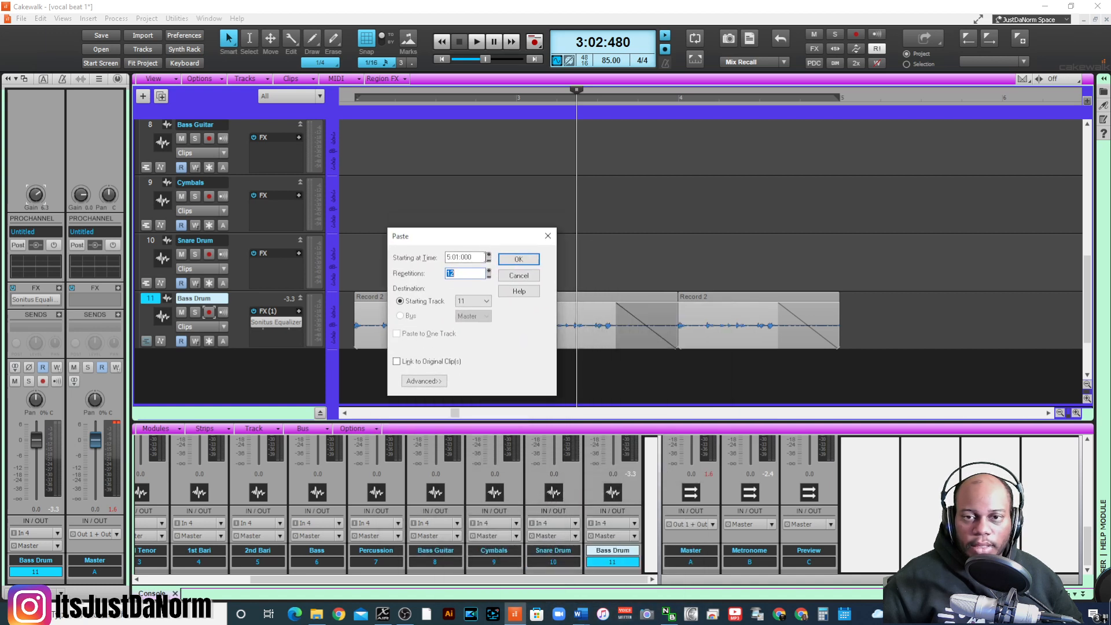
left_click(519, 258)
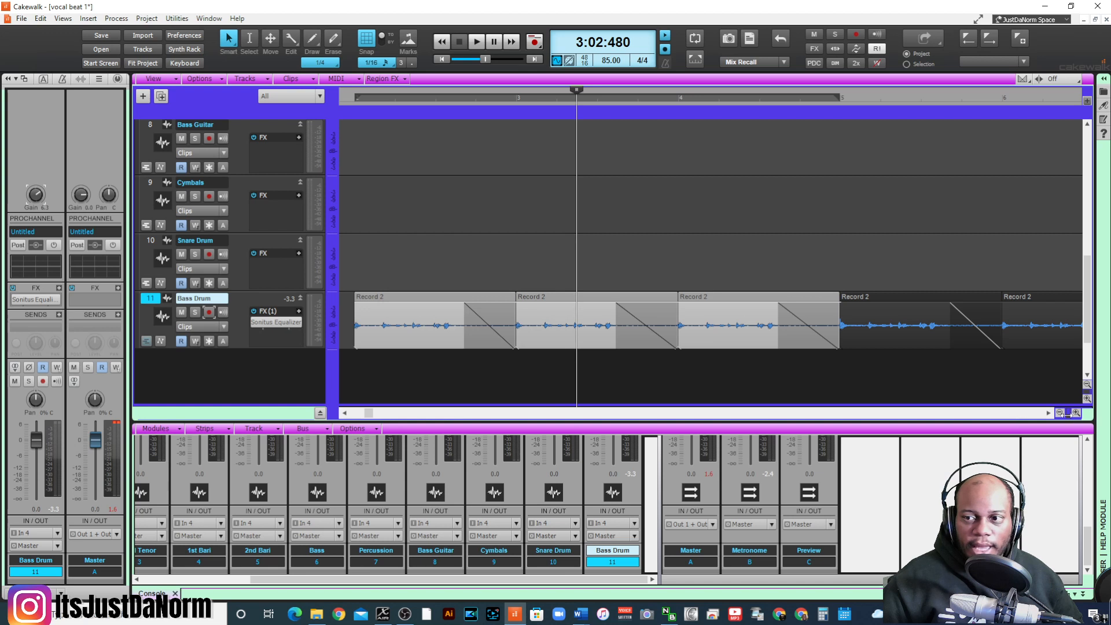
- Play the repeated Bass Drum part from measure 2 with the whole pattern in view
left_click(1059, 413)
left_click(1060, 412)
left_click(1059, 412)
left_click(1060, 412)
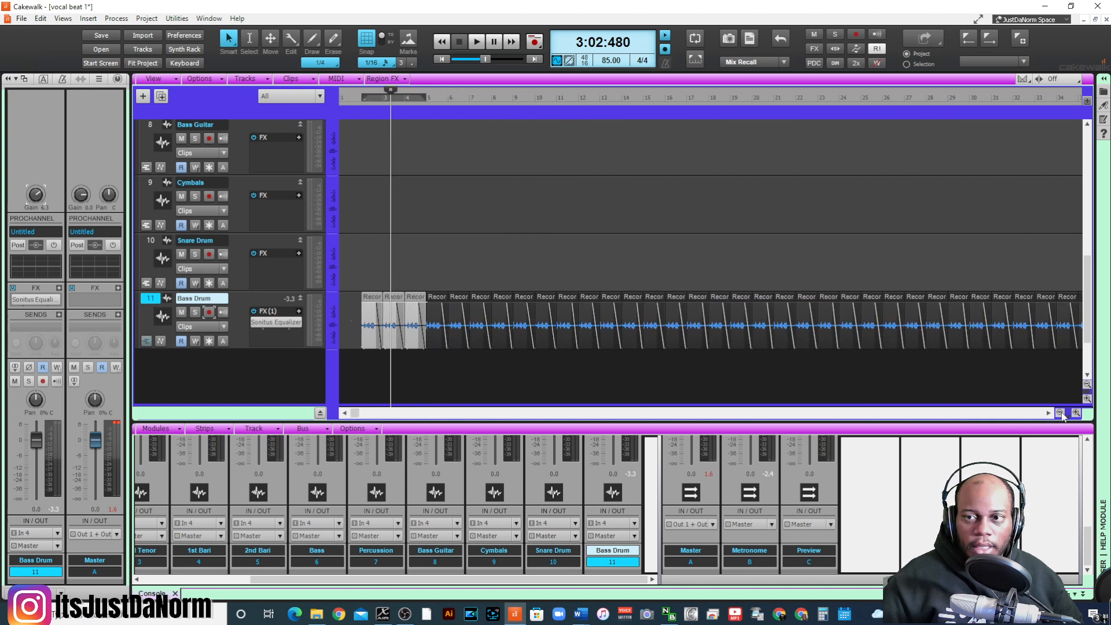
left_click(1060, 413)
left_click(358, 358)
key("space")
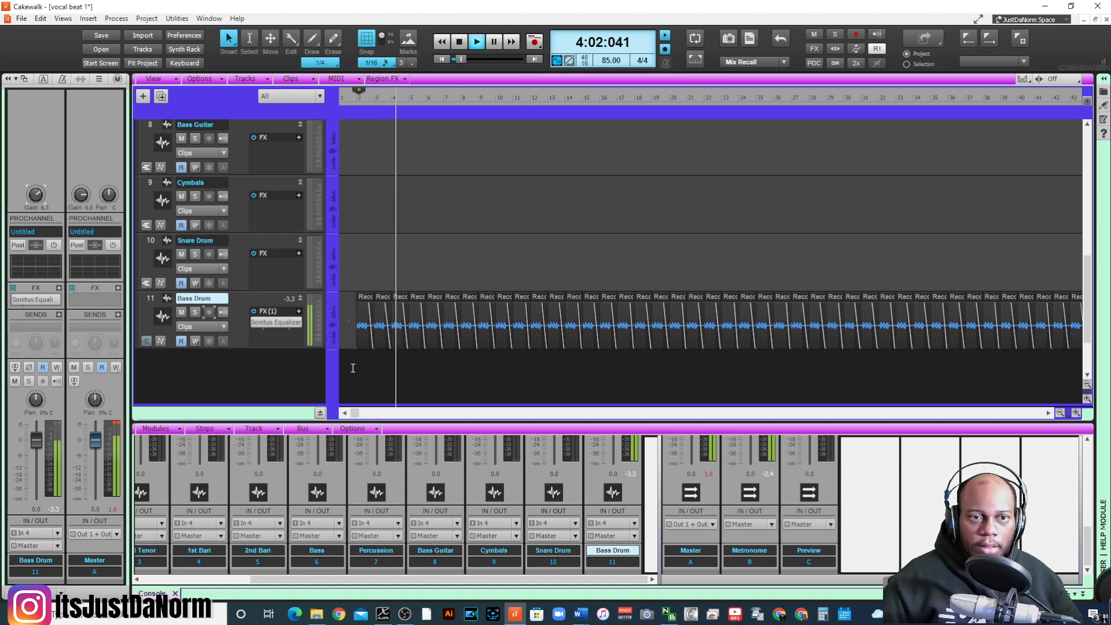
- Save the project and record a snare drum part on track 10, starting in measure 1 and ending after measure 9
key("space")
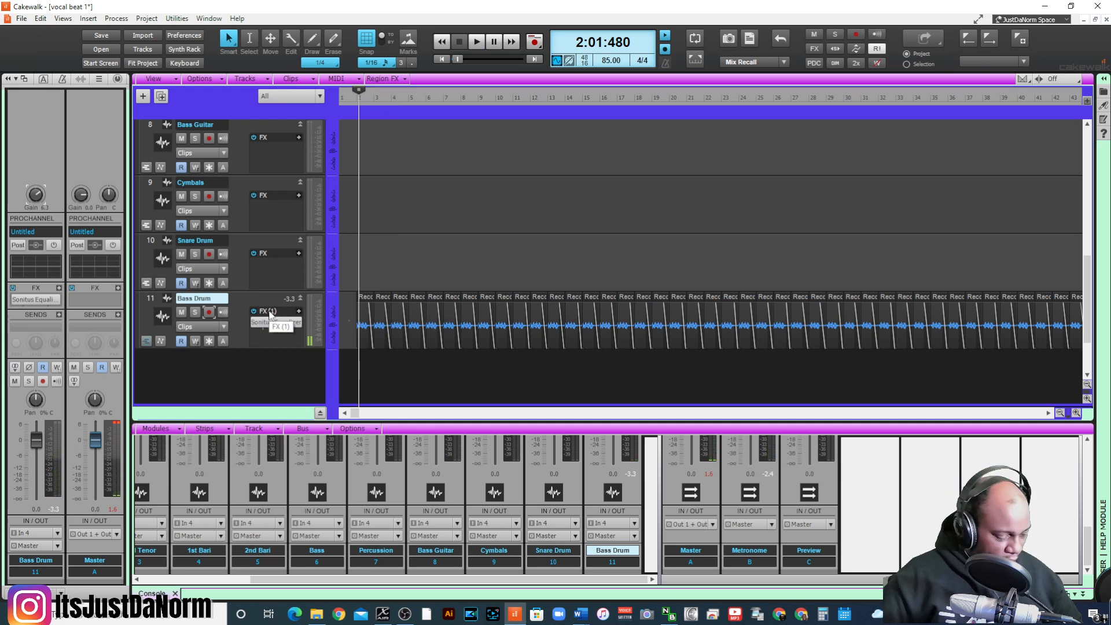
key("ctrl+s")
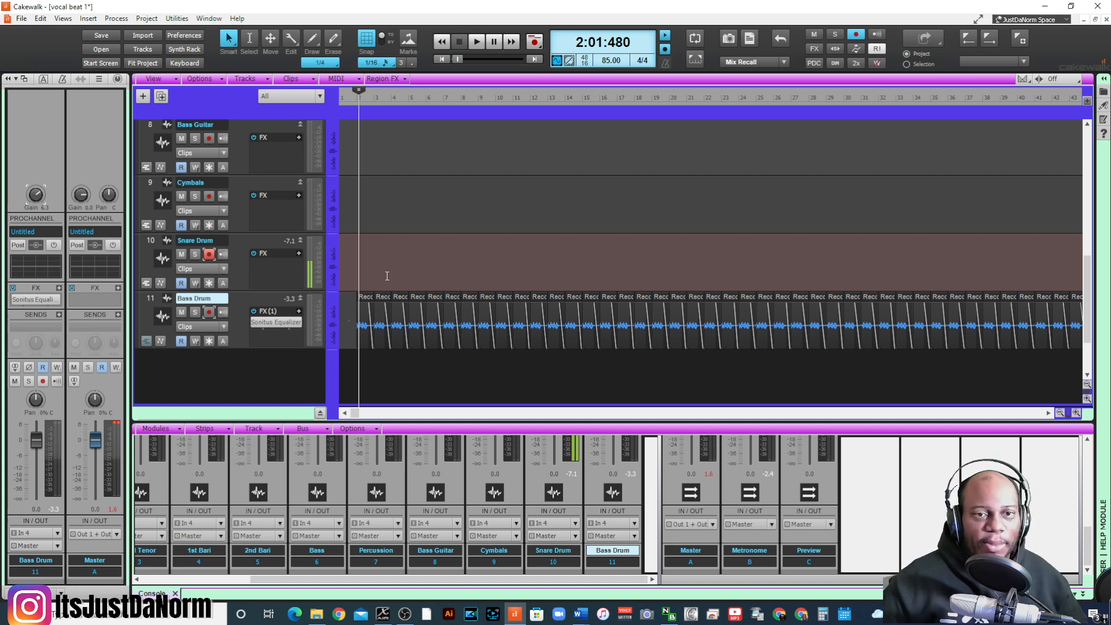
left_click(347, 100)
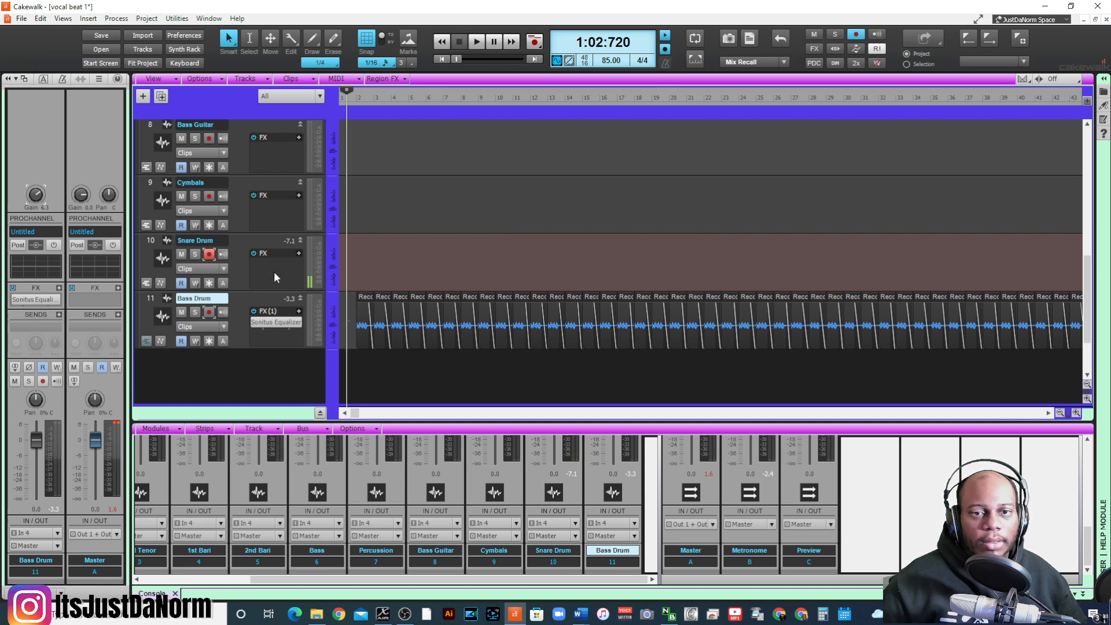
key("space")
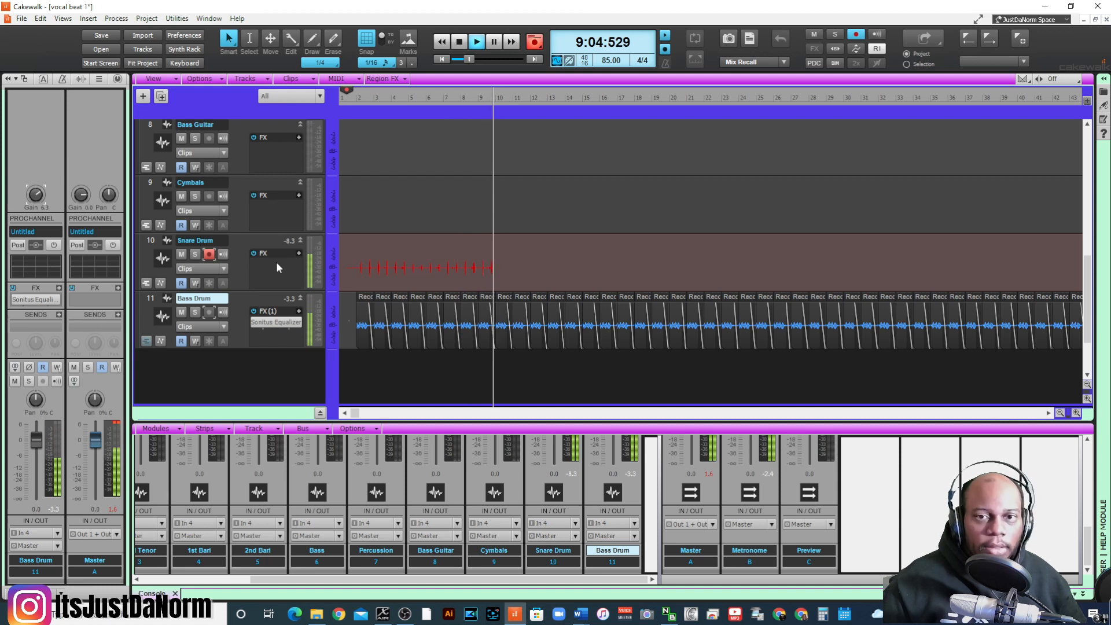
key("space")
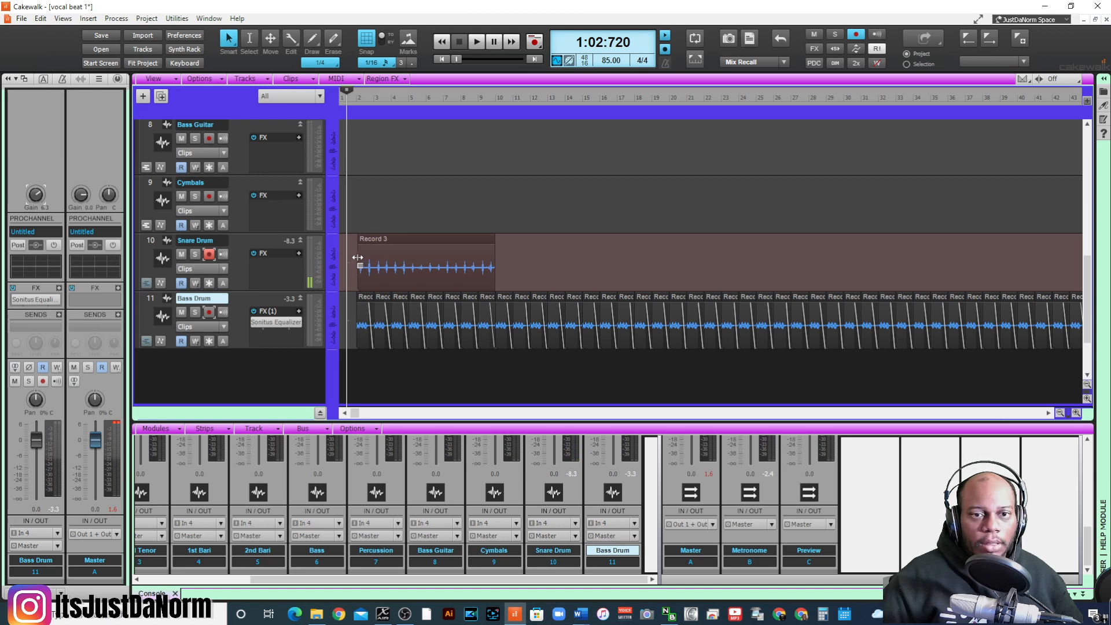
- Copy the recorded Snare Drum clip to measure 10, right after the original, and play both drum tracks from just before measure 2
left_click(408, 266)
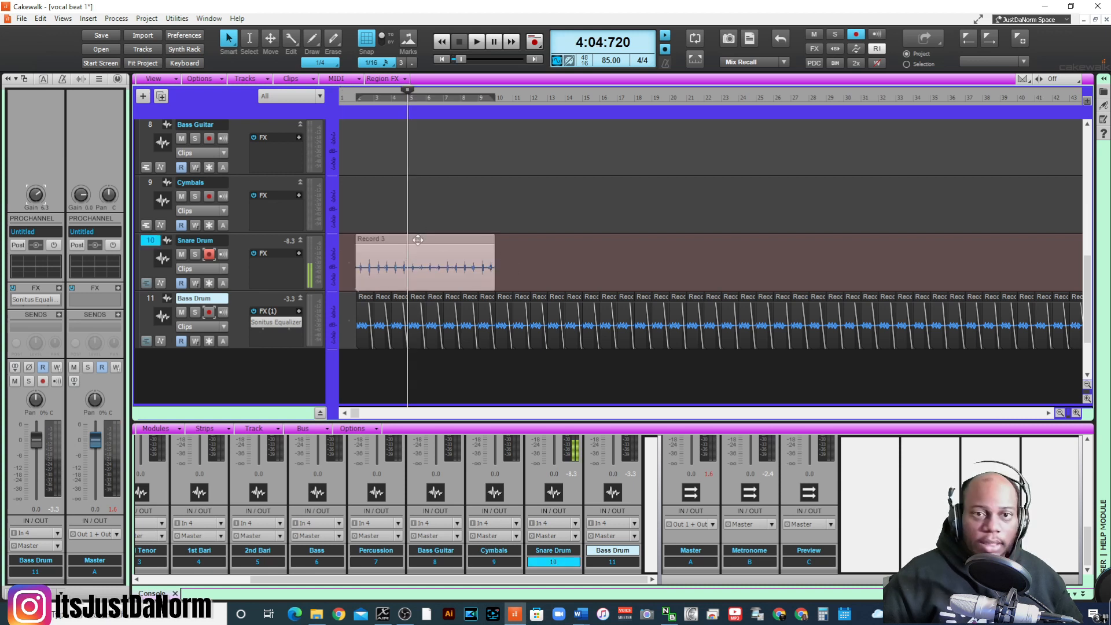
left_click_drag(426, 245, 552, 249)
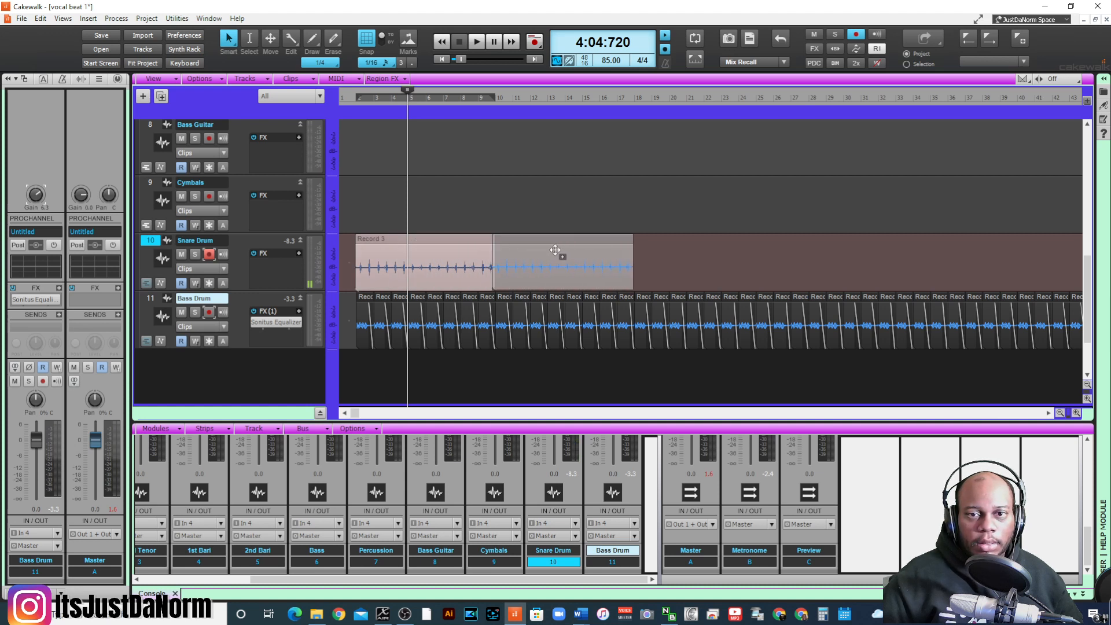
left_click_drag(557, 250, 556, 250)
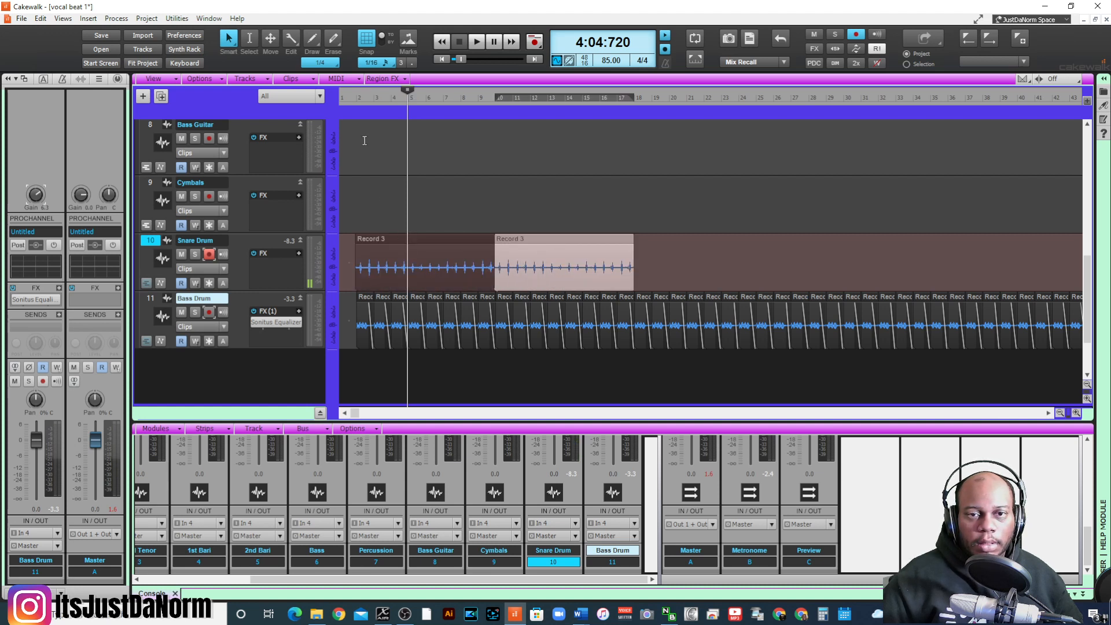
left_click(356, 104)
key("space")
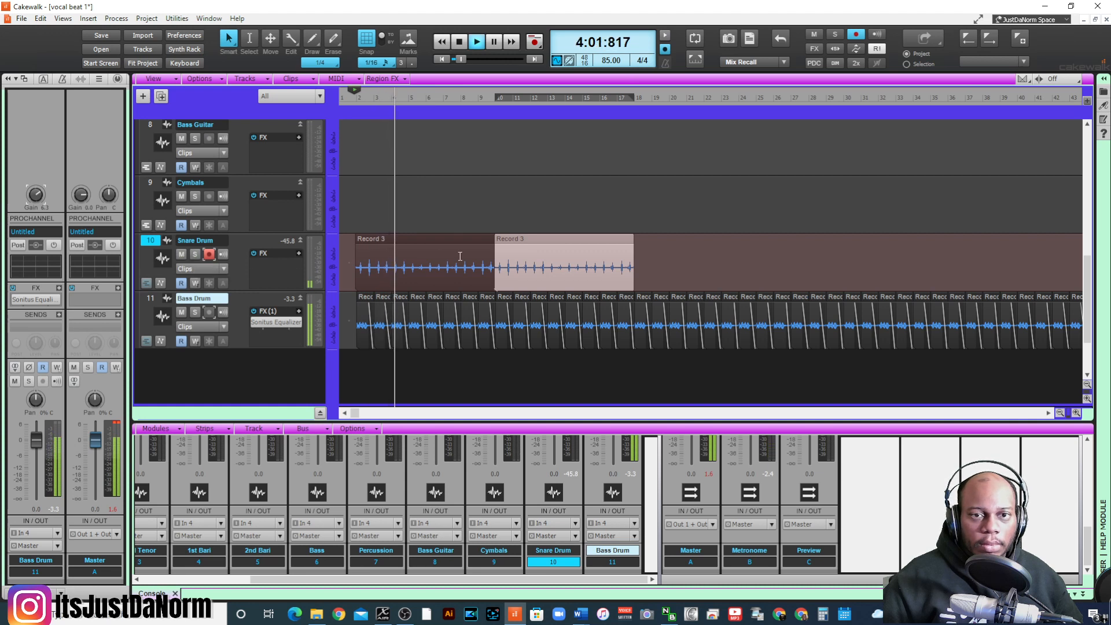
- Insert a Sonitus Gate effect on the Bass Drum track and move its window clear of the drum tracks
right_click(281, 332)
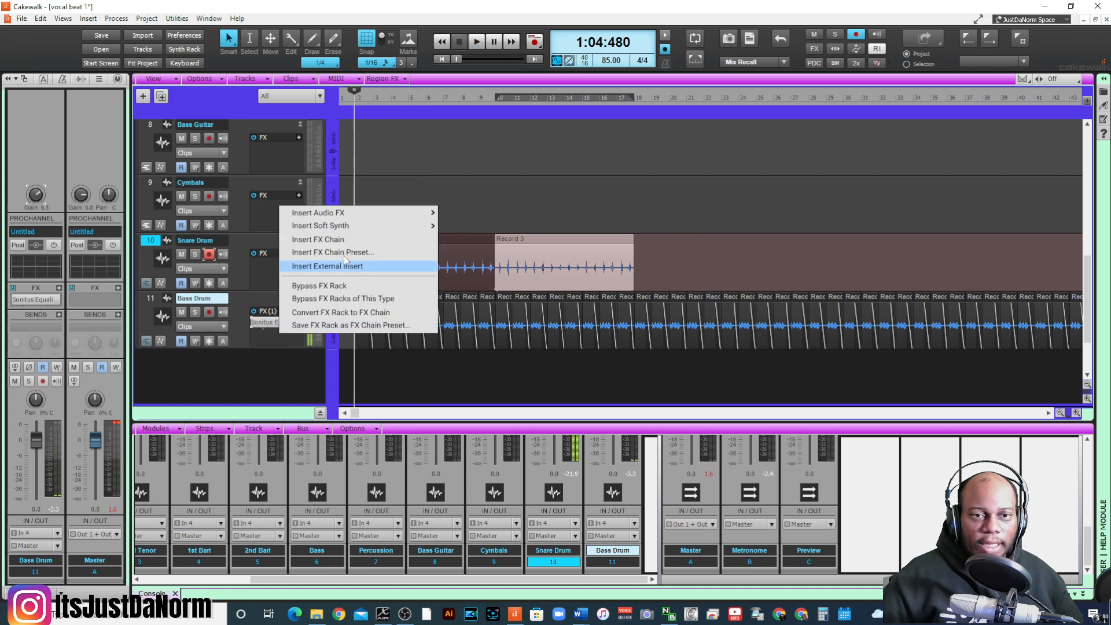
mouse_move(368, 226)
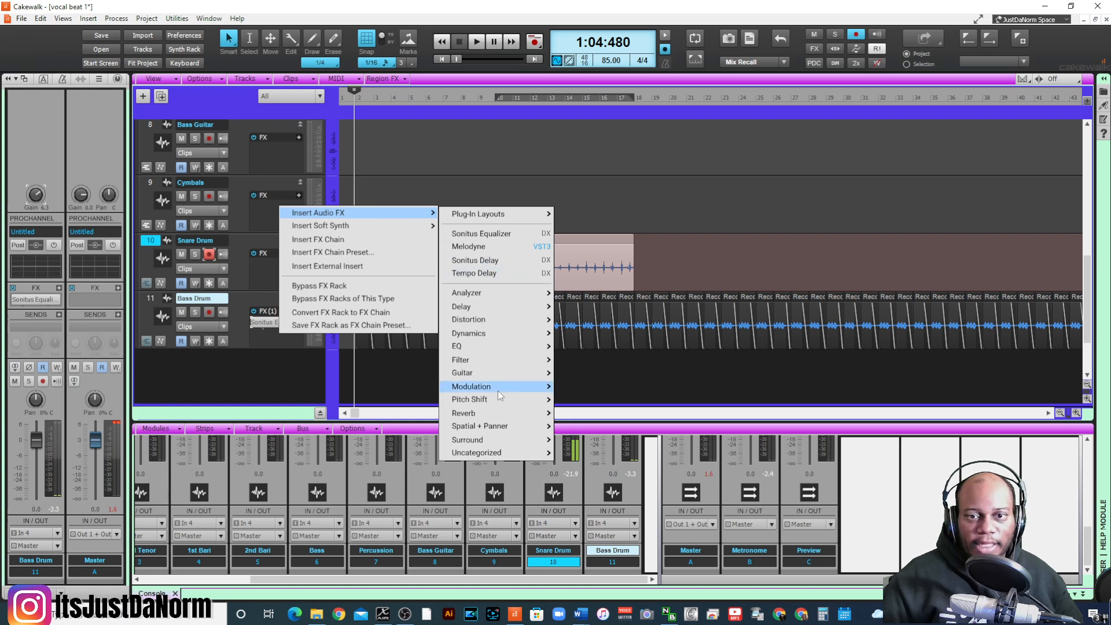
mouse_move(479, 337)
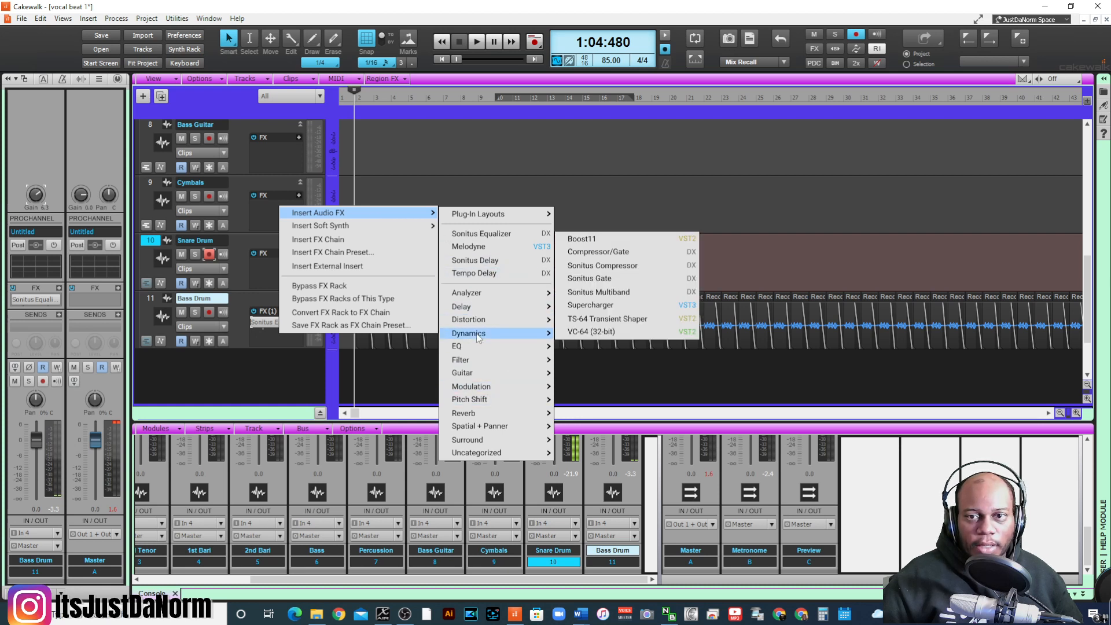
left_click(608, 279)
left_click_drag(148, 11, 279, 33)
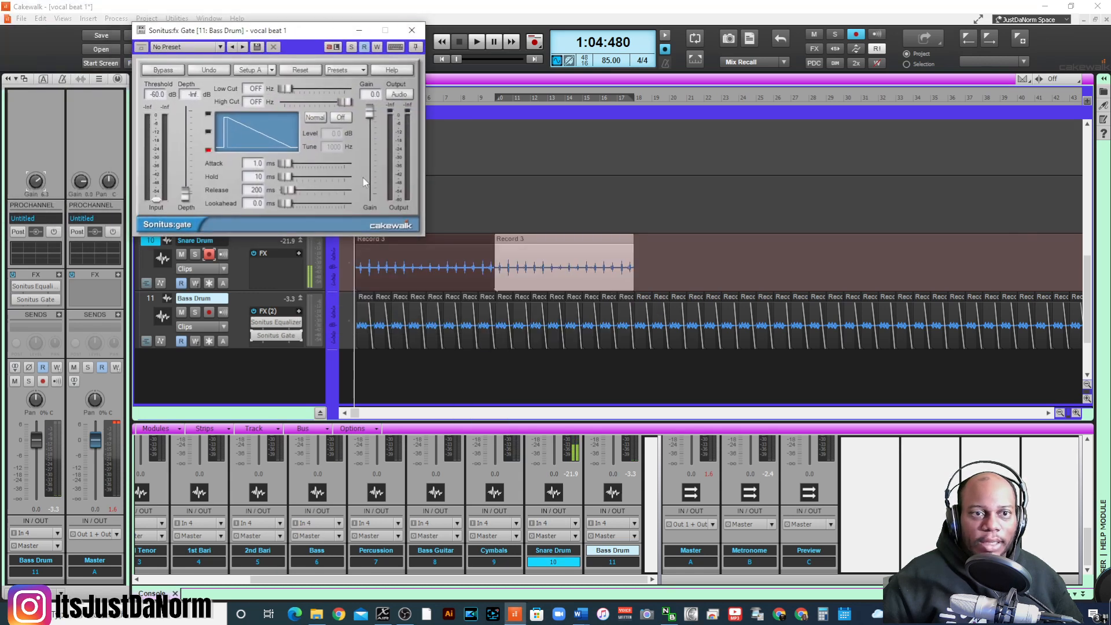
- Try the Default Gate preset and the Standard Noise Gate preset in the Bass Drum gate
left_click(219, 47)
left_click(209, 72)
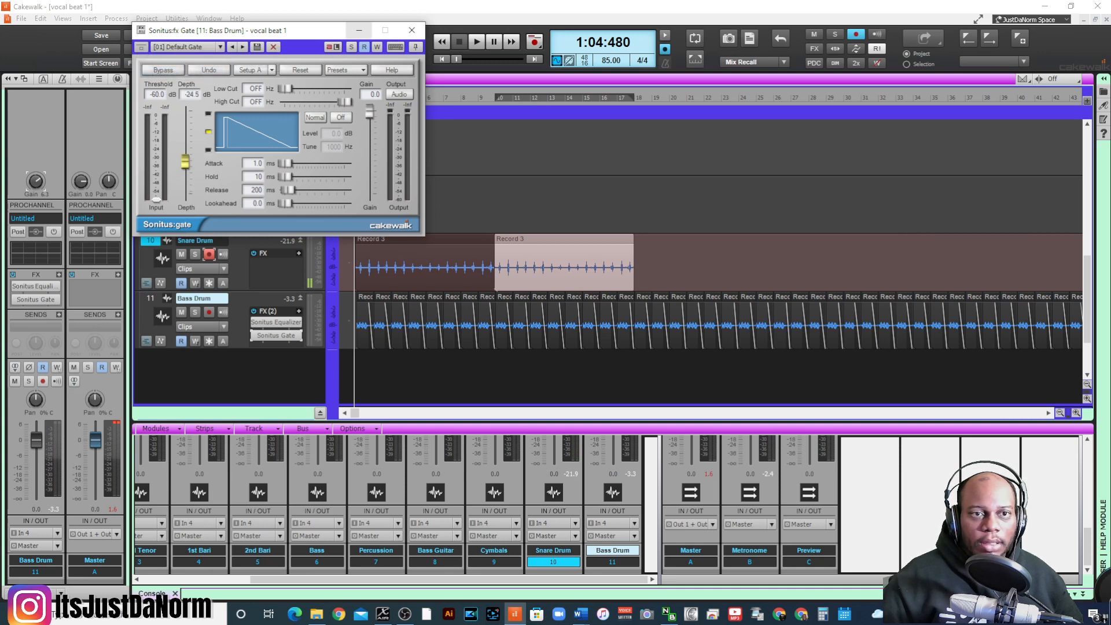
left_click(346, 70)
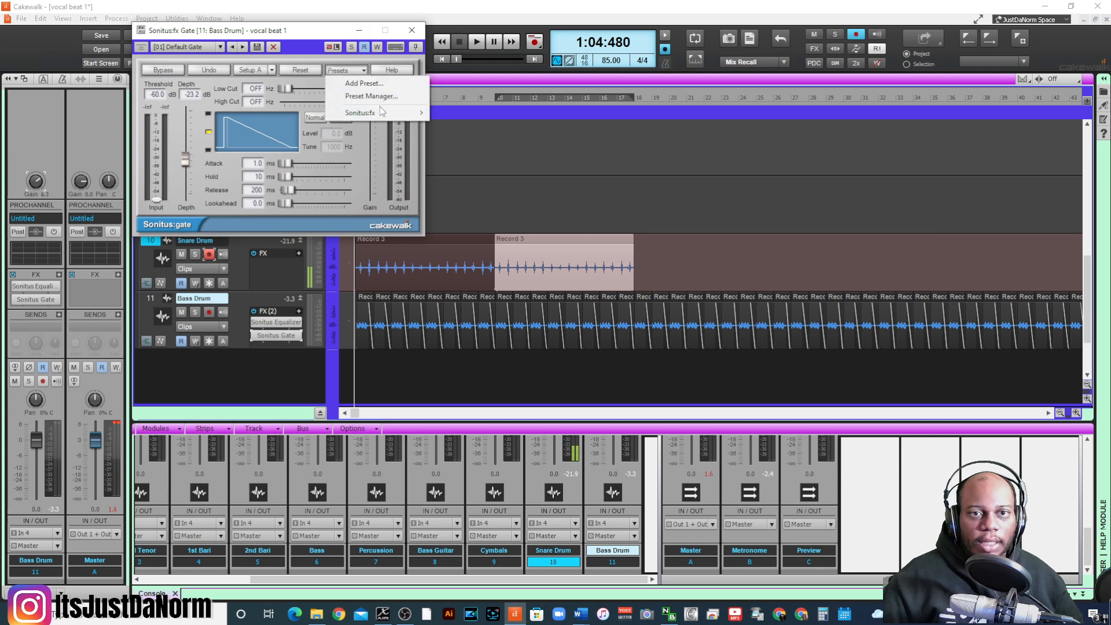
mouse_move(382, 113)
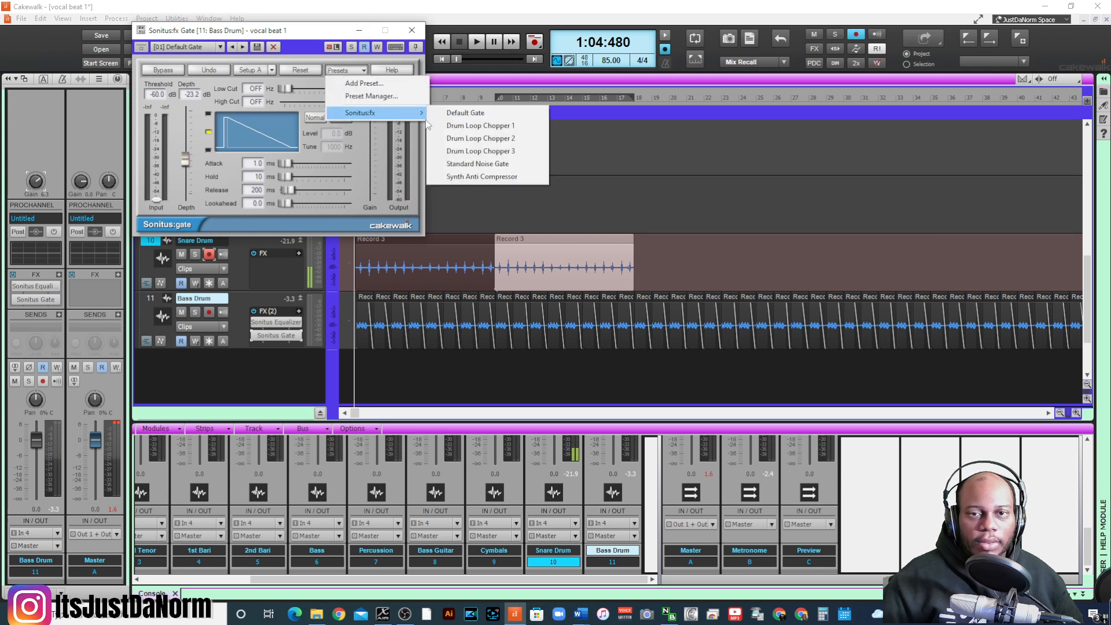
left_click(493, 167)
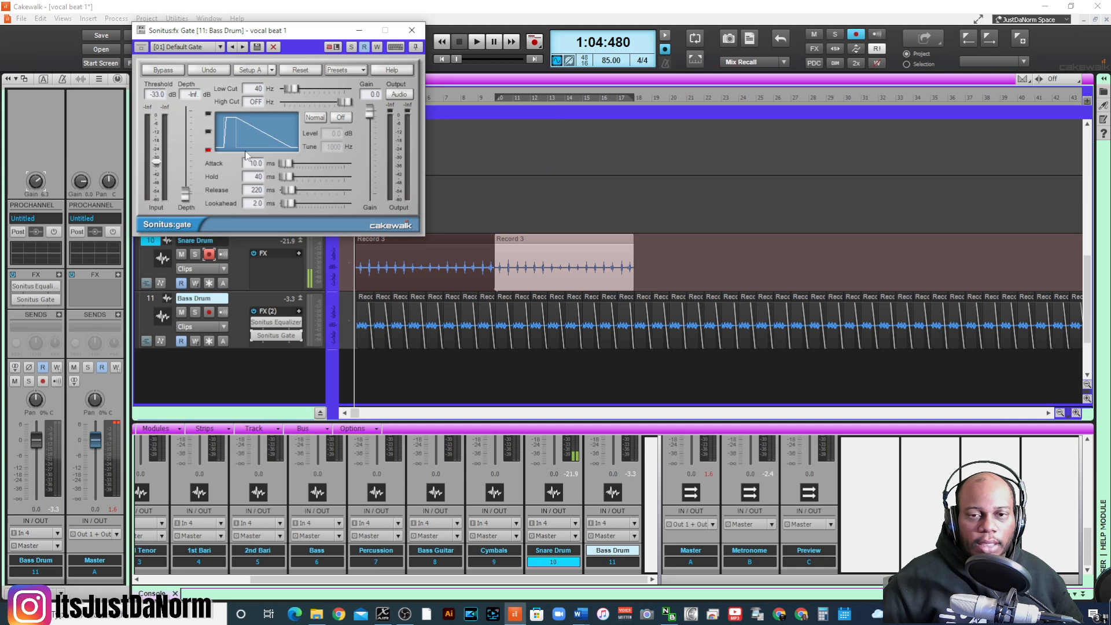
- Play the Bass Drum track soloed and try a gate threshold of -25.0 dB
key("space")
left_click(195, 312)
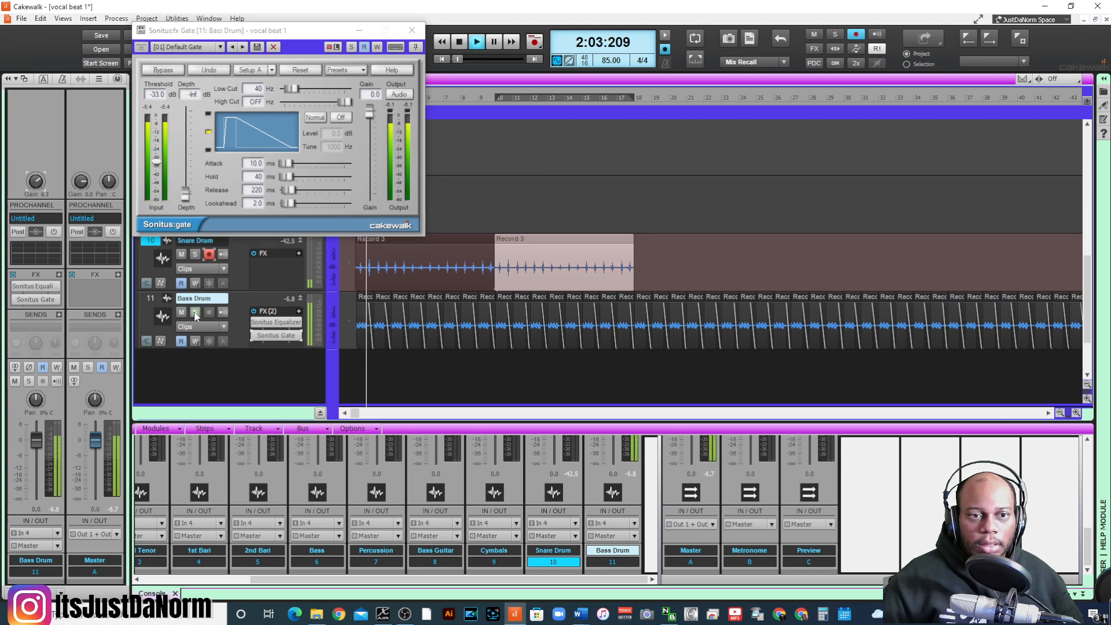
left_click_drag(186, 191, 185, 162)
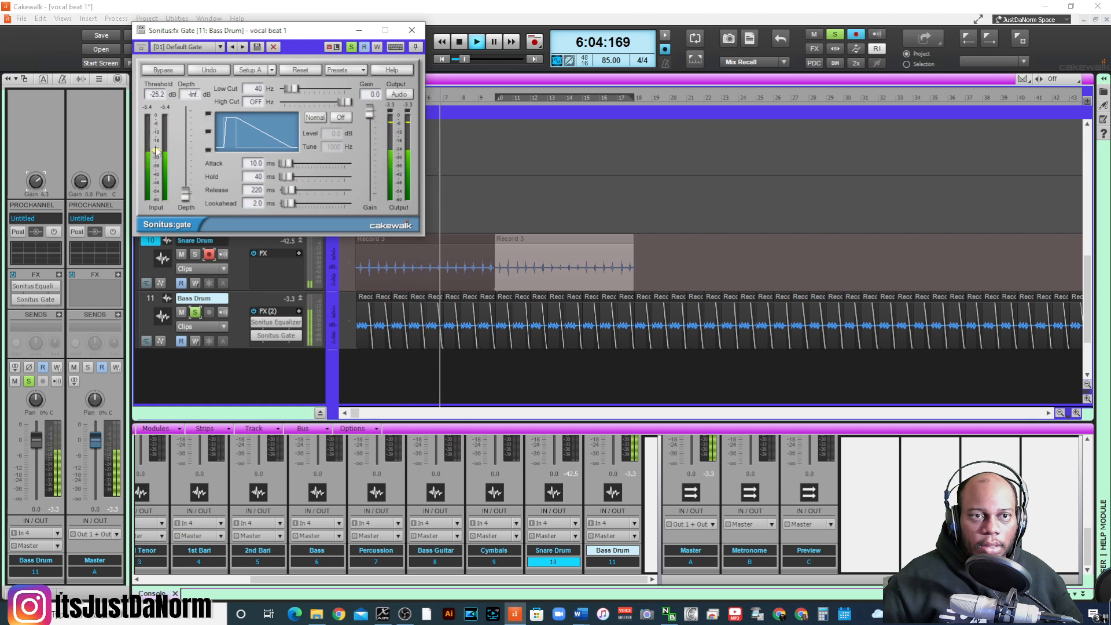
mouse_move(156, 151)
left_mouse_down()
mouse_move(156, 198)
mouse_move(156, 150)
left_mouse_up()
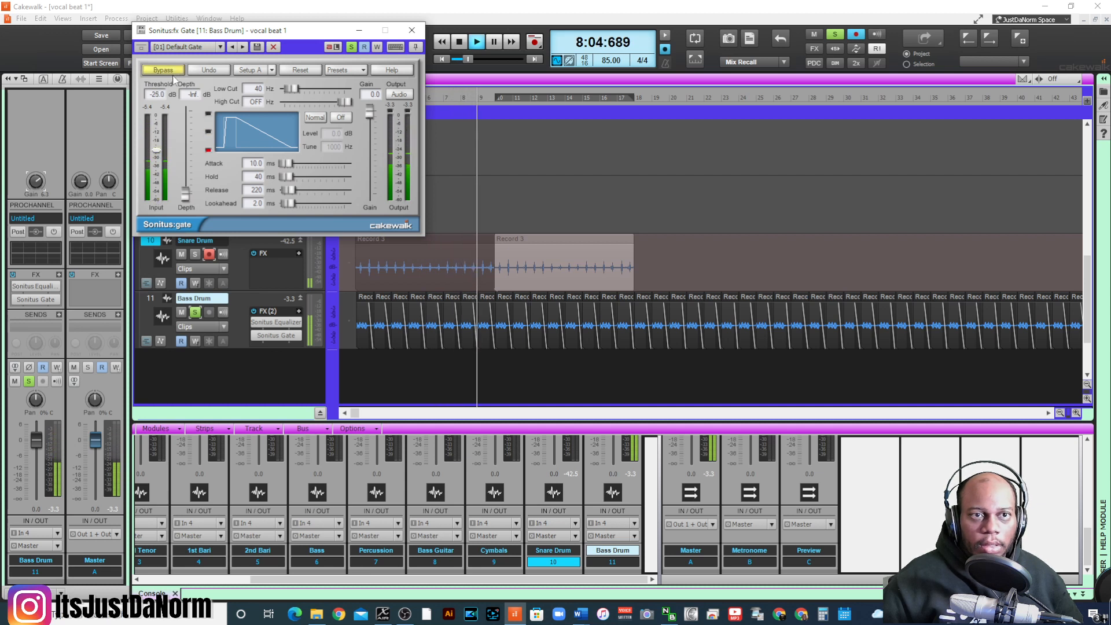
- Load the Sonitus Default Gate preset, then set the gate's depth to -Inf and its threshold to -23.9 dB during playback
left_click(346, 70)
mouse_move(405, 126)
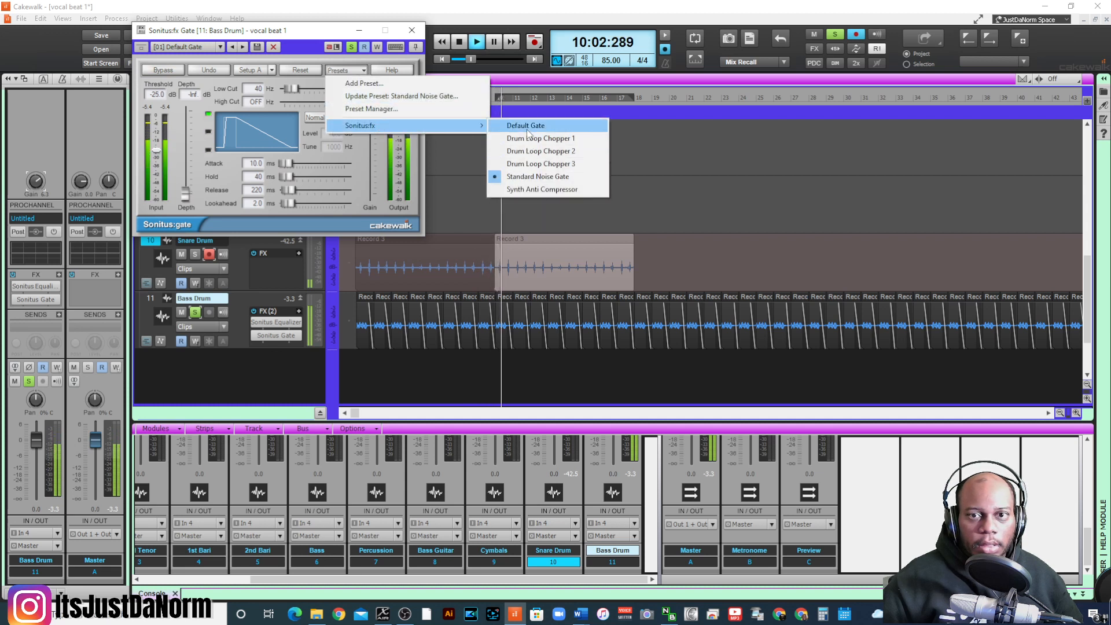
left_click(526, 126)
left_click_drag(185, 194, 185, 142)
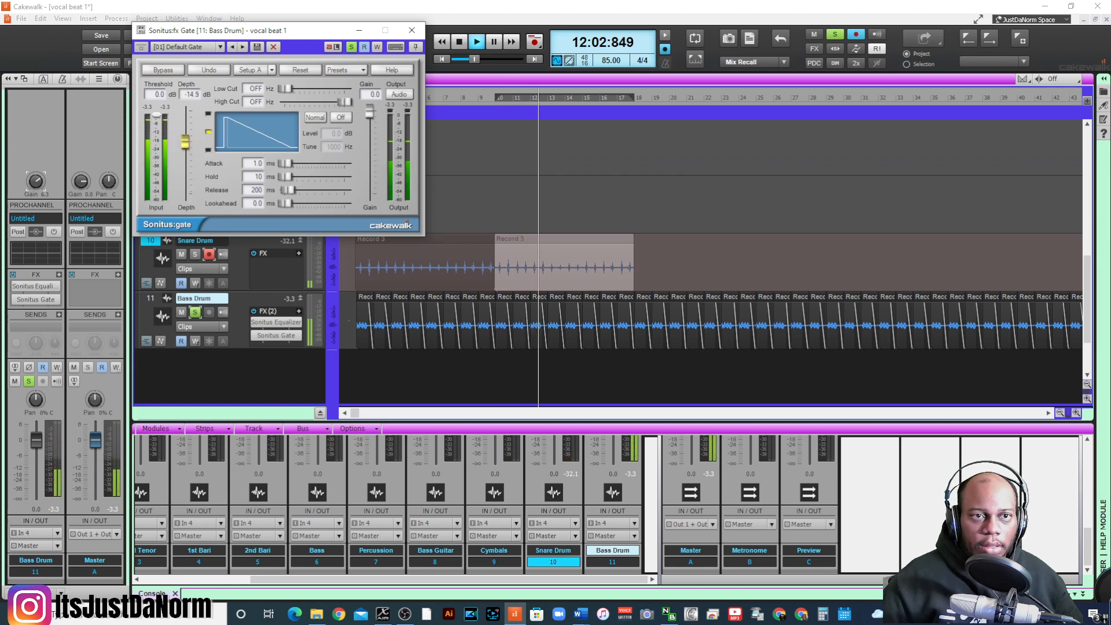
left_click_drag(185, 142, 185, 195)
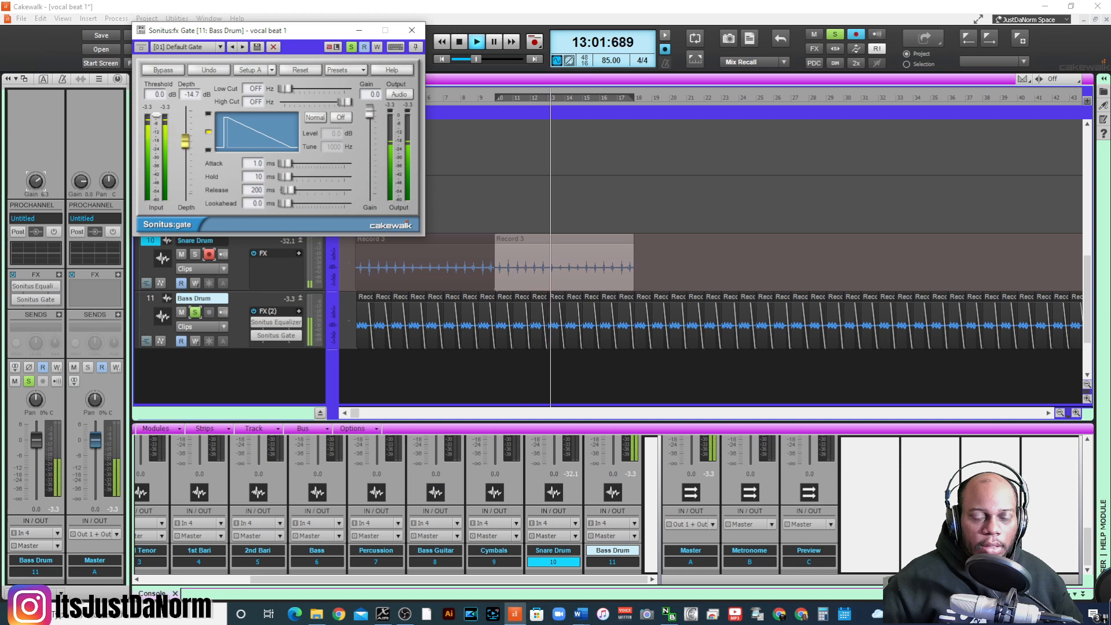
left_click_drag(156, 115, 157, 131)
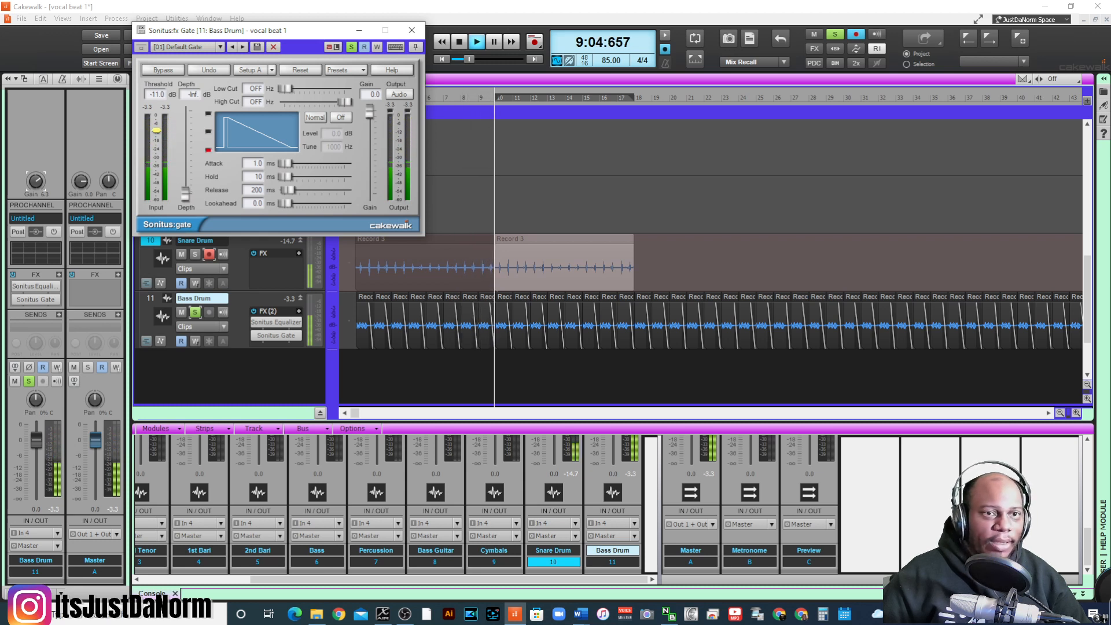
left_click_drag(156, 131, 157, 149)
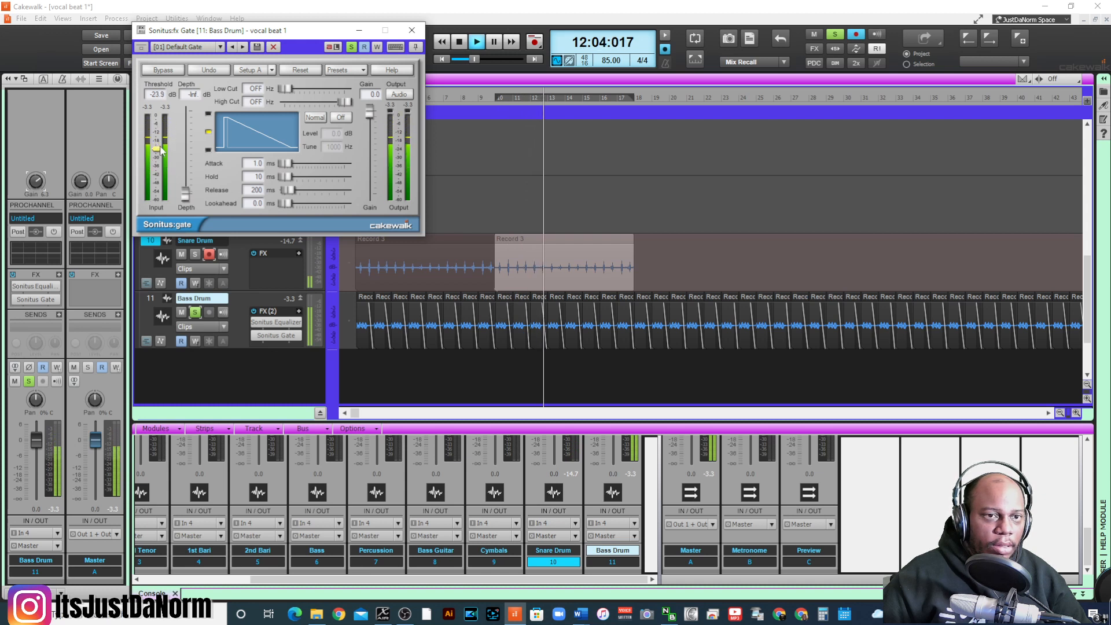
- Set the gate's attack to 2.3 ms, hold to 63 ms, release to 94 ms and depth to -13.6 dB, and close it
left_click_drag(185, 197, 186, 114)
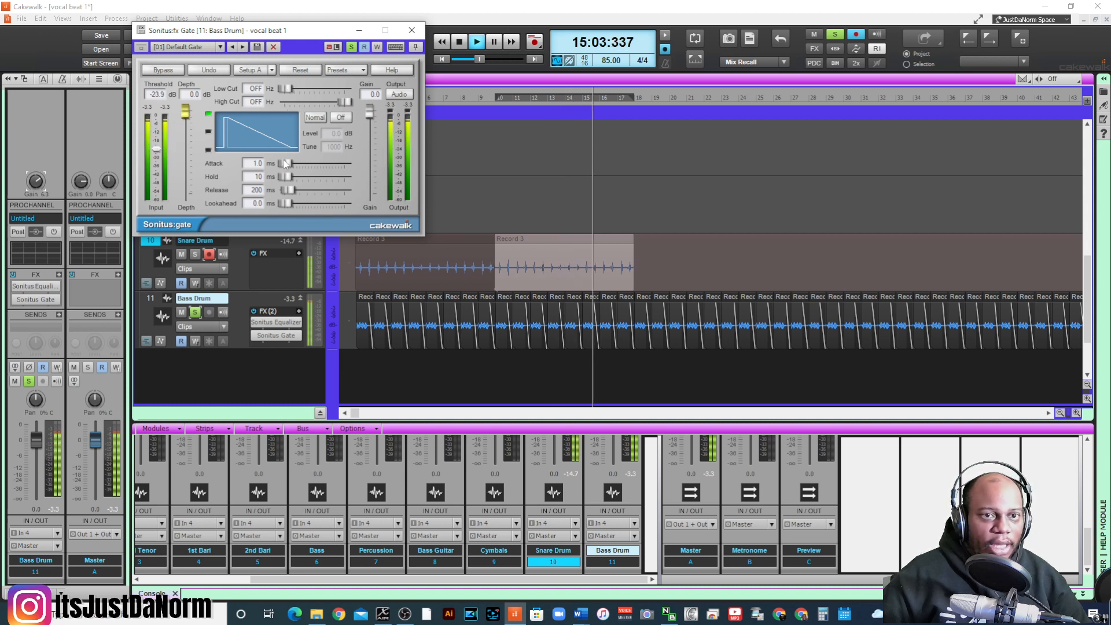
left_click_drag(285, 164, 286, 191)
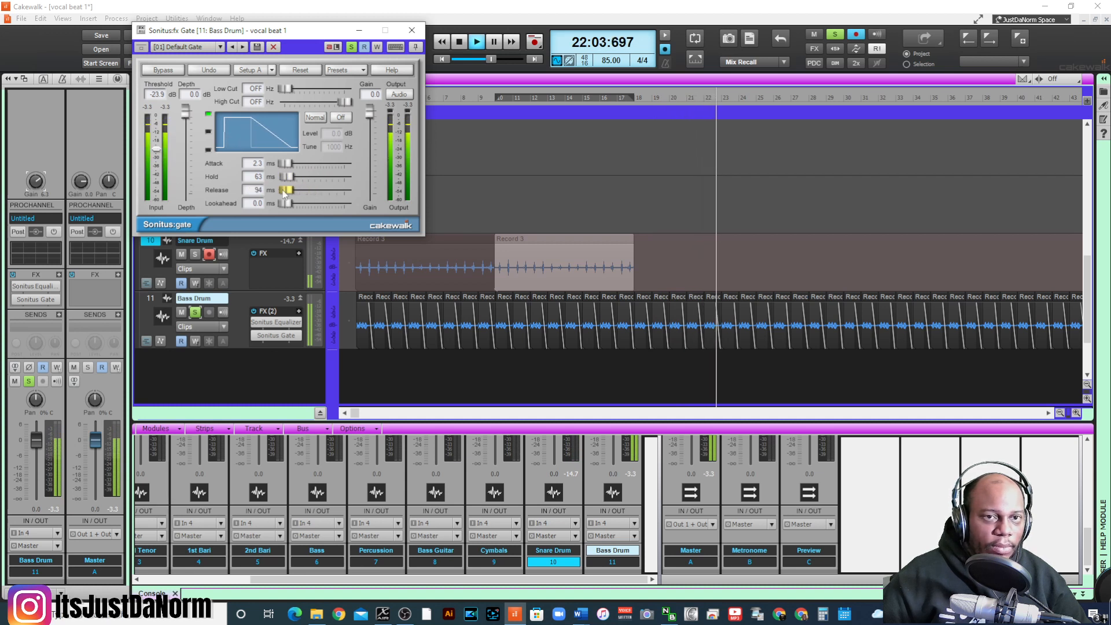
left_click_drag(185, 110, 185, 124)
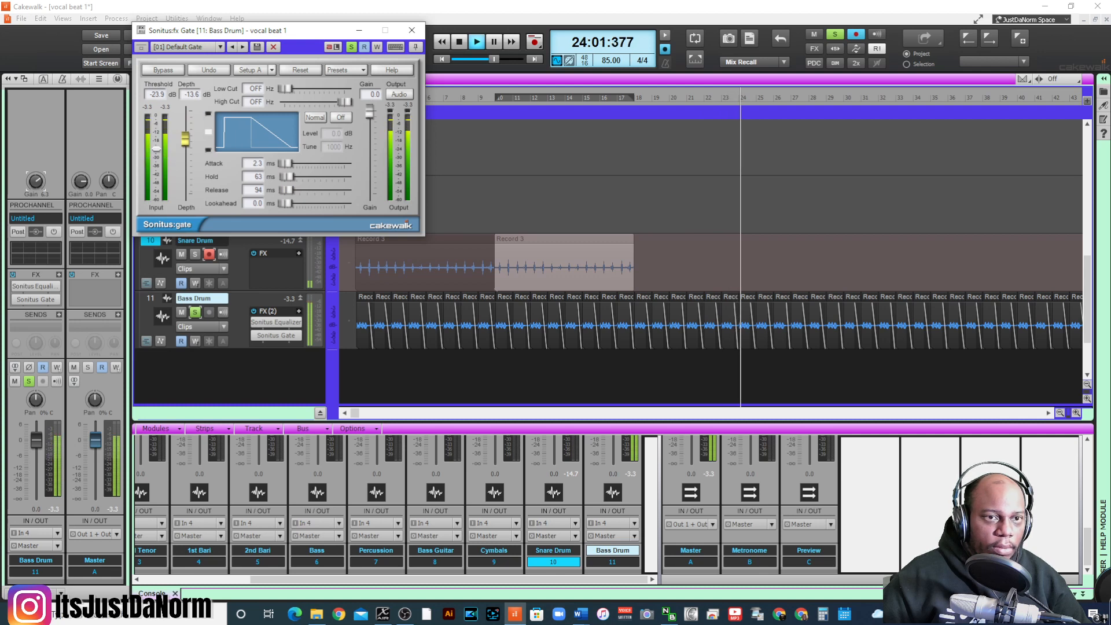
left_click(412, 30)
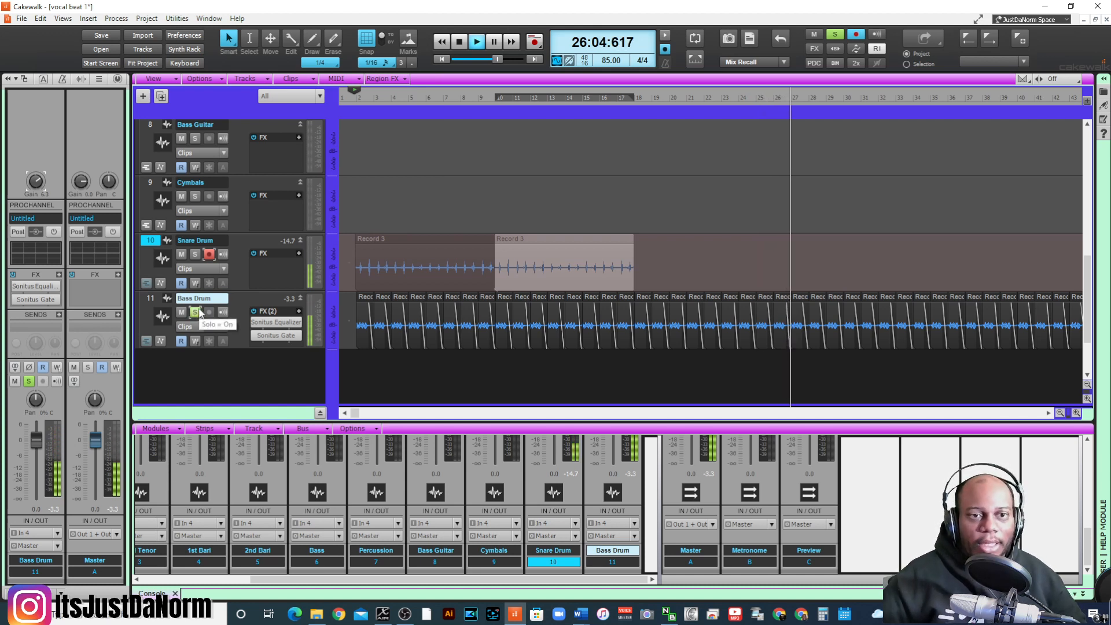
- Unsolo the Bass Drum track and replay it together with the Snare Drum from just before measure 2
left_click(194, 313)
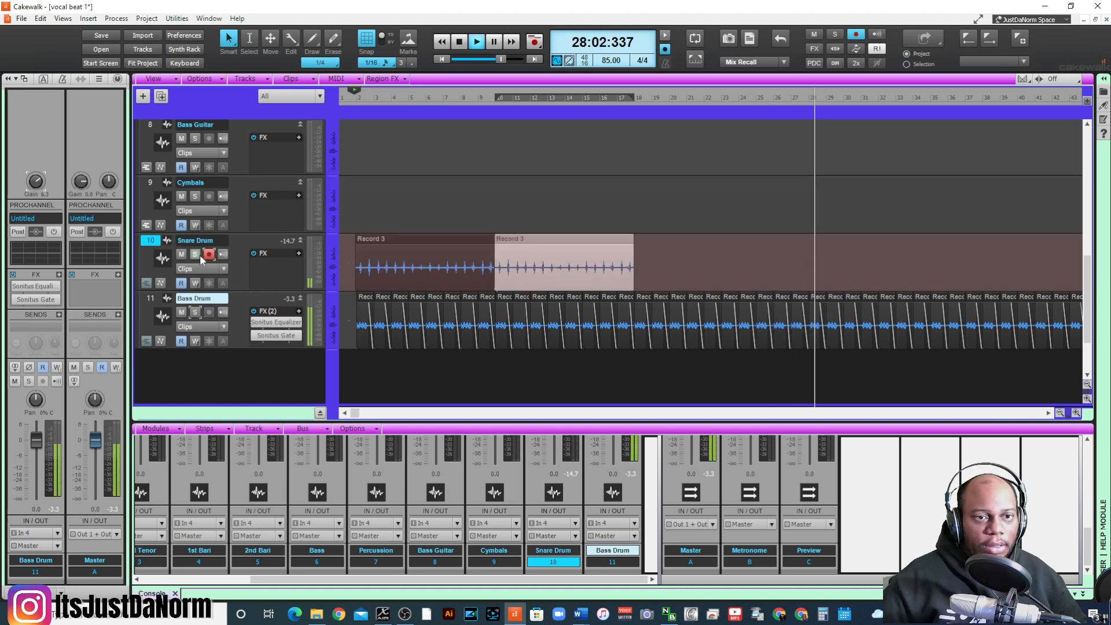
key("space")
key("space")
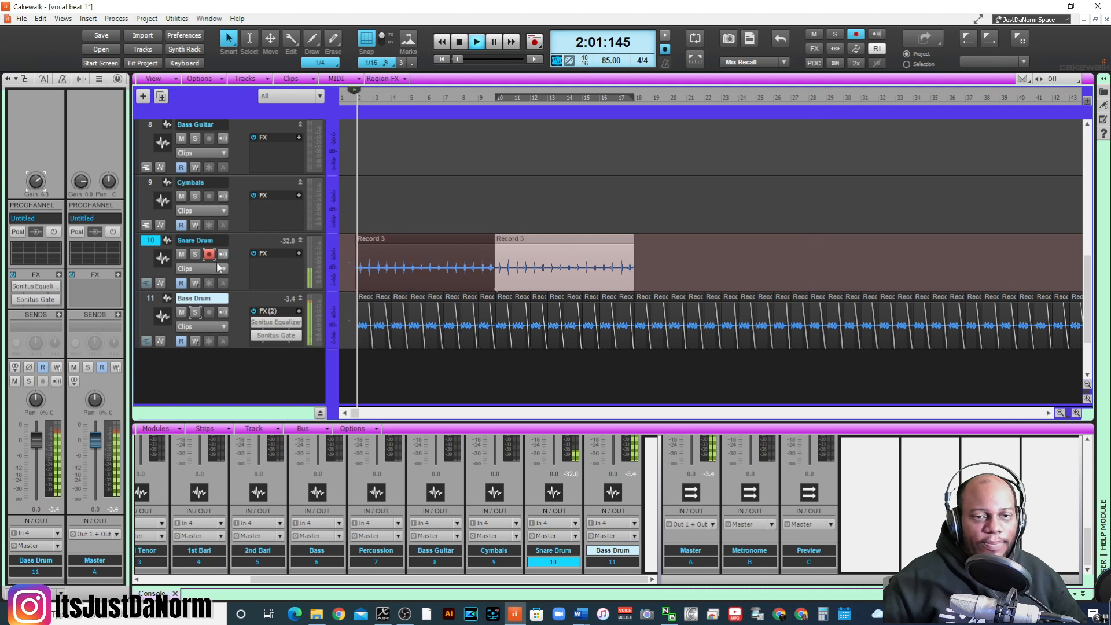
- Solo the Snare Drum track to hear it without the Bass Drum, stop playback and select its first clip
left_click(181, 312)
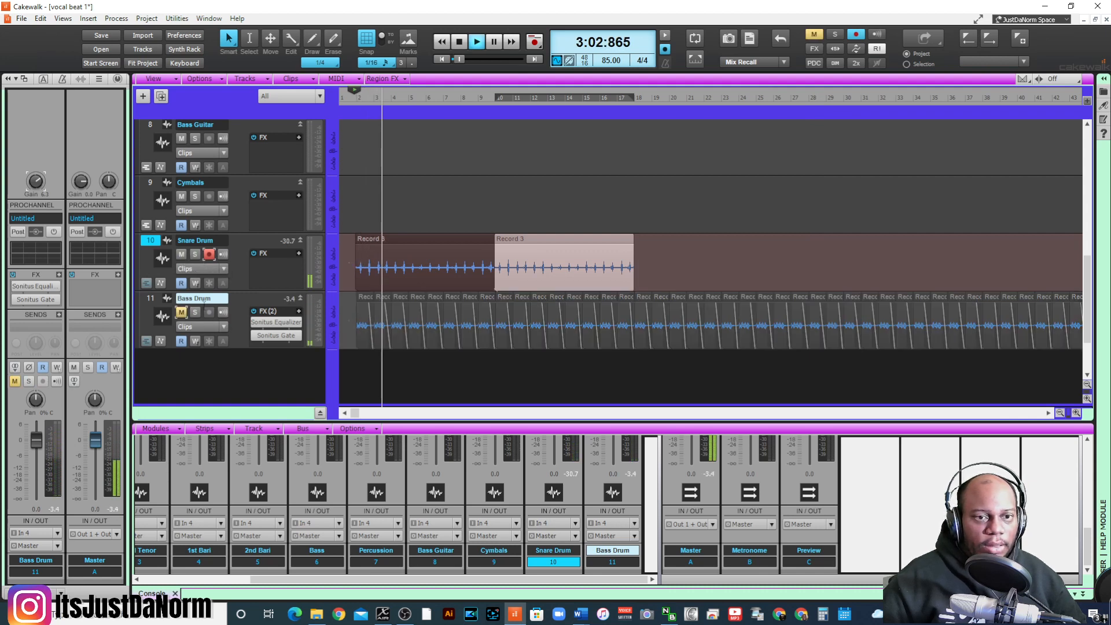
left_click(181, 313)
left_click(197, 255)
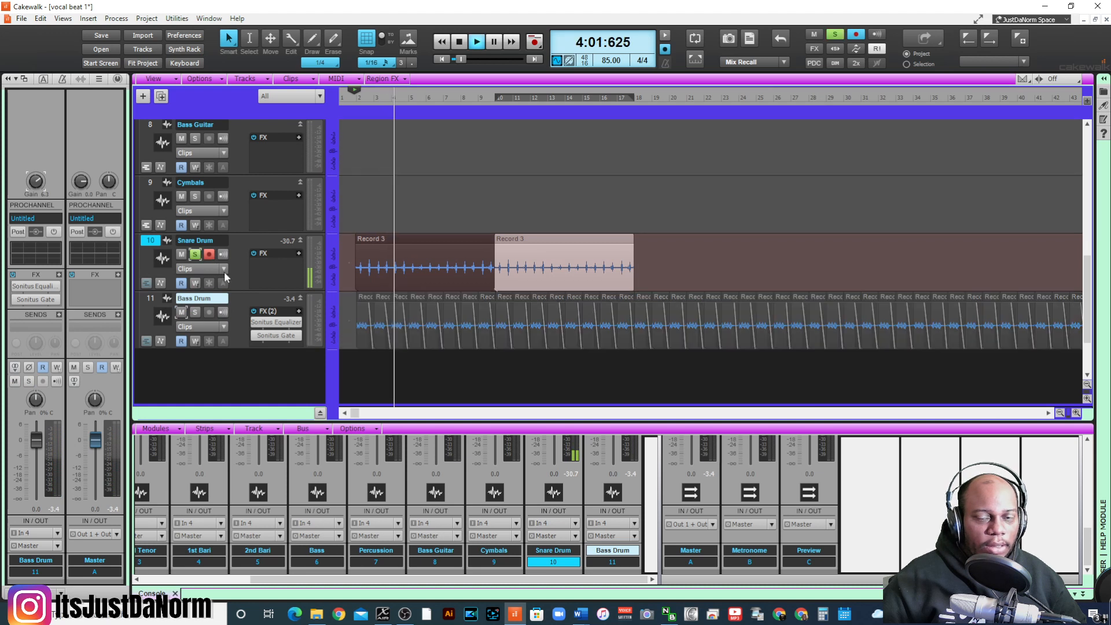
key("space")
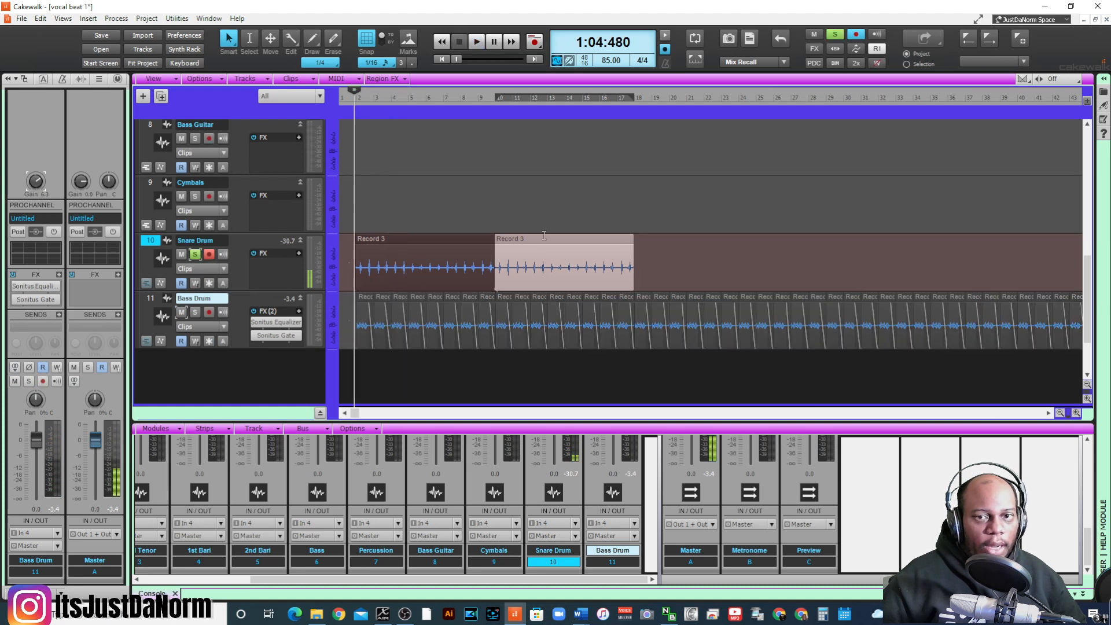
left_click(455, 244)
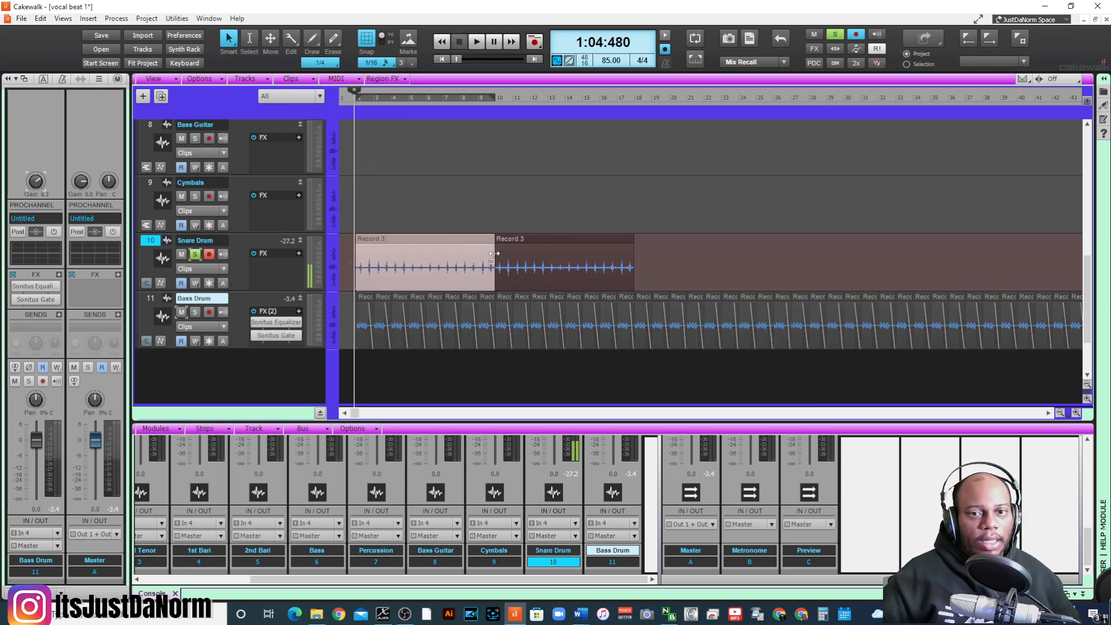
- Add the second Snare Drum clip to the selection
left_click(544, 236, "ctrl")
left_click(118, 17)
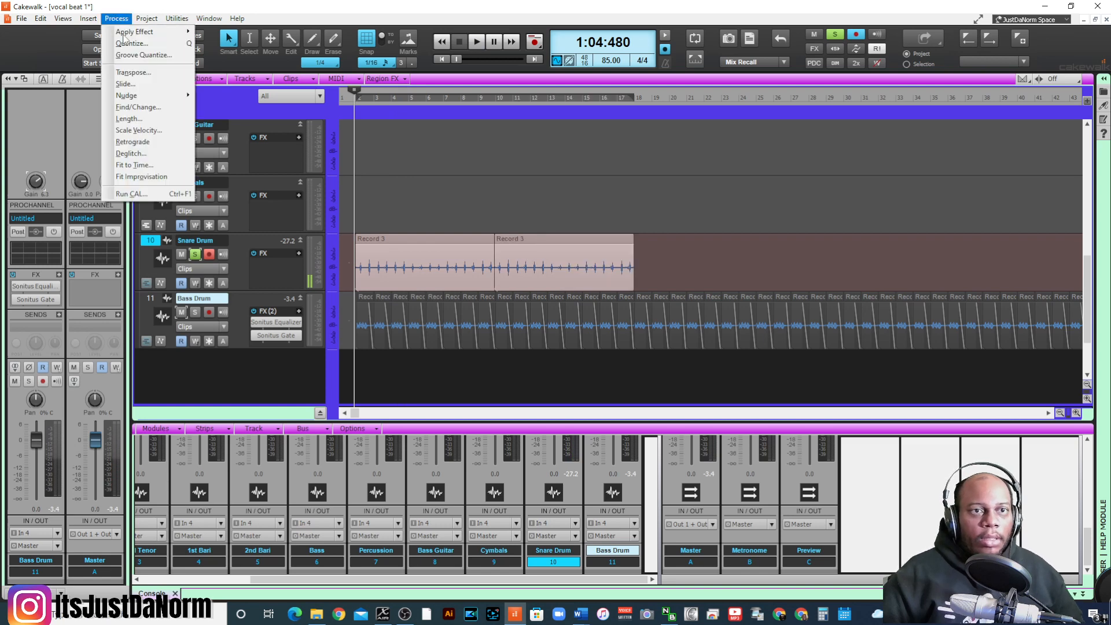
left_click(144, 45)
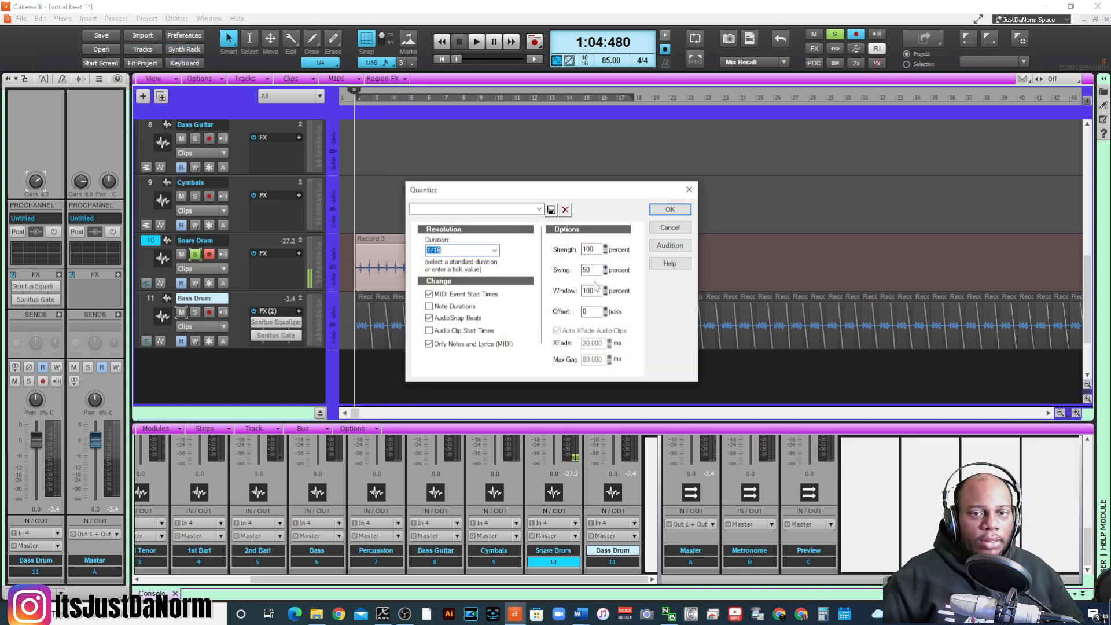
left_click(670, 227)
- Boost both selected Snare Drum clips with the Gain audio effect, using the 6dB Boost preset
left_click(116, 18)
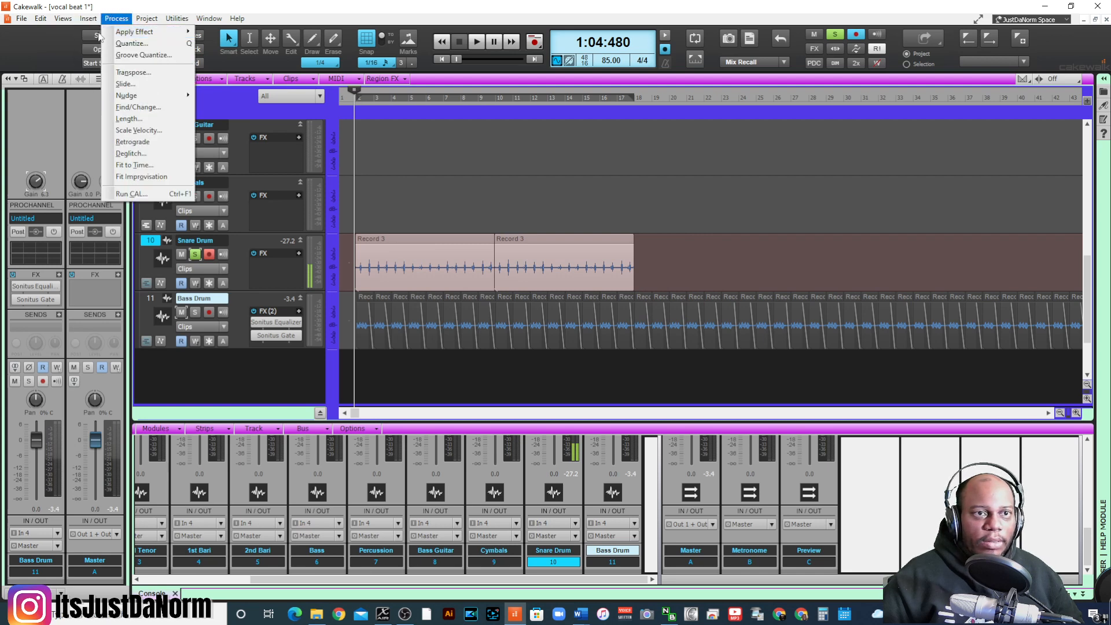
mouse_move(147, 37)
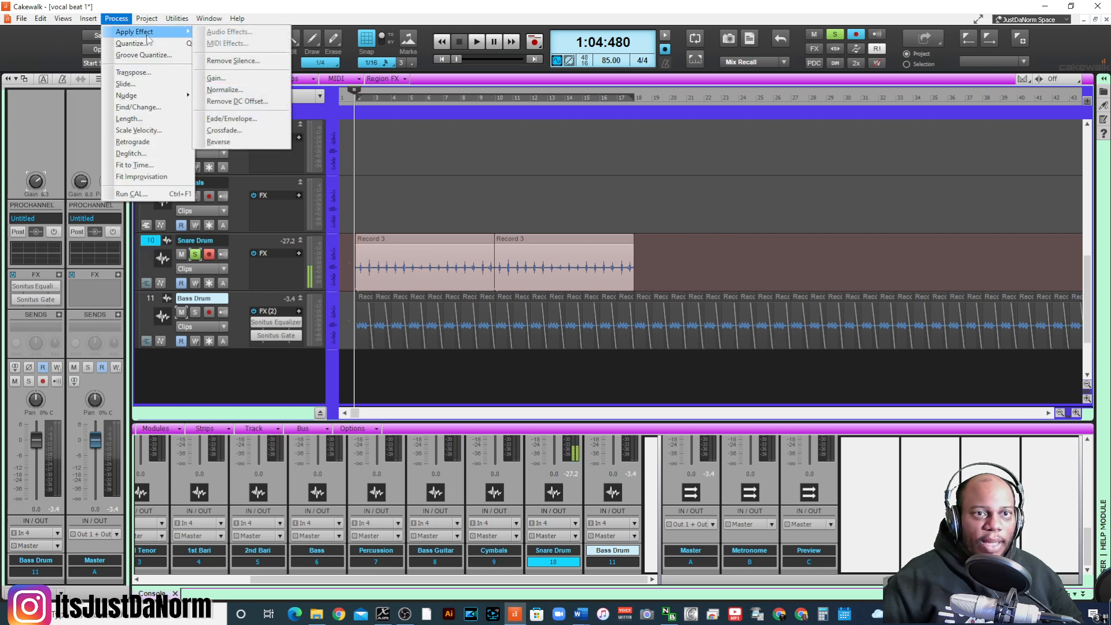
left_click(235, 79)
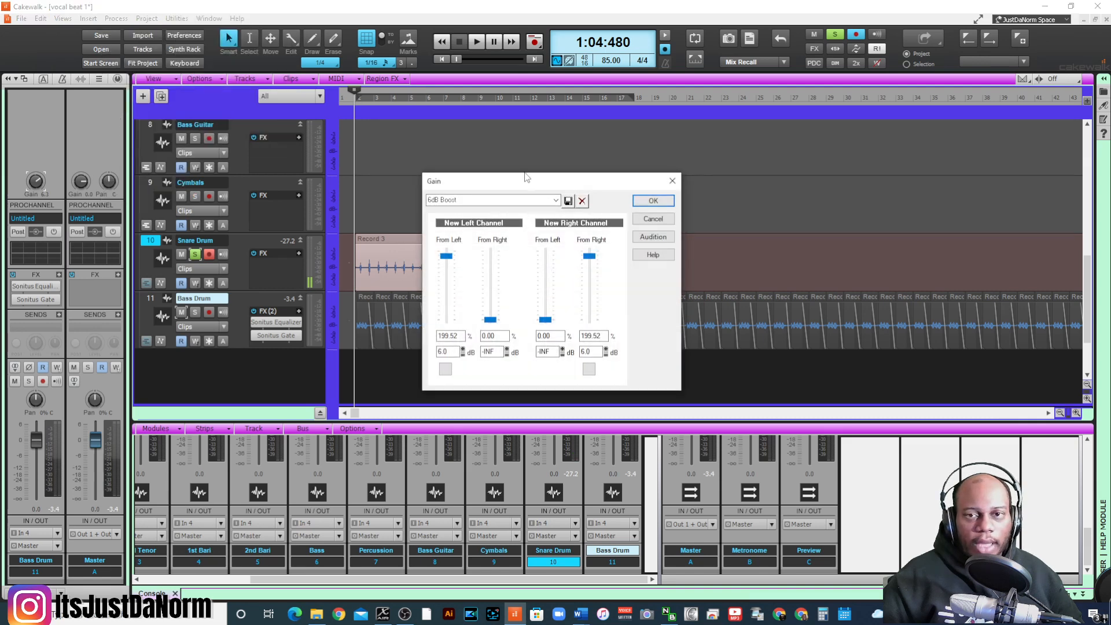
left_click(653, 200)
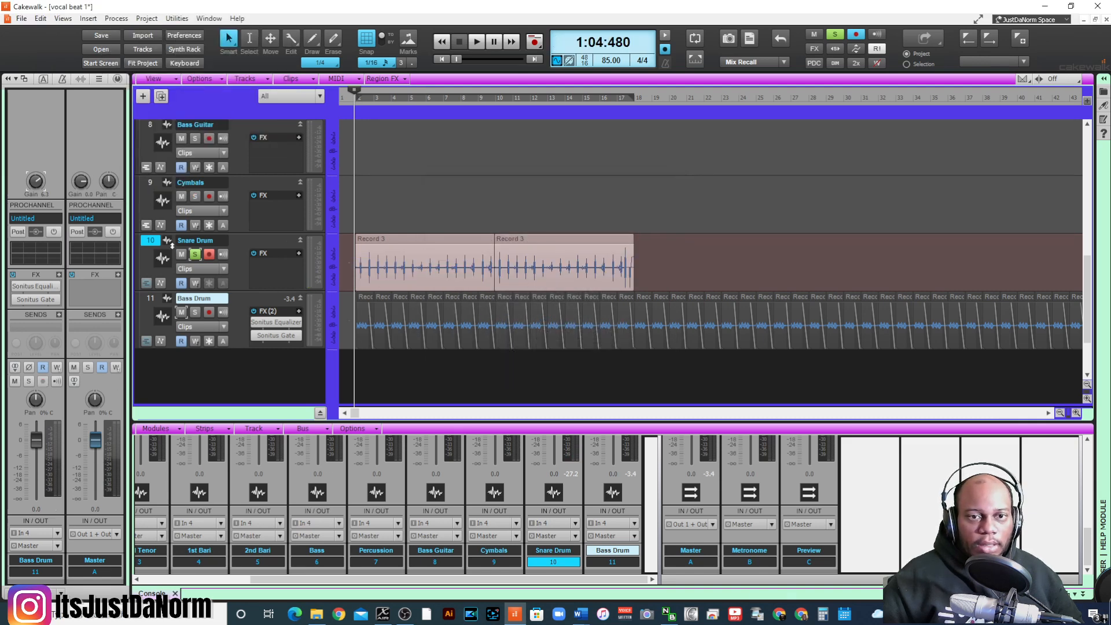
- Listen to the boosted Snare Drum and add a short fade-in to the start of both clips
key("space")
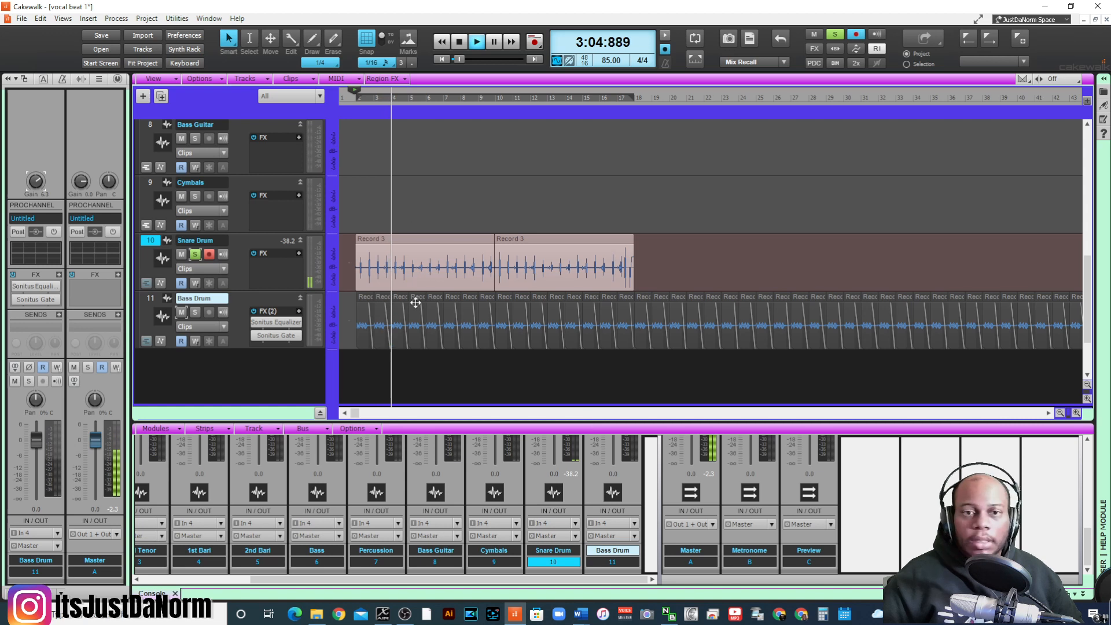
key("space")
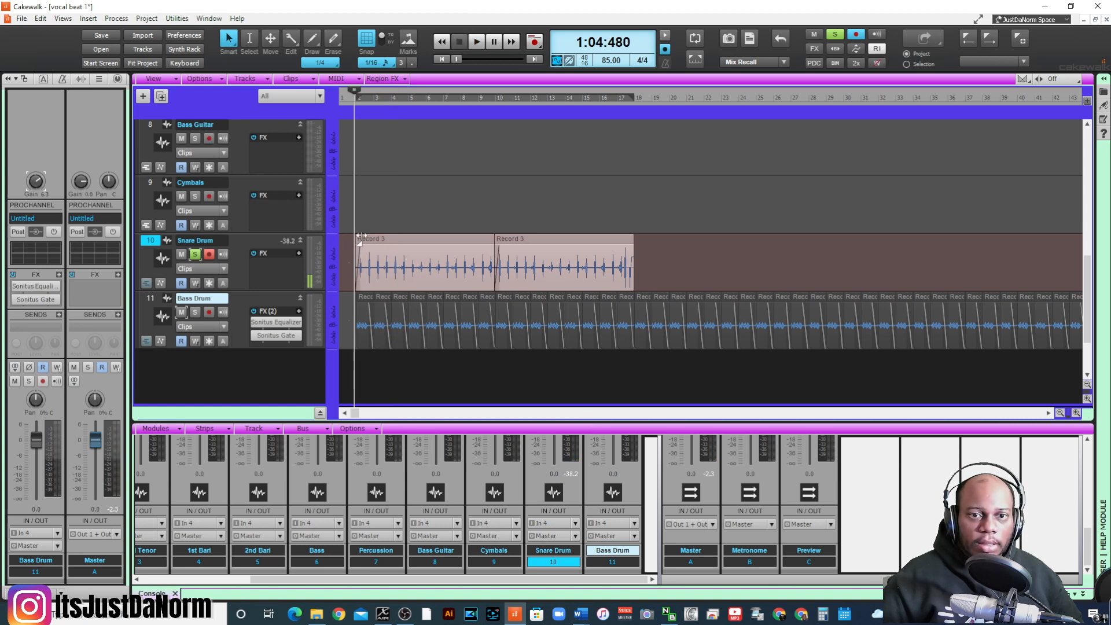
key("space")
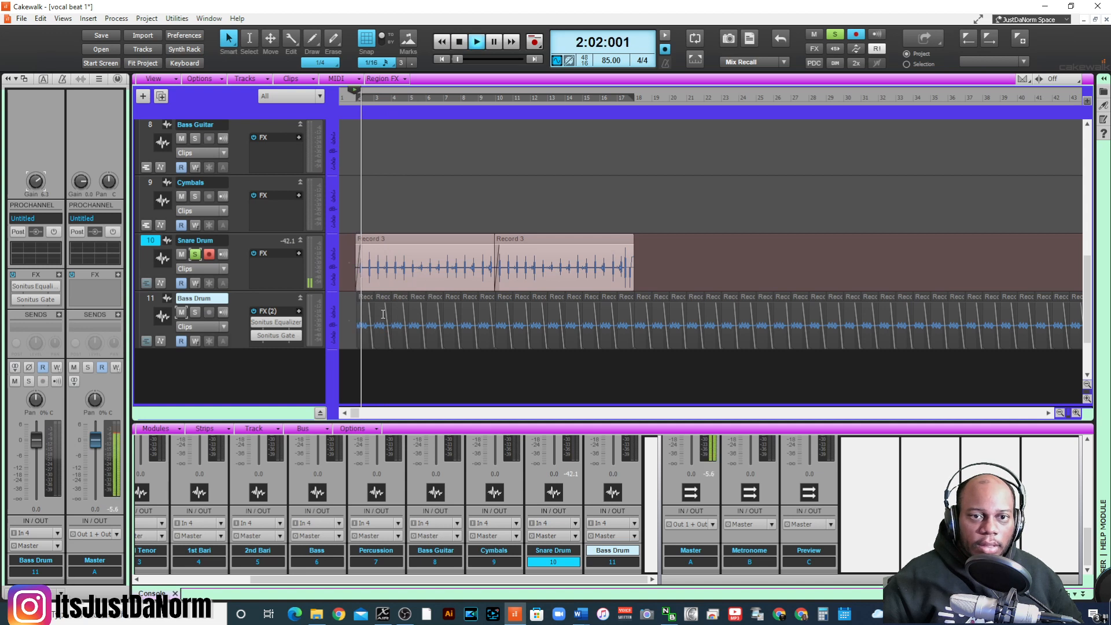
key("space")
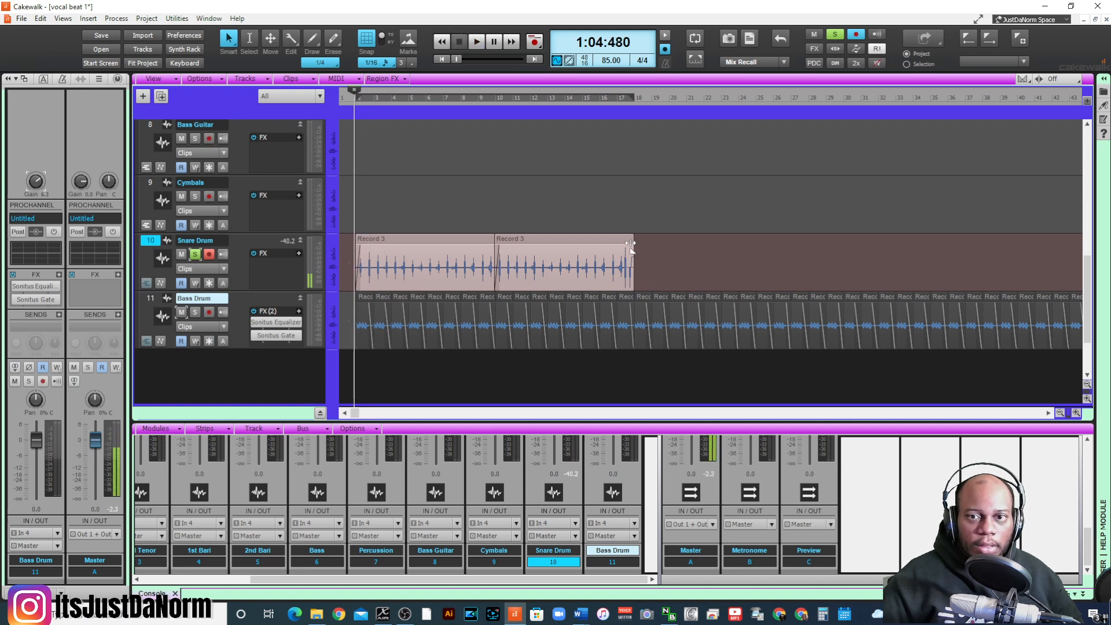
- Add a short fade-out to the end of the second Snare Drum clip at measure 18
left_click(634, 239)
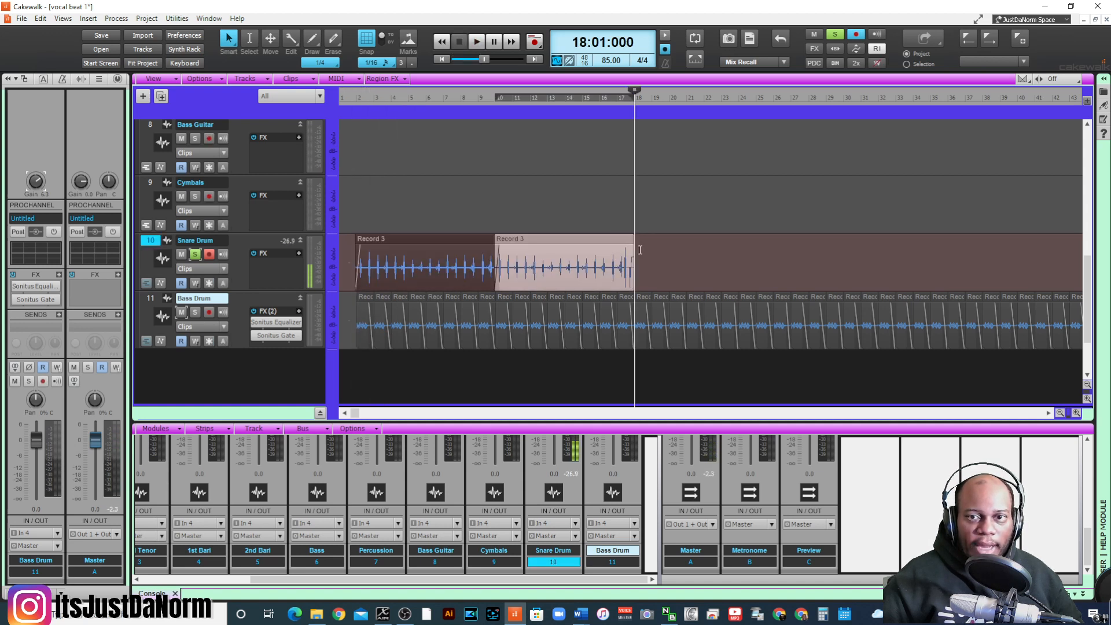
left_click(635, 240)
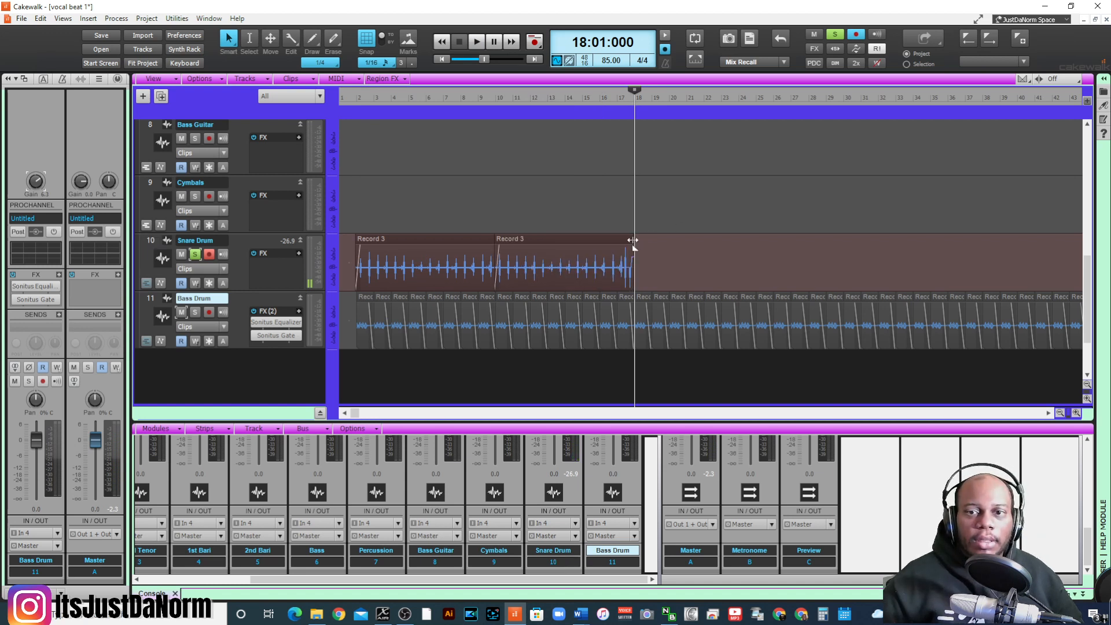
key("space")
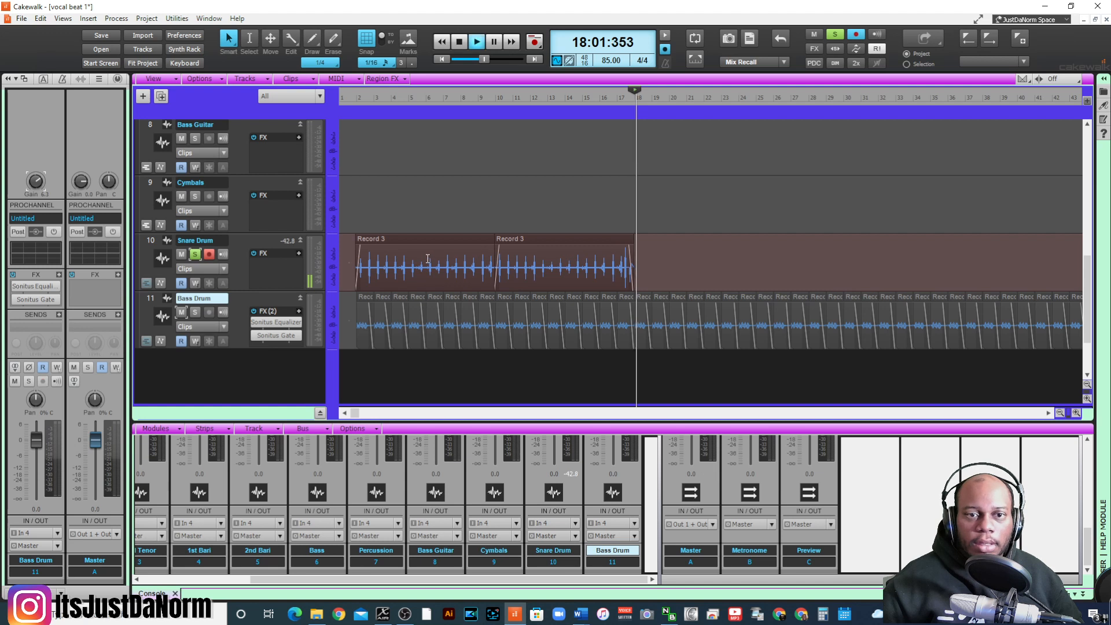
key("space")
- Play from just before measure 2, solo the Bass Drum along with the Snare Drum, and set the Bass Drum volume to -2.0 dB
left_click(353, 103)
key("space")
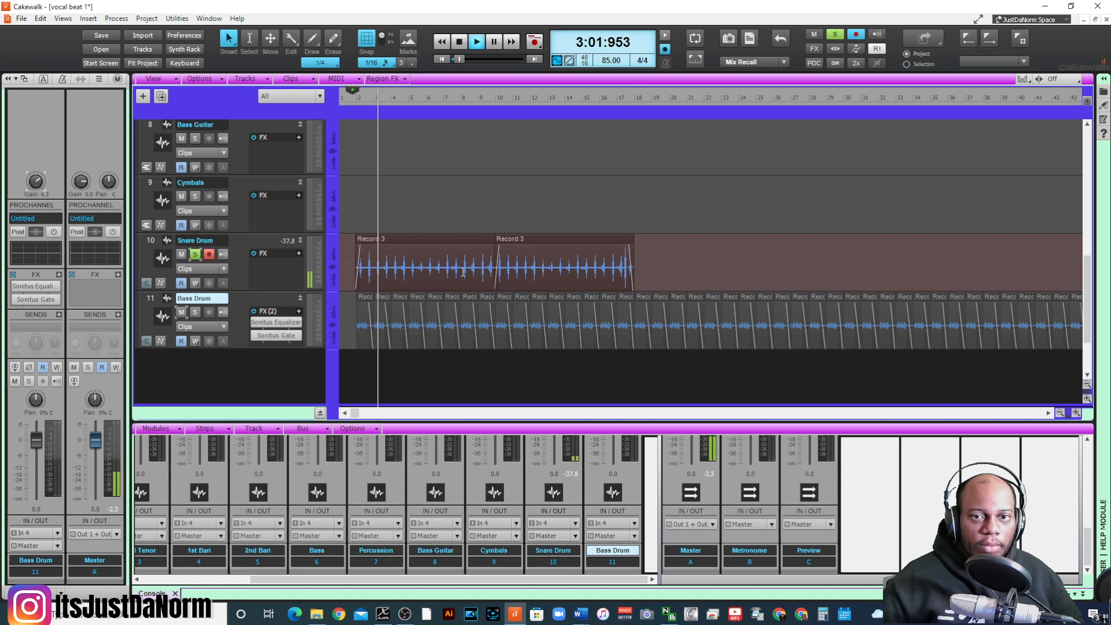
left_click(195, 312)
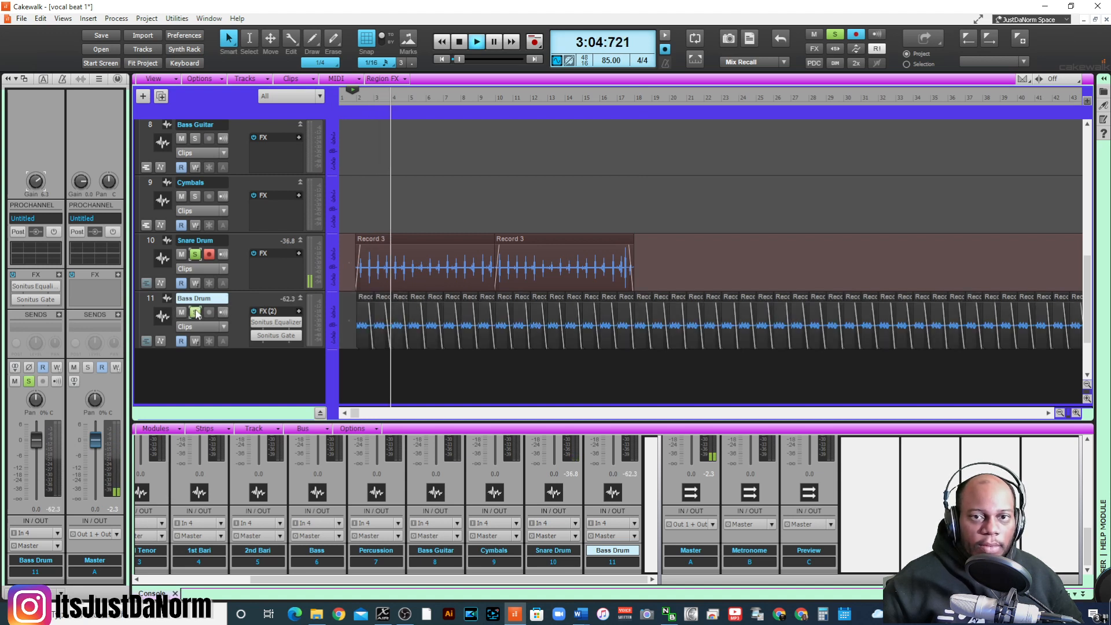
left_click(143, 308)
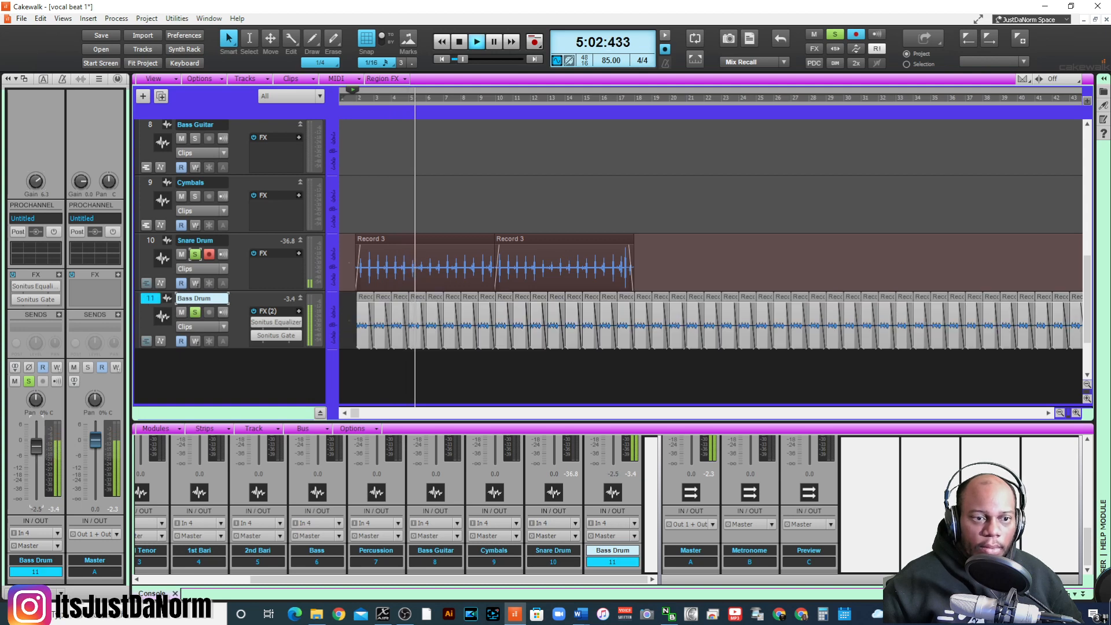
key("space")
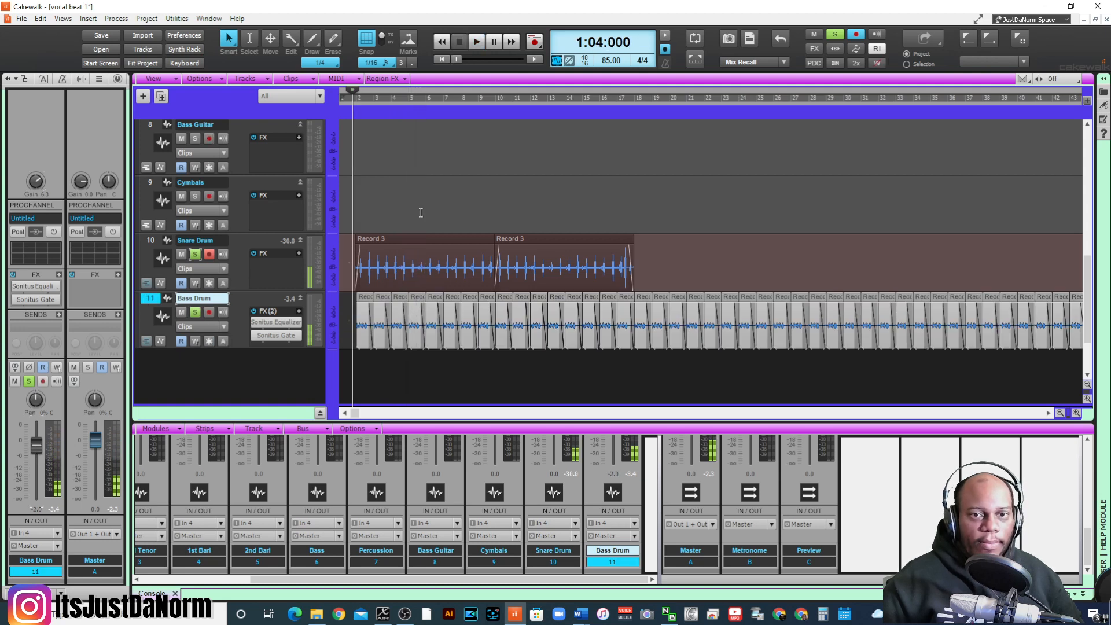
- Select both Snare Drum clips and repeat them along the track from measure 18
left_click(400, 242)
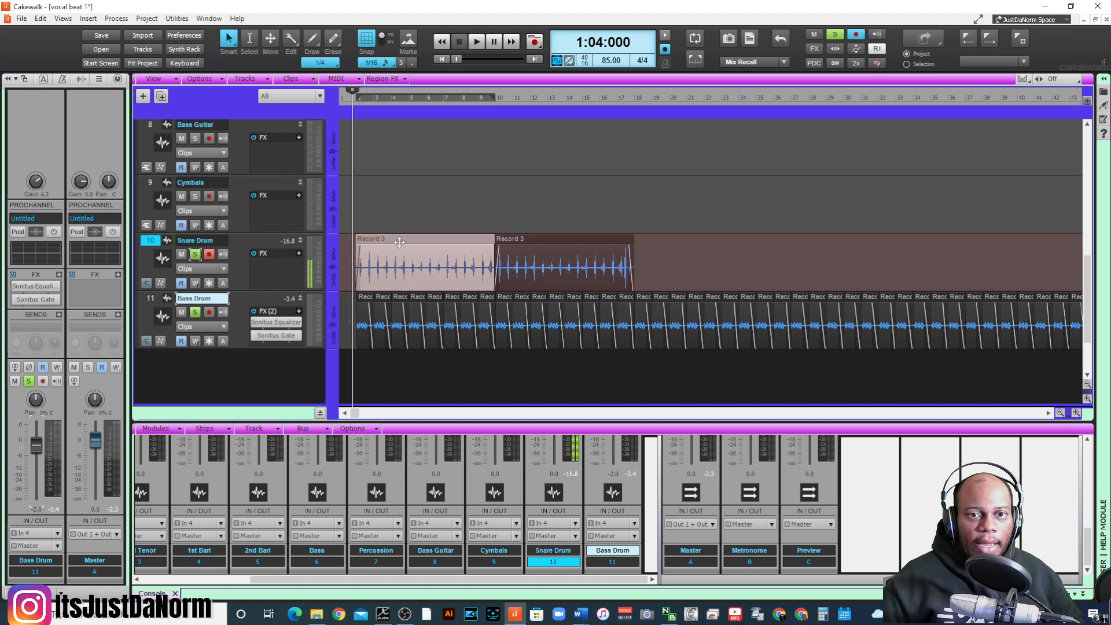
left_click(562, 239, "ctrl")
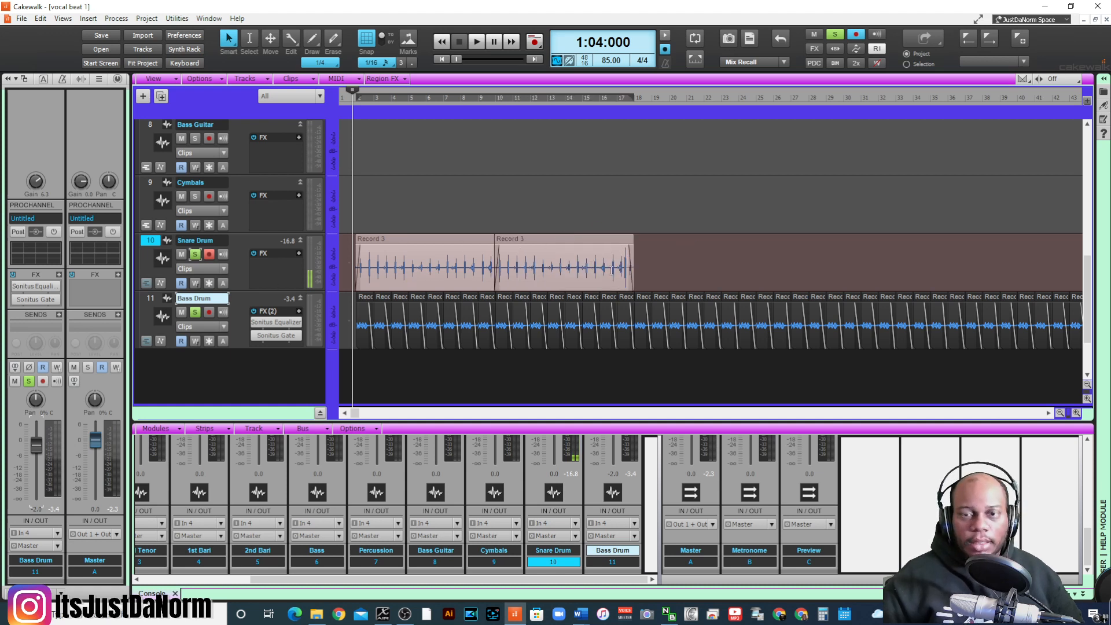
left_click(635, 257)
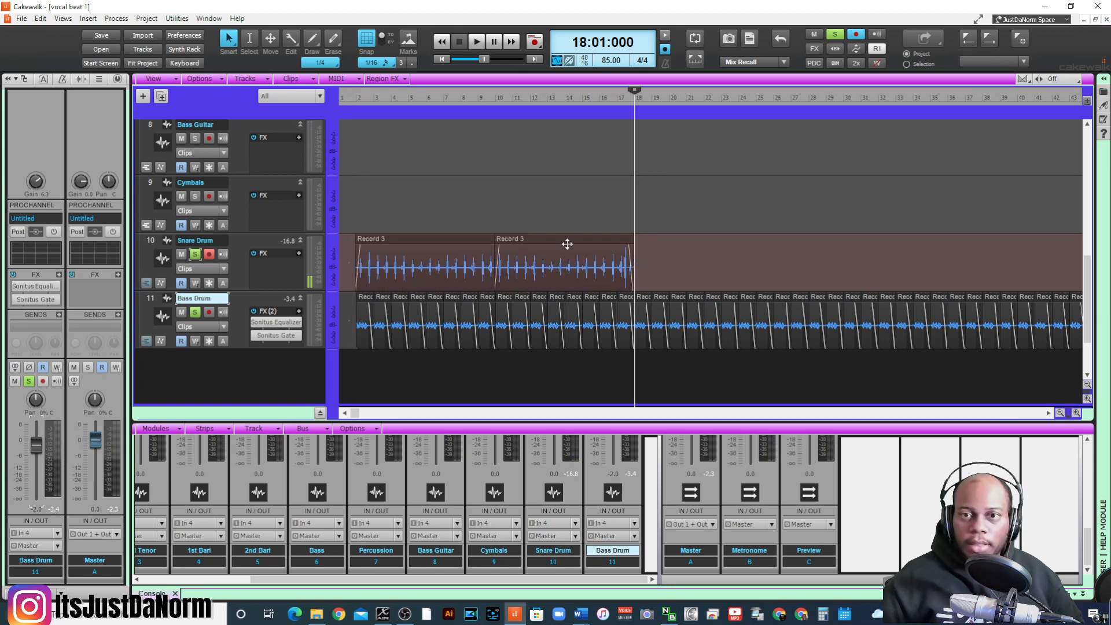
left_click(364, 376)
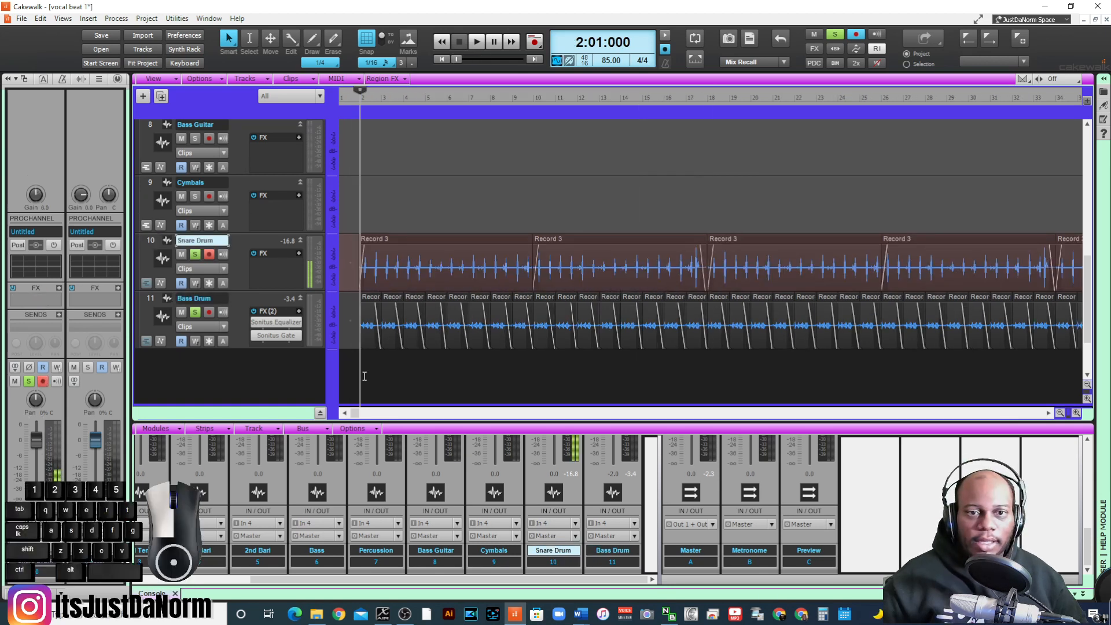
- Listen to the repeated Snare Drum clips, especially around the join at measure 18, and undo the repetition
key("space")
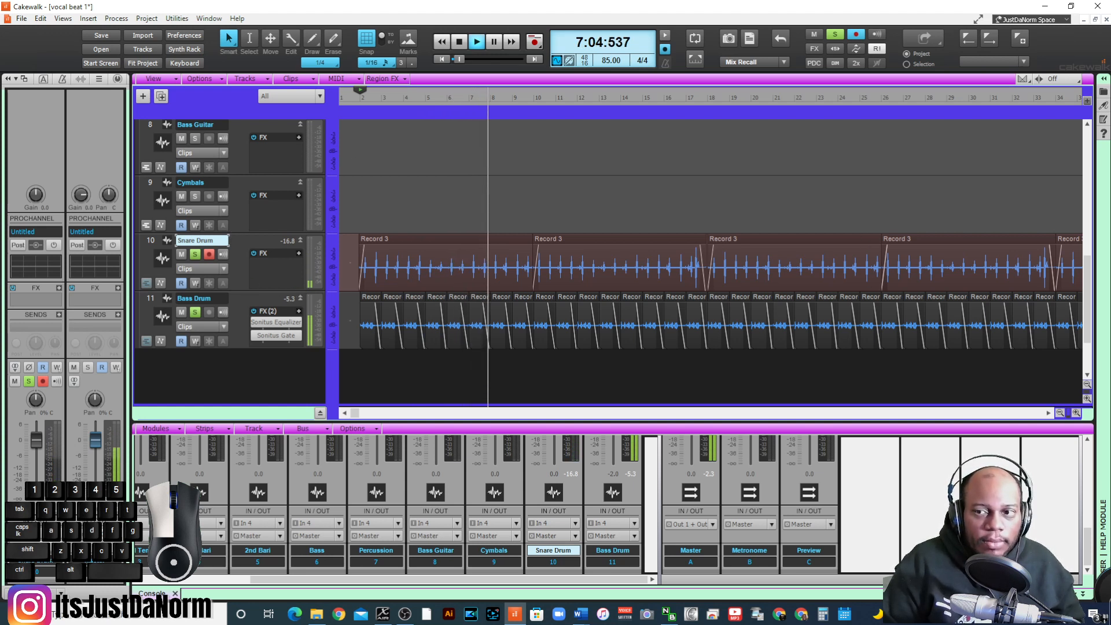
left_click(1062, 412)
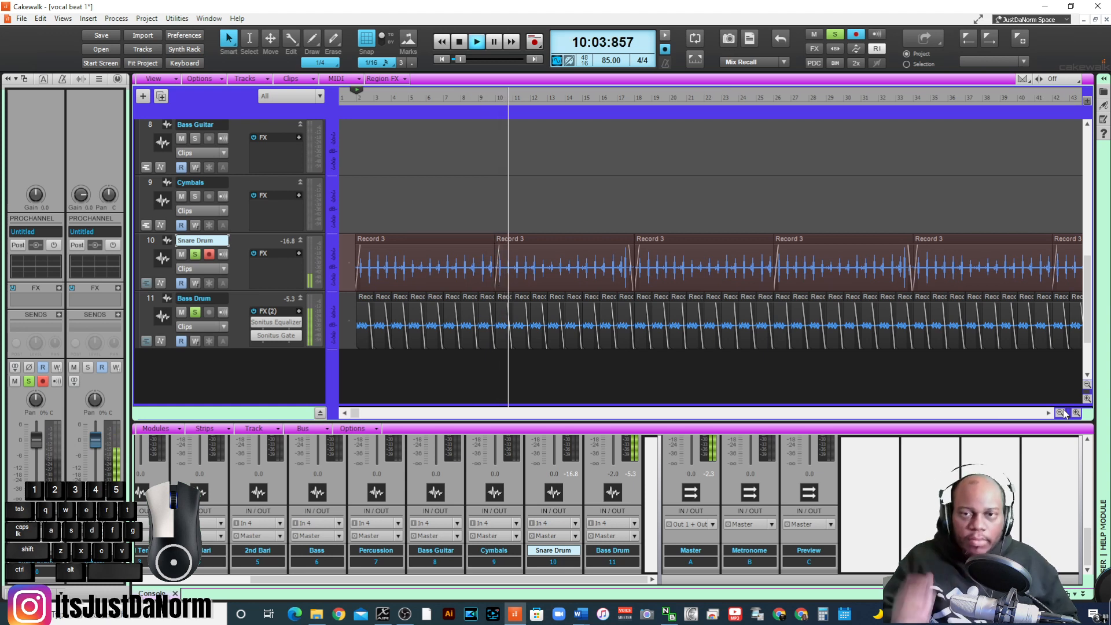
left_click(626, 98)
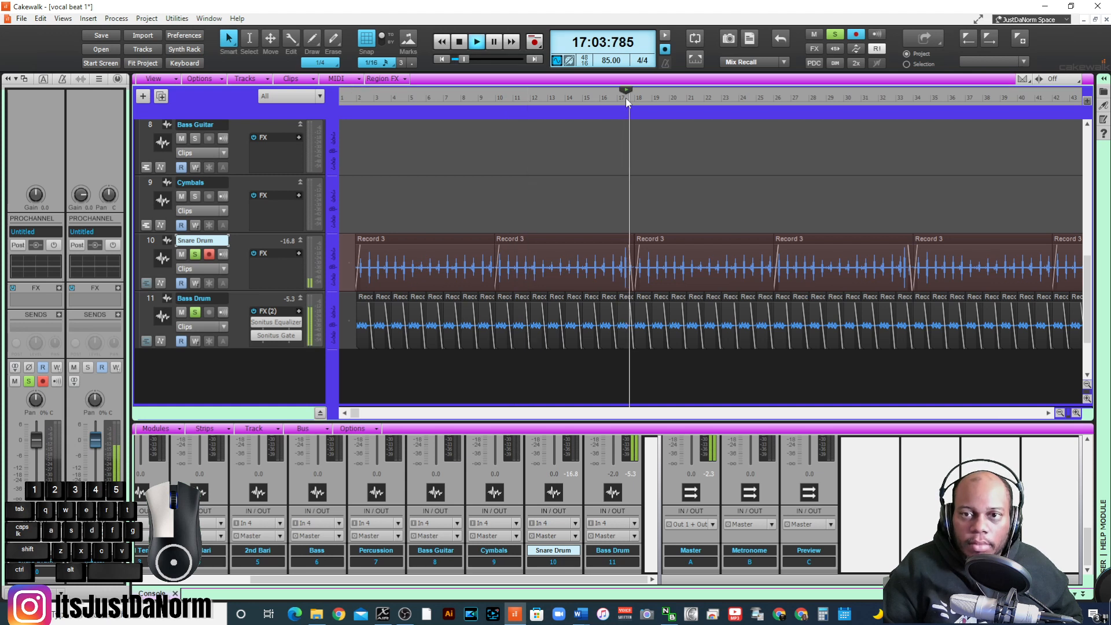
left_click(615, 96)
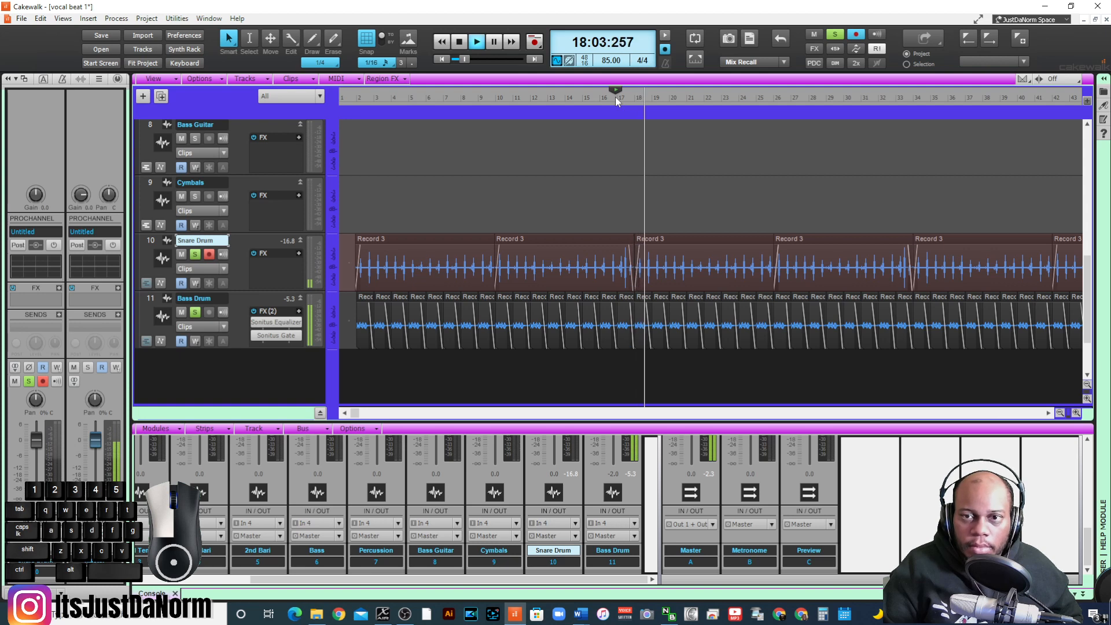
key("space")
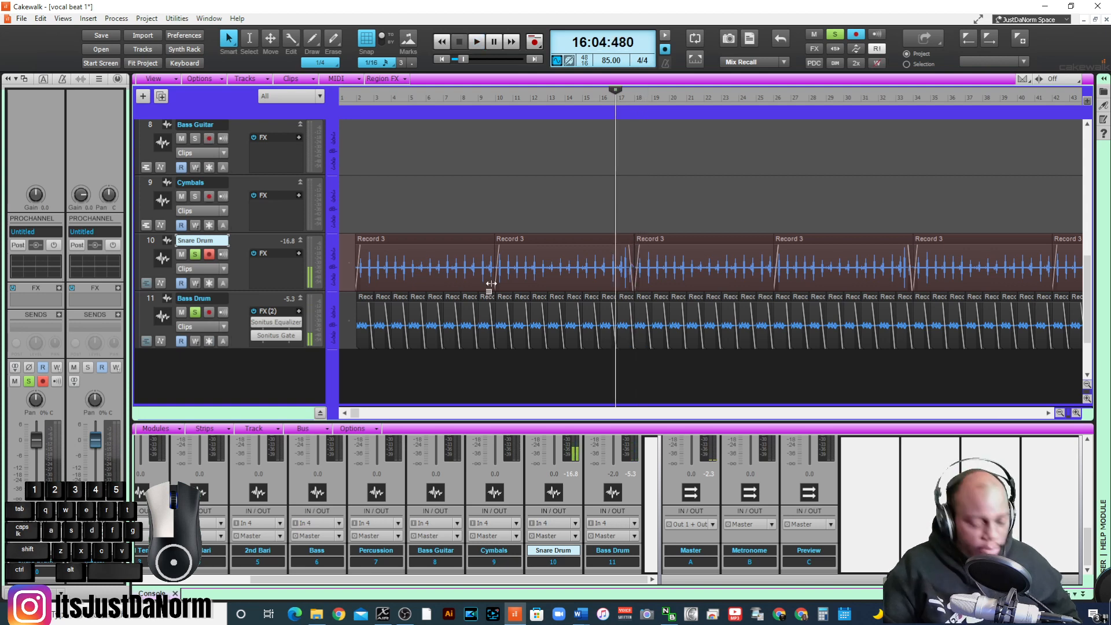
key("ctrl+z")
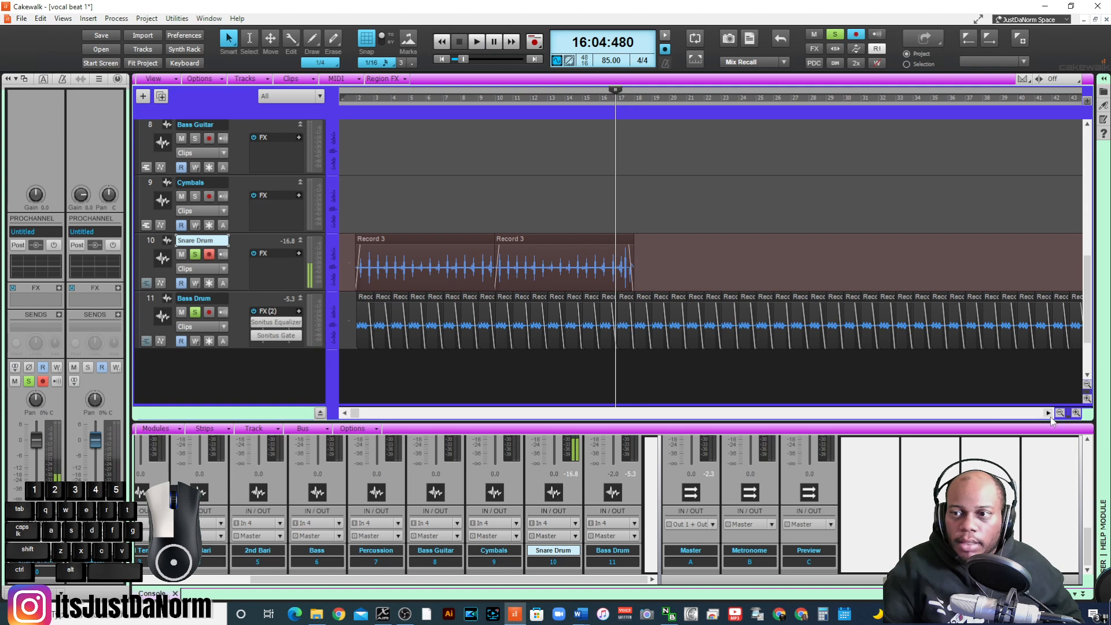
- Audition the end of the second Snare Drum clip from measure 17 and shorten its fade-out
left_click(1076, 413)
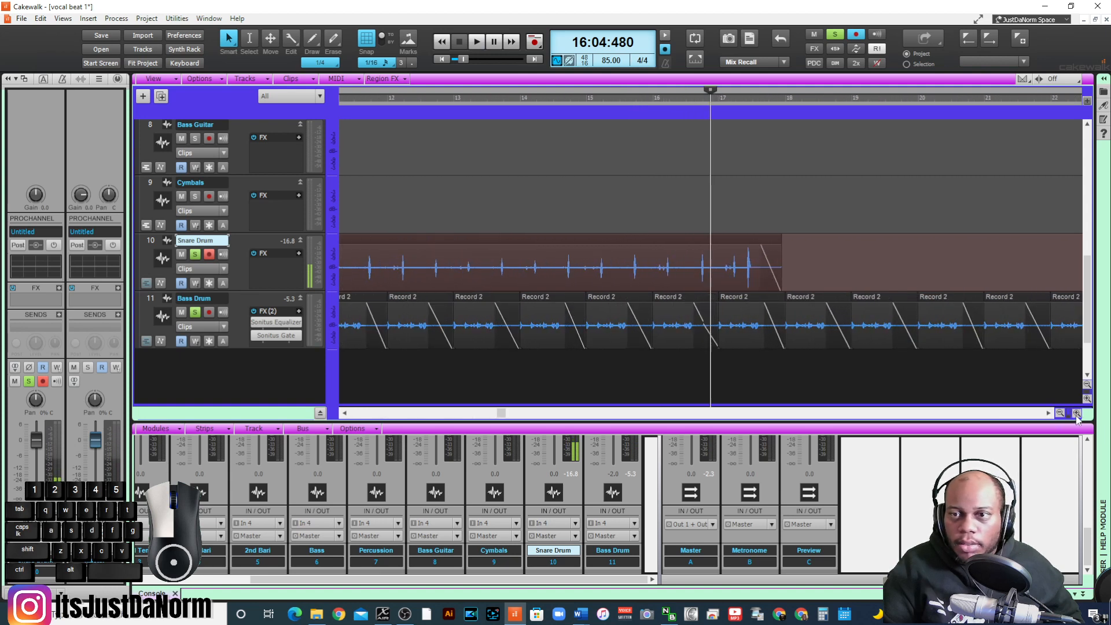
left_click(1076, 414)
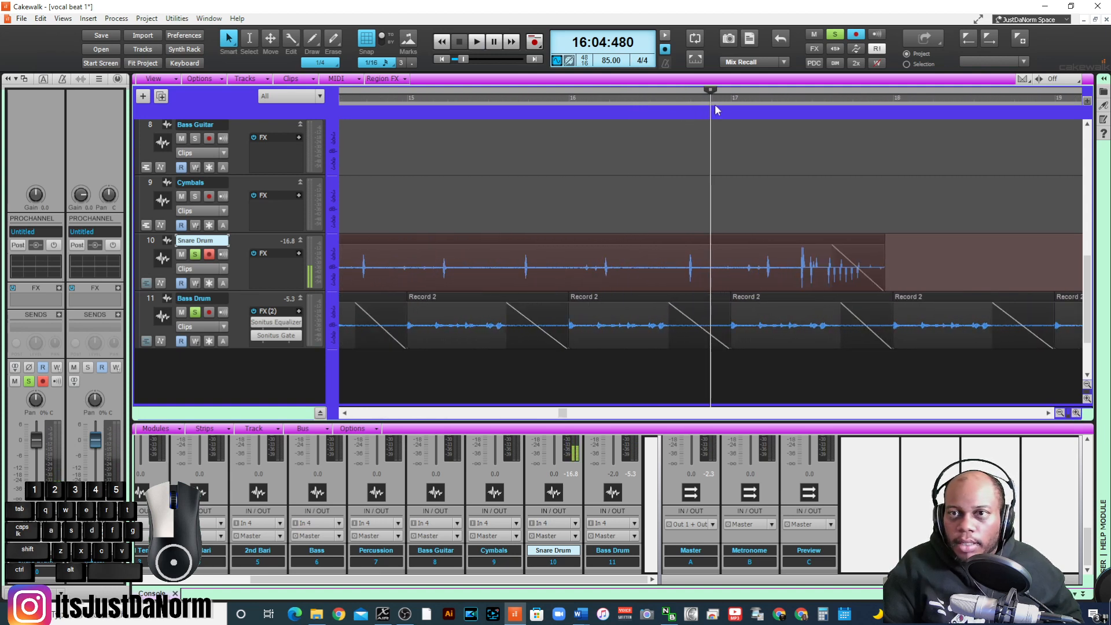
left_click(730, 98)
key("space")
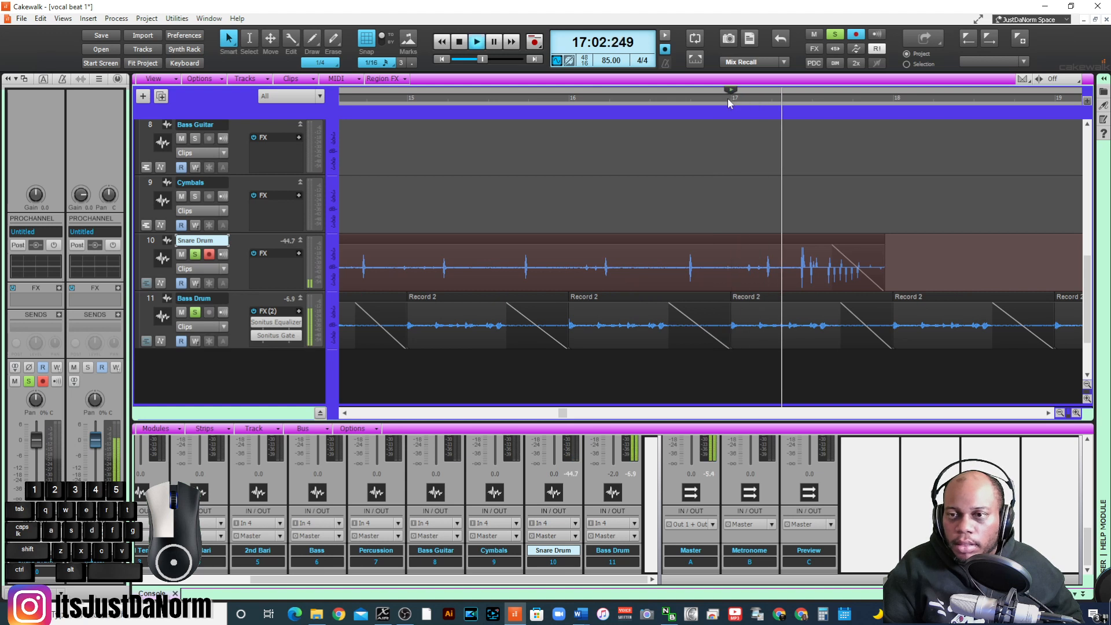
key("space")
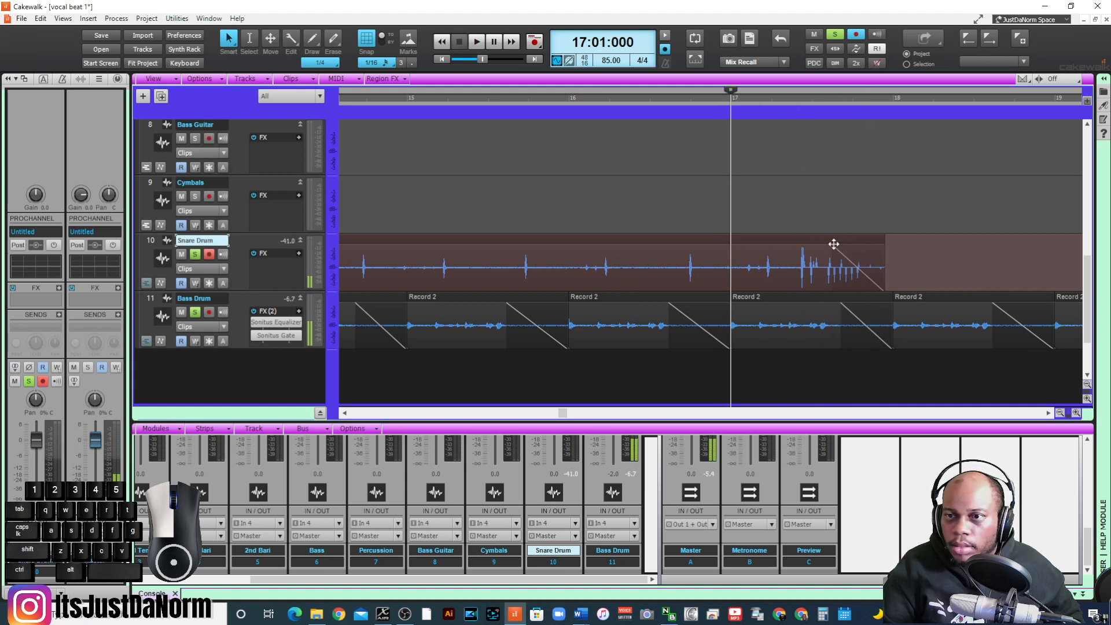
left_click(836, 247)
left_click_drag(835, 241, 858, 236)
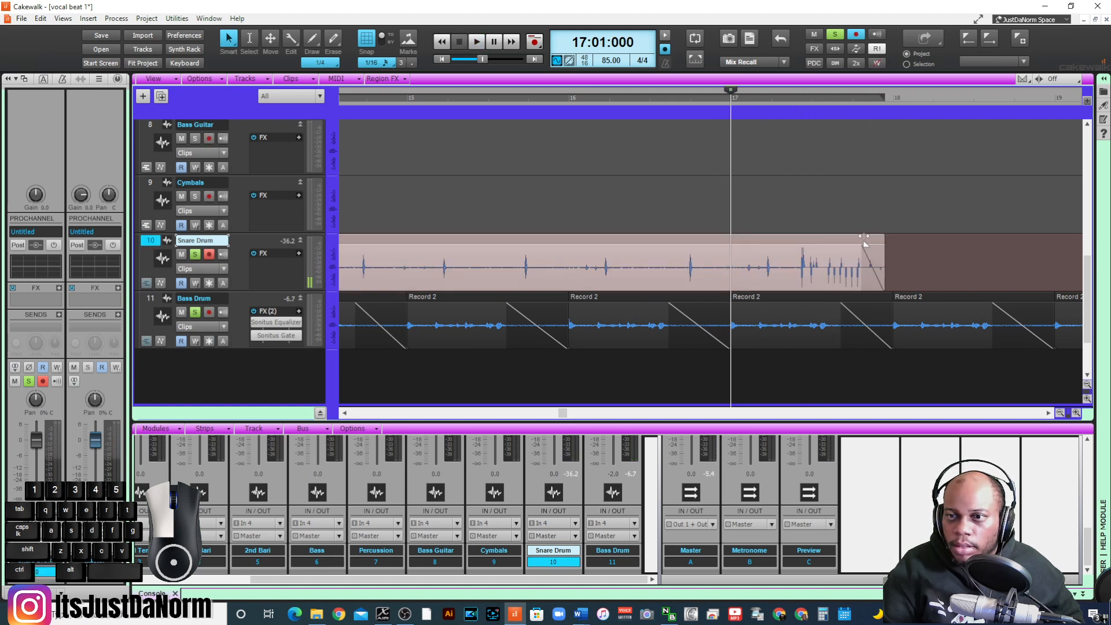
- Replay from measure 17 and shorten the fade-out further so it covers only the very end of the Snare Drum clip
key("space")
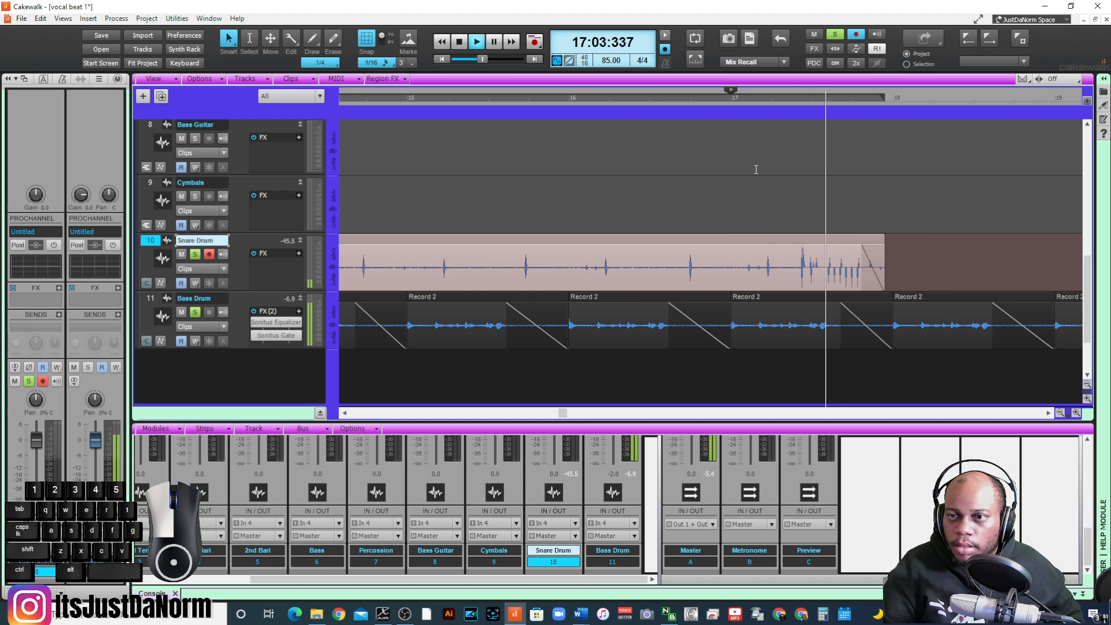
key("space")
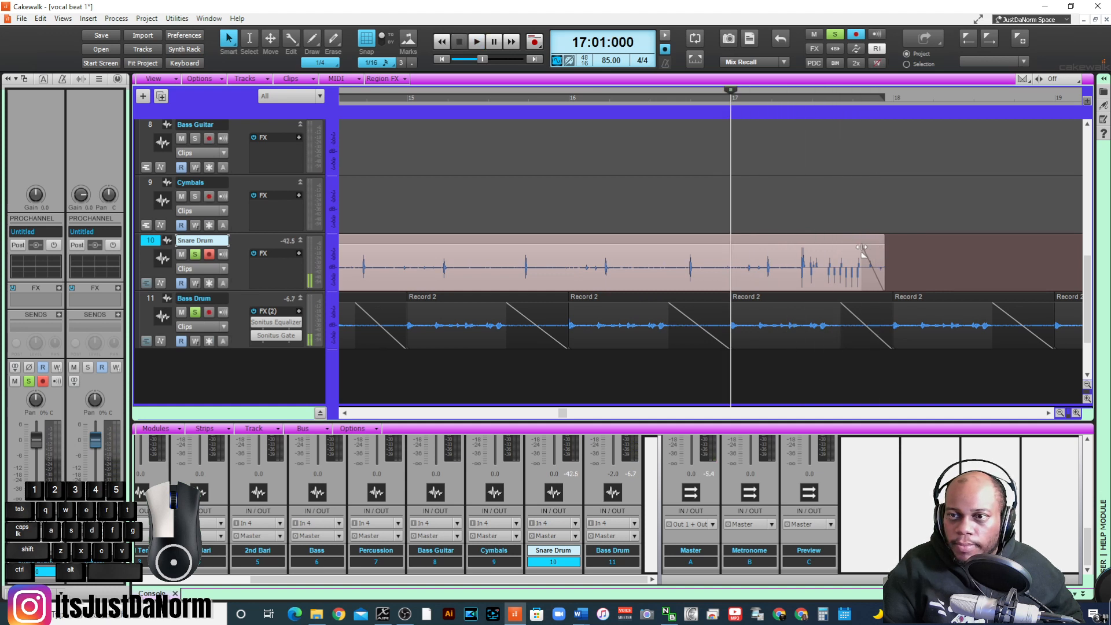
key("space")
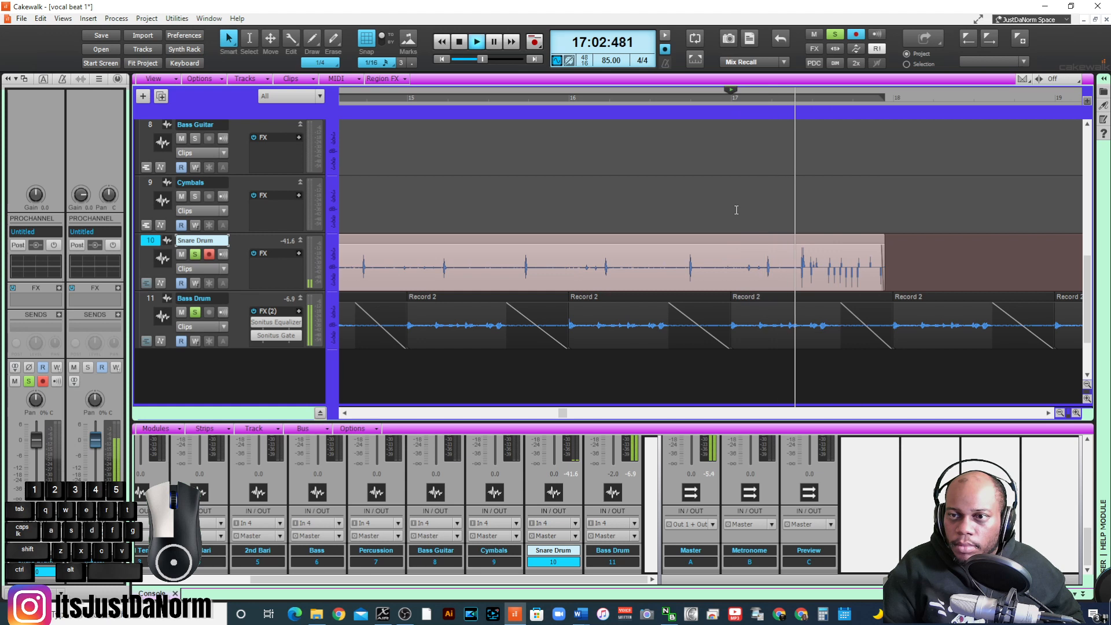
key("space")
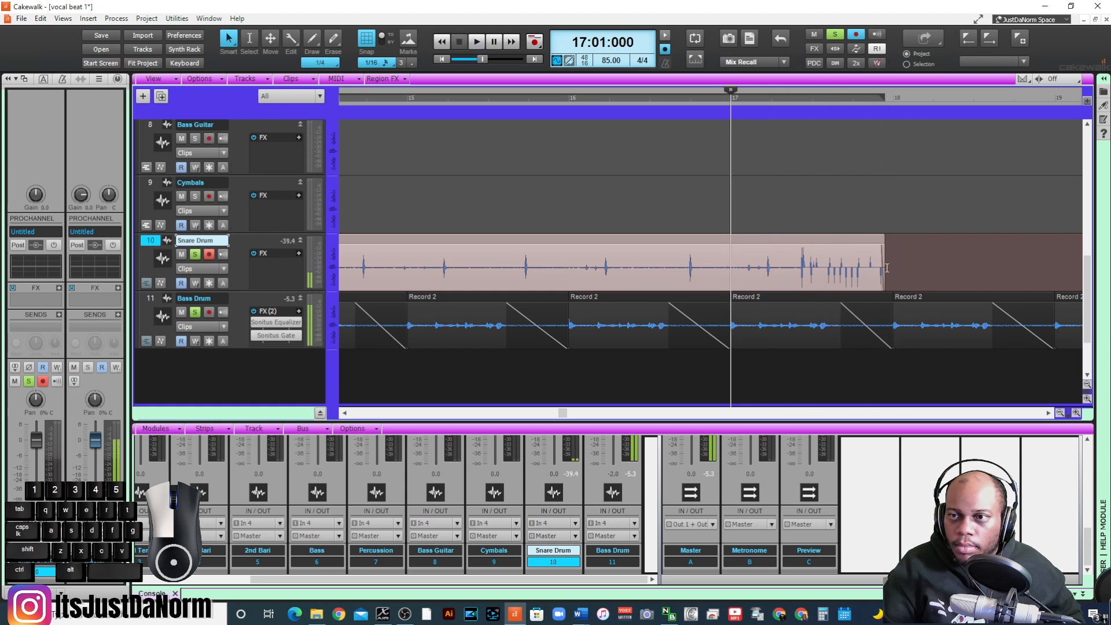
- Extend the end of the second Snare Drum clip to just past the start of measure 18 and replay from measure 17
left_click_drag(882, 253, 901, 253)
key("space")
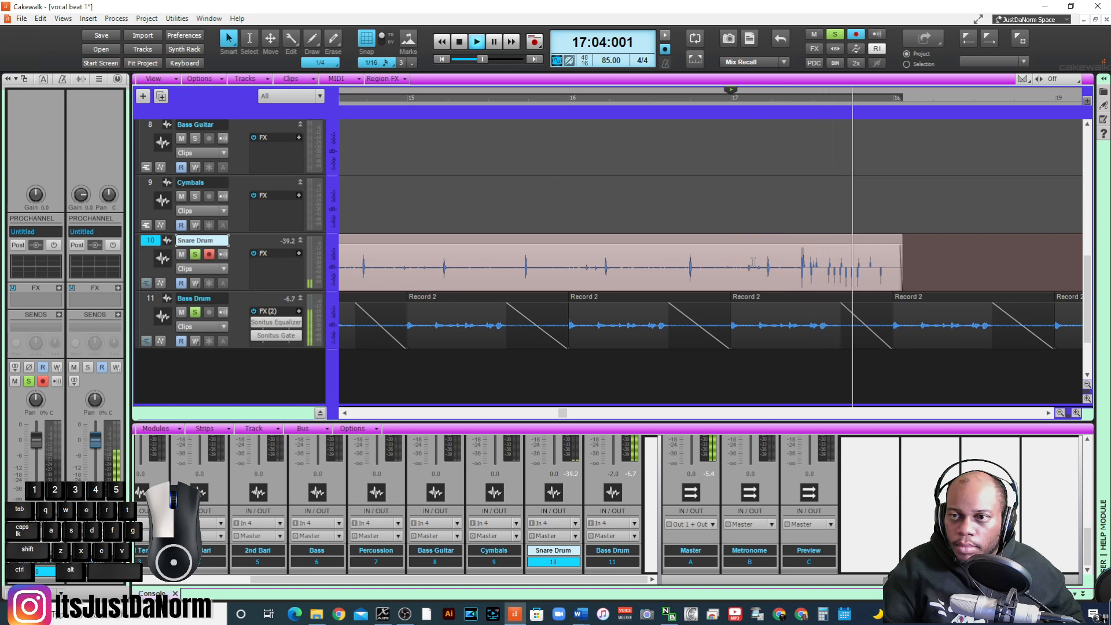
key("space")
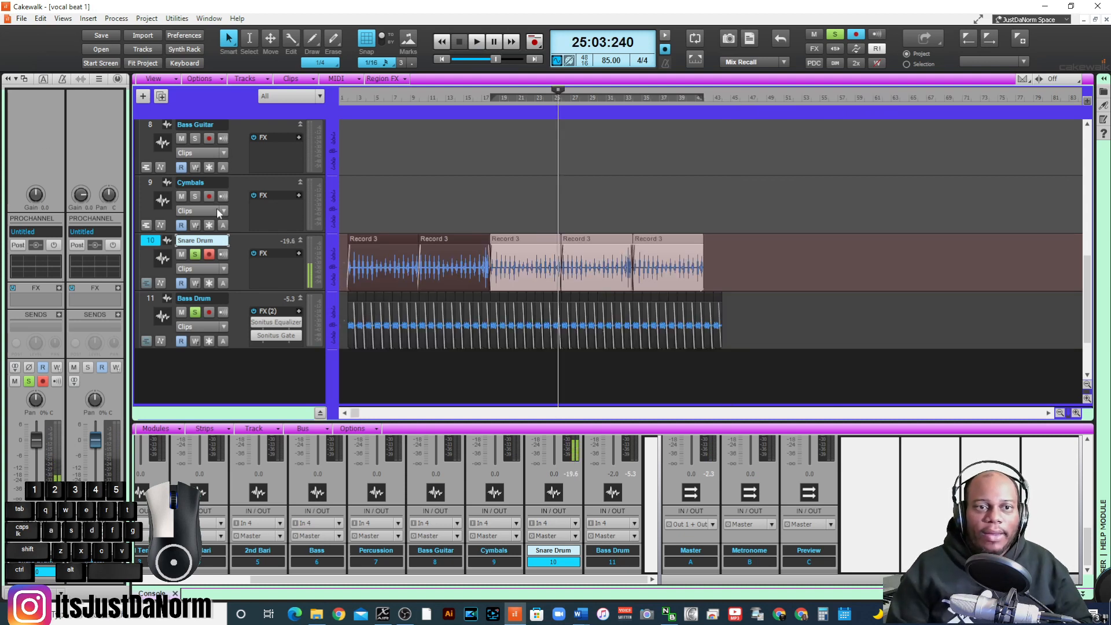
- Unsolo the Snare Drum and Bass Drum tracks and switch record arming from Snare Drum to Cymbals
scroll(216, 207, "up", 1)
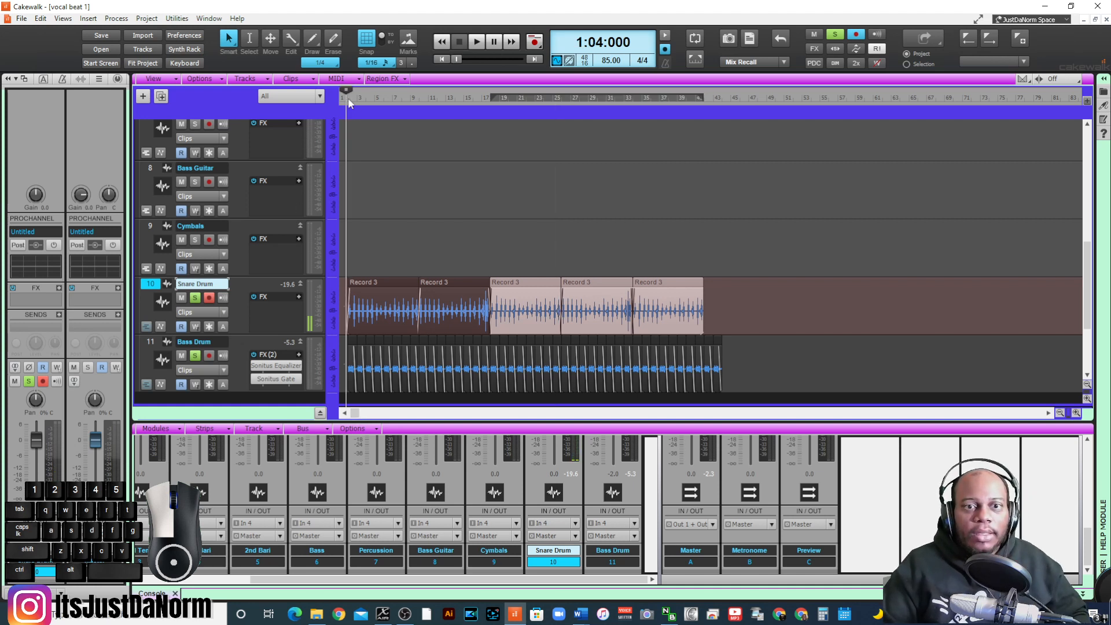
left_click(345, 108)
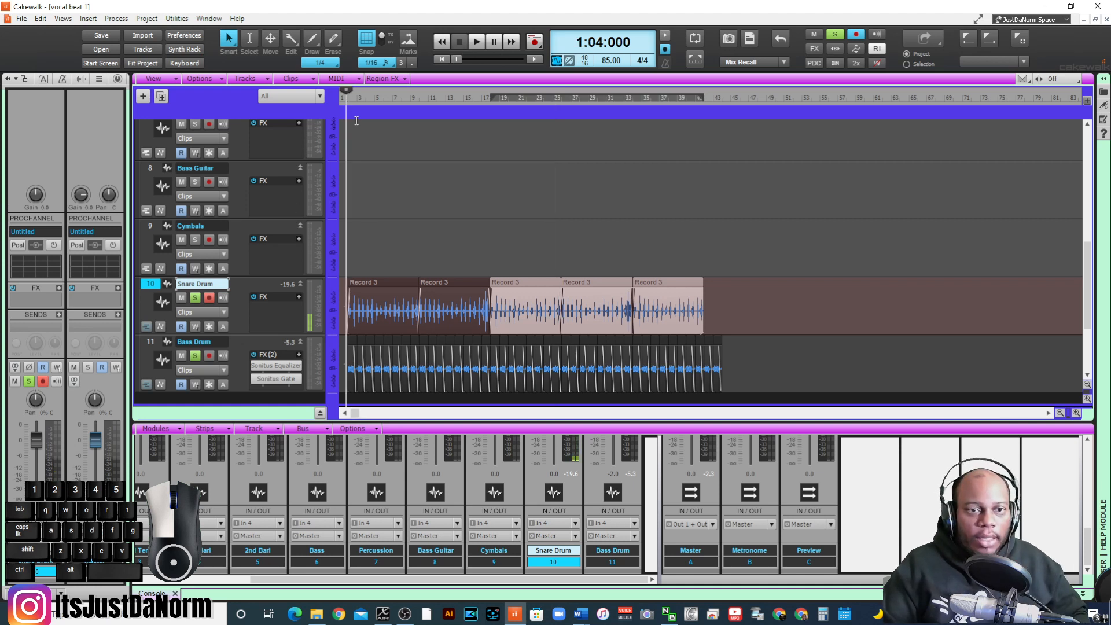
left_click(195, 298)
left_click(195, 355)
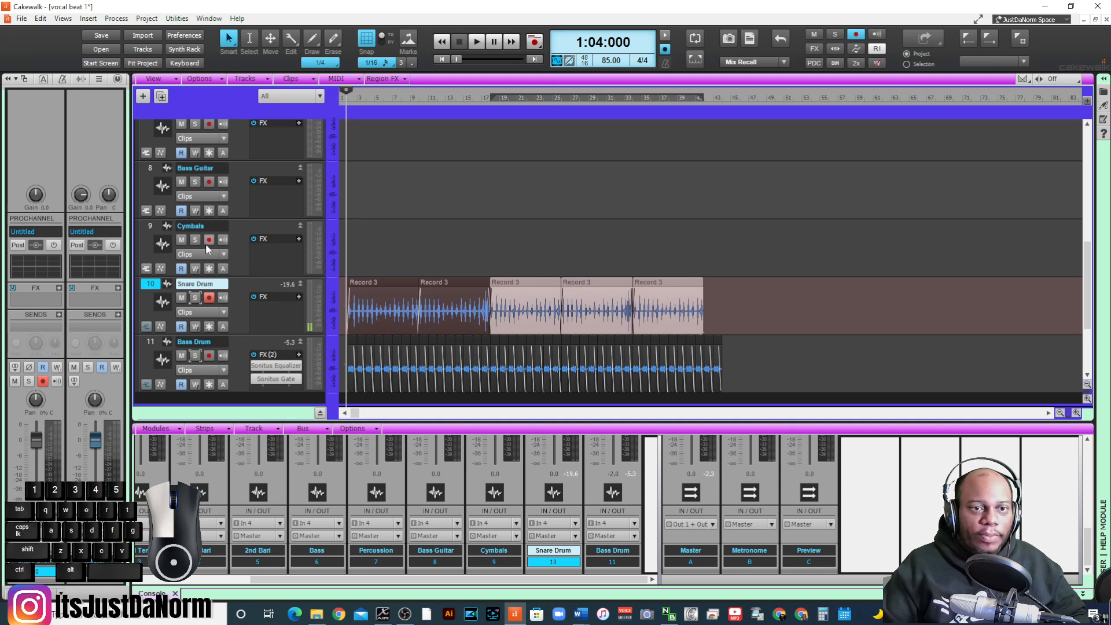
left_click(209, 298)
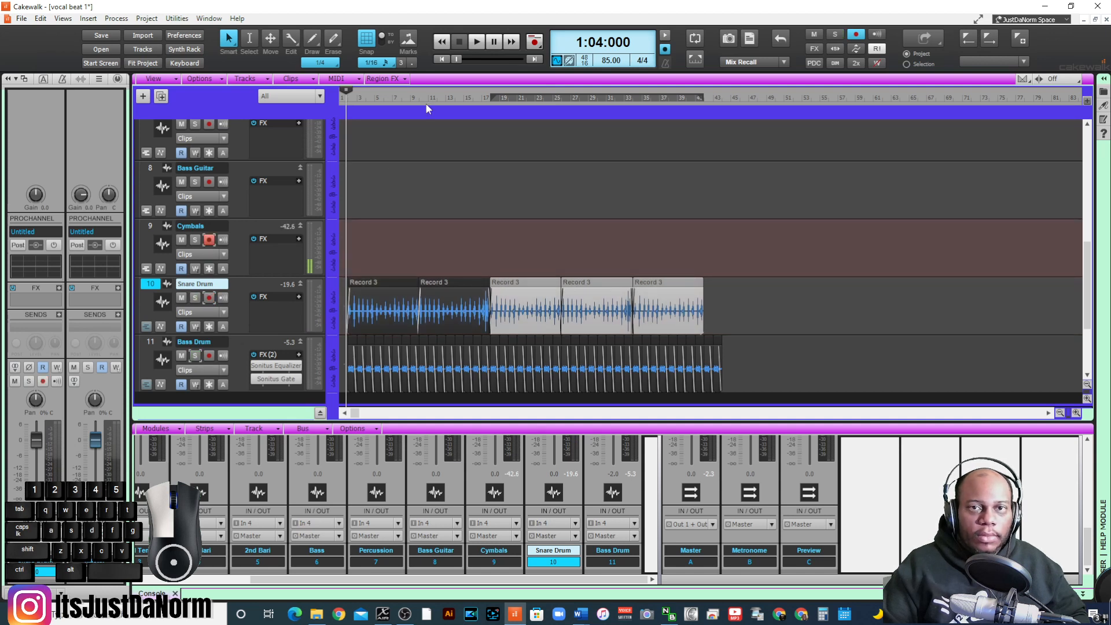
- Record a Cymbals take from the start of the project to about the end of measure 9
left_click(445, 59)
key("space")
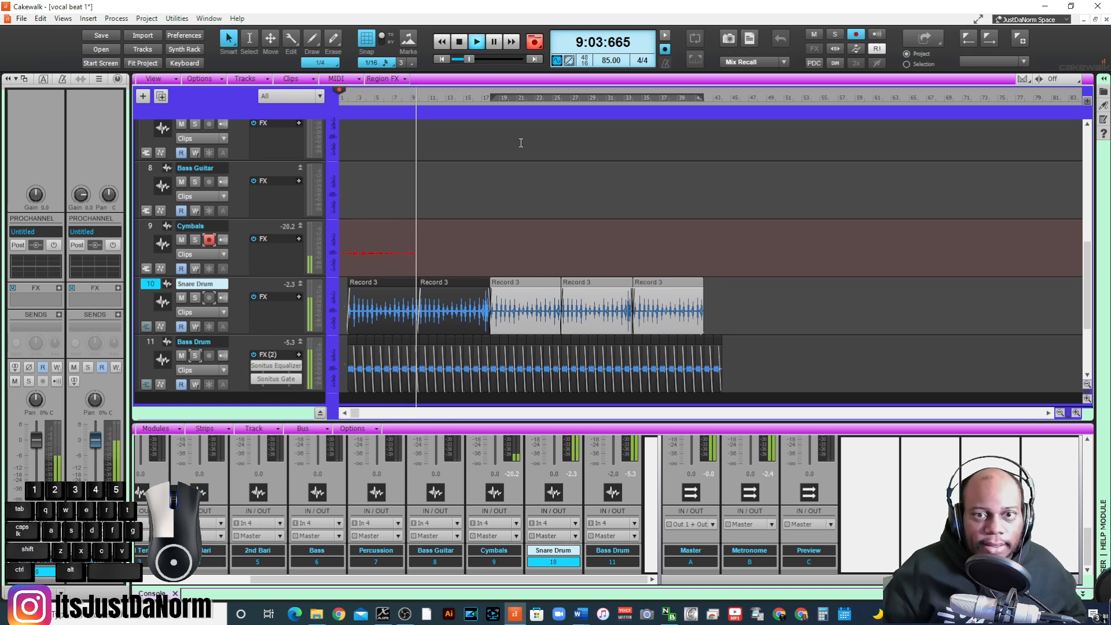
key("space")
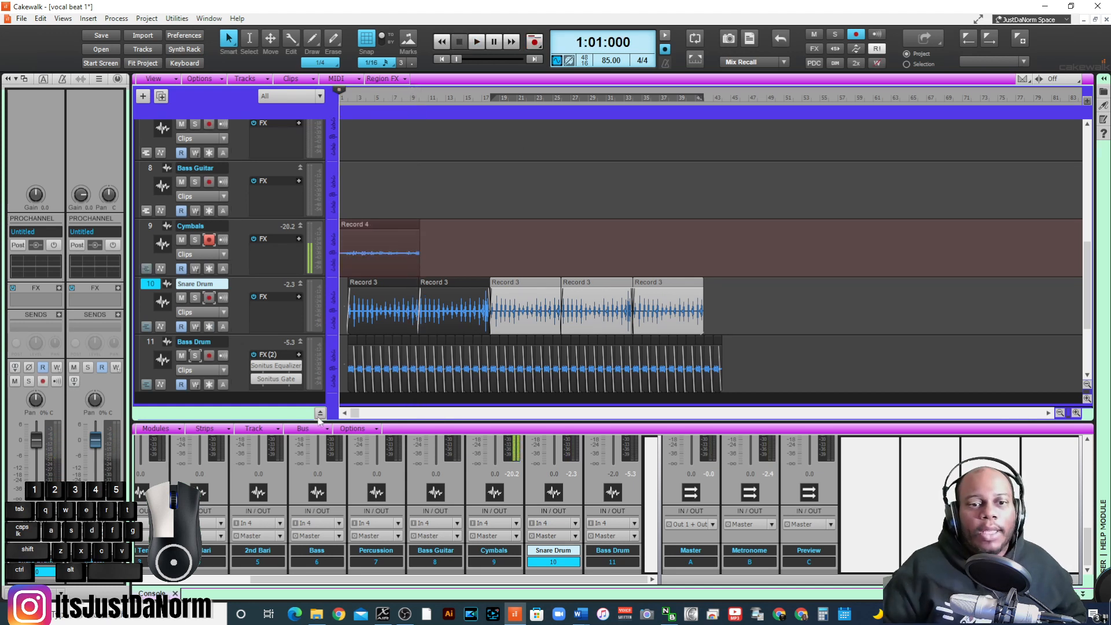
- Insert the Para-Q equalizer on the Snare Drum track and load its High Boost preset
left_click(1078, 413)
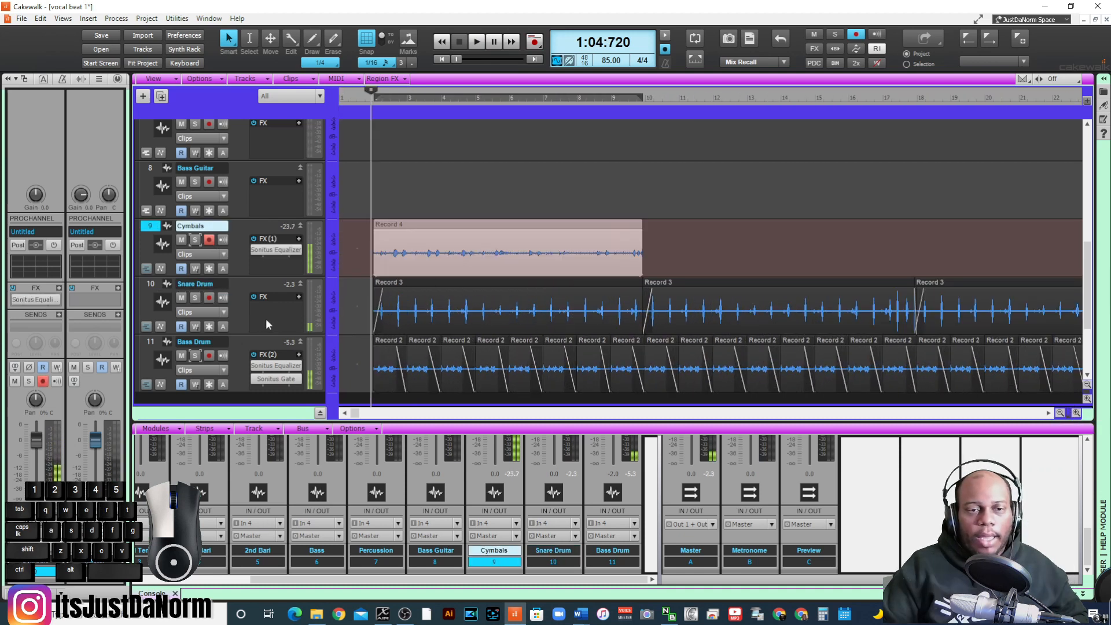
right_click(271, 314)
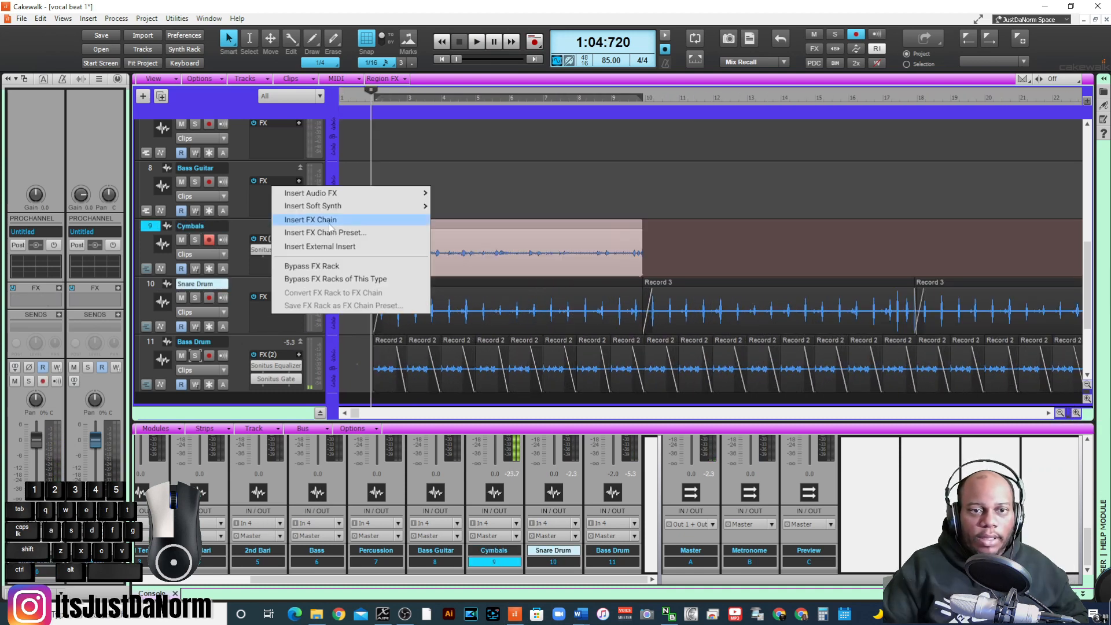
mouse_move(382, 195)
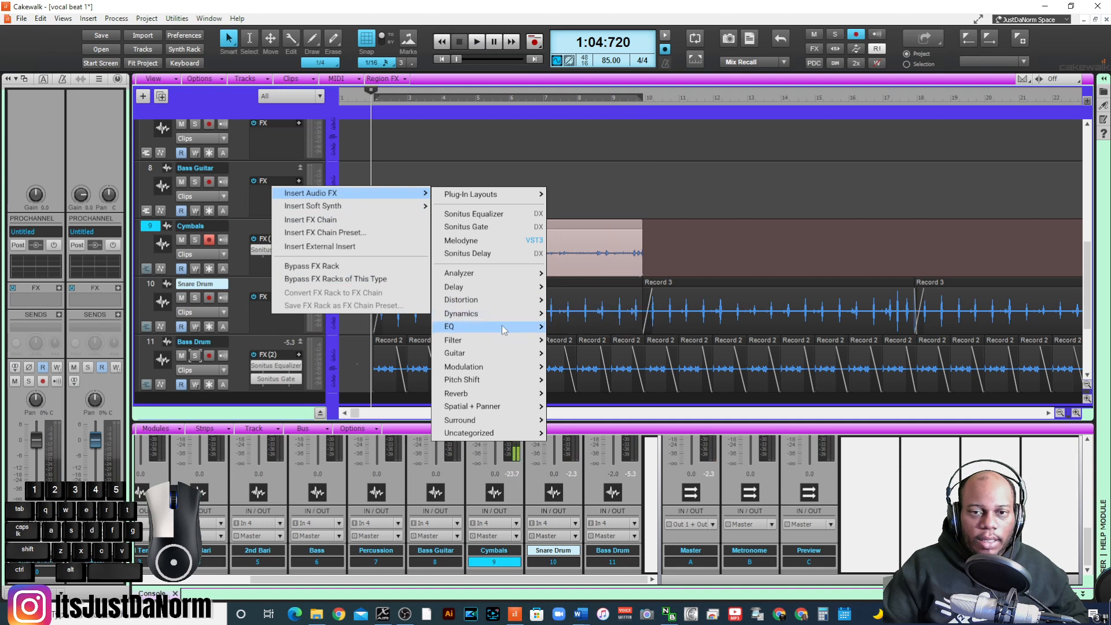
mouse_move(505, 327)
left_click(620, 321)
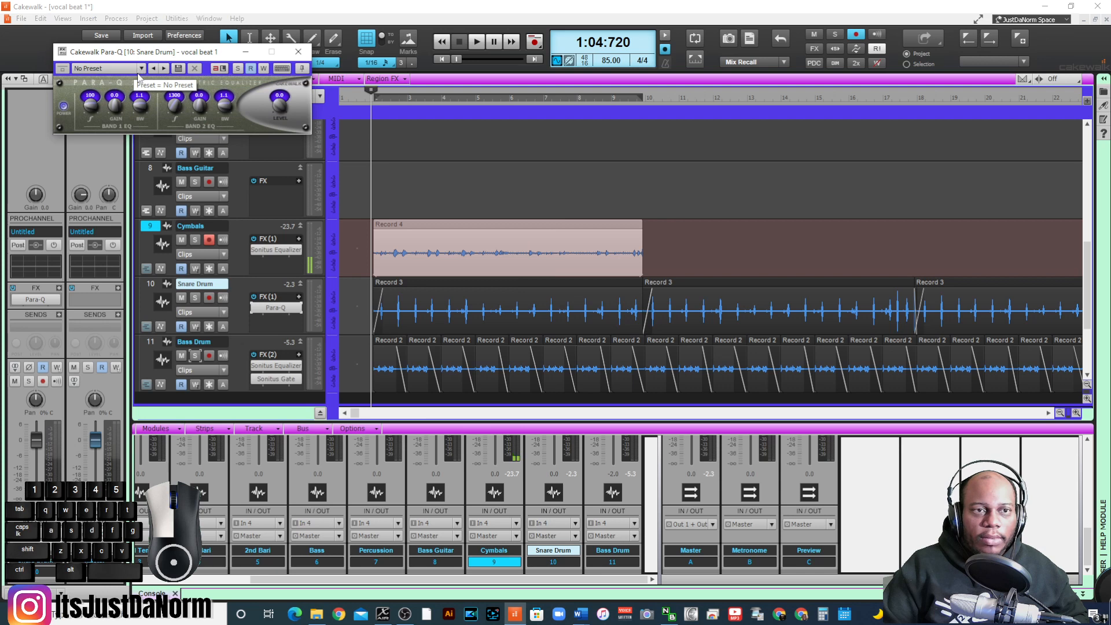
left_click(140, 69)
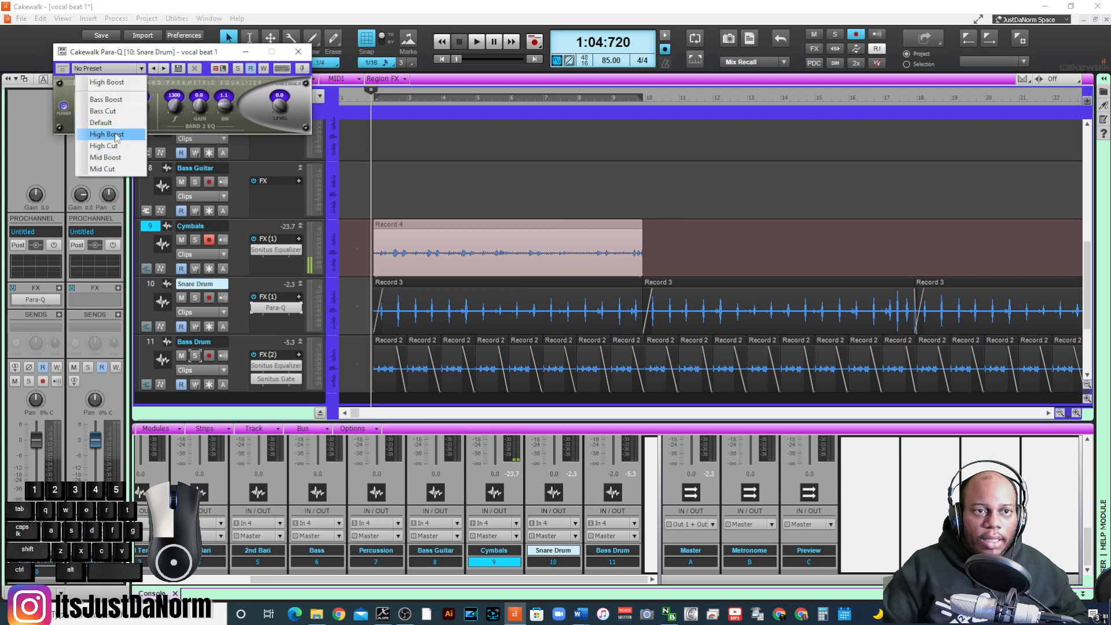
left_click(122, 135)
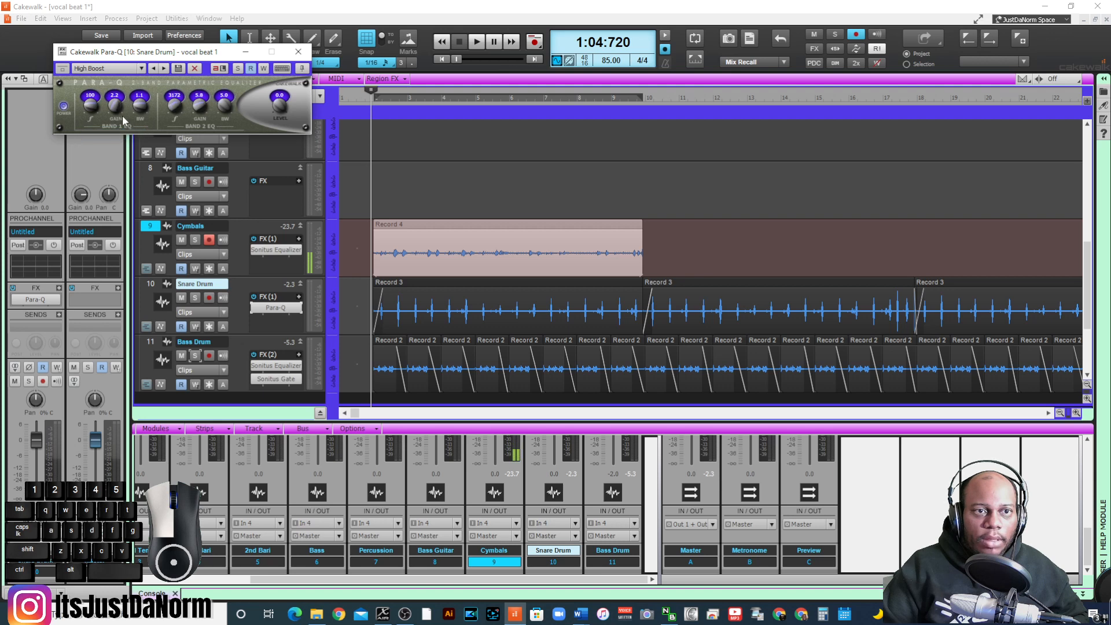
- While playing the Snare Drum soloed, set Para-Q Band 1 to 340 with gain -2.4 and Band 2 to 4797 with gain 7.0
key("space")
left_click(195, 297)
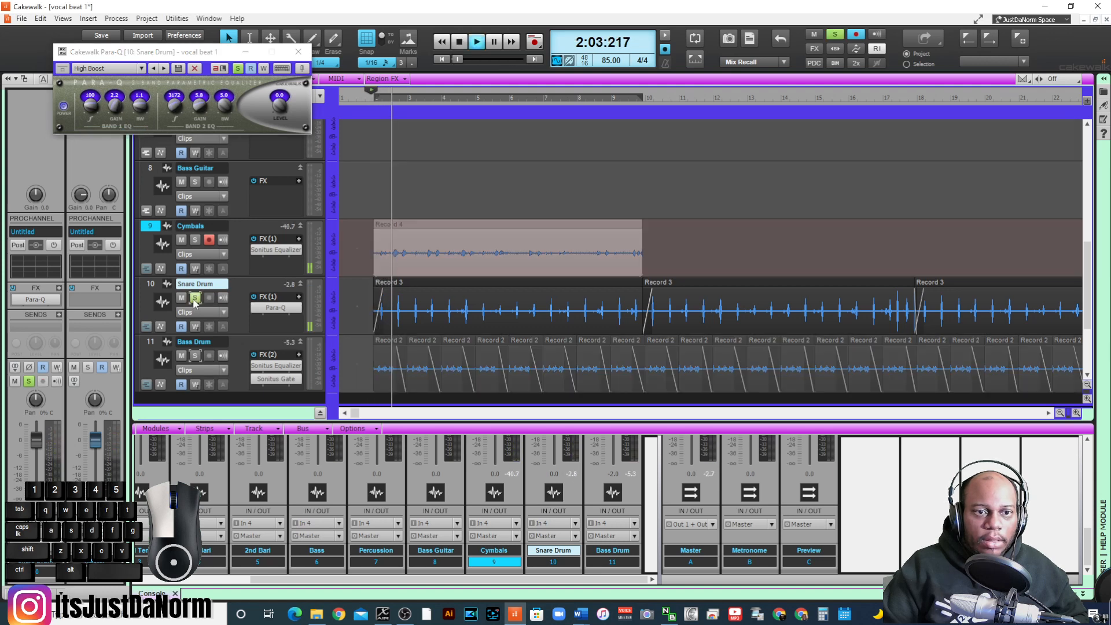
left_click_drag(115, 106, 90, 99)
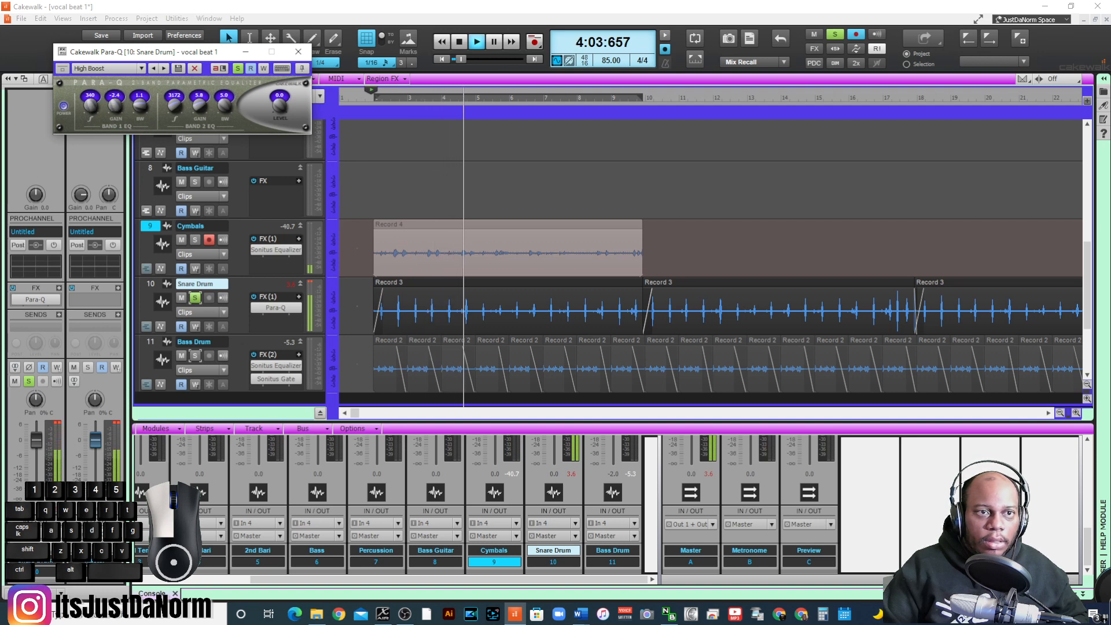
left_click_drag(200, 105, 175, 98)
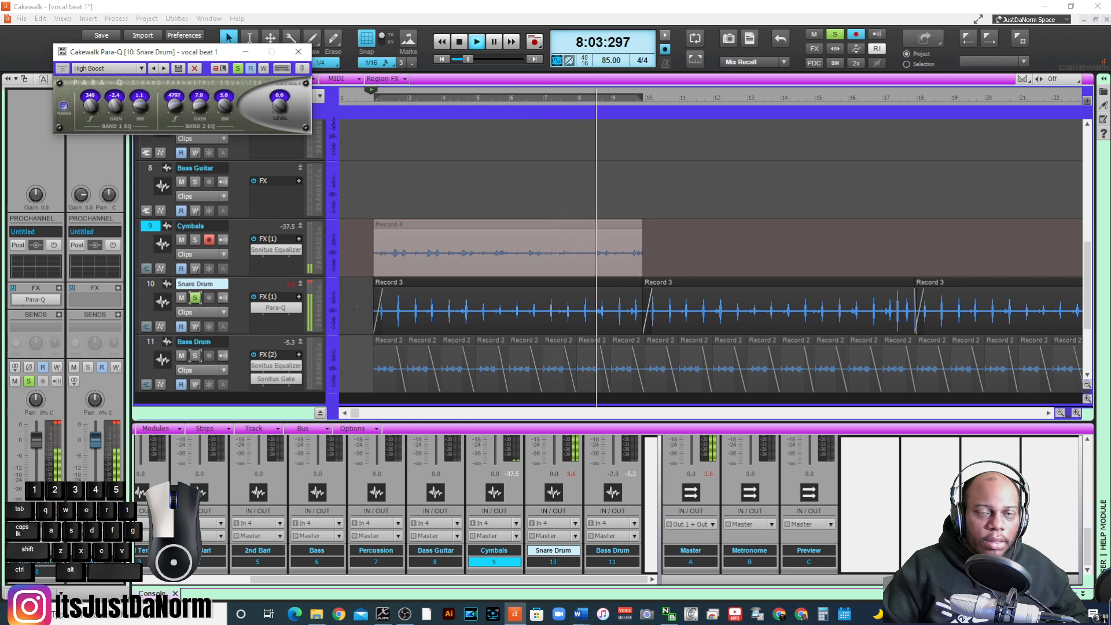
left_click(298, 52)
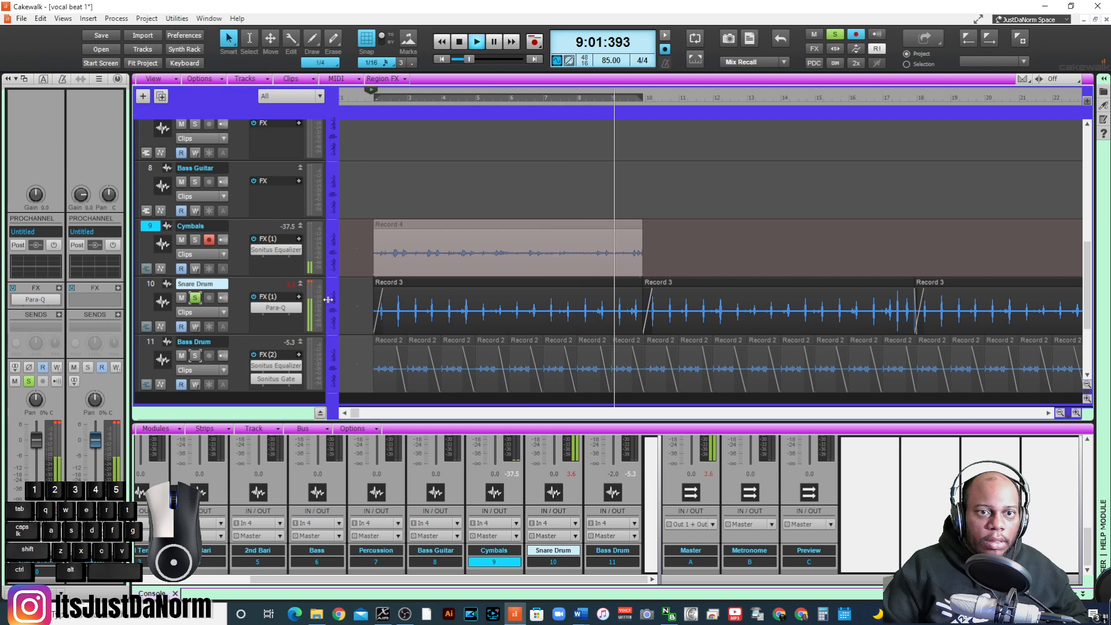
right_click(269, 322)
left_click(307, 241)
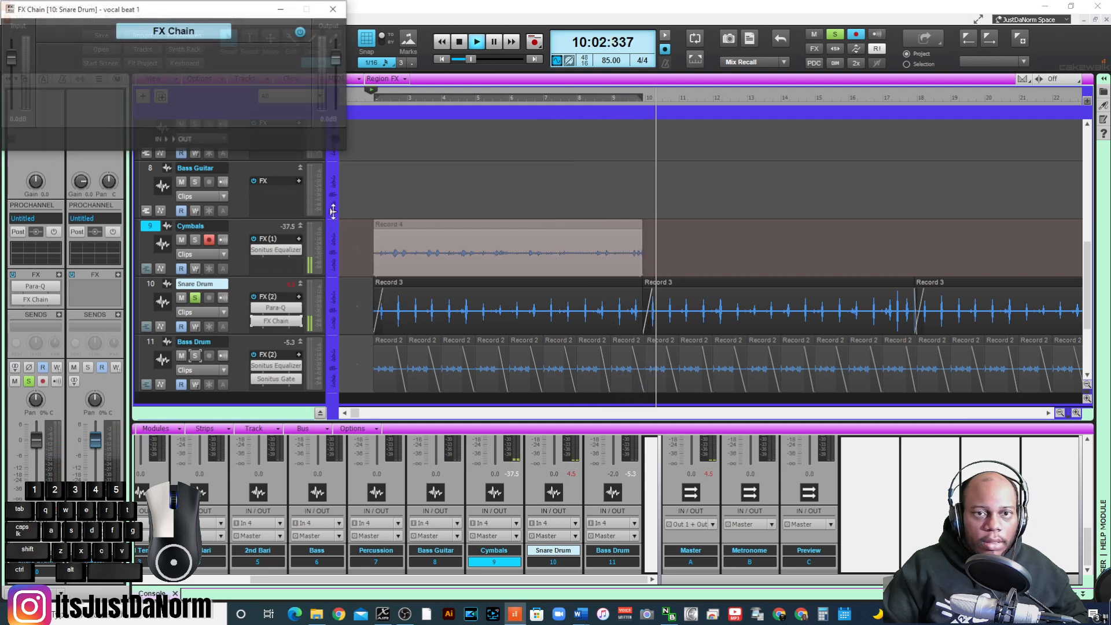
left_click(334, 8)
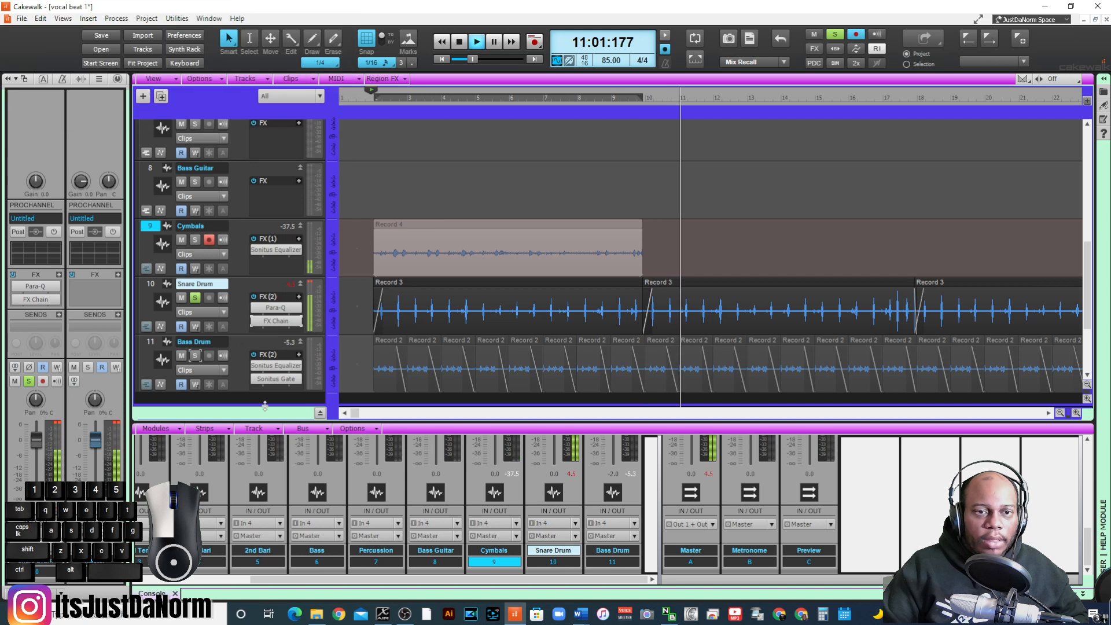
key("Delete")
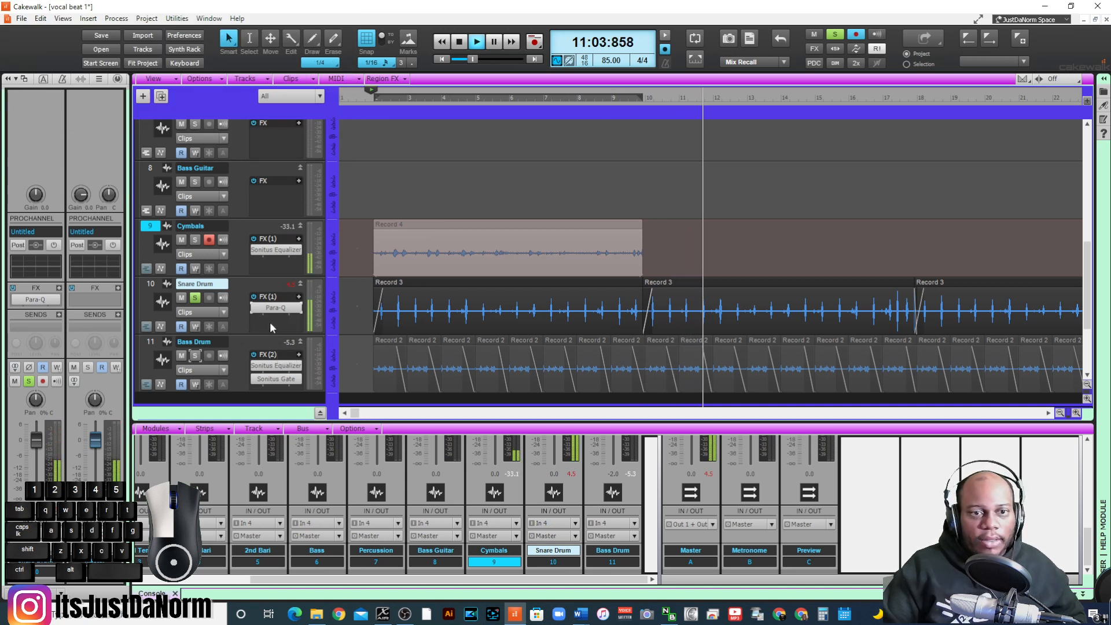
- Add Sonitus Reverb to the Snare Drum with the Short and Sweet preset, lowering E.R. to -13.5 dB and Reverb to -20.0 dB
right_click(269, 322)
mouse_move(324, 202)
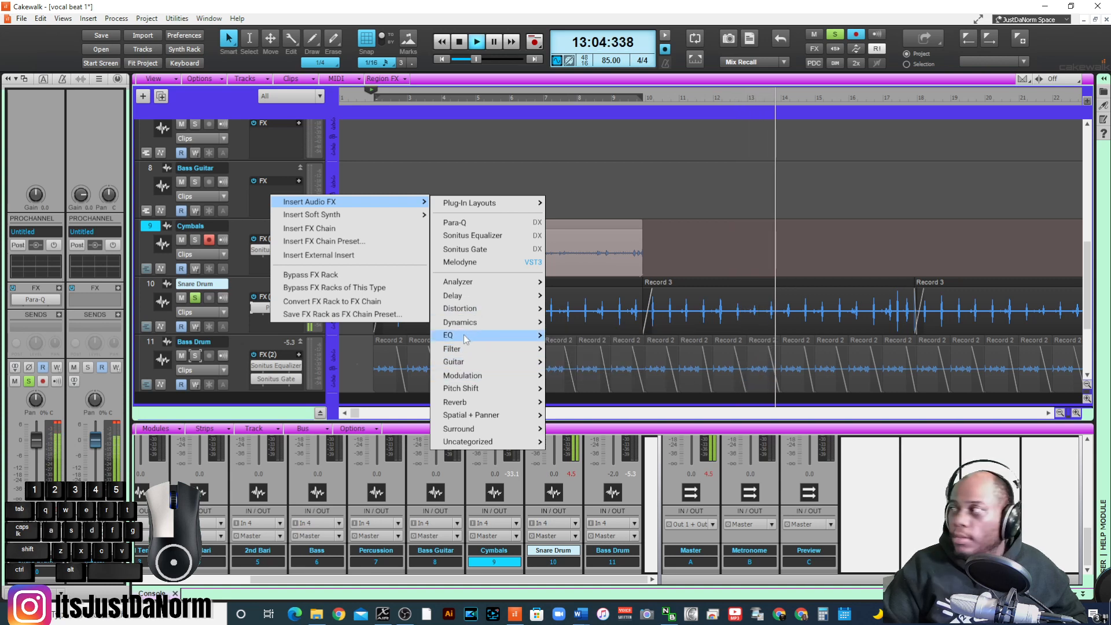
mouse_move(463, 402)
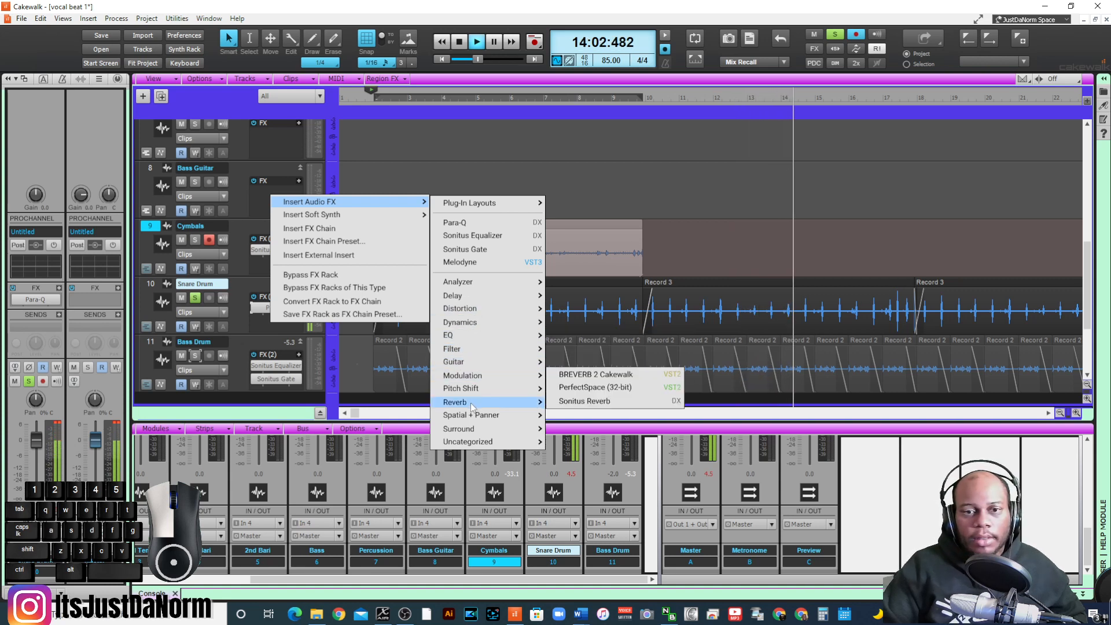
left_click(660, 406)
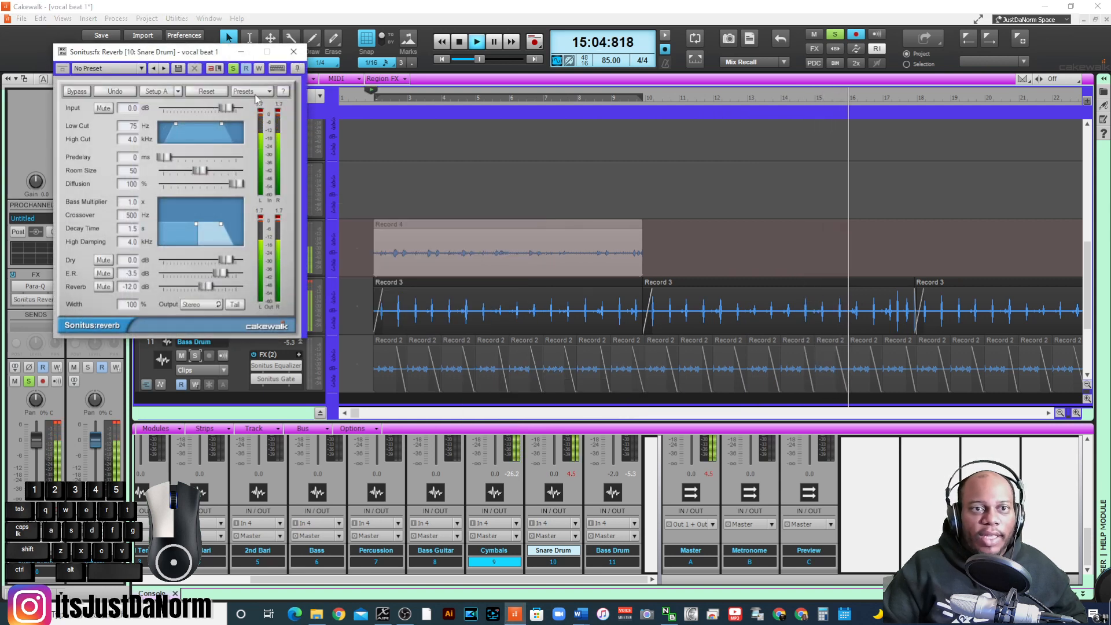
left_click(253, 93)
mouse_move(280, 147)
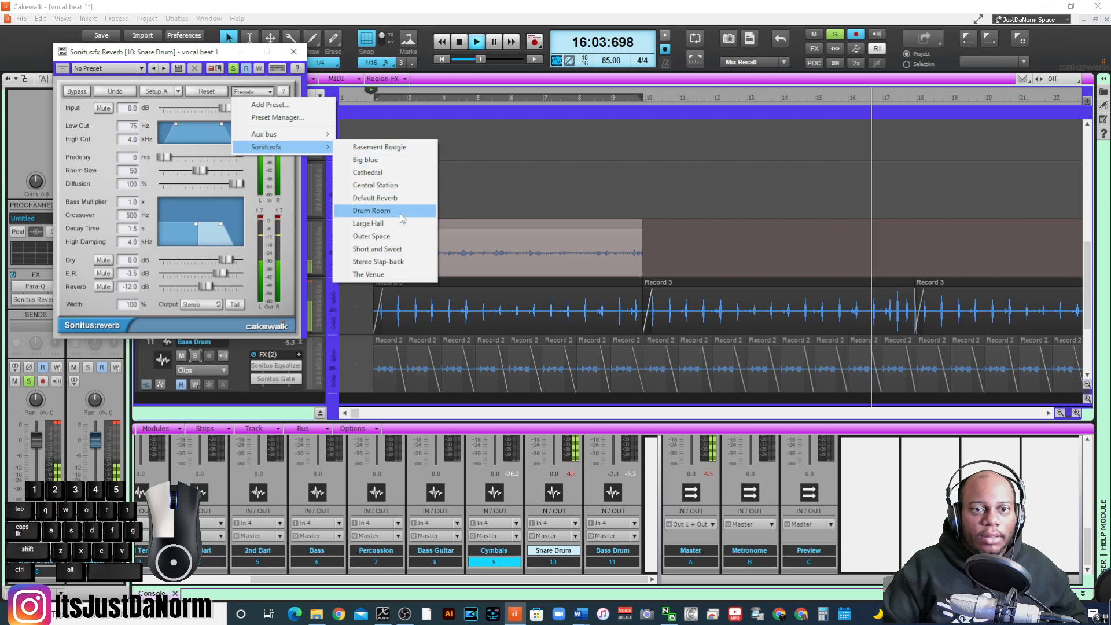
left_click(393, 249)
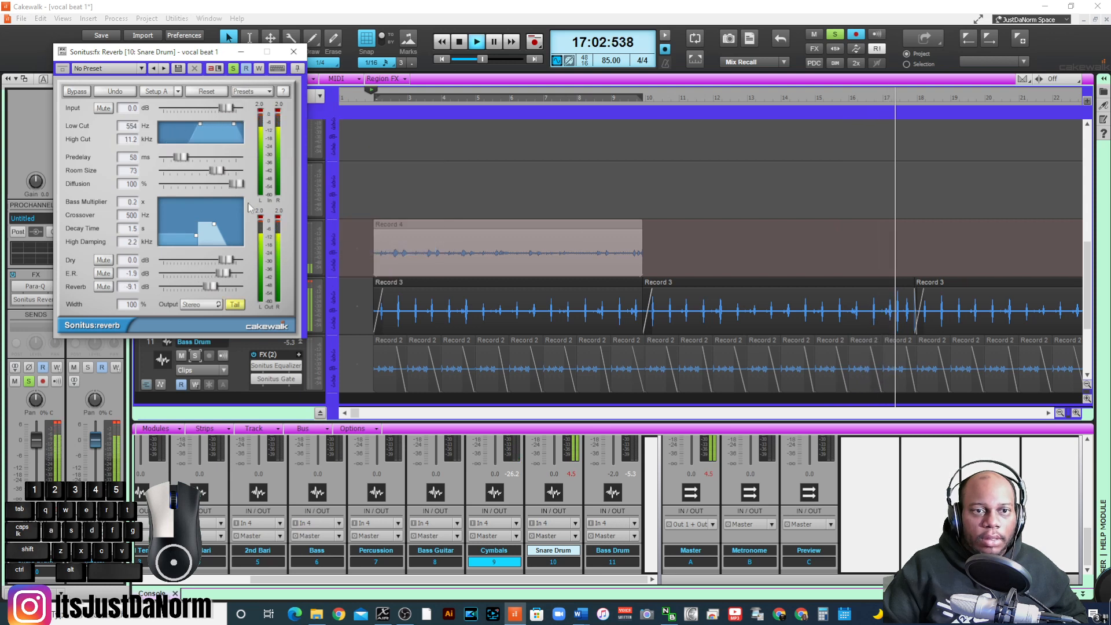
mouse_move(224, 273)
left_mouse_down()
mouse_move(188, 286)
mouse_move(202, 273)
left_mouse_up()
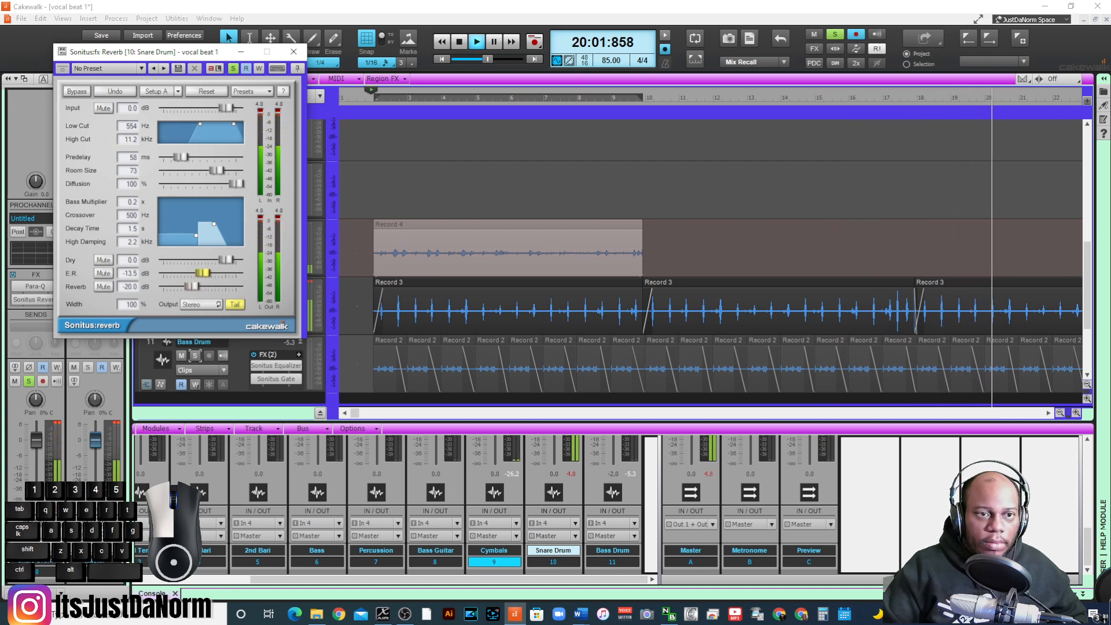
left_click(293, 51)
- Unsolo the Snare Drum and reduce its Sonitus Reverb further, to E.R. -26.9 dB and Reverb -29.0 dB
left_click(196, 298)
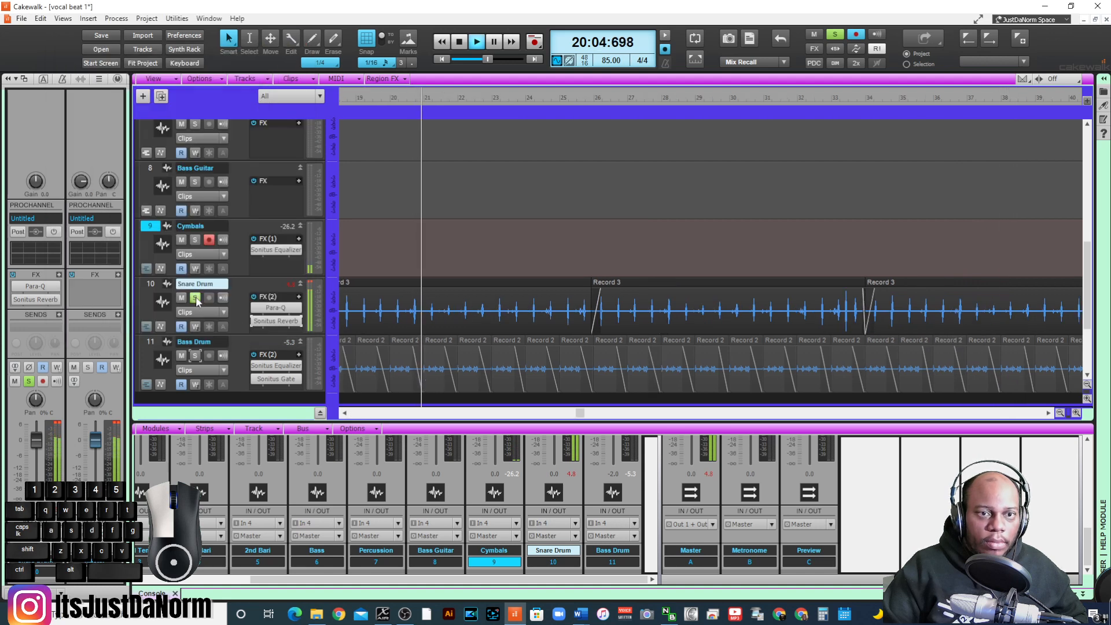
left_click(196, 298)
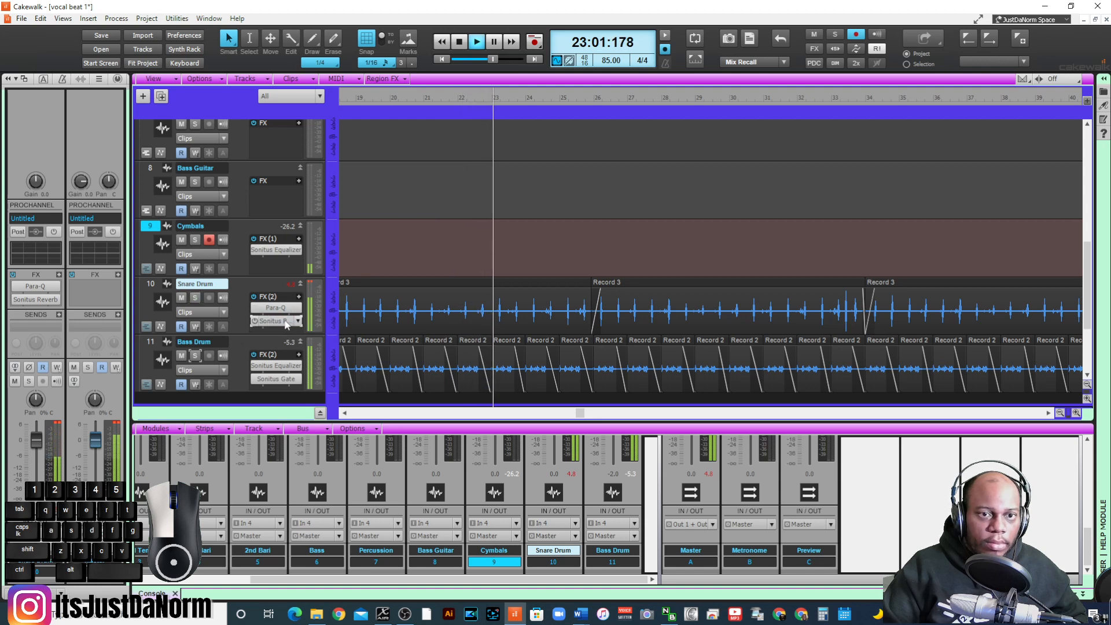
double_click(277, 321)
left_click_drag(203, 273, 184, 288)
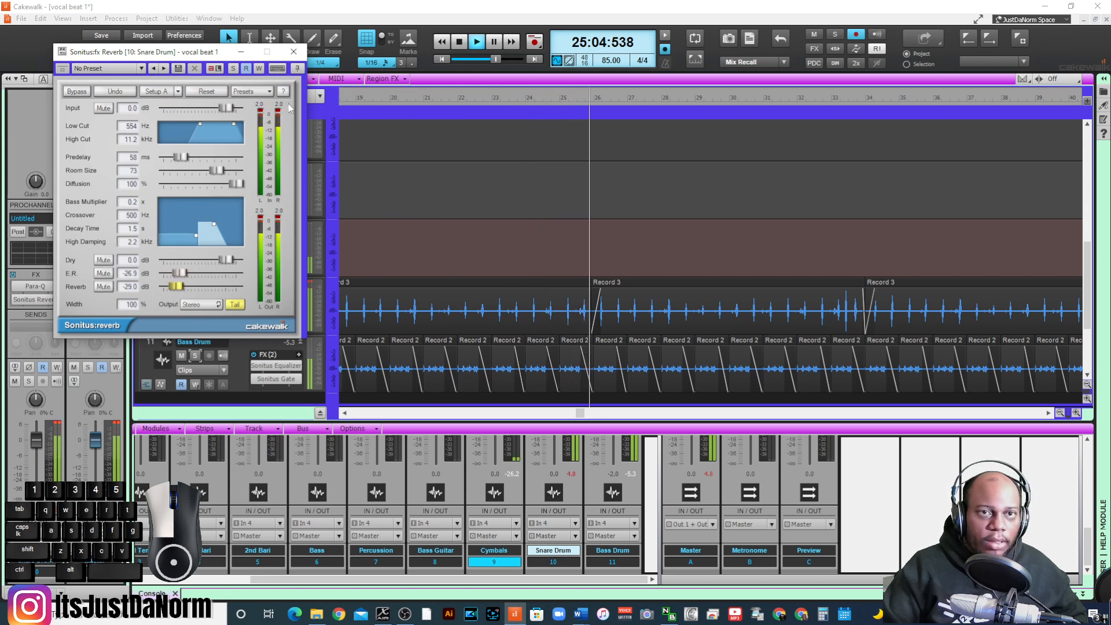
left_click(294, 52)
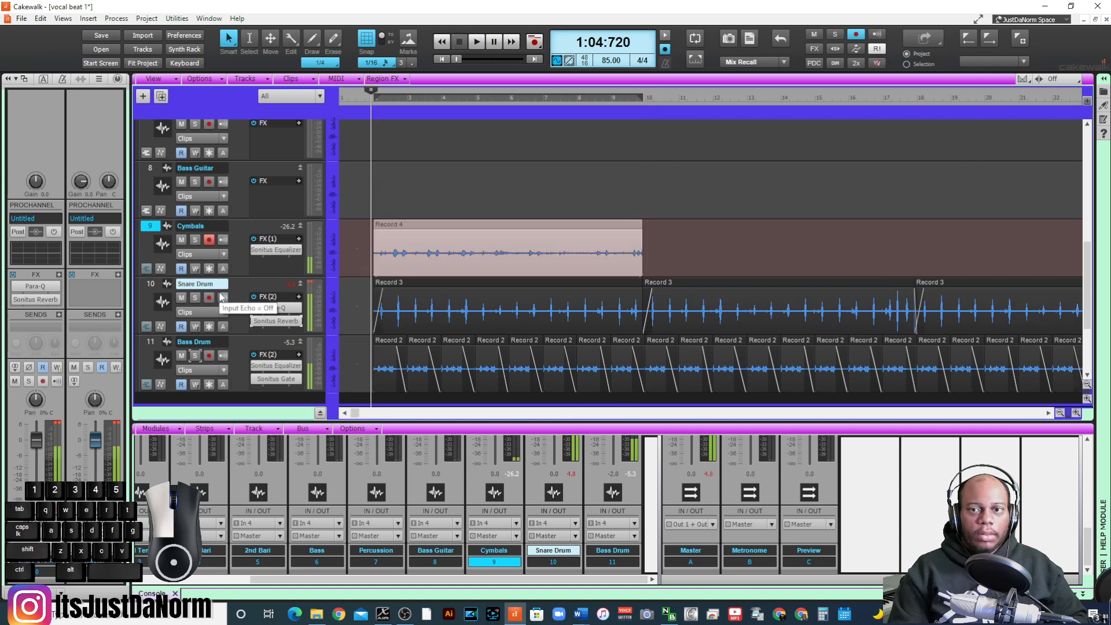
- Listen to the Cymbals, Snare Drum and Bass Drum tracks together from measure 1, beat 4, through about measure 7
left_click(352, 99)
key("space")
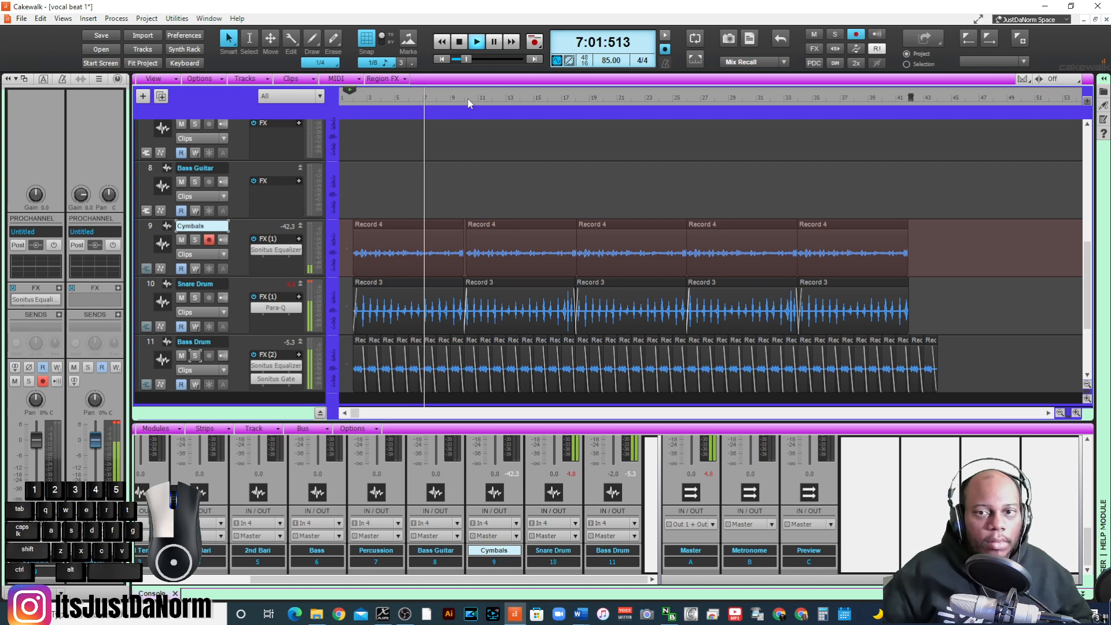
key("space")
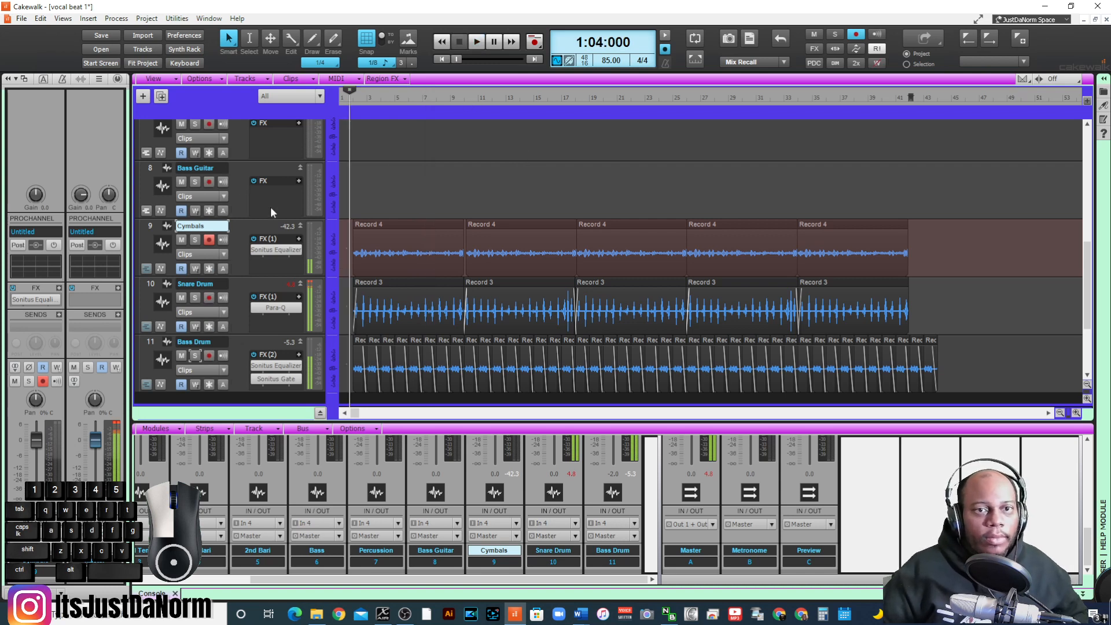
- Switch record arming from Cymbals to Bass Guitar and return to the start of the project
left_click(212, 241)
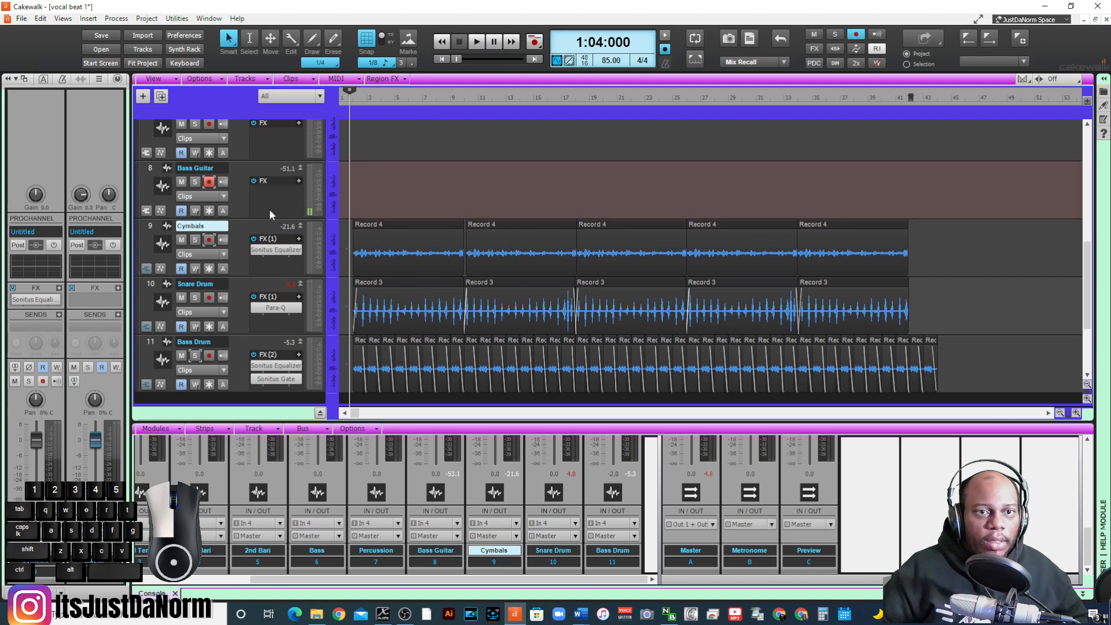
left_click(442, 60)
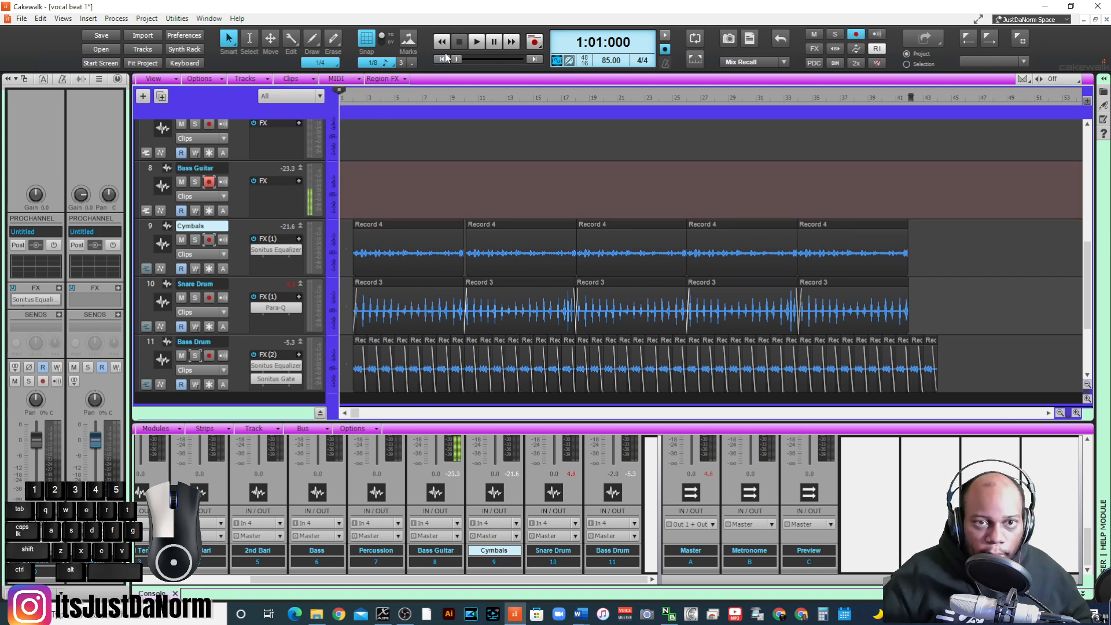
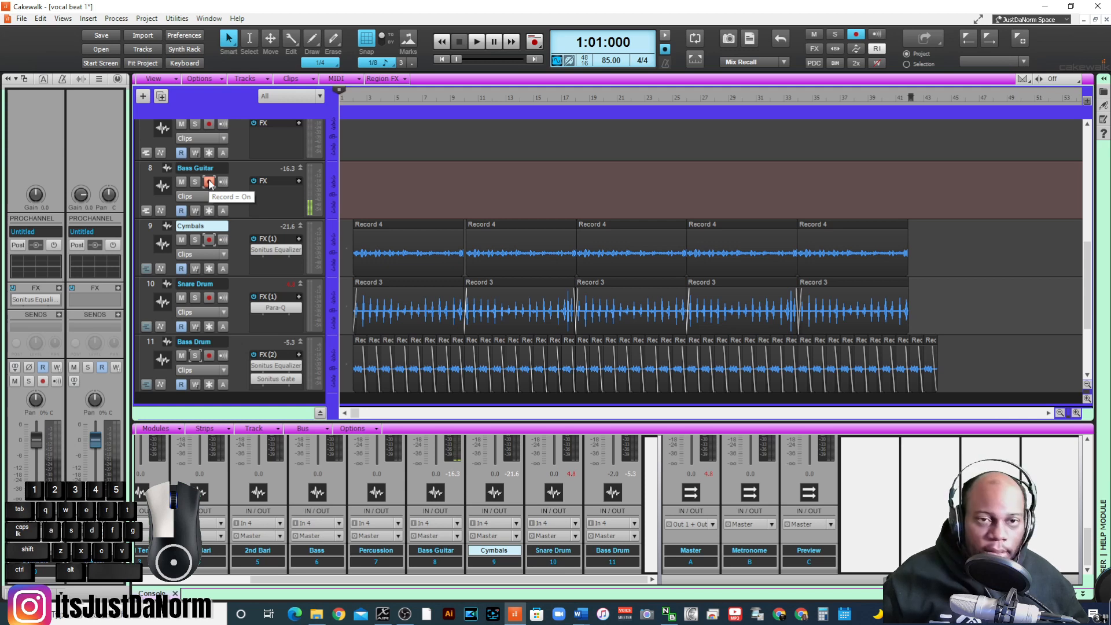
- Record a vocal bass line on the Bass Guitar track from the start of the project to just past measure 10
left_click(352, 100)
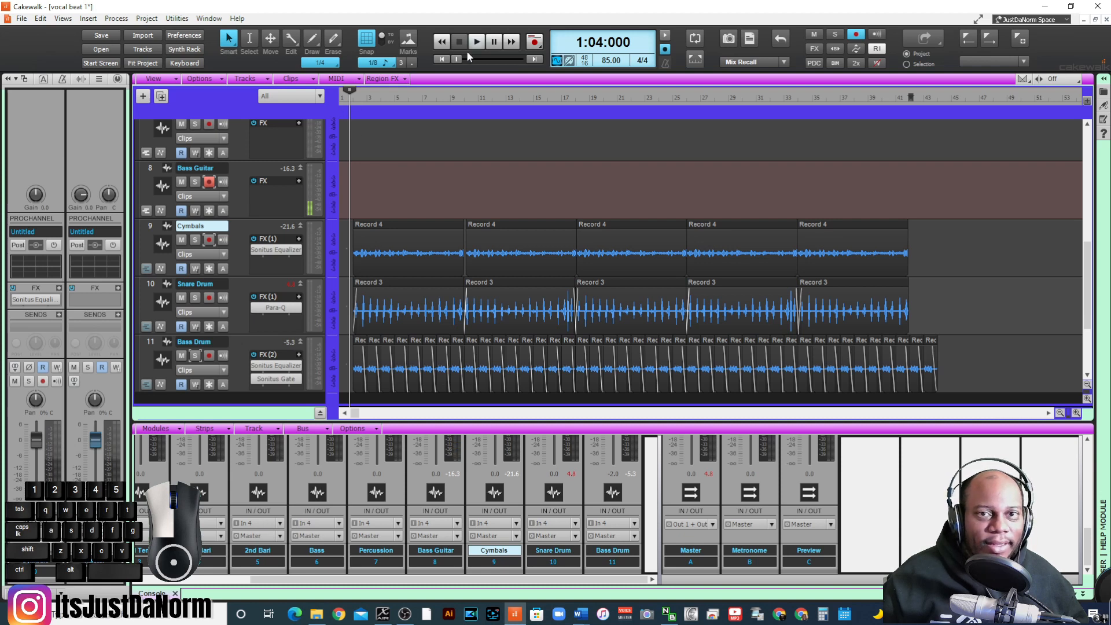
left_click(442, 60)
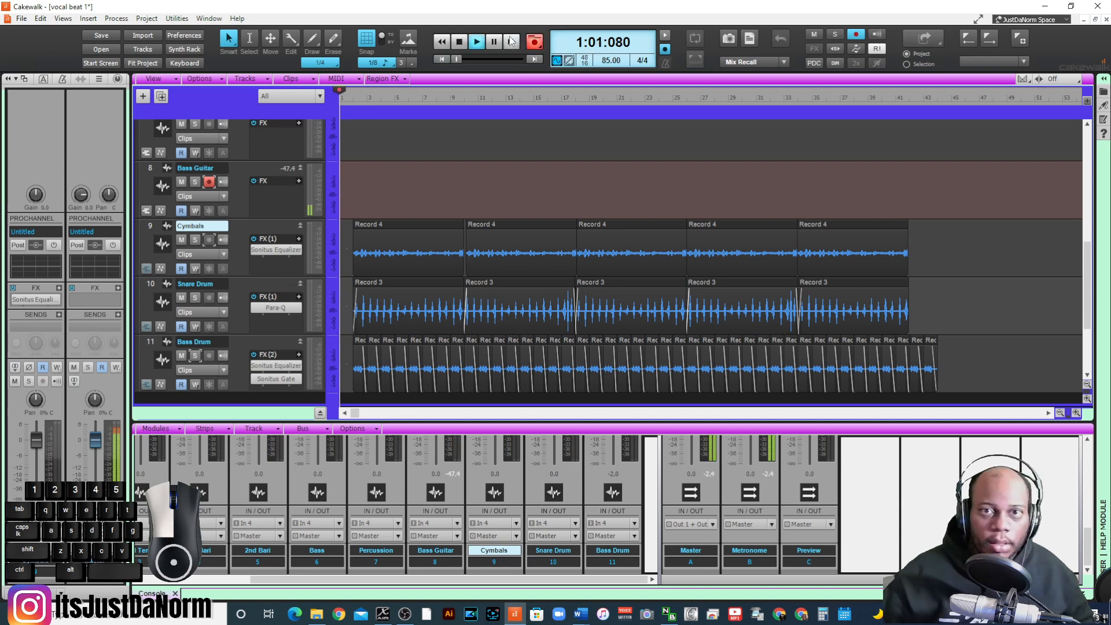
key("space")
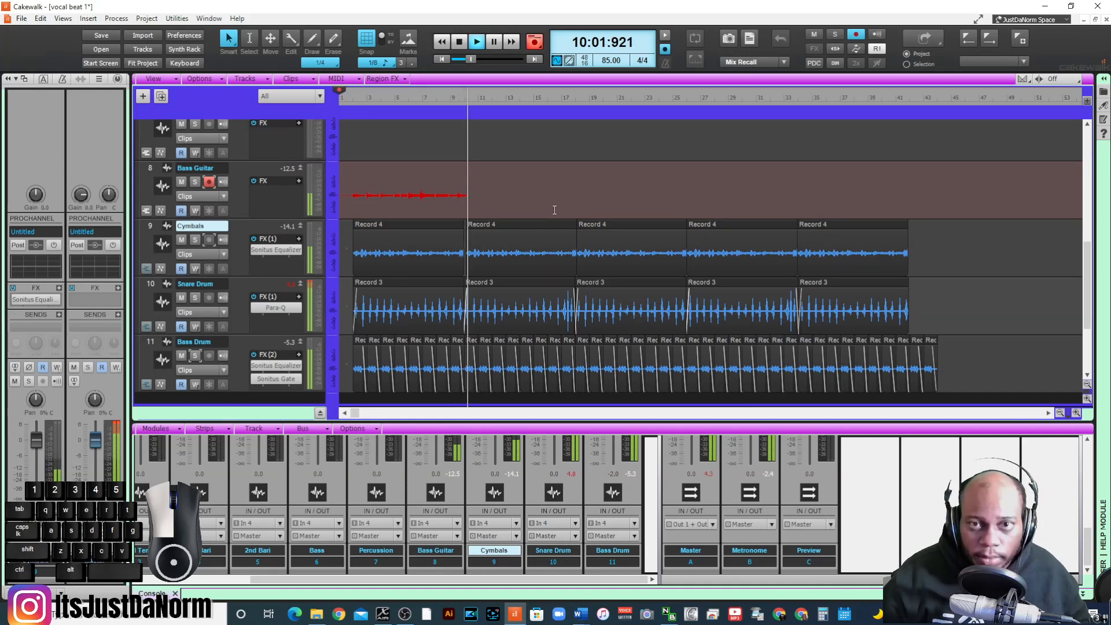
key("space")
key("space")
- Repeat the Bass Guitar clip every eight measures from measure 2, and audition it with the drums and soloed
left_click(492, 181)
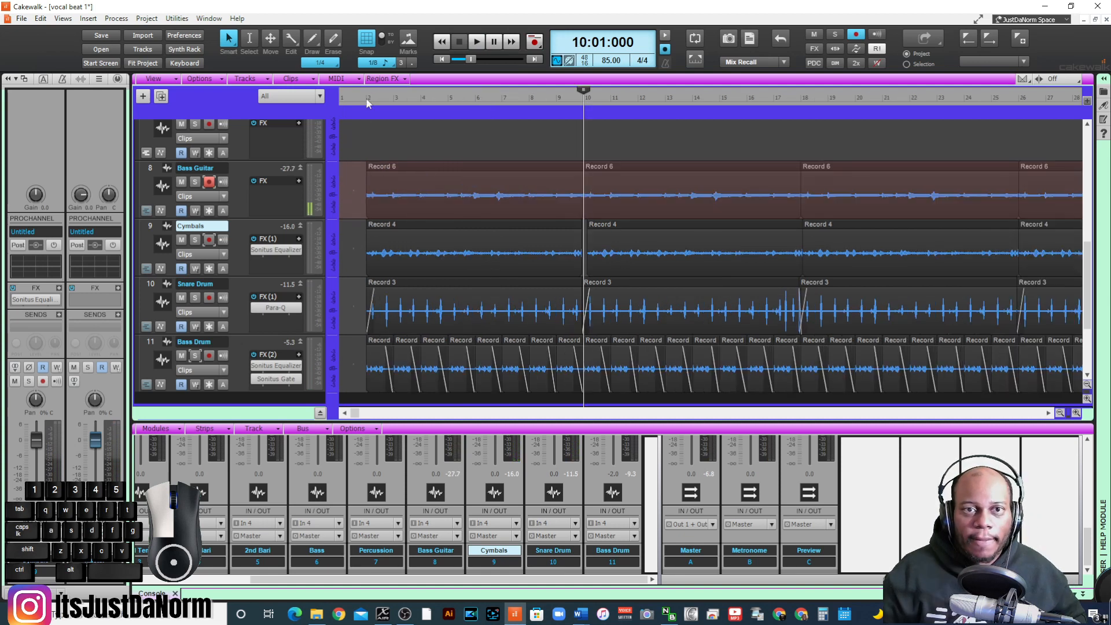
key("space")
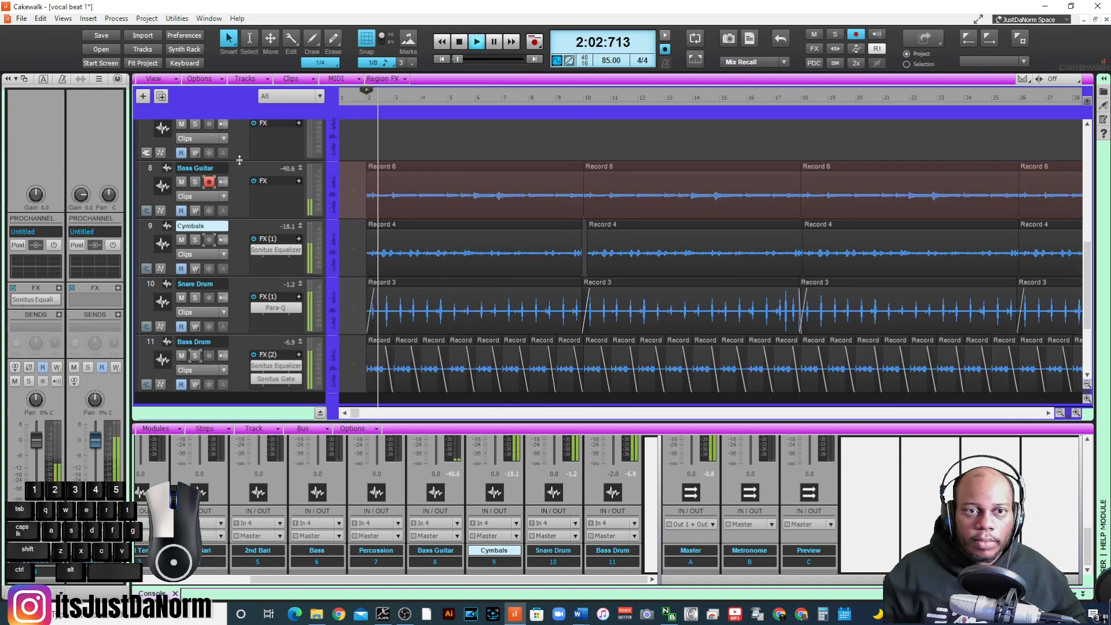
left_click(196, 183)
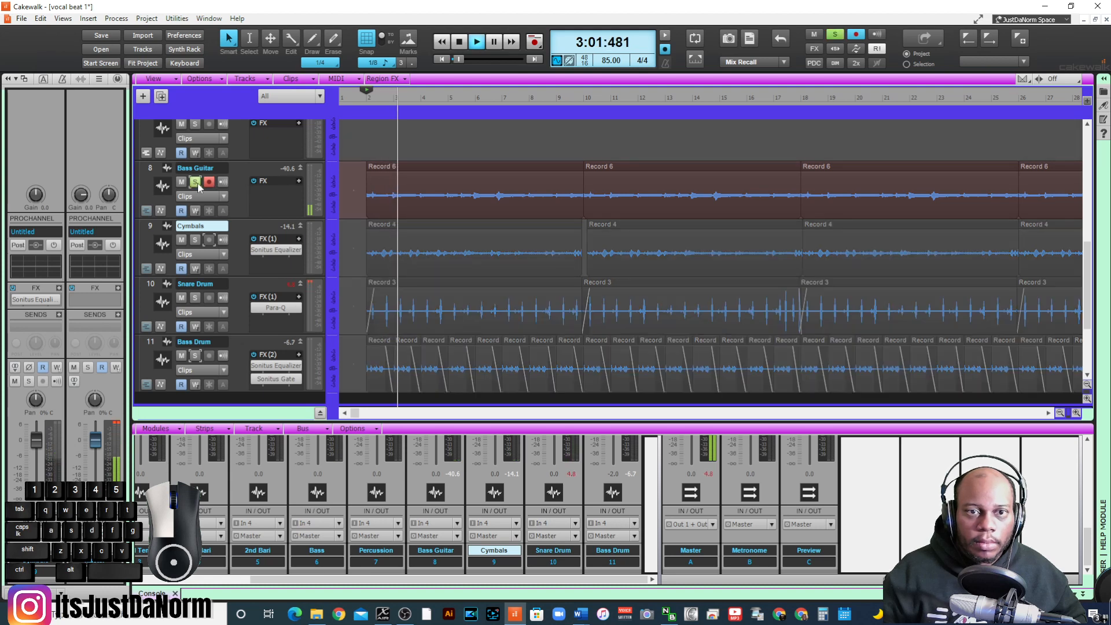
key("space")
- Insert Sonitus Compressor on the Bass Guitar track, load the Bass Guitar music preset and raise its gain to 8.1 dB
left_click(440, 174)
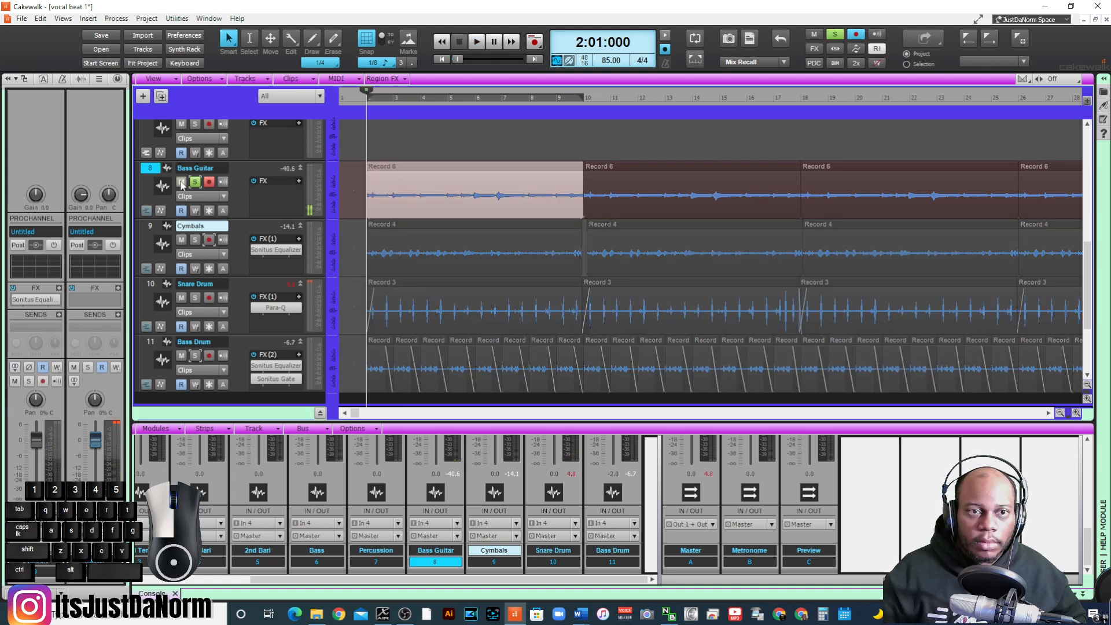
right_click(278, 200)
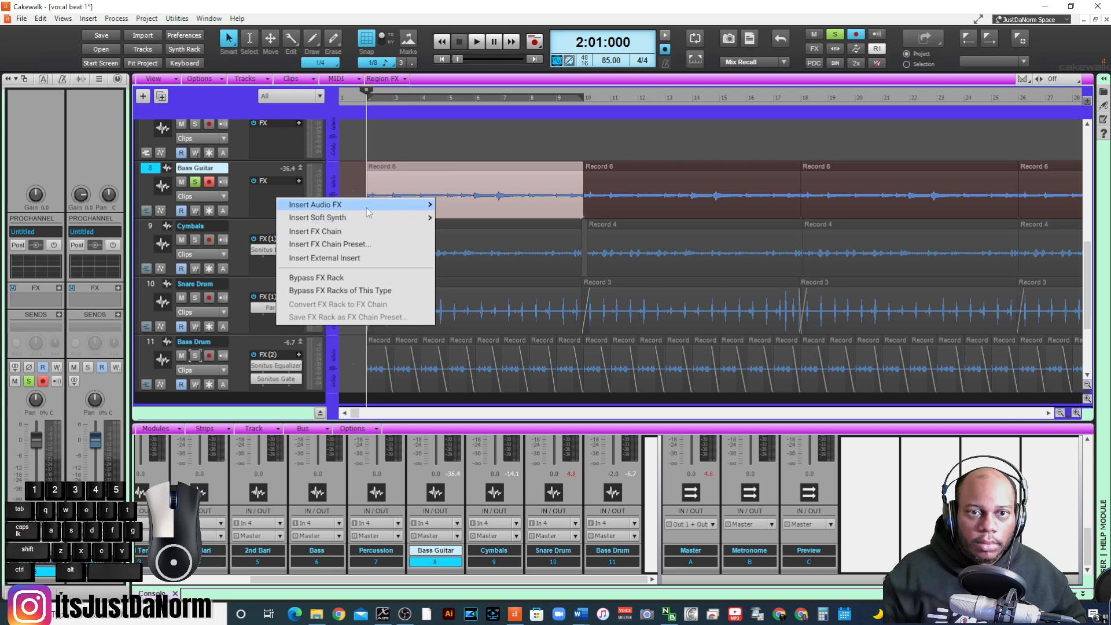
mouse_move(370, 206)
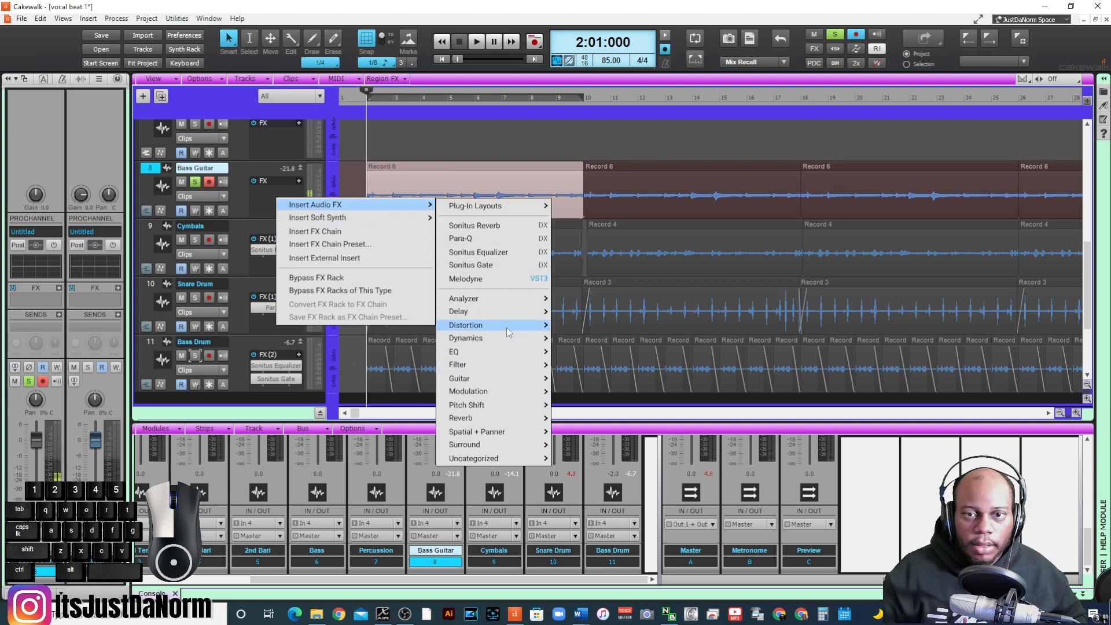
mouse_move(512, 342)
left_click(614, 271)
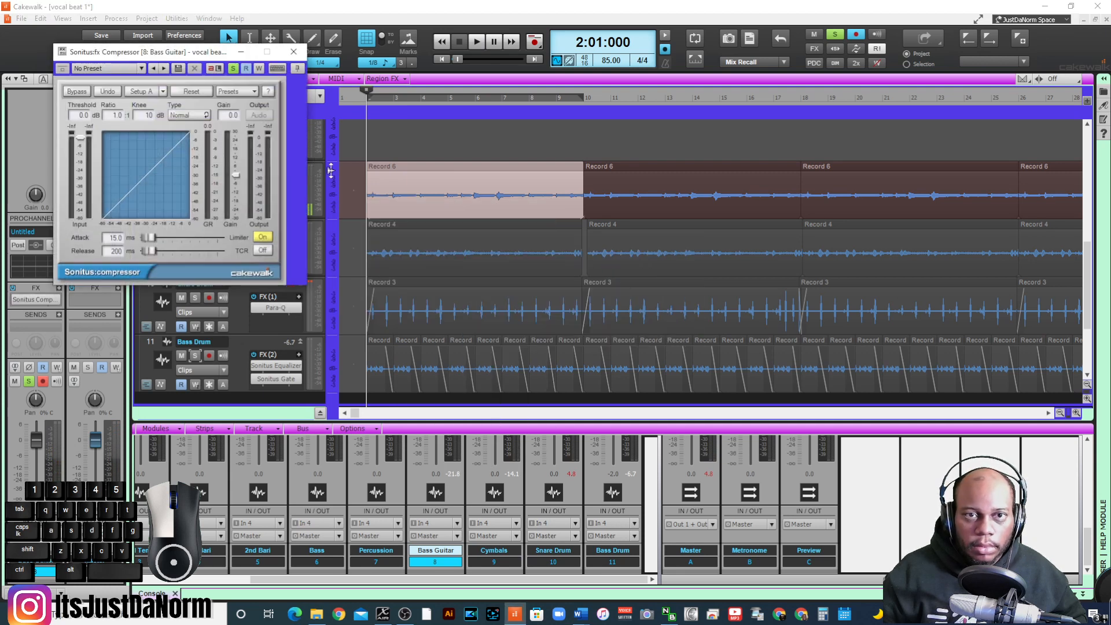
left_click(238, 92)
mouse_move(276, 148)
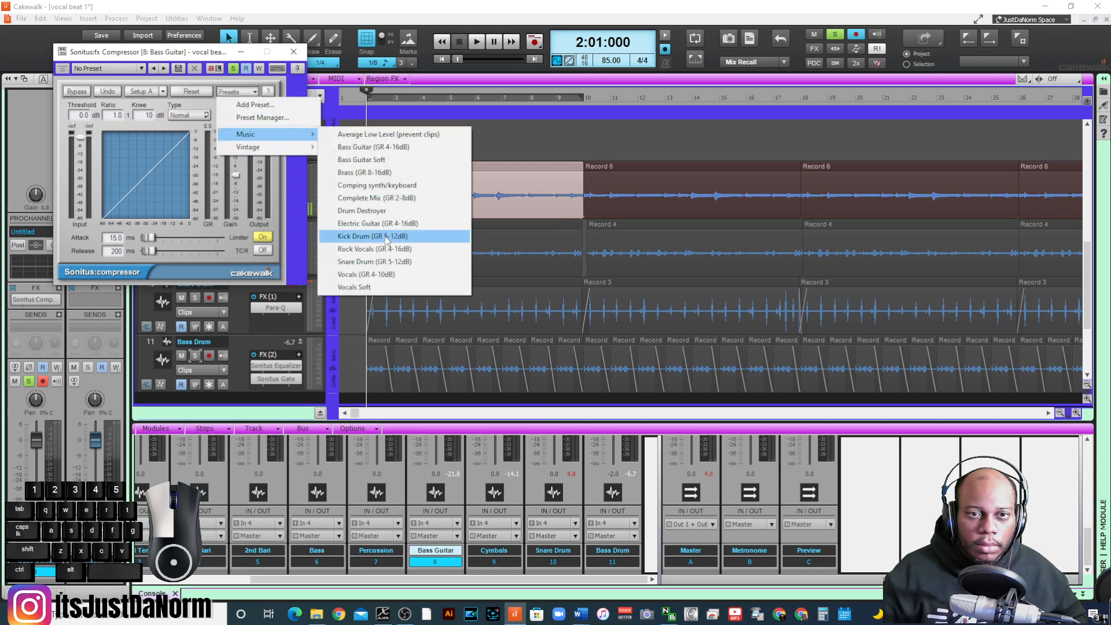
left_click(389, 147)
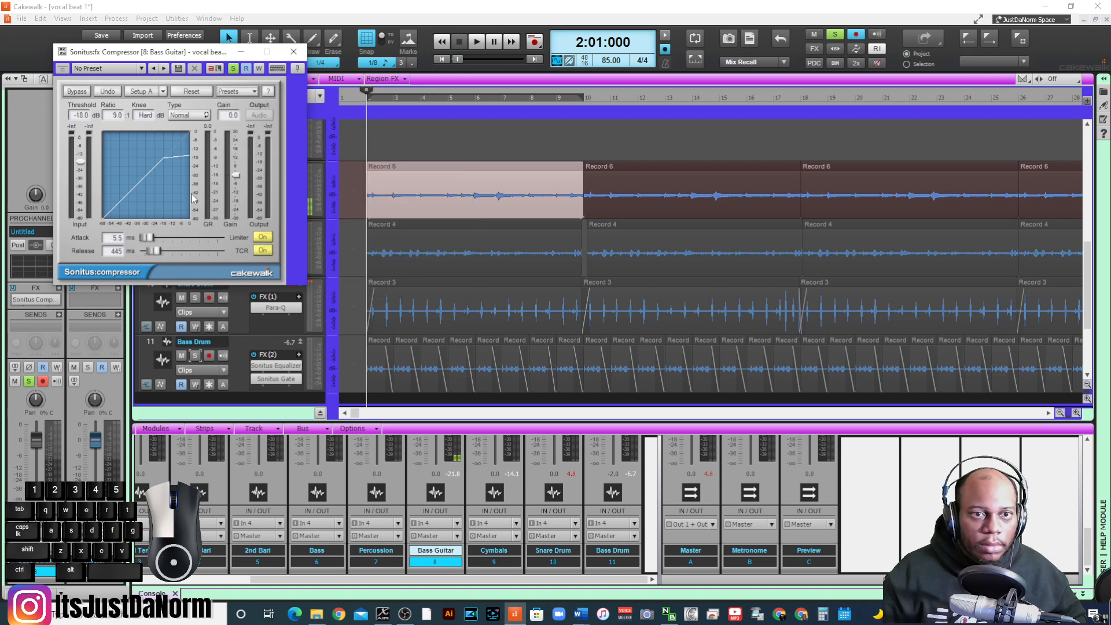
key("space")
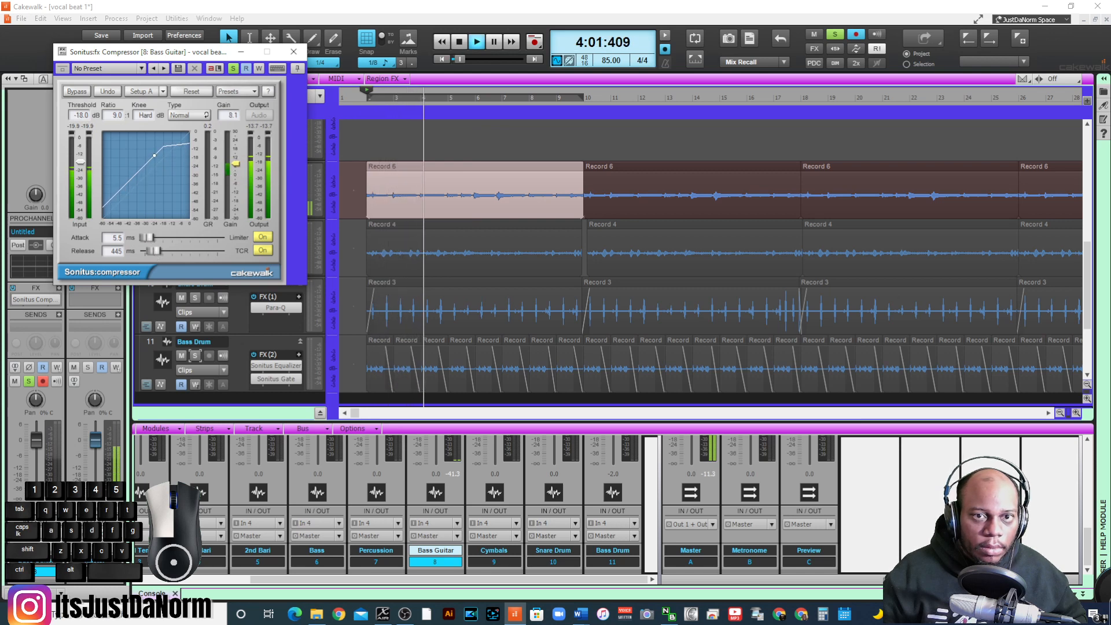
left_click(293, 52)
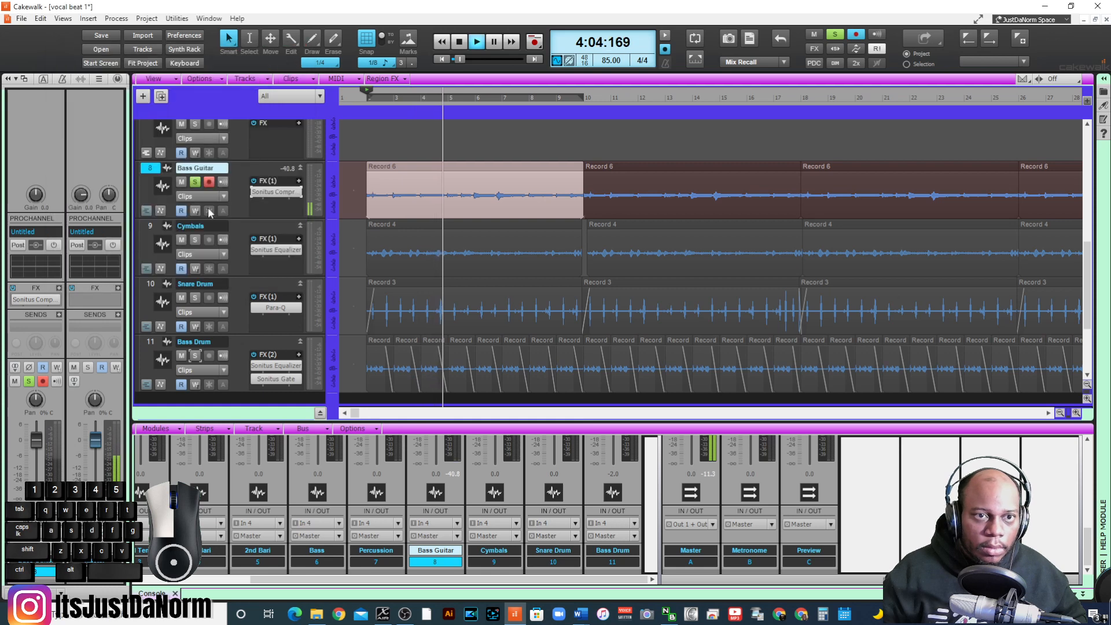
- Unsolo and disarm the Bass Guitar track, and lower its volume to -2.9 dB while checking it against the drums
left_click(195, 182)
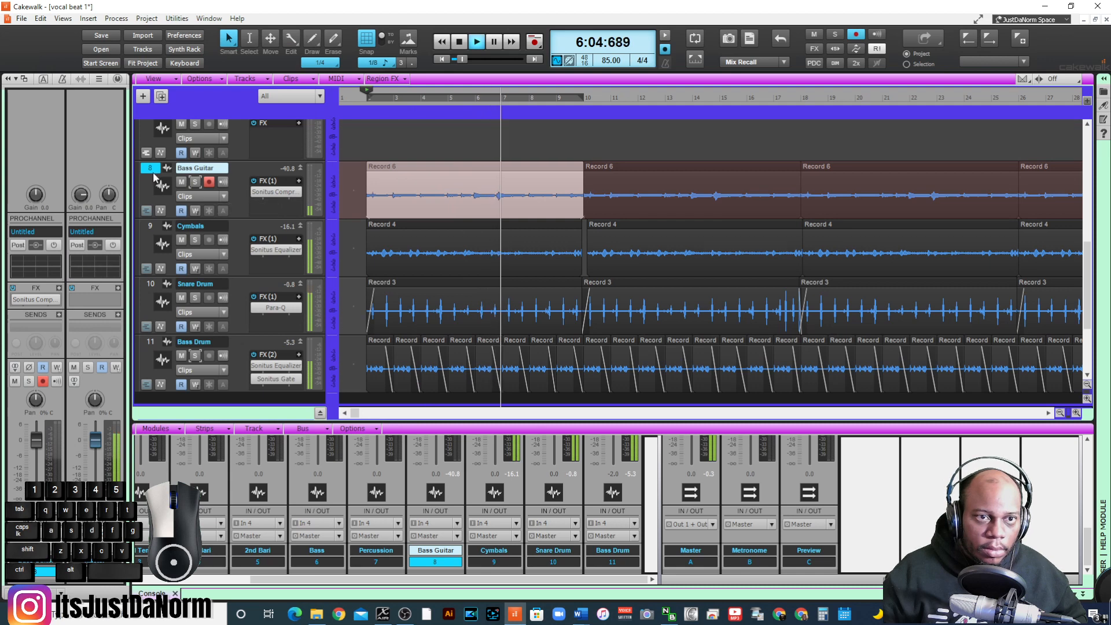
key("space")
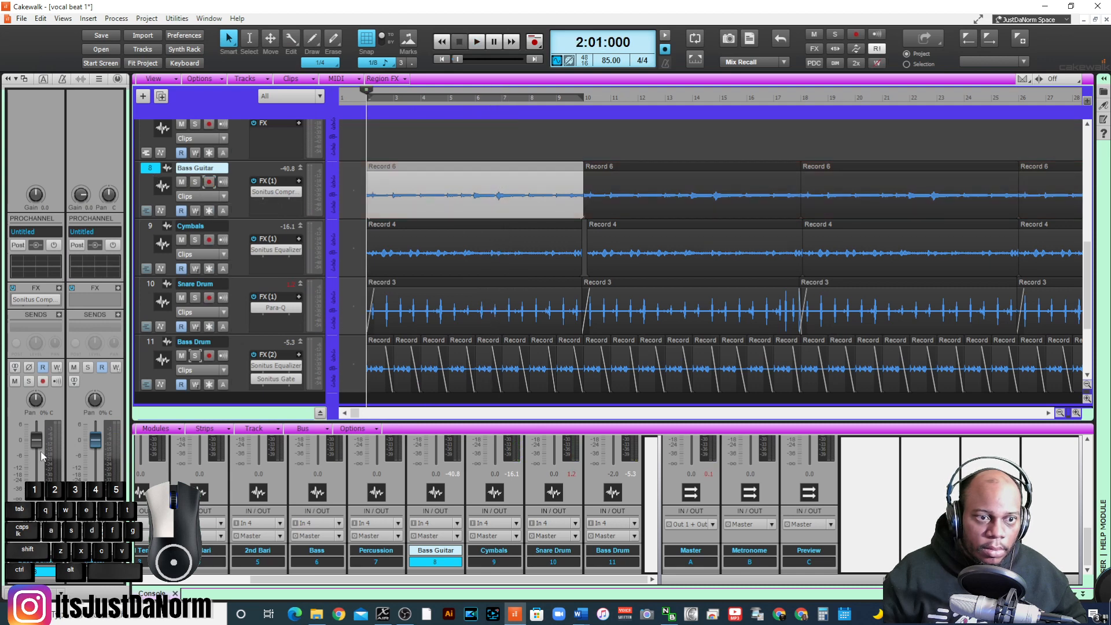
key("space")
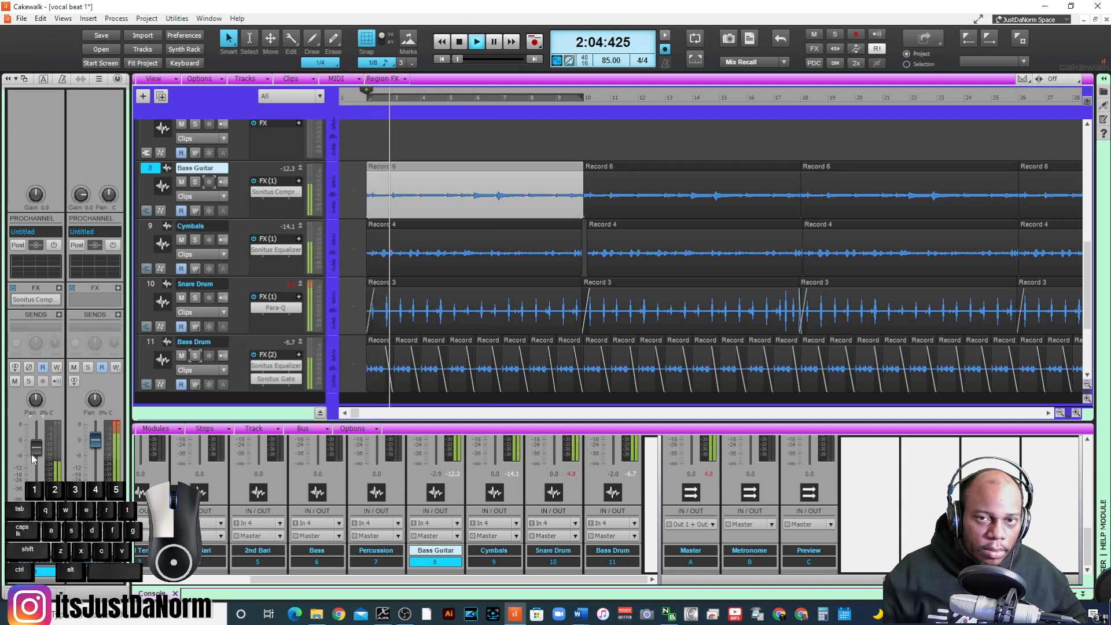
key("space")
right_click(275, 200)
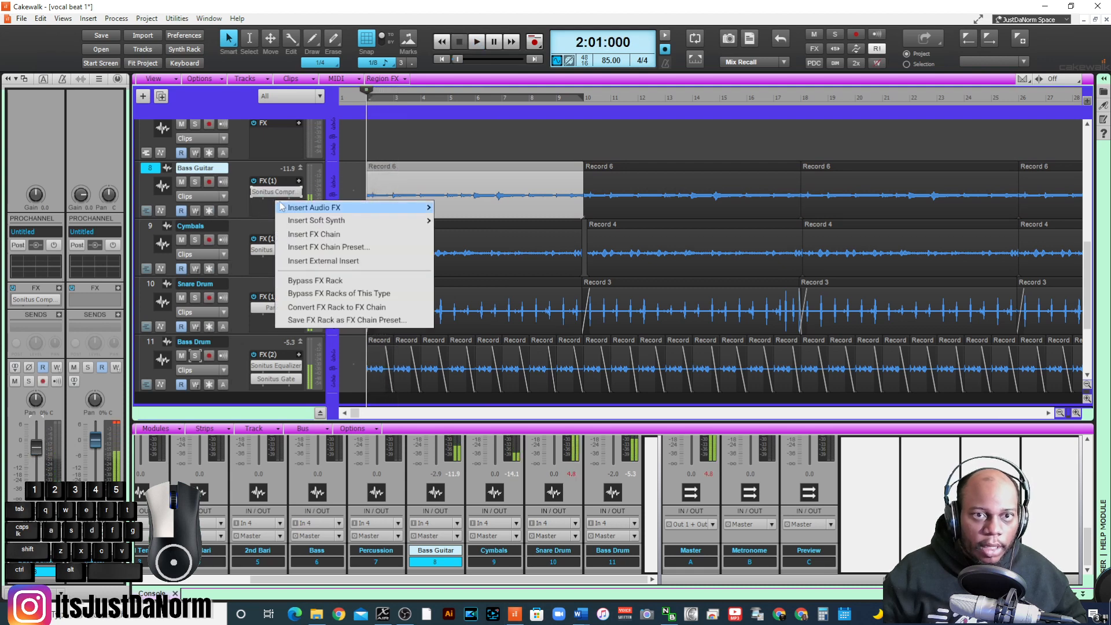
mouse_move(344, 209)
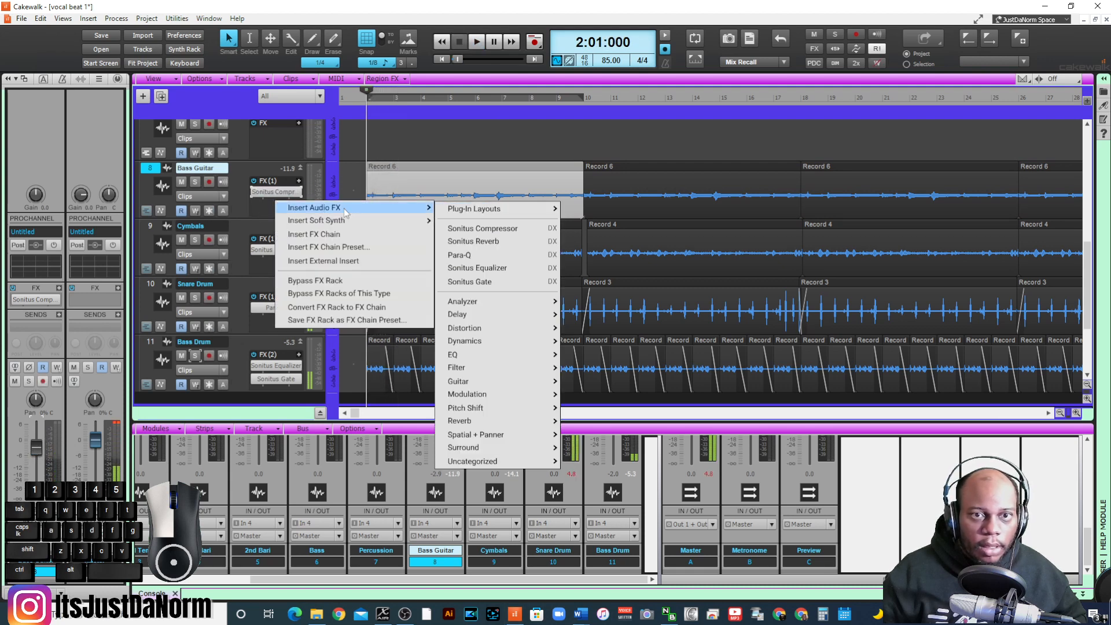
left_click(257, 207)
right_click(257, 208)
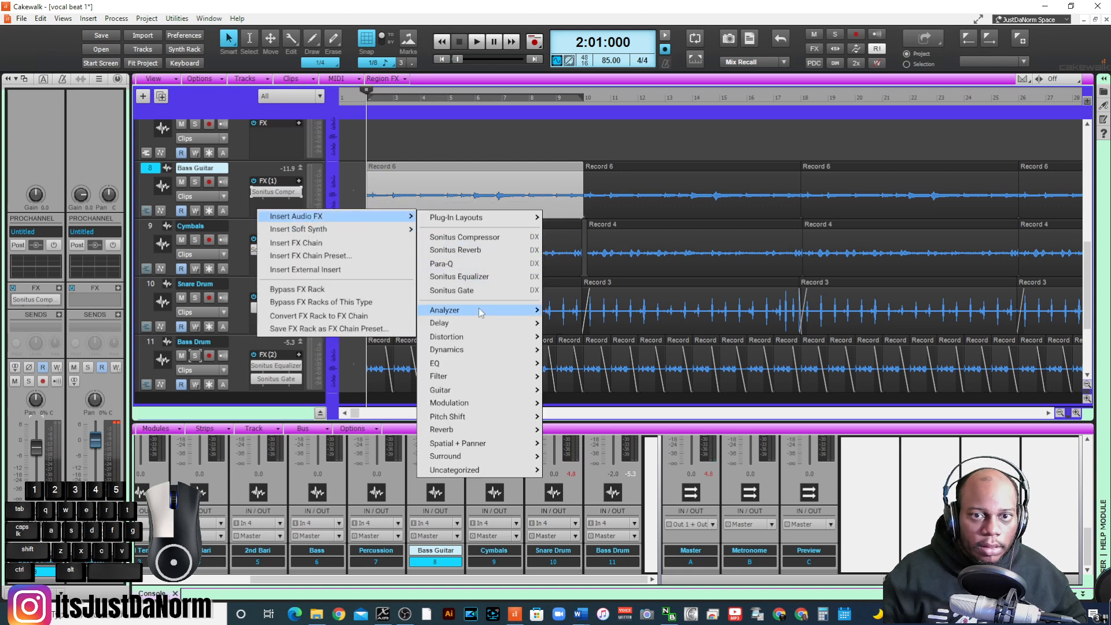
left_click(253, 206)
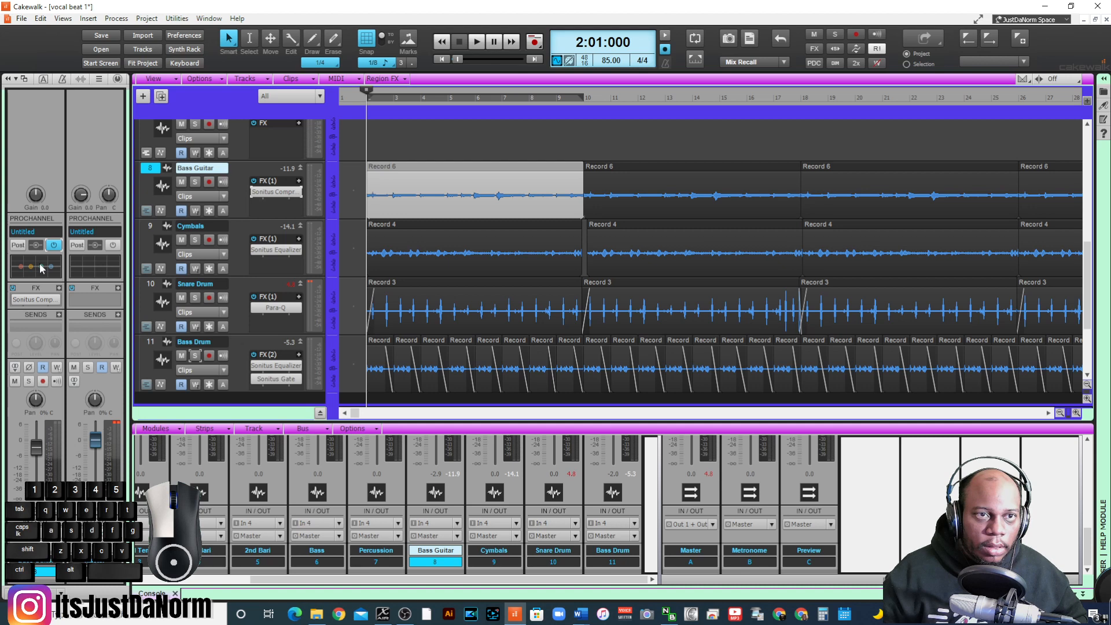
- In the Bass Guitar's QuadCurve Equalizer, boost the low band about 6 dB at 174 Hz and cut the low-mid about 7 dB at 536 Hz
left_click(118, 79)
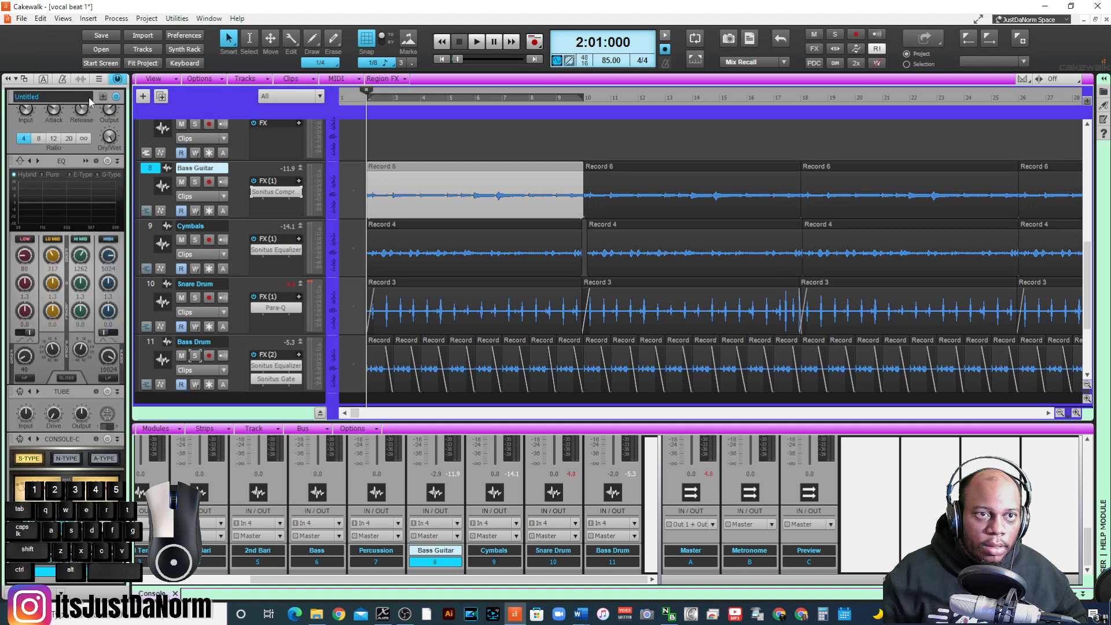
left_click(56, 207)
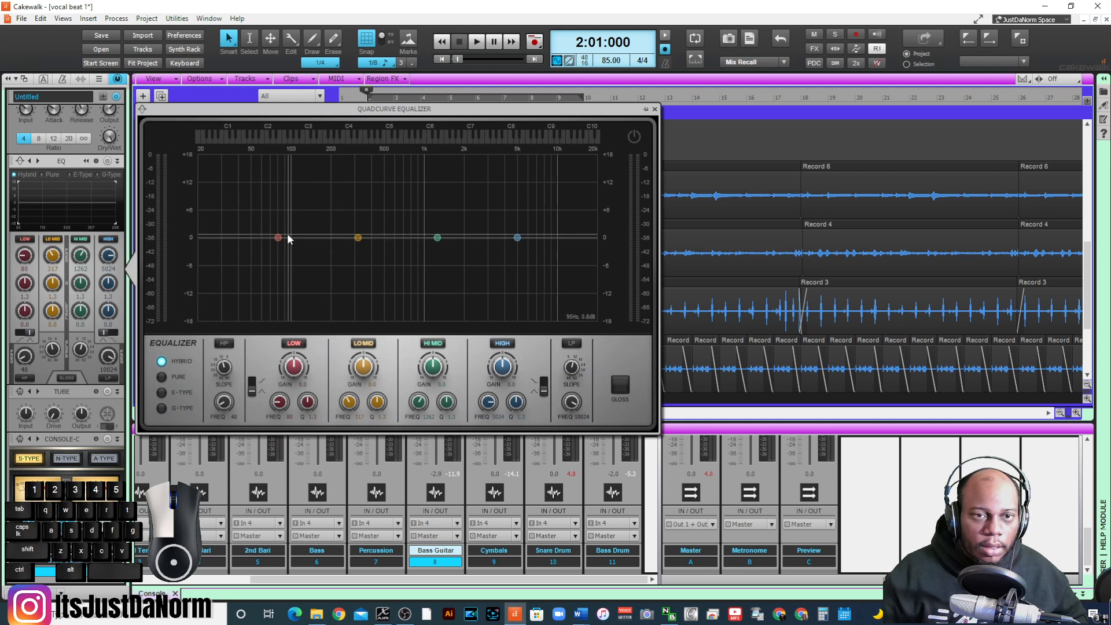
left_click_drag(278, 237, 389, 270)
key("space")
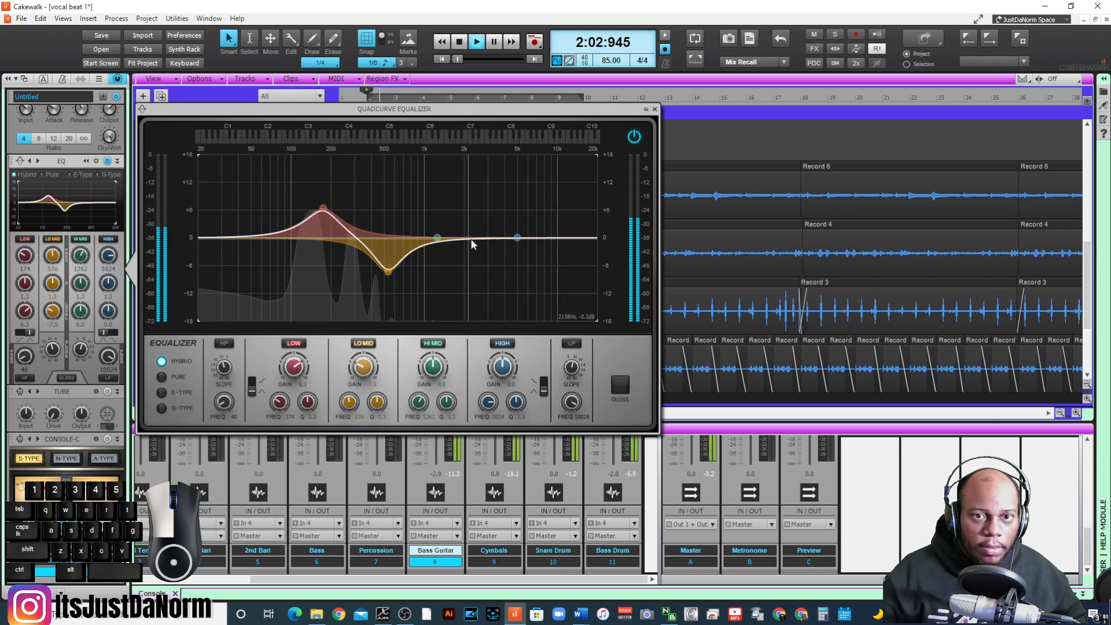
- Refine the Bass Guitar EQ during playback: high -1.7 dB at 5886 Hz, low 5.3 dB at 243 Hz, low-mid -4.6 dB at 505 Hz
mouse_move(517, 237)
left_mouse_down()
mouse_move(540, 237)
mouse_move(526, 246)
left_mouse_up()
left_click_drag(325, 209, 343, 213)
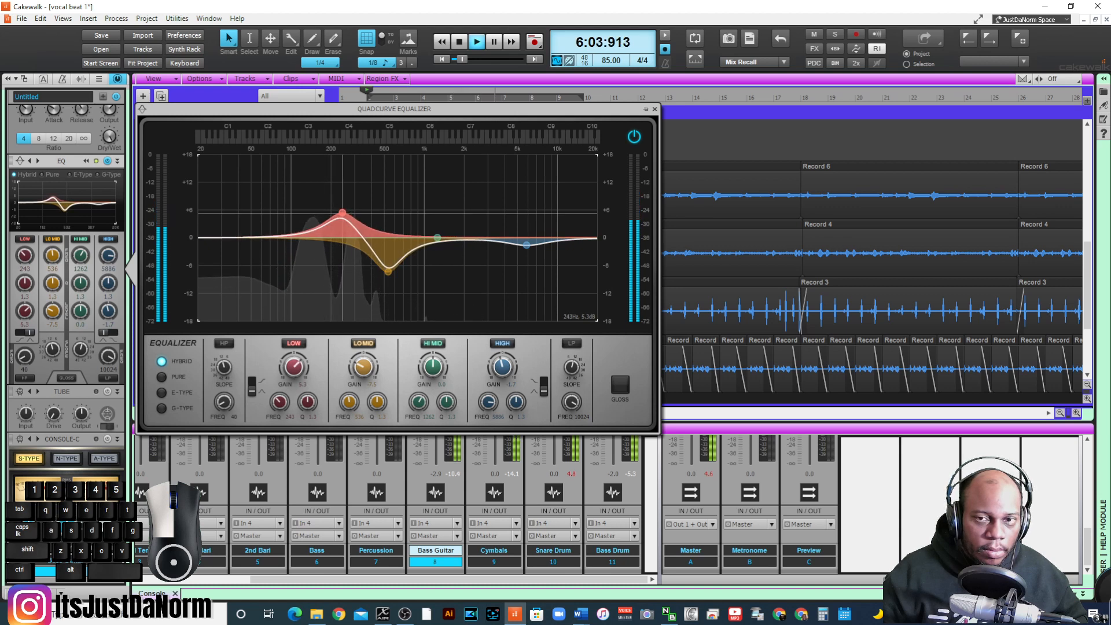
mouse_move(388, 270)
left_mouse_down()
mouse_move(383, 225)
mouse_move(362, 234)
mouse_move(359, 251)
mouse_move(370, 226)
mouse_move(373, 260)
mouse_move(421, 262)
mouse_move(385, 258)
left_mouse_up()
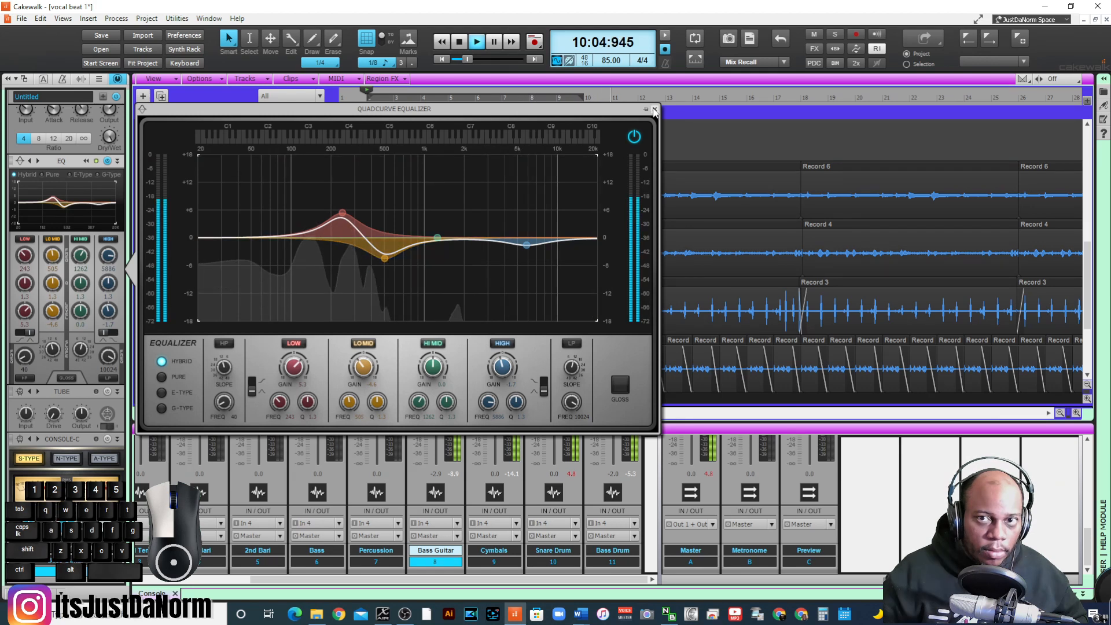
left_click(654, 109)
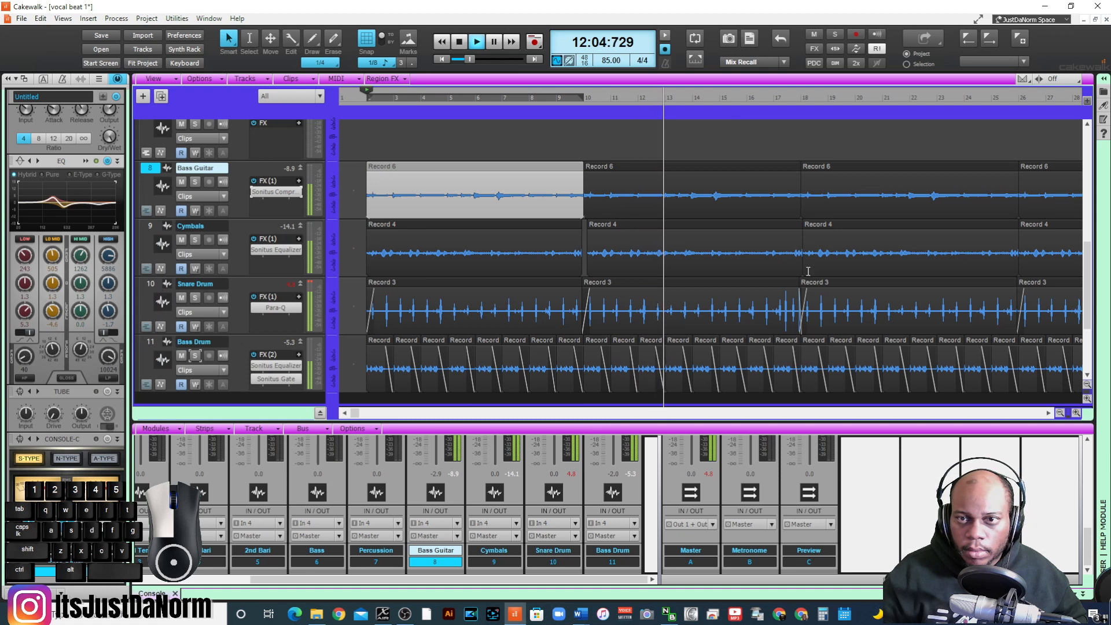
key("space")
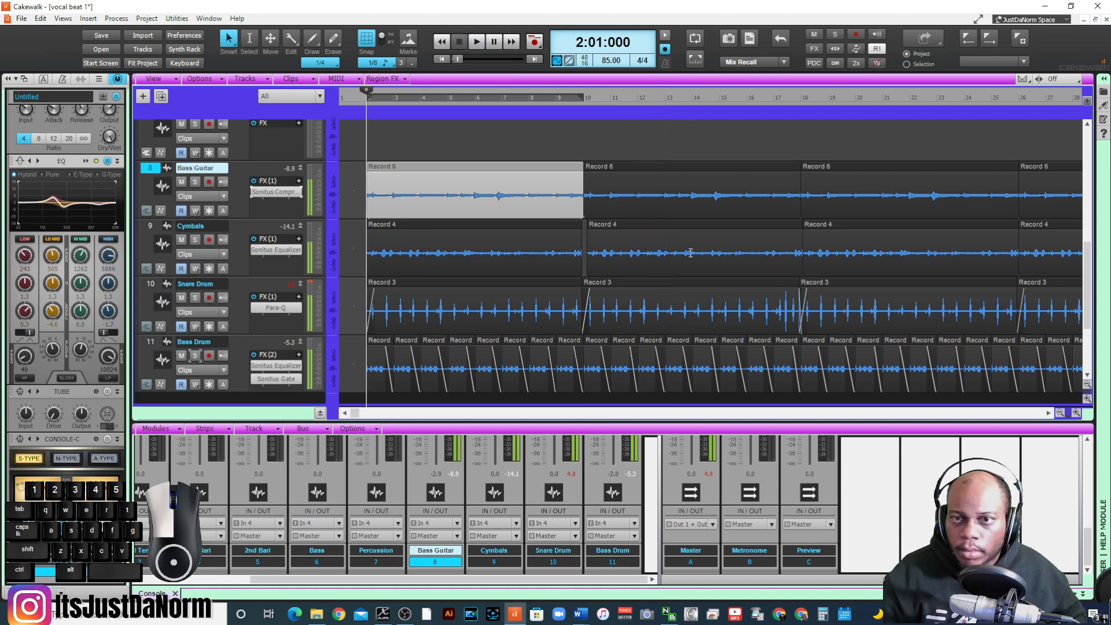
- Select the second, third and fourth Cymbals clips and shift them slightly earlier so the first of them starts at measure 10
left_click(685, 235)
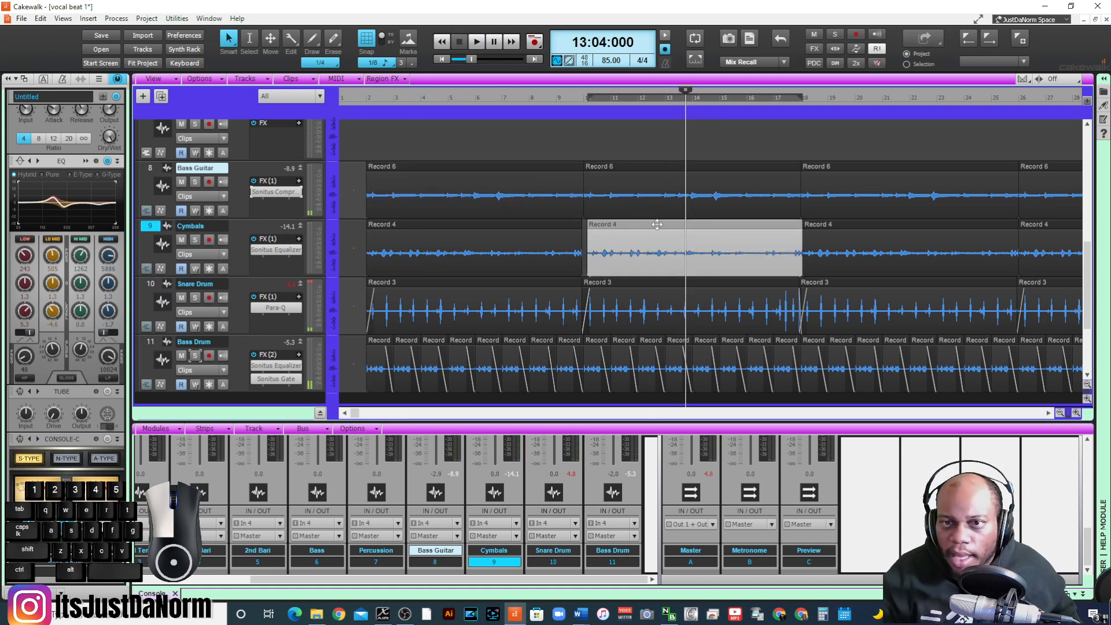
left_click(823, 228, "ctrl")
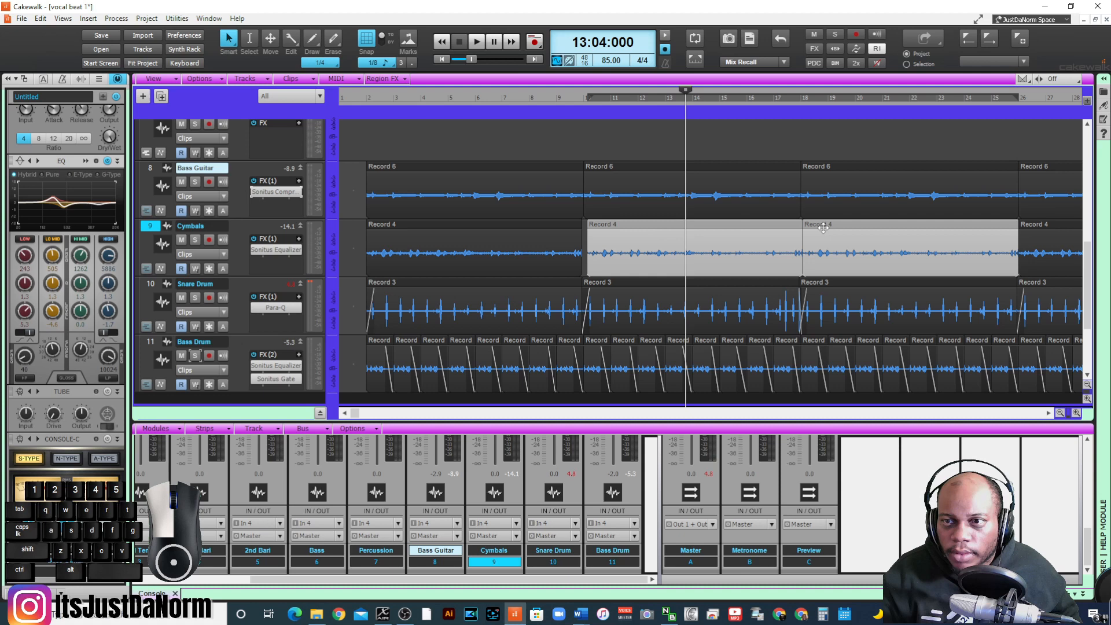
left_click(1074, 226, "ctrl")
left_click_drag(646, 227, 642, 229)
- Listen from measure 13, beat 4, to the shifted Cymbals clips, both soloed and together with the other tracks
key("space")
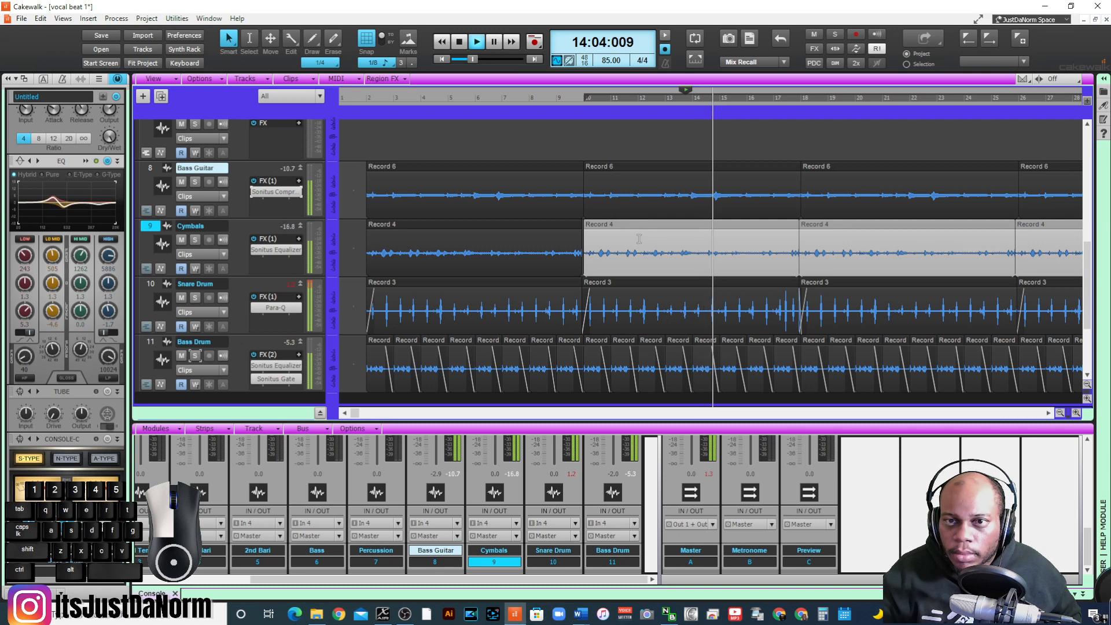
left_click(1049, 413)
left_click(1048, 414)
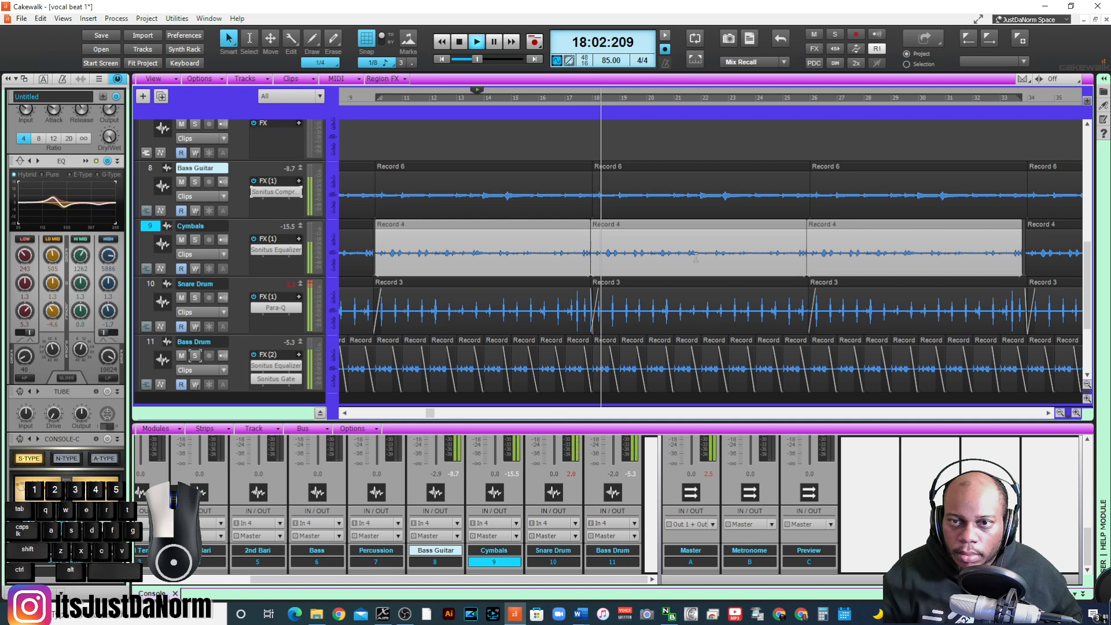
left_click(195, 240)
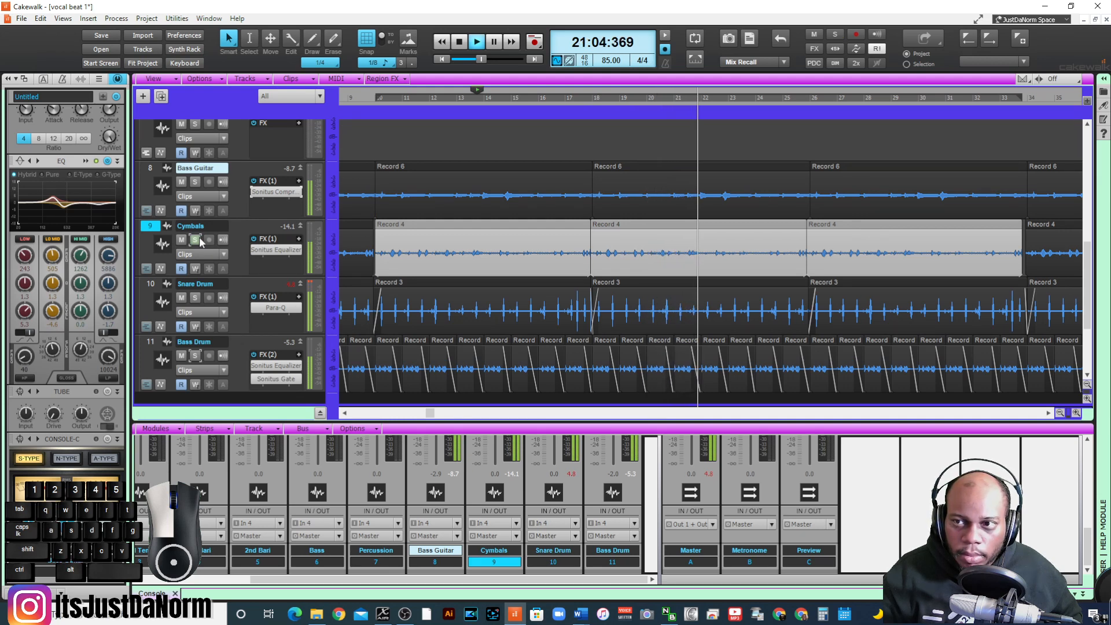
key("space")
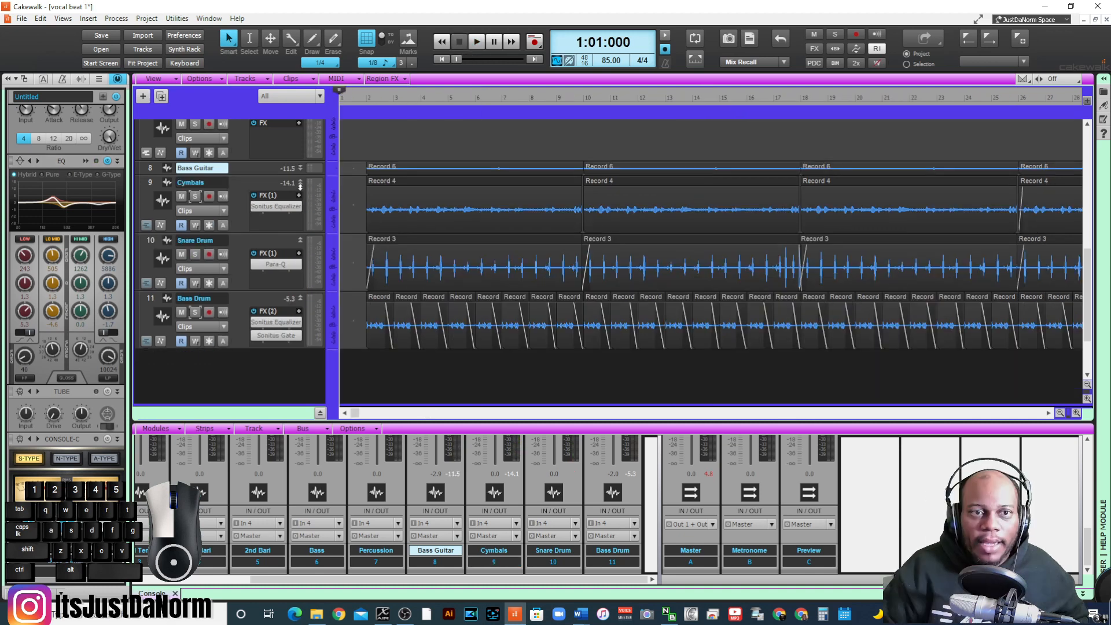
- Collapse the Bass Guitar, Cymbals, Snare Drum and Bass Drum tracks to minimum height
left_click(301, 186)
double_click(300, 182)
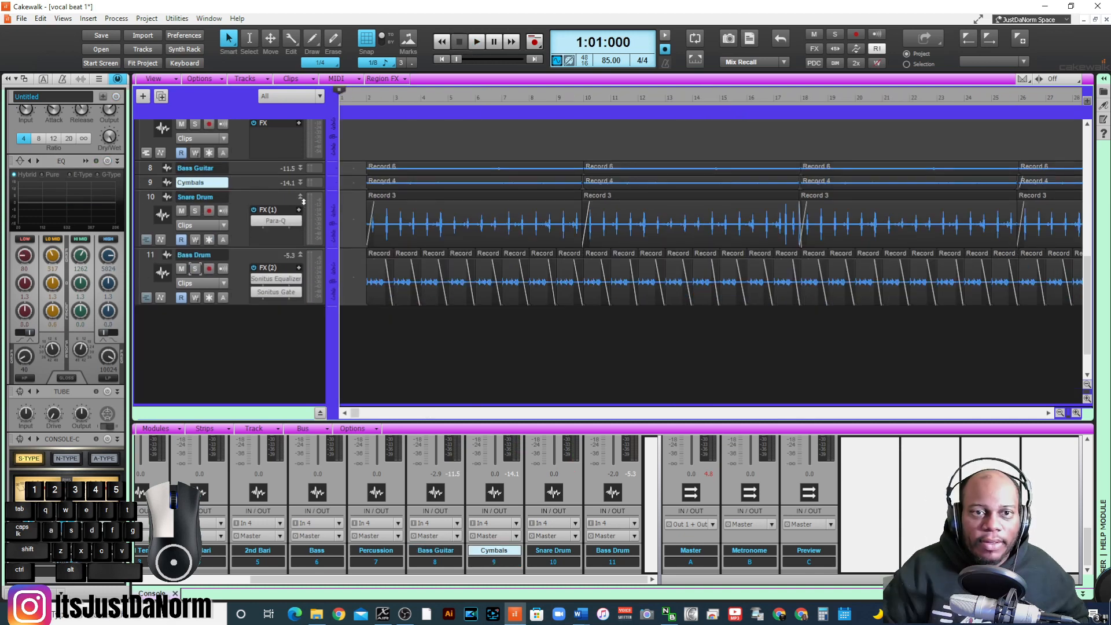
double_click(300, 196)
double_click(302, 210)
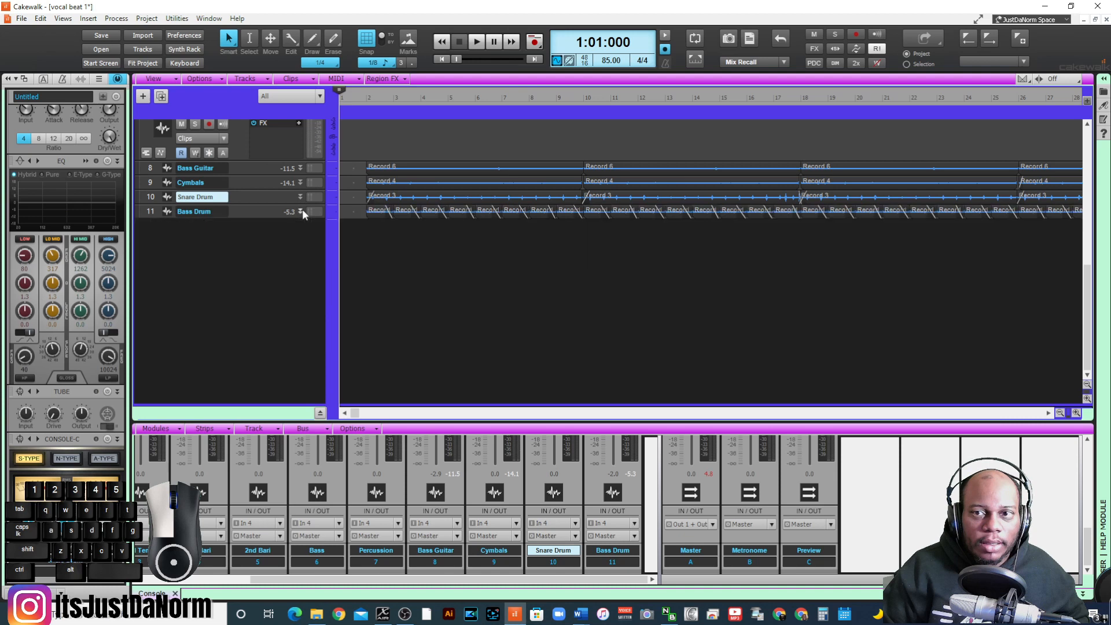
- Arm the Percussion track, rehearse over the beat from measure 1, beat 3, and record a vocal take through measure 9
scroll(224, 229, "up", 3)
scroll(234, 255, "up", 1)
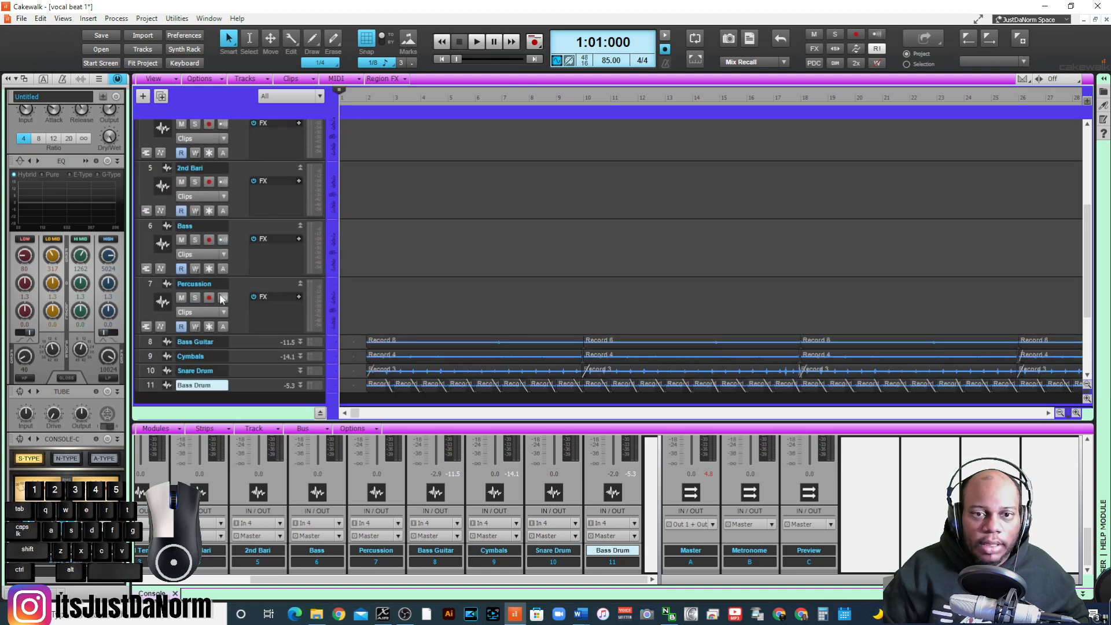
left_click(359, 98)
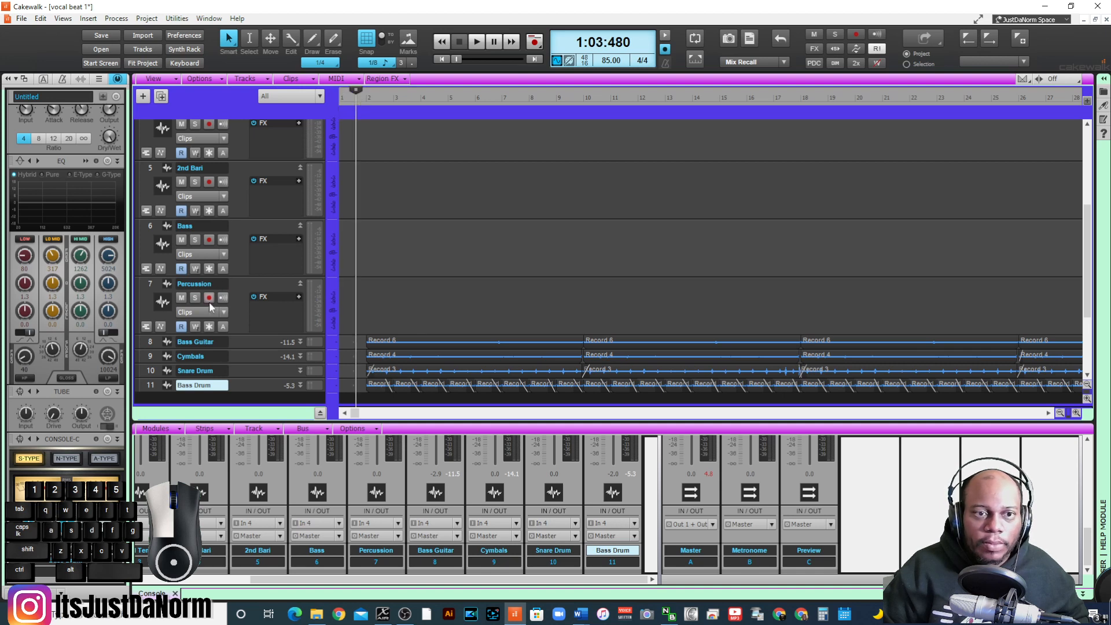
key("space")
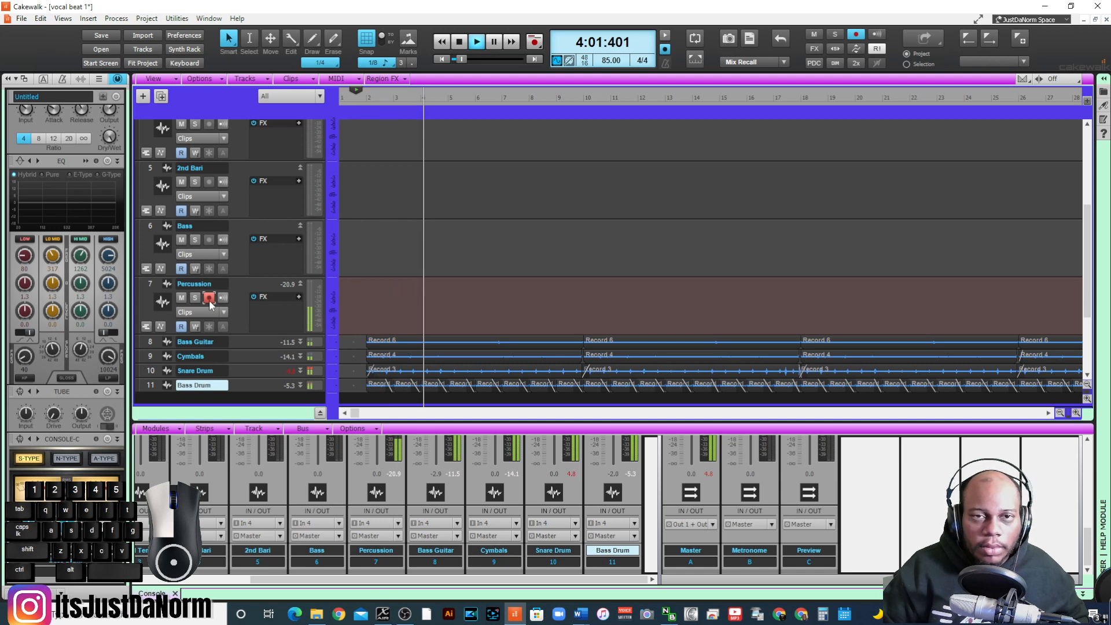
key("space")
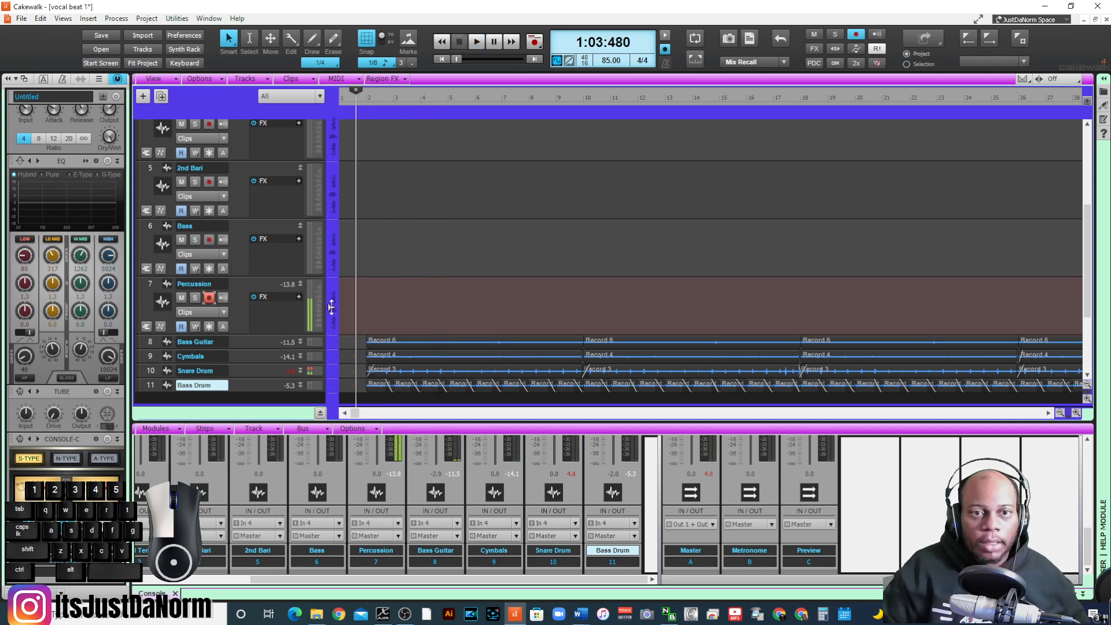
key("space")
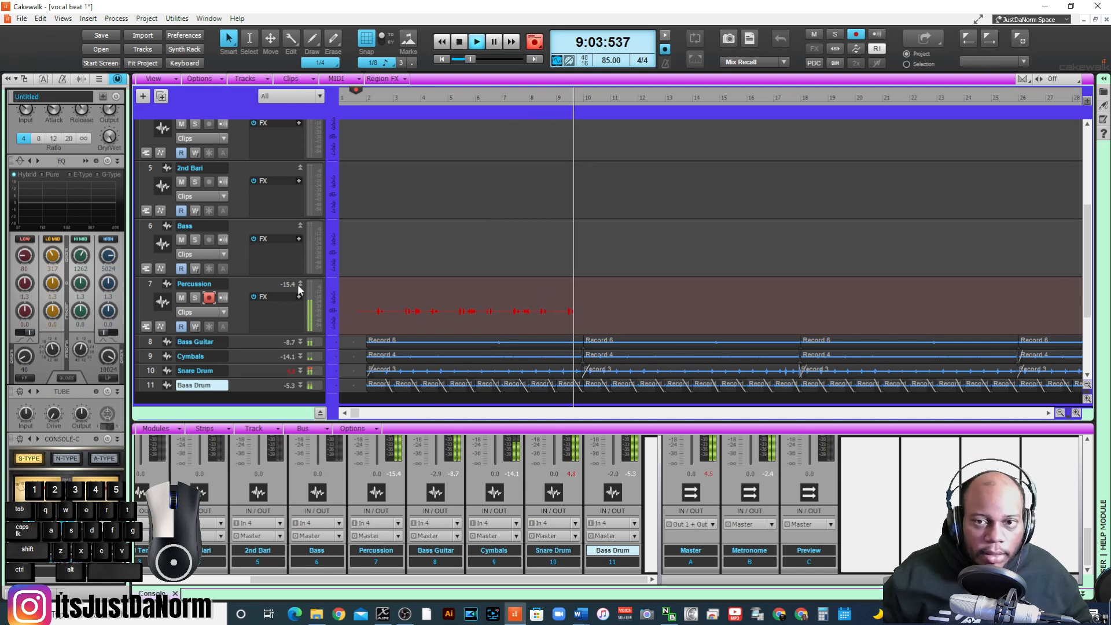
key("space")
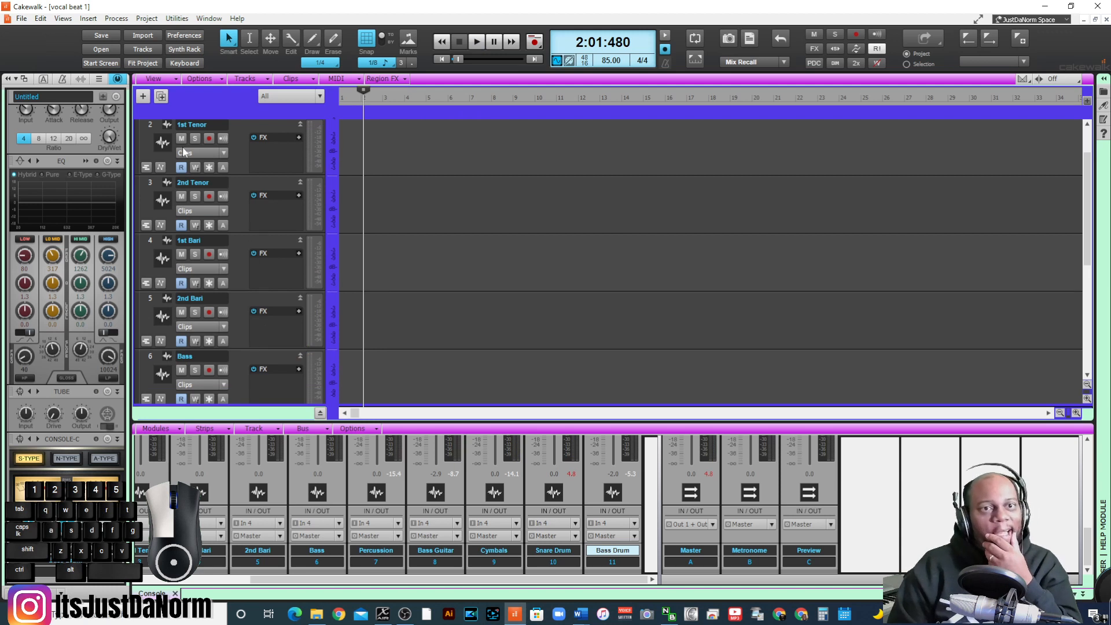
- Arm the Melody track for recording and rehearse the part over the beat from the project start
scroll(184, 152, "up", 1)
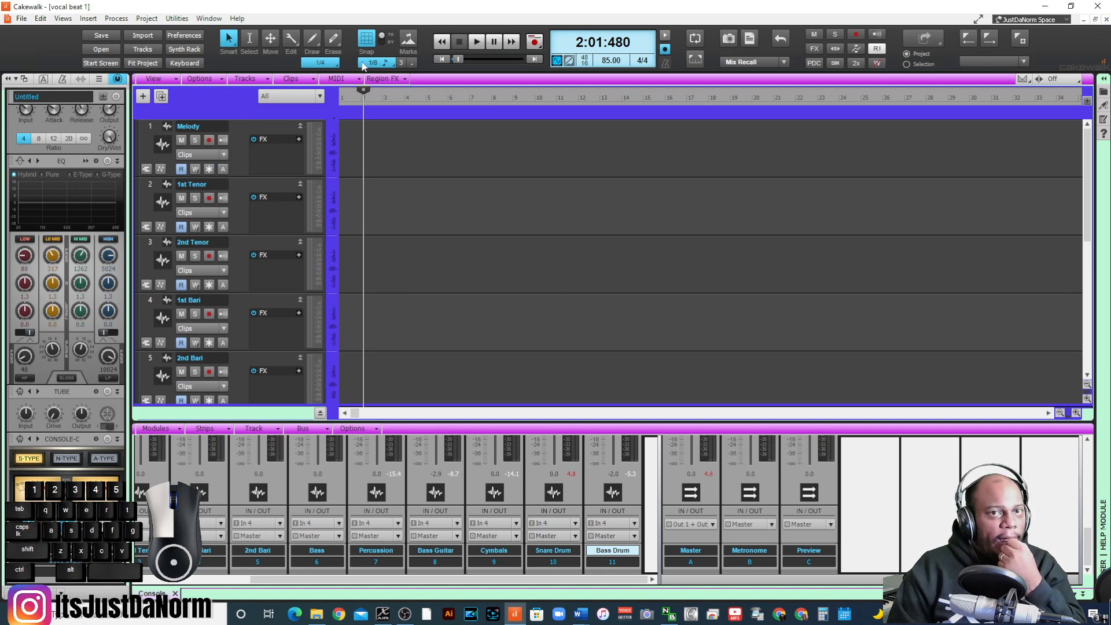
left_click(439, 59)
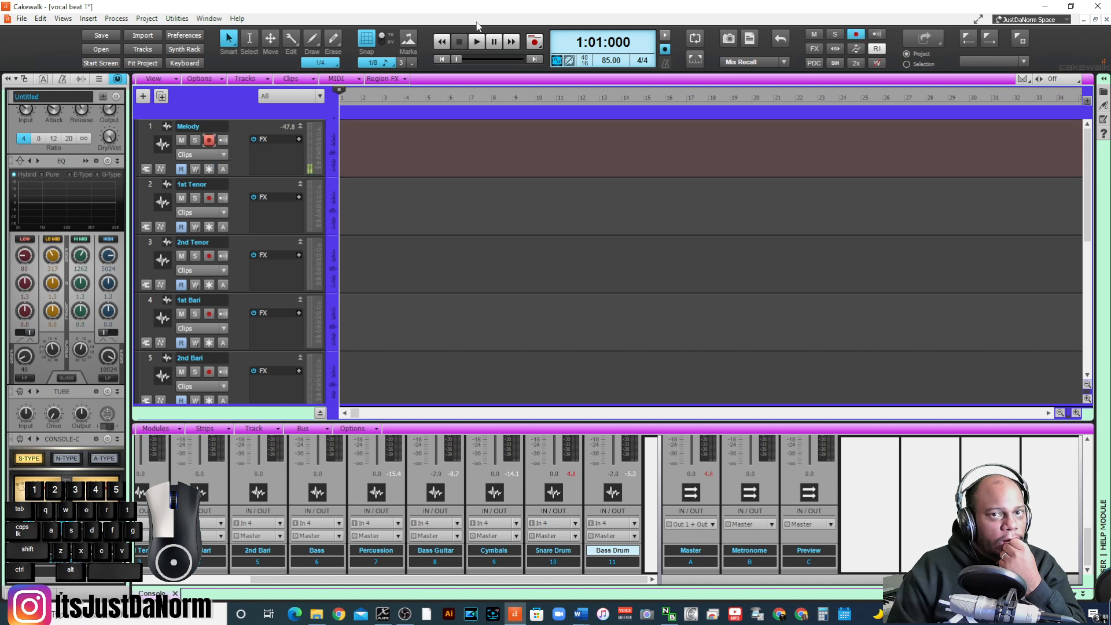
left_click(478, 45)
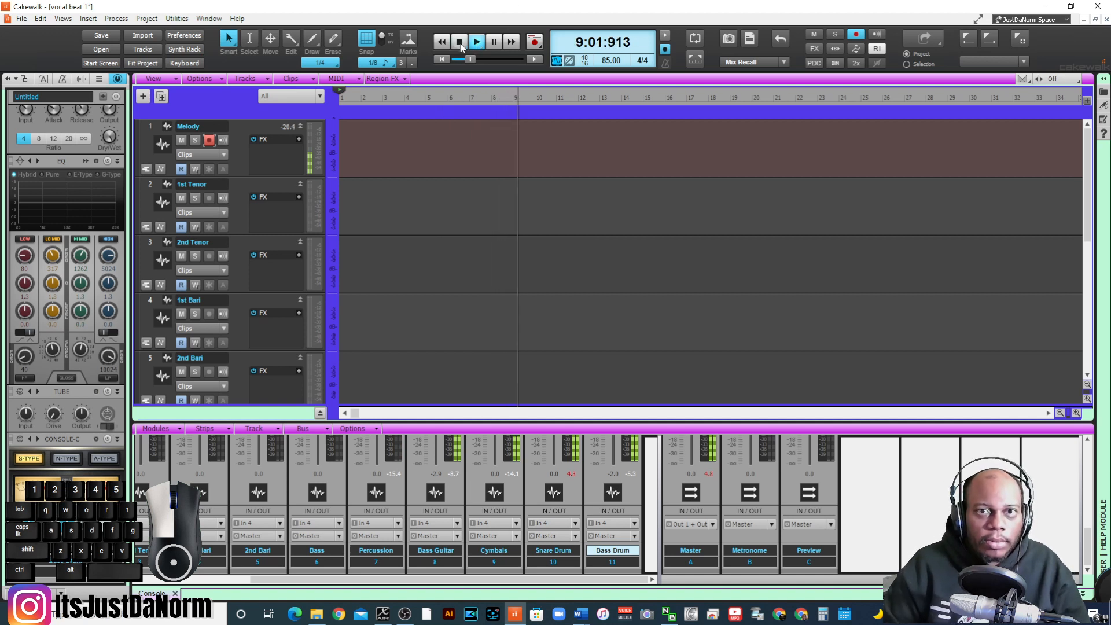
left_click(460, 44)
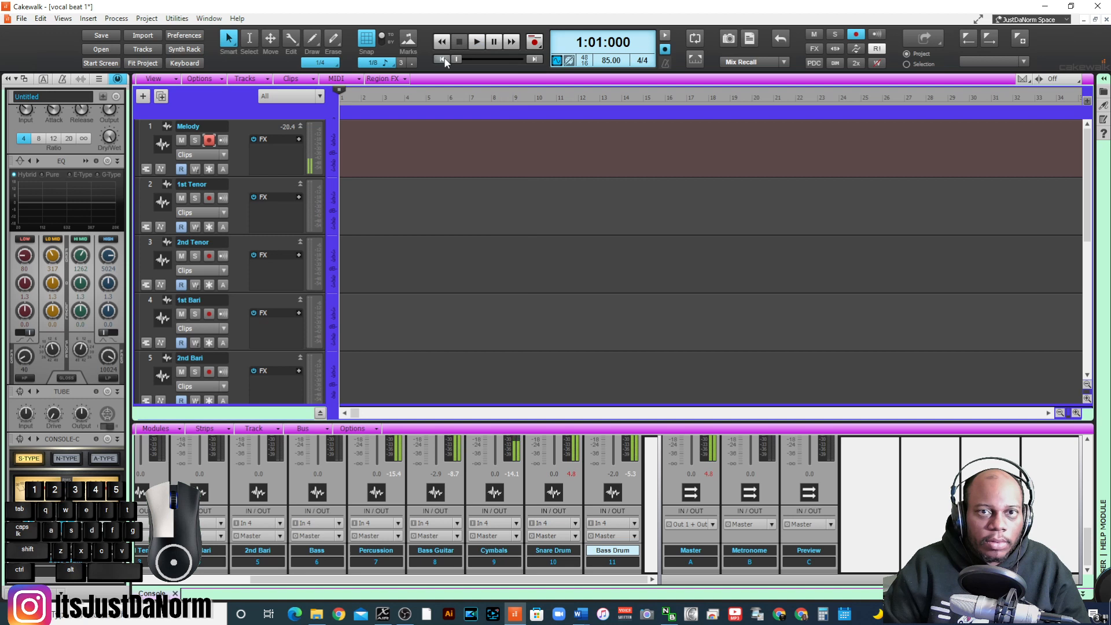
left_click(480, 45)
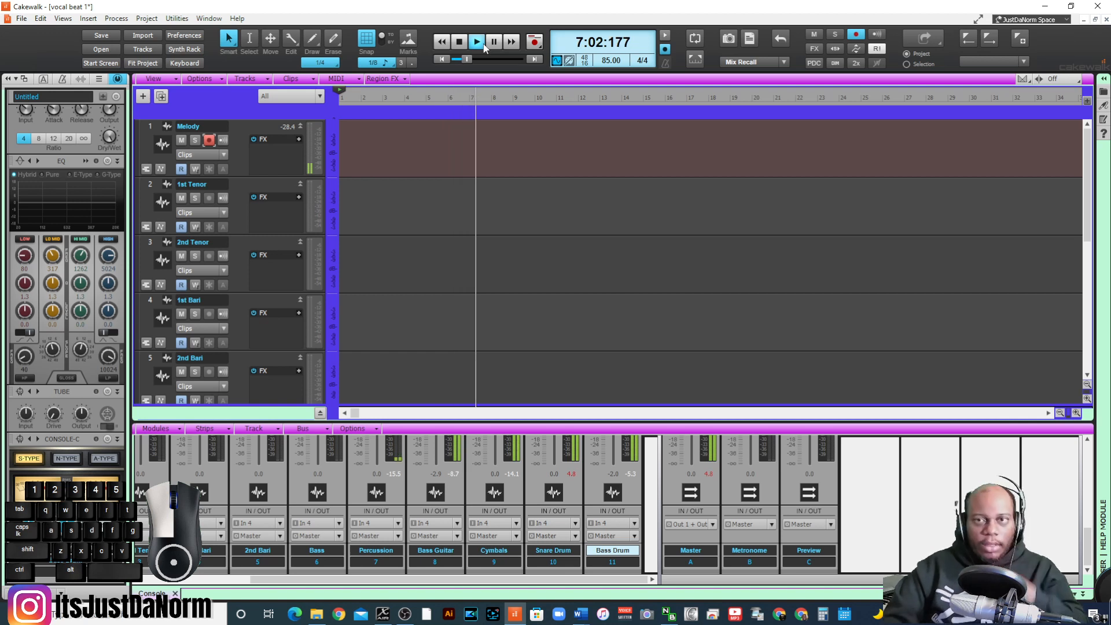
- Record a Melody take from the project start through measure 9
left_click(443, 59)
key("space")
key("space")
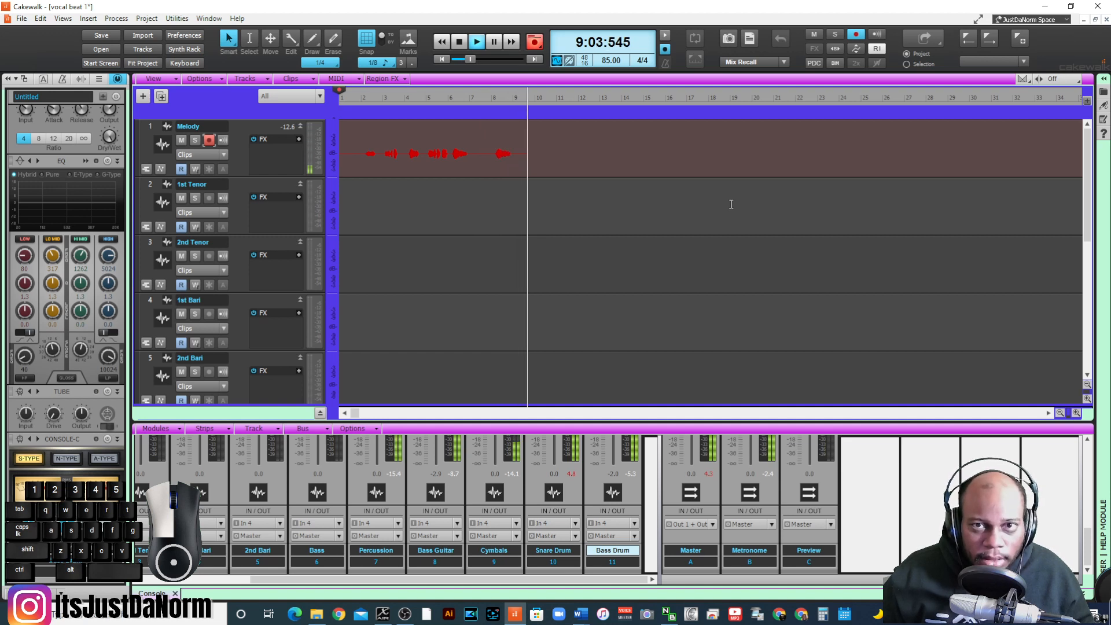
key("space")
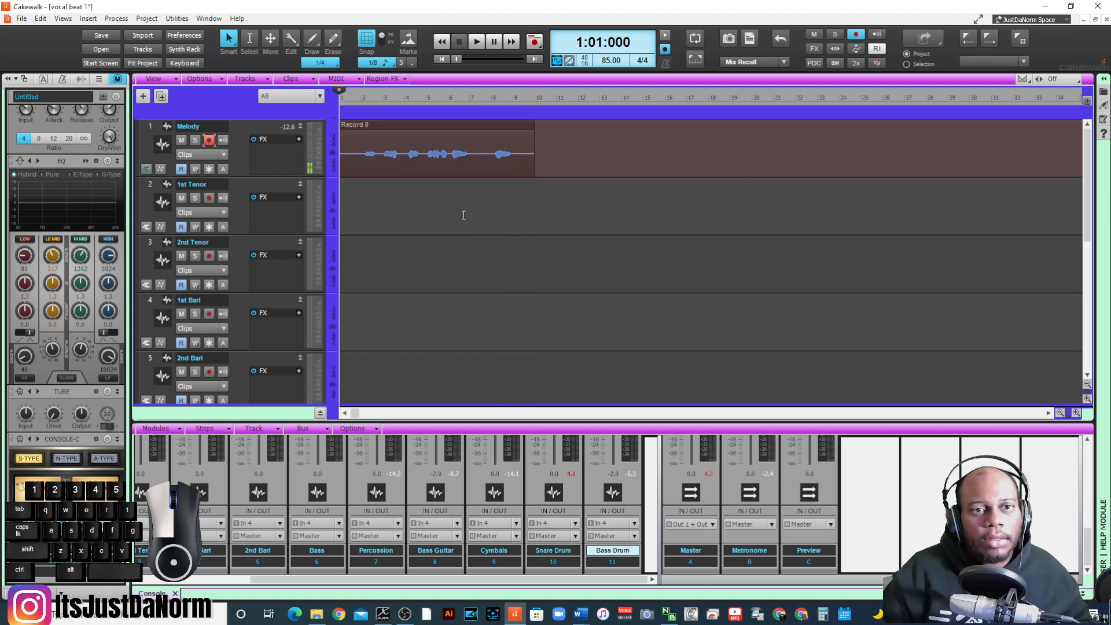
- Listen to the recorded Melody take with the beat, from the project start and again from measure 2
key("space")
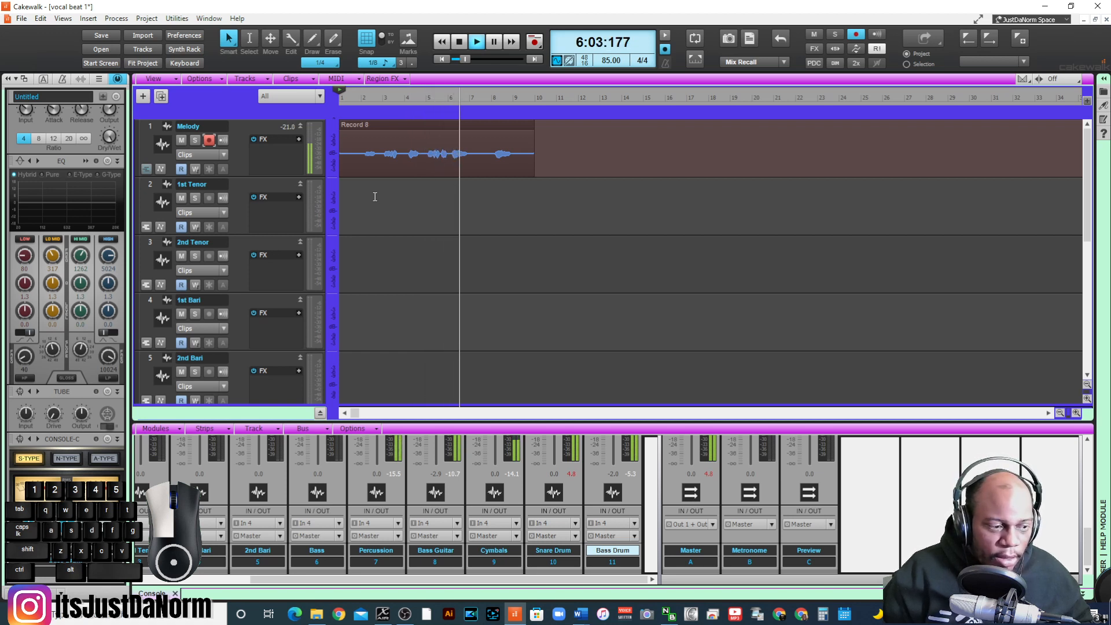
key("space")
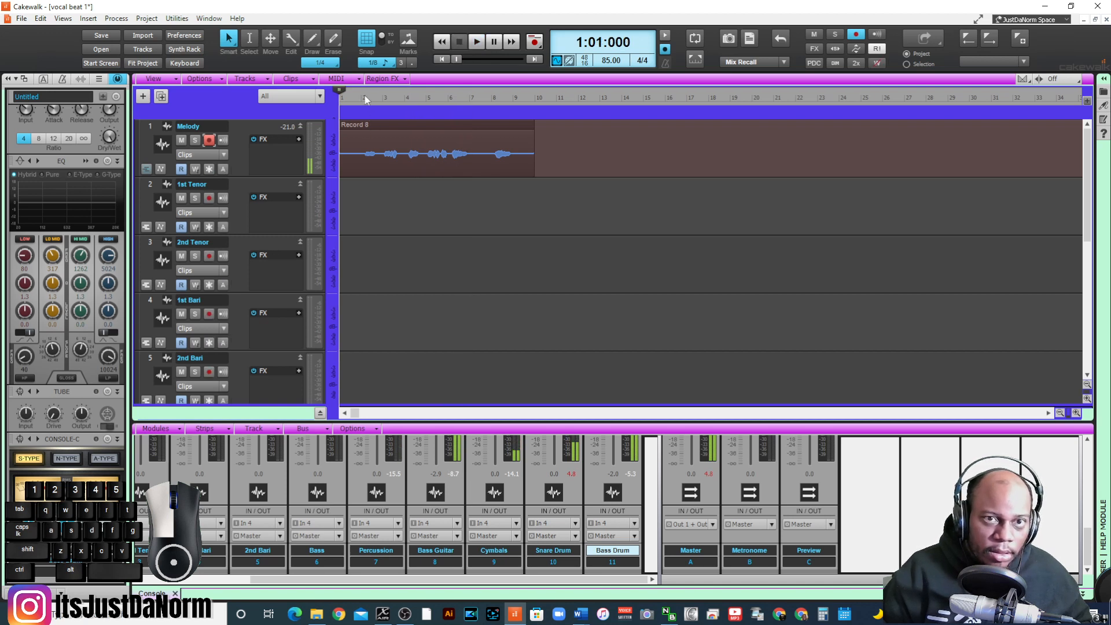
left_click(365, 99)
key("space")
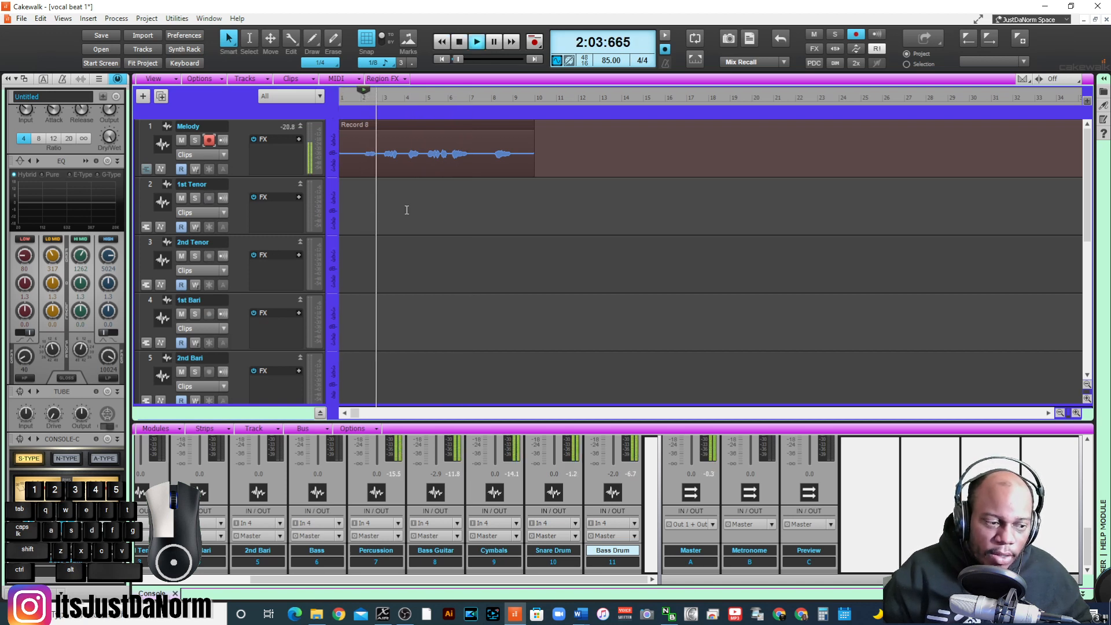
key("space")
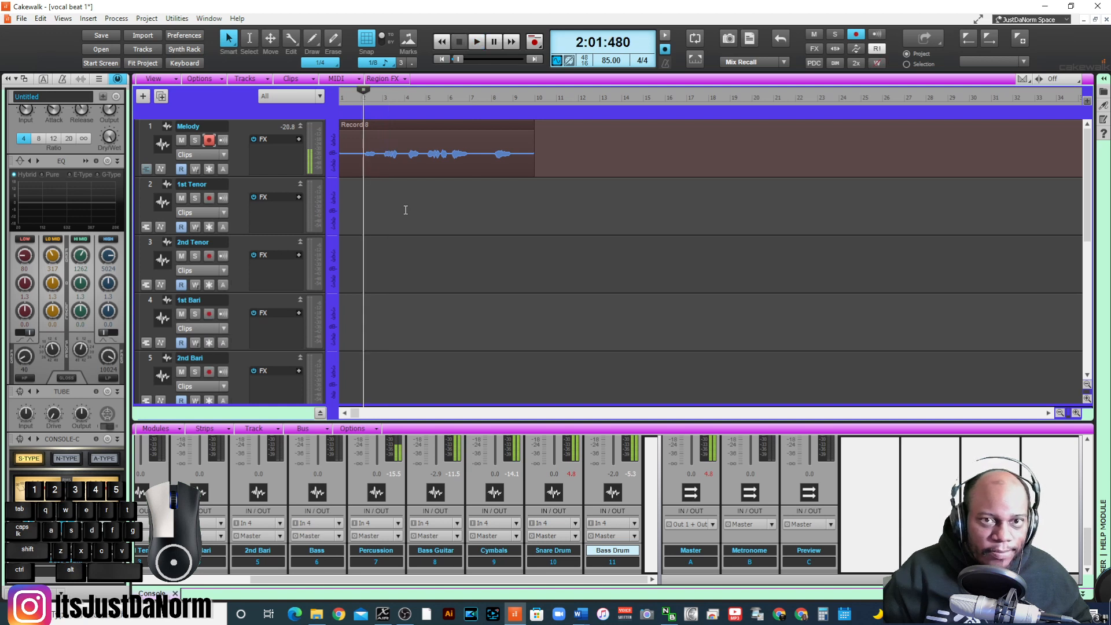
- Disarm Melody, select its clip, hide the ProChannel and show the Melody channel strip
left_click(377, 130)
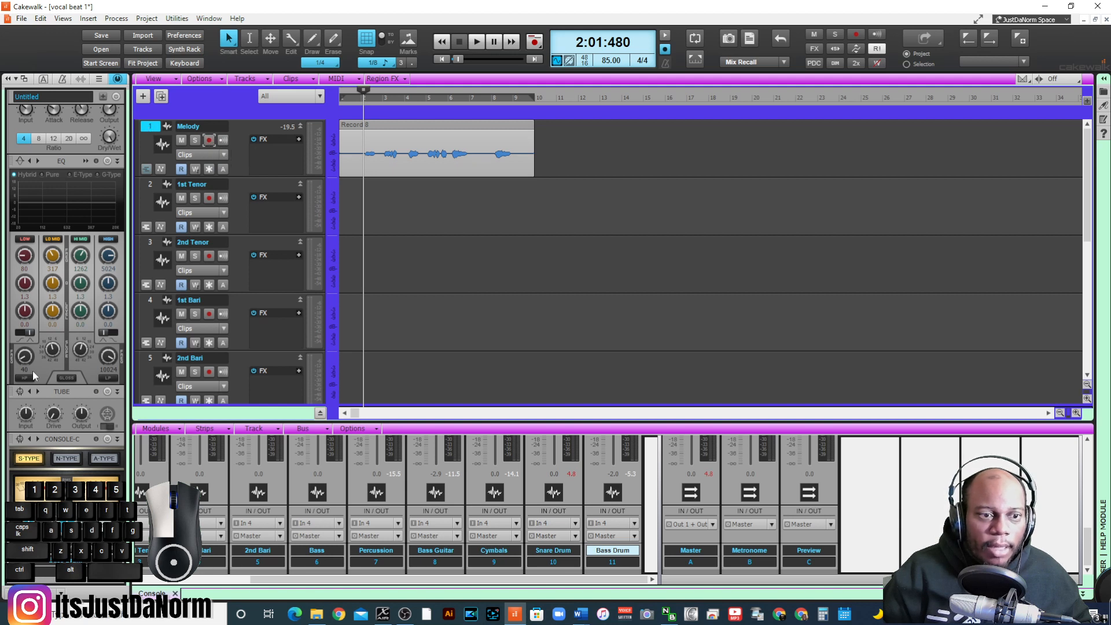
left_click(117, 82)
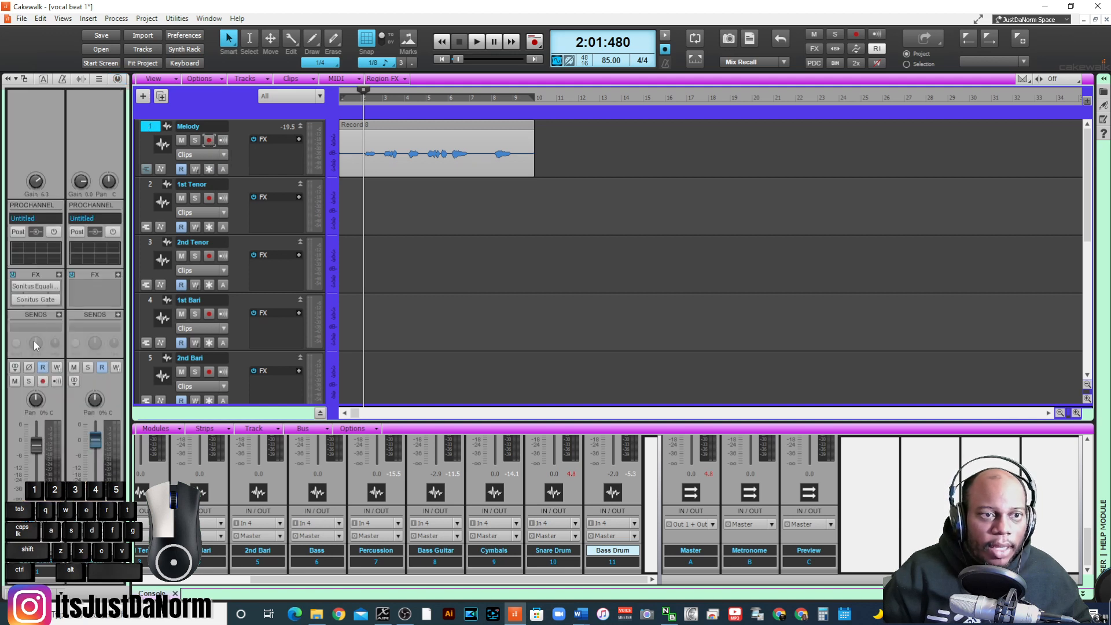
left_click(250, 125)
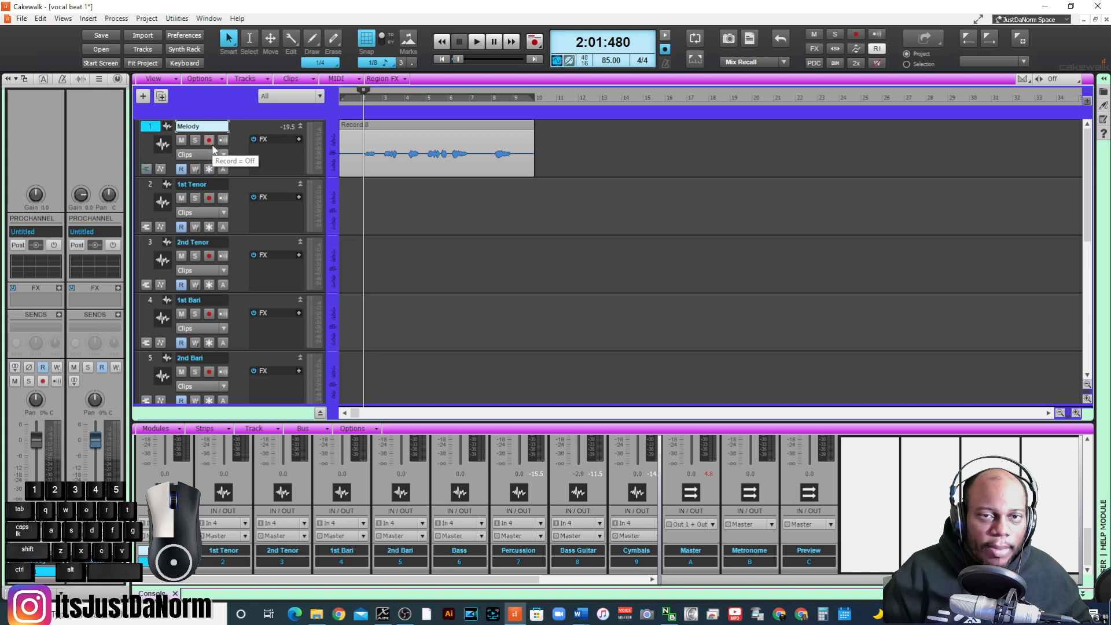
- Arm the 1st Tenor track and record a harmony take from the project start through measure 9
left_click(440, 59)
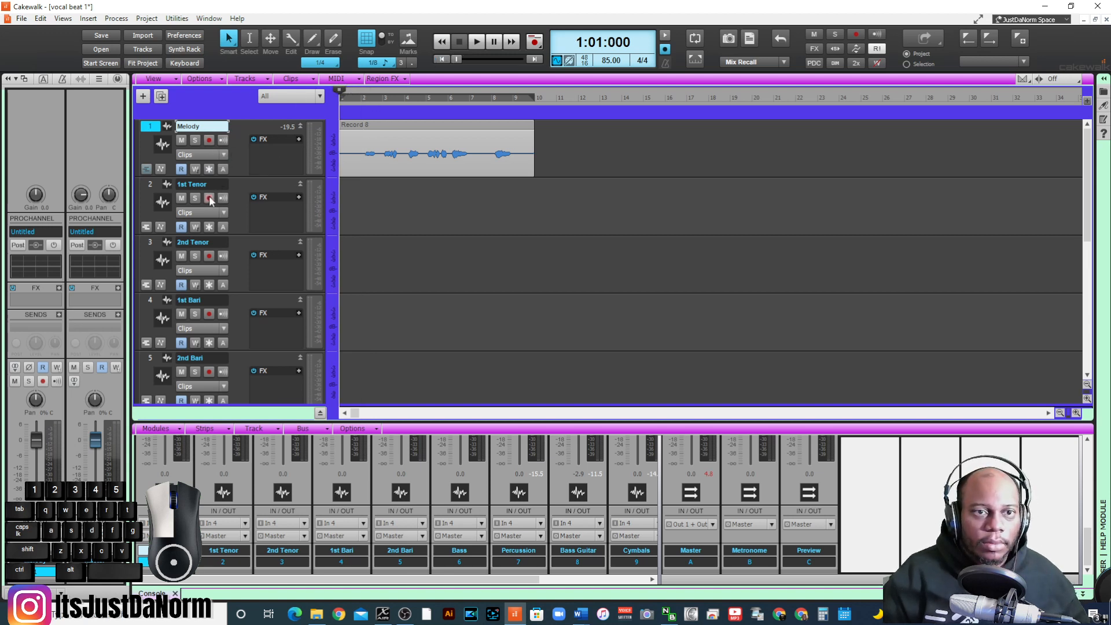
key("space")
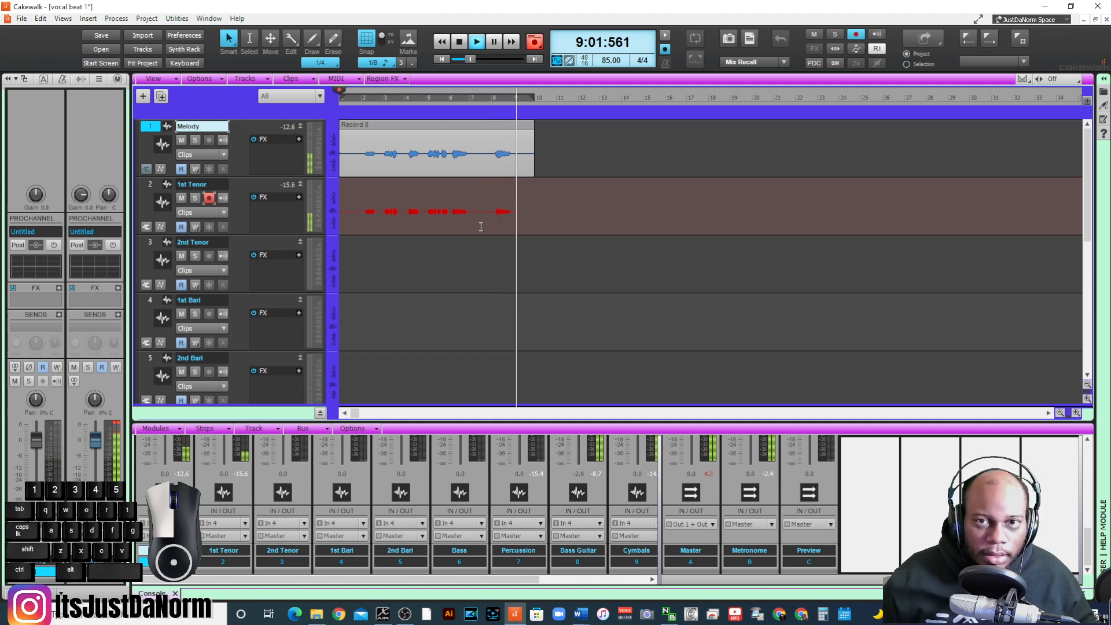
key("space")
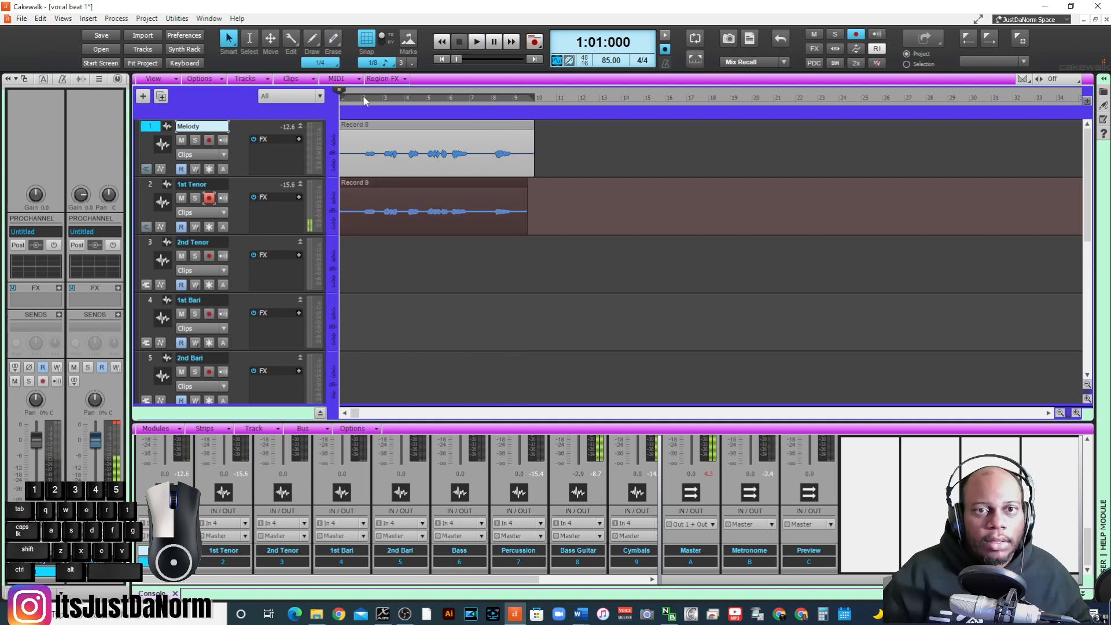
- Disarm 1st Tenor, solo it together with Melody and compare the timing of the two parts from measure 1, beat 4
left_click(359, 104)
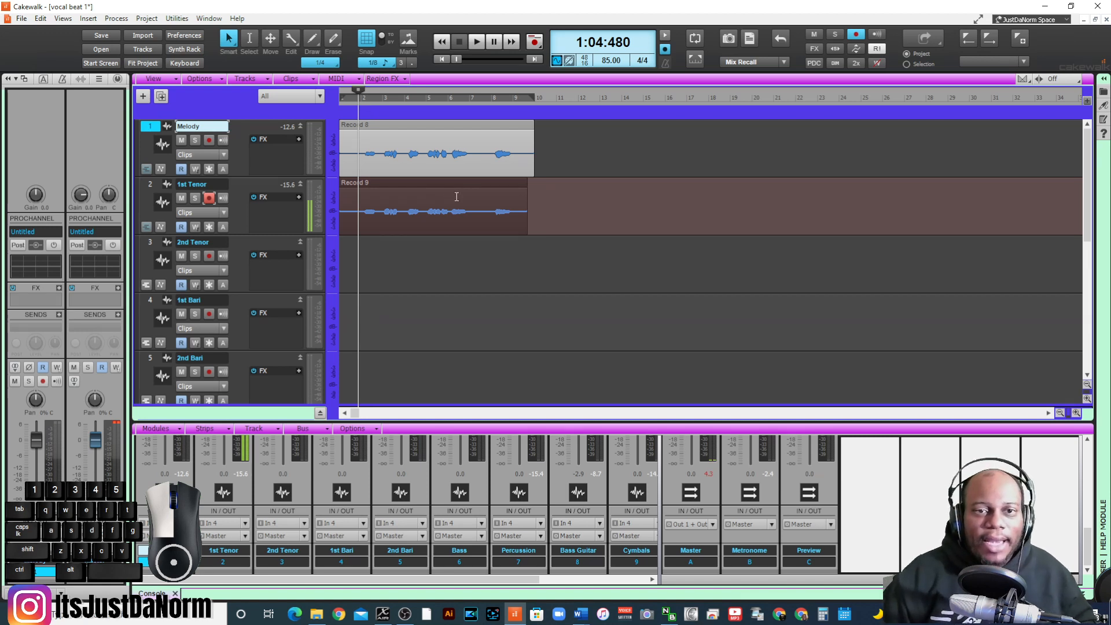
left_click(208, 198)
left_click(195, 198)
left_click(195, 140)
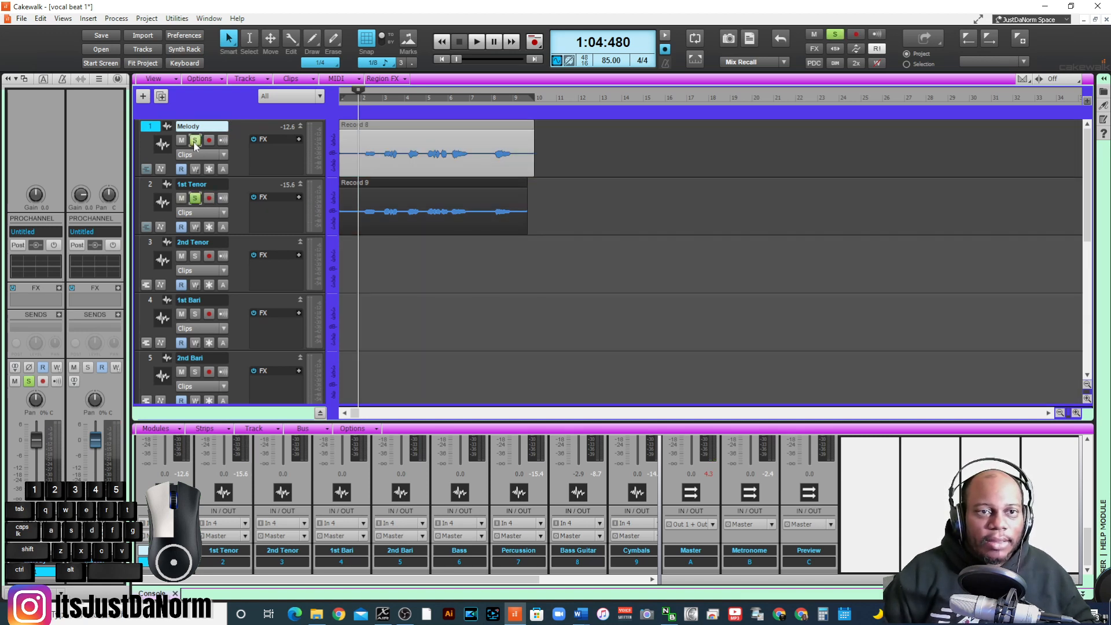
key("space")
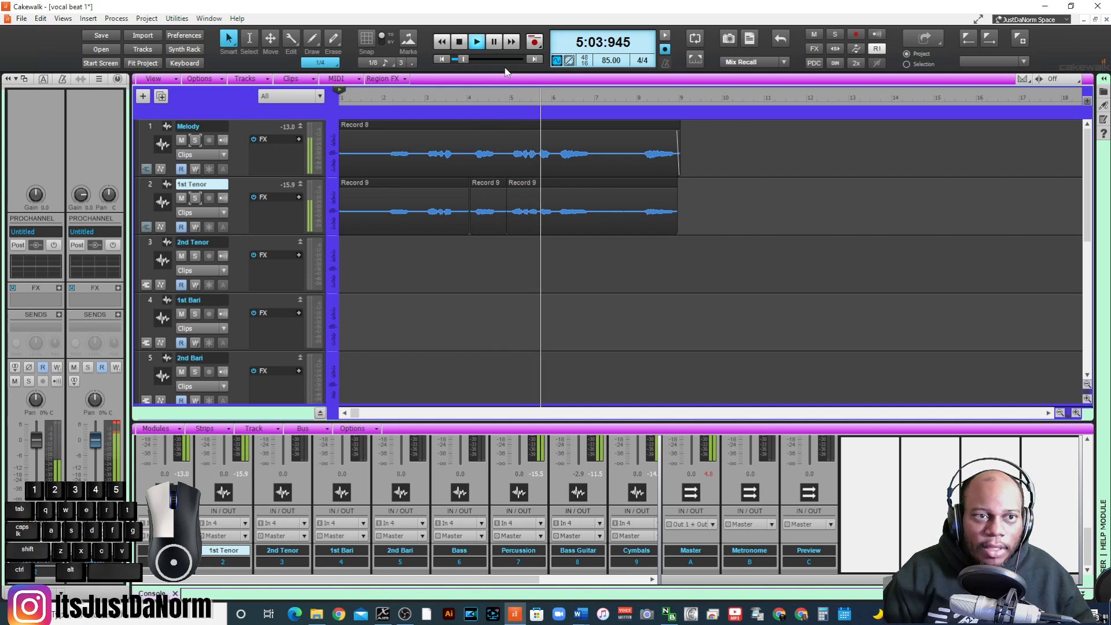
key("space")
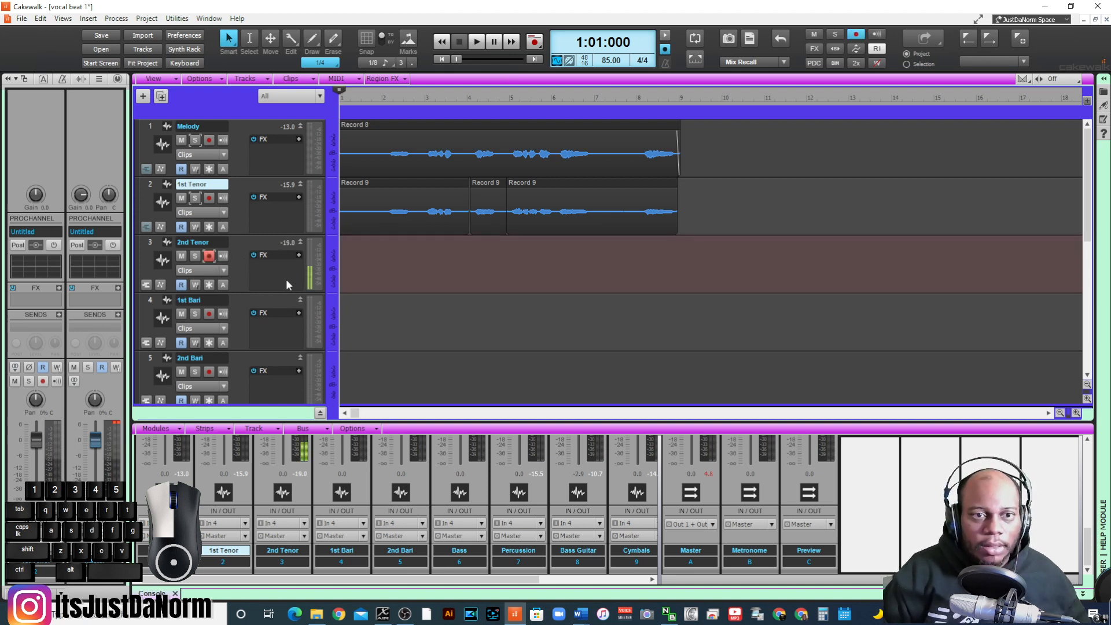
- Record the 2nd Tenor harmony from the project start, and play the three vocal parts back from just before measure 2
key("space")
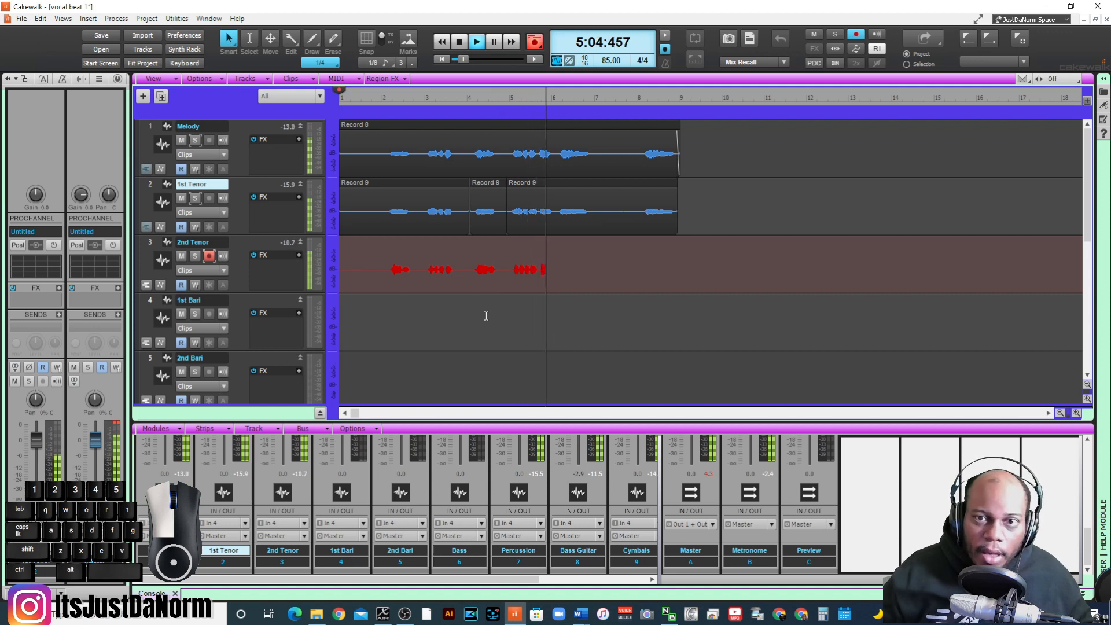
key("space")
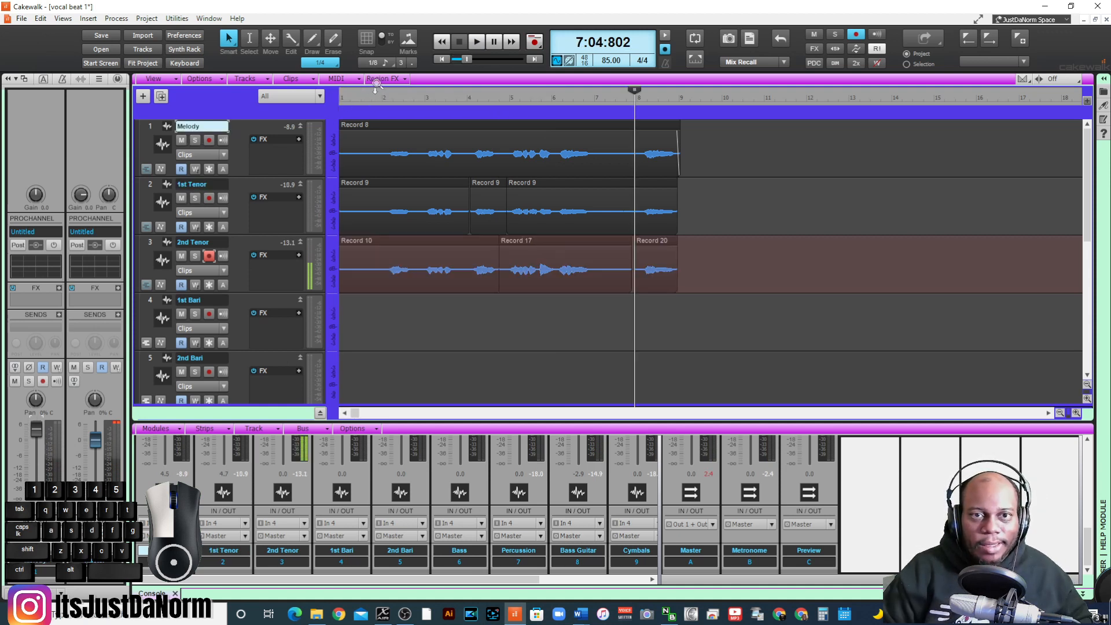
left_click(382, 104)
key("space")
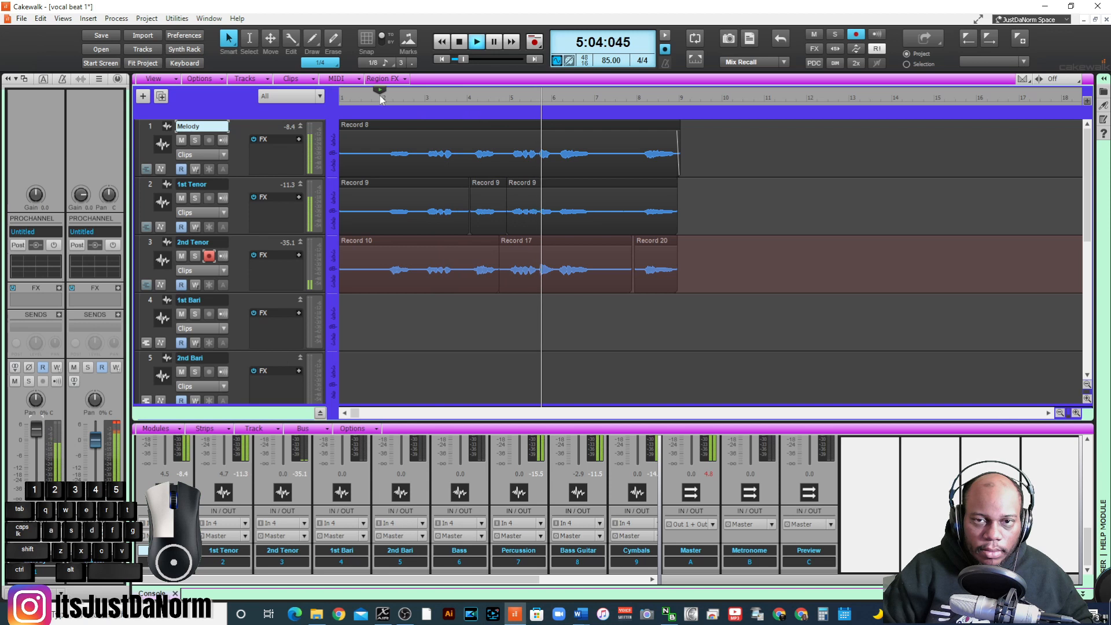
left_click(378, 108)
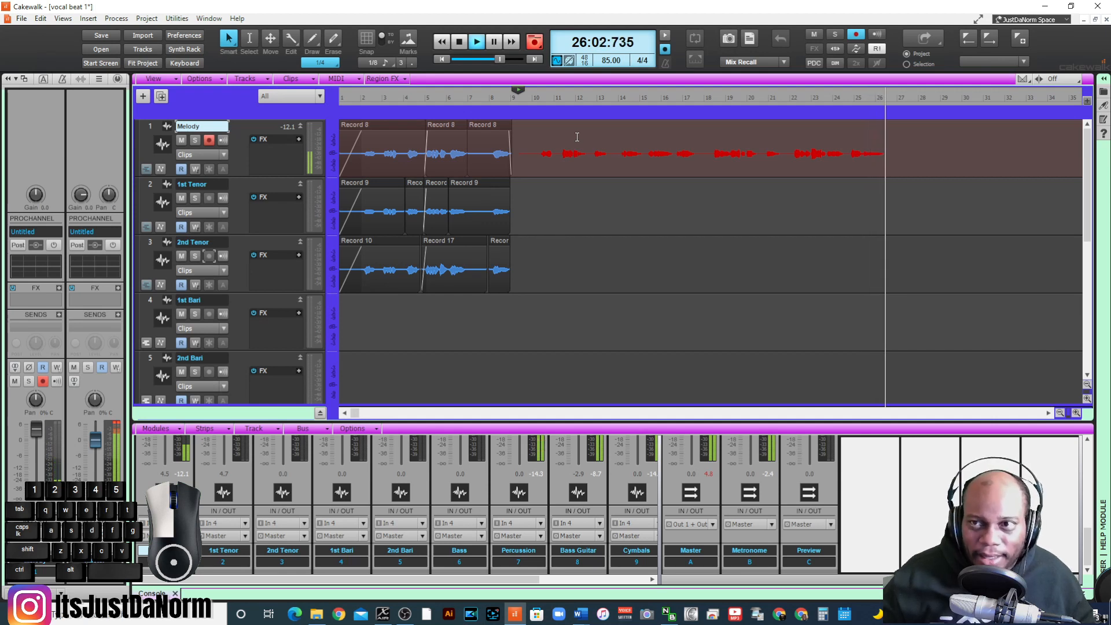
- Record a new Melody part from about measure 9 to measure 26, and play the three earlier vocal parts from the start
key("space")
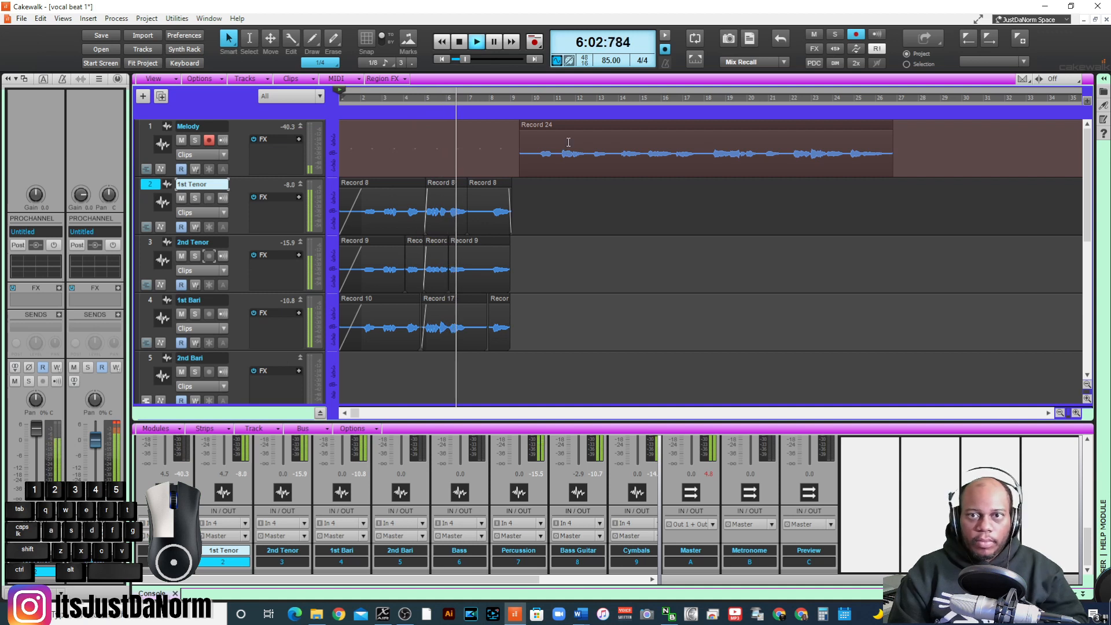
key("space")
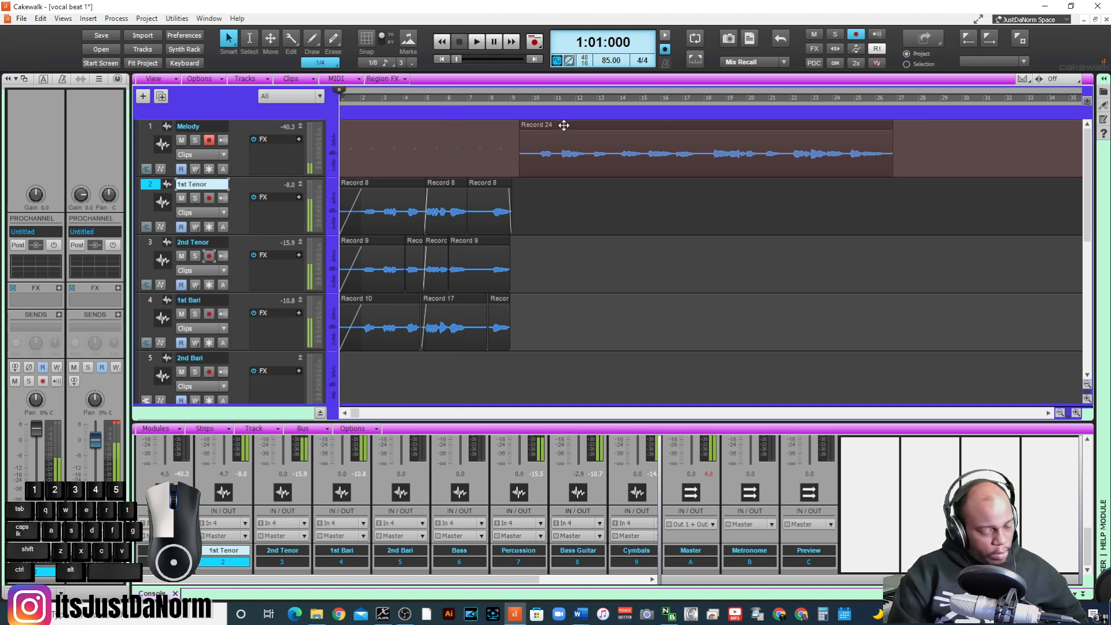
- Play the new Melody part with the beat from measure 9 to about measure 24
left_click(514, 117)
key("space")
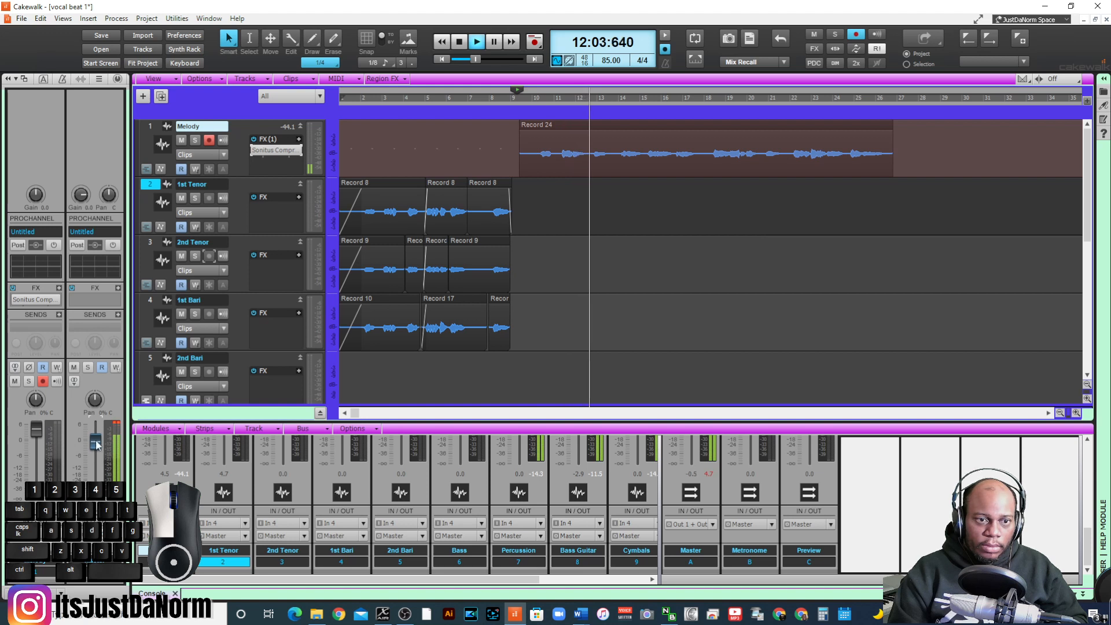
left_click(113, 433)
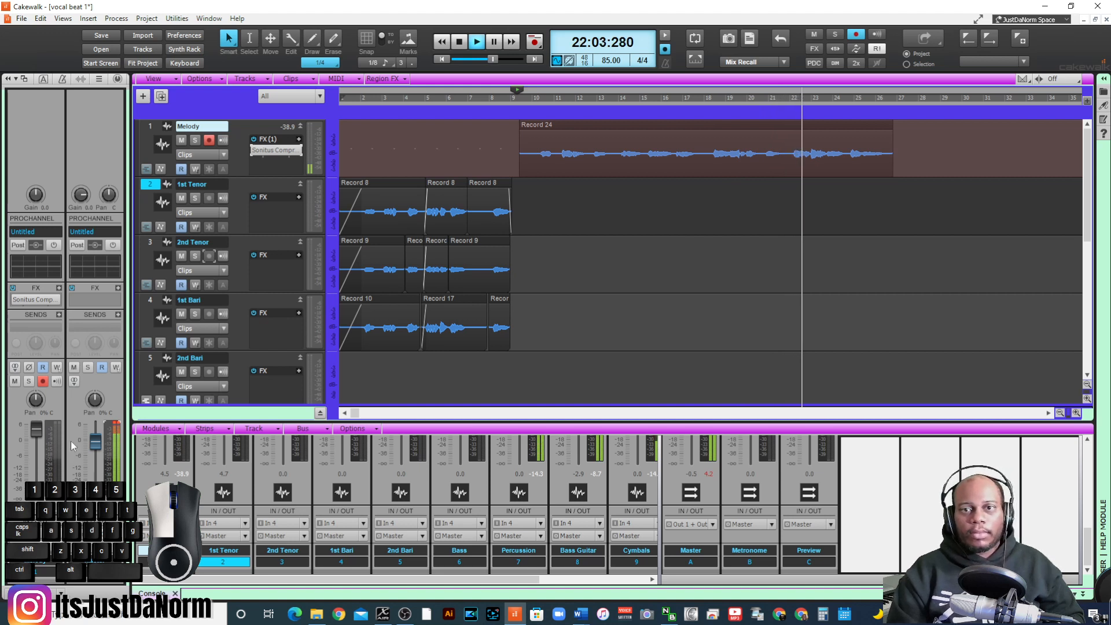
left_click(1060, 413)
scroll(495, 261, "down", 5)
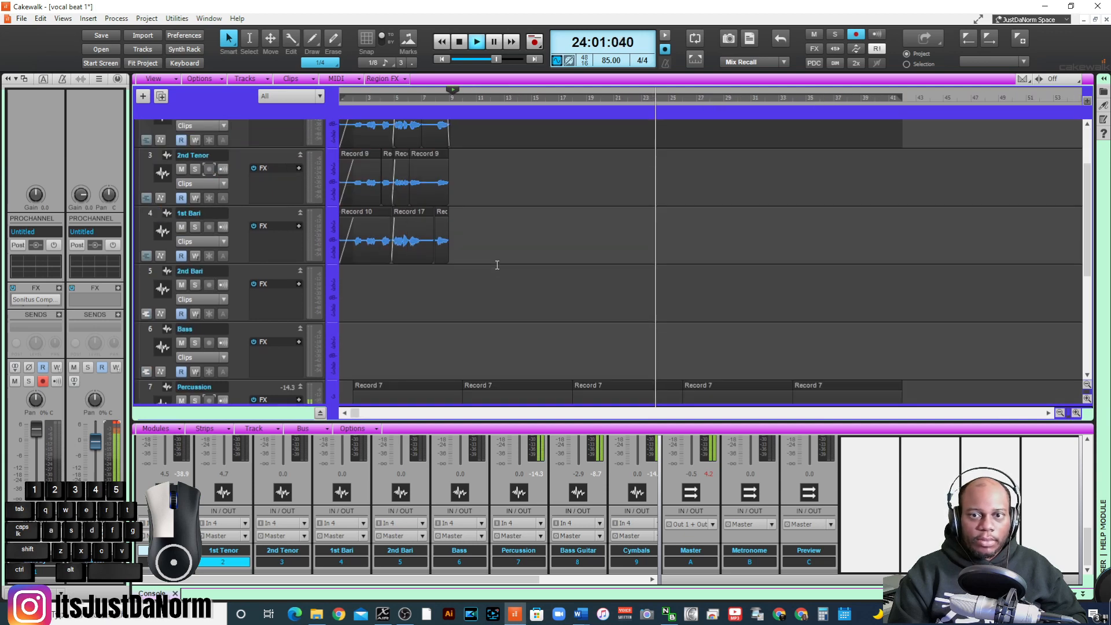
- Set the Melody track's Sonitus Reverb to -21.1 dB early reflections, -15.5 dB reverb and Mono output during playback
scroll(492, 261, "up", 5)
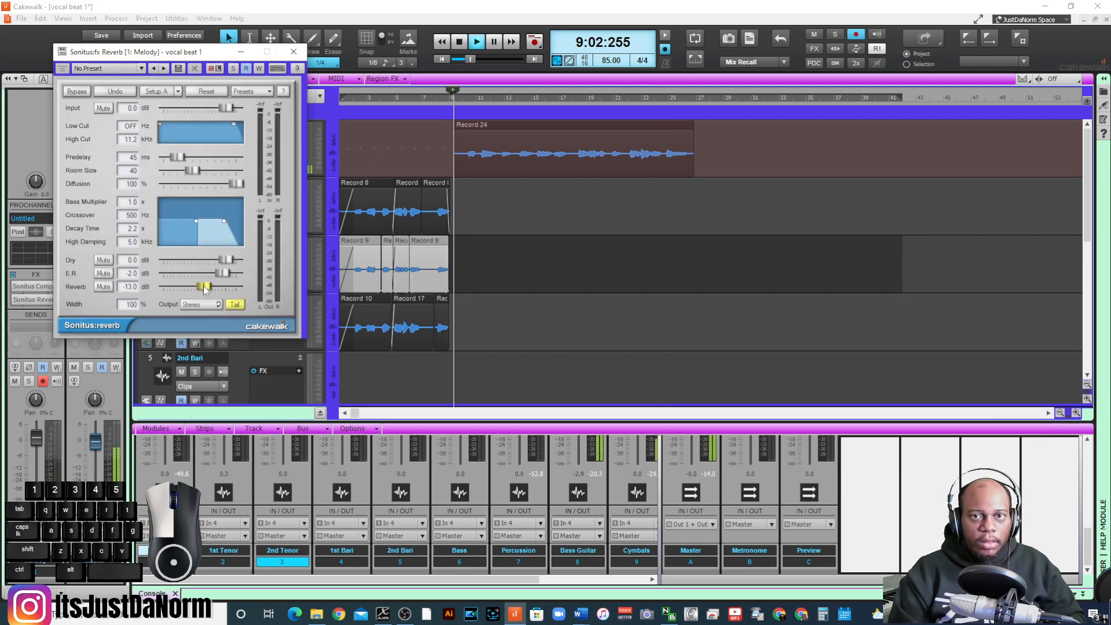
left_click_drag(223, 273, 207, 273)
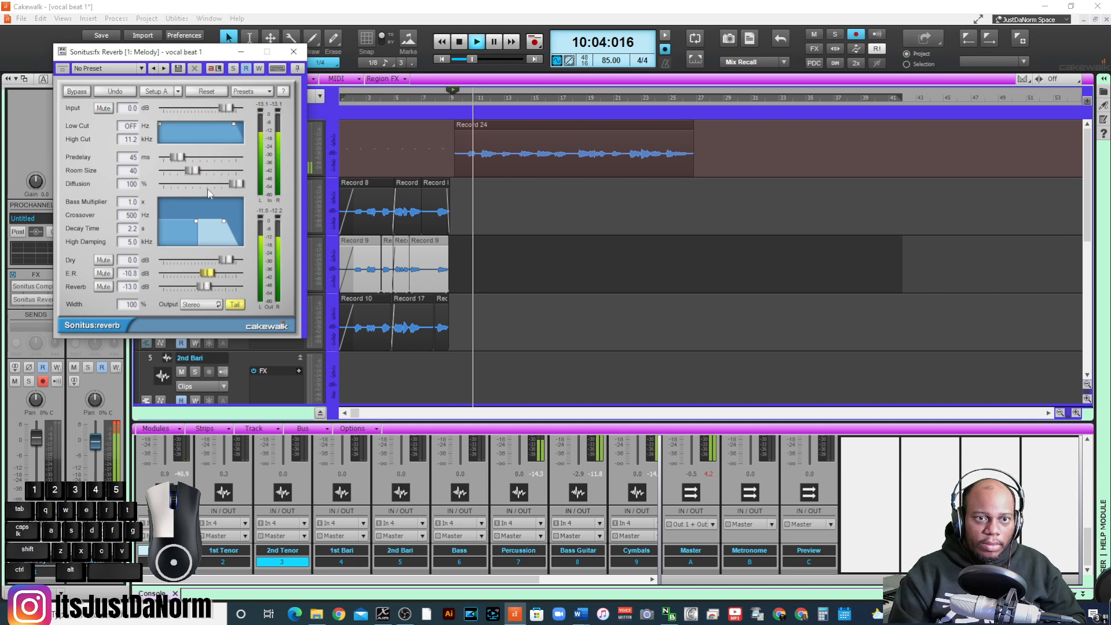
left_click_drag(204, 286, 188, 273)
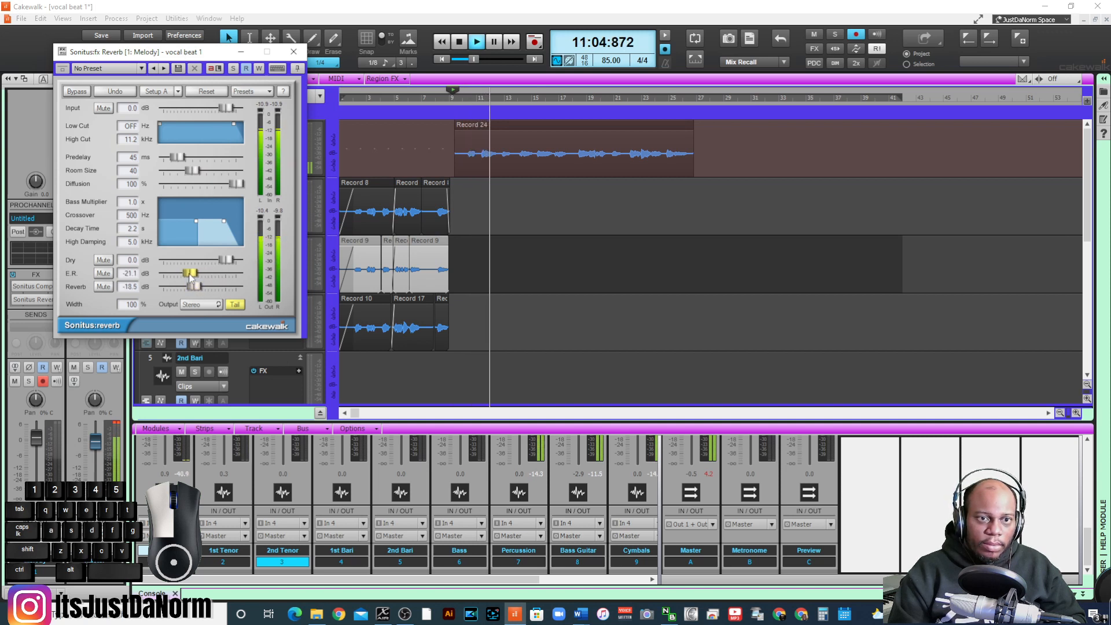
left_click(204, 305)
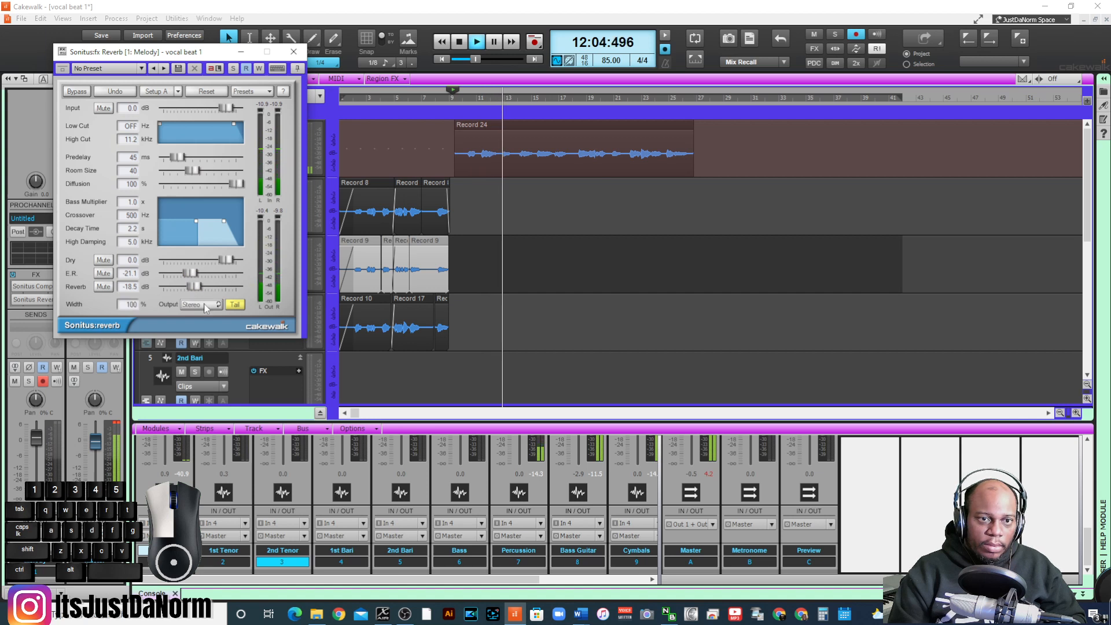
left_click_drag(195, 286, 199, 288)
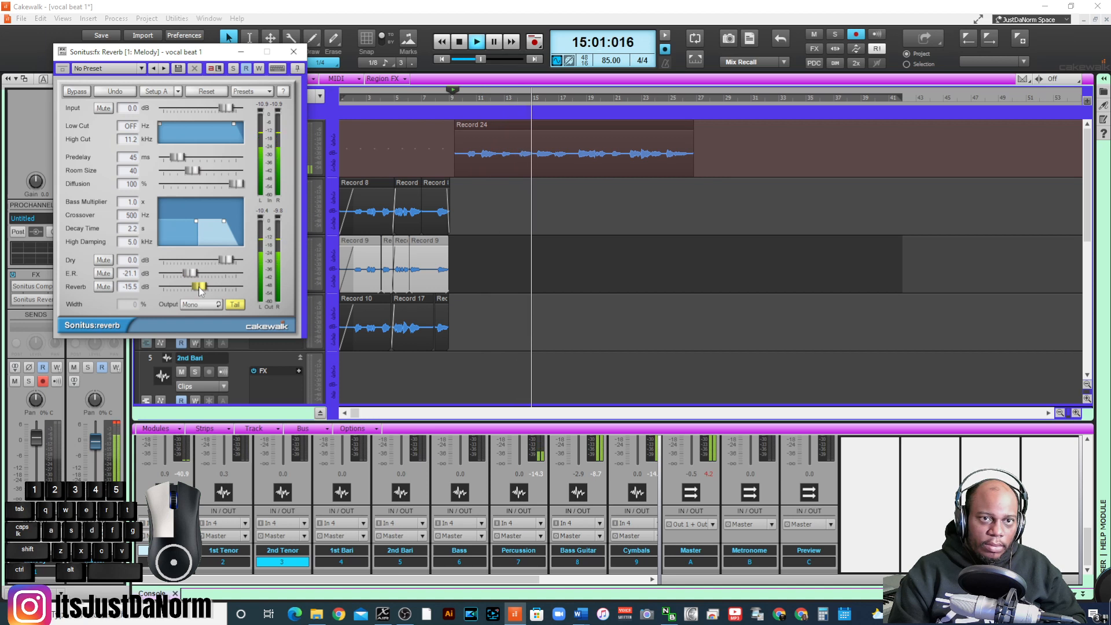
left_click(294, 53)
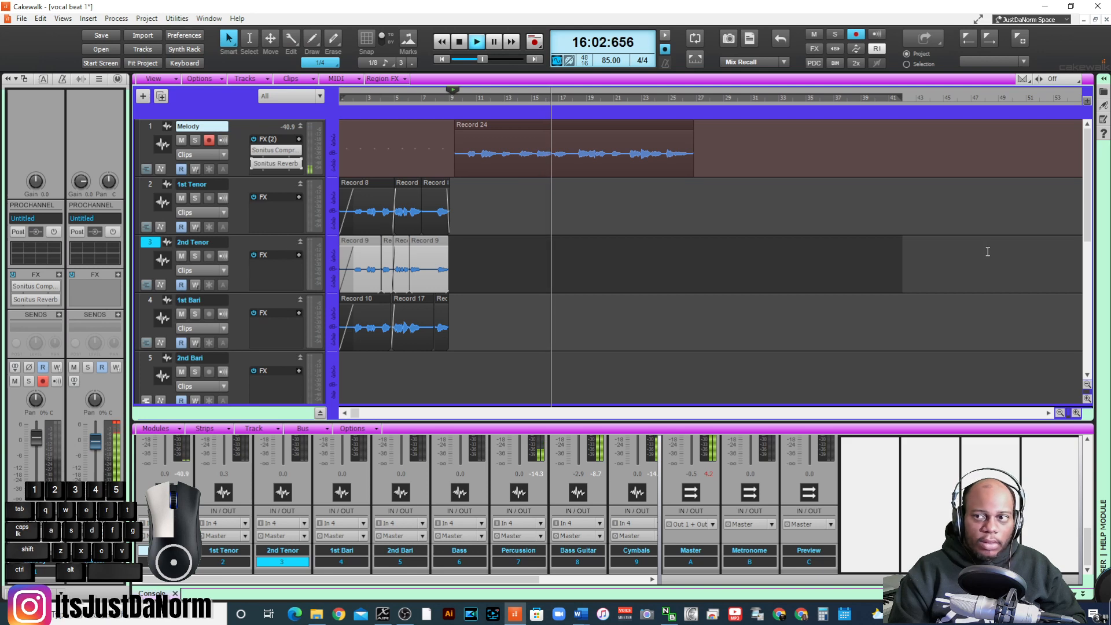
- Lower the Snare Drum track's volume to -3.3 dB while the mix plays
scroll(240, 186, "down", 6)
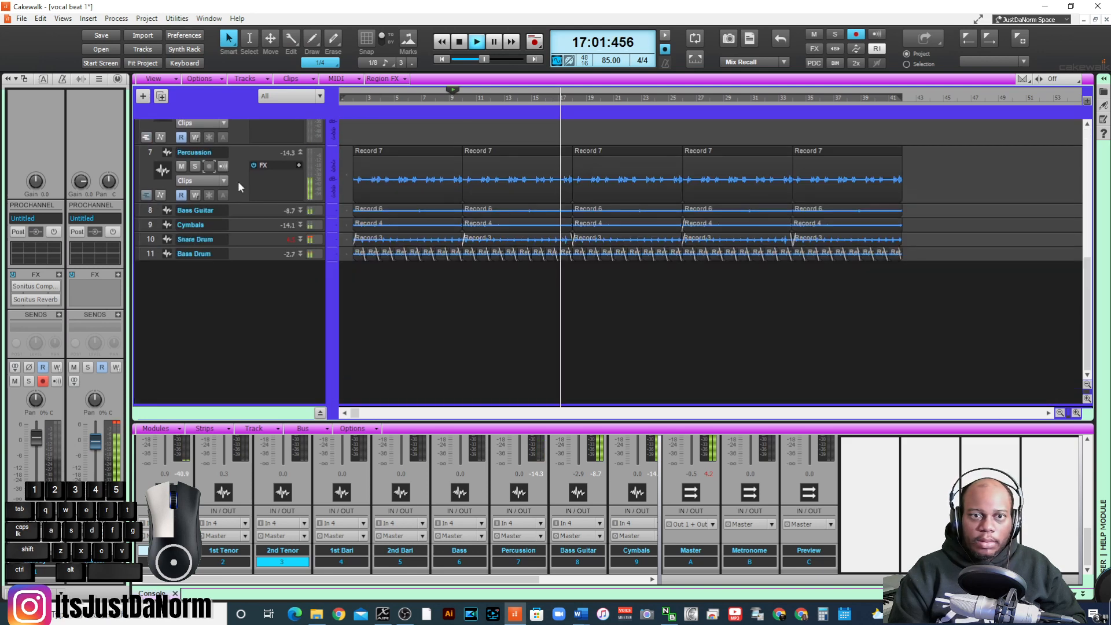
left_click(154, 244)
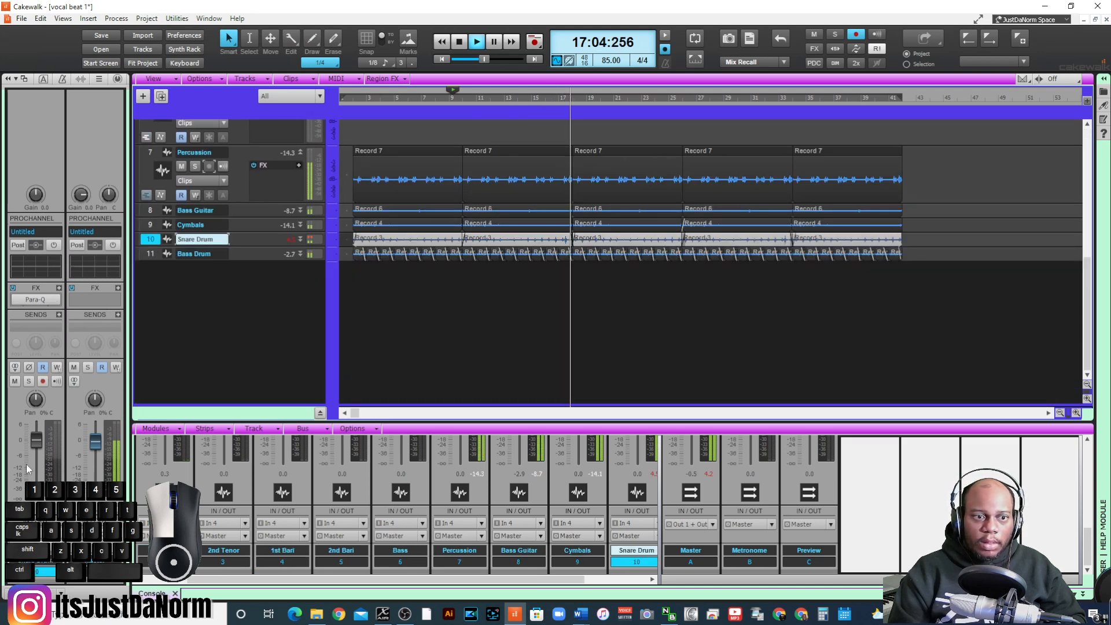
mouse_move(36, 445)
left_click_drag(36, 444, 36, 450)
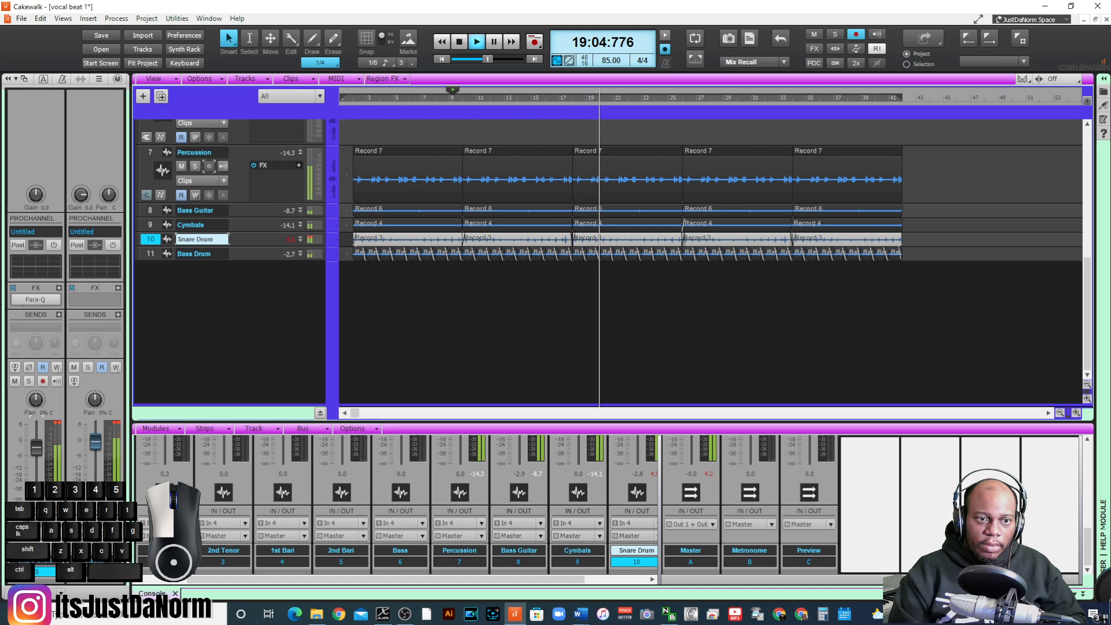
left_click_drag(37, 447, 37, 450)
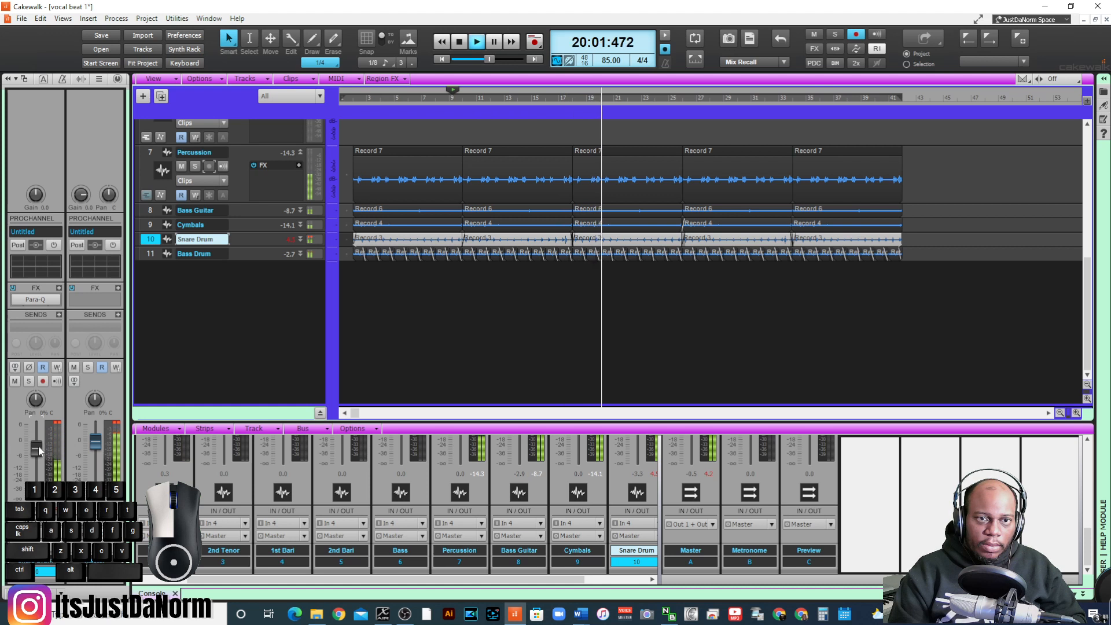
- Set the Bass Drum volume to -1.2 dB and the Bass Guitar volume to -5.4 dB
left_click(146, 255)
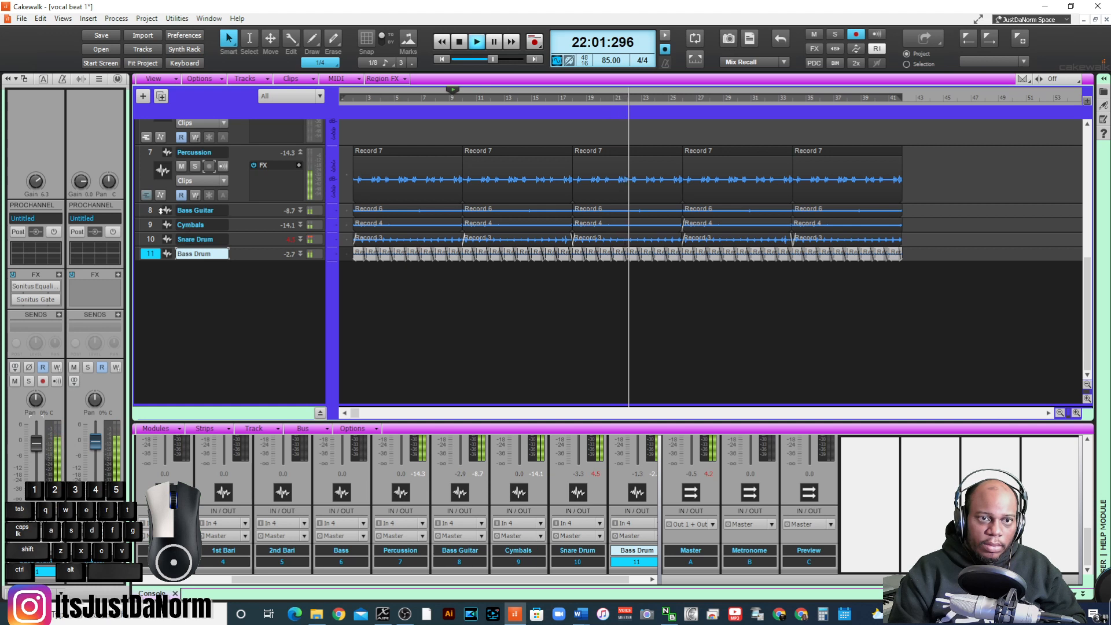
left_click(150, 211)
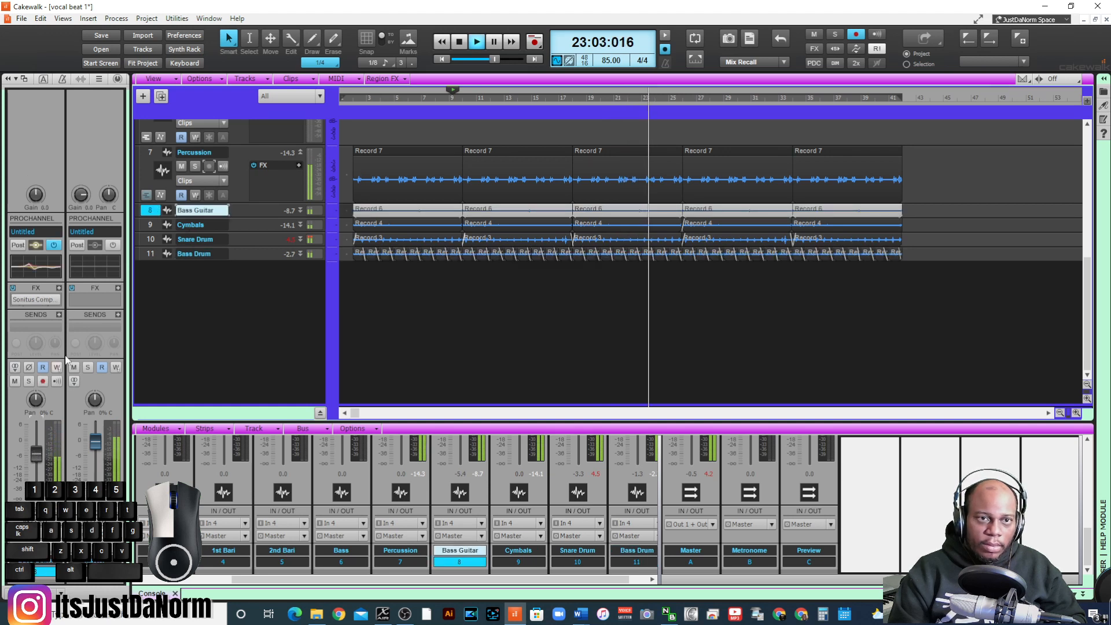
- Lower the Melody track's volume to -0.5 dB
scroll(245, 259, "up", 6)
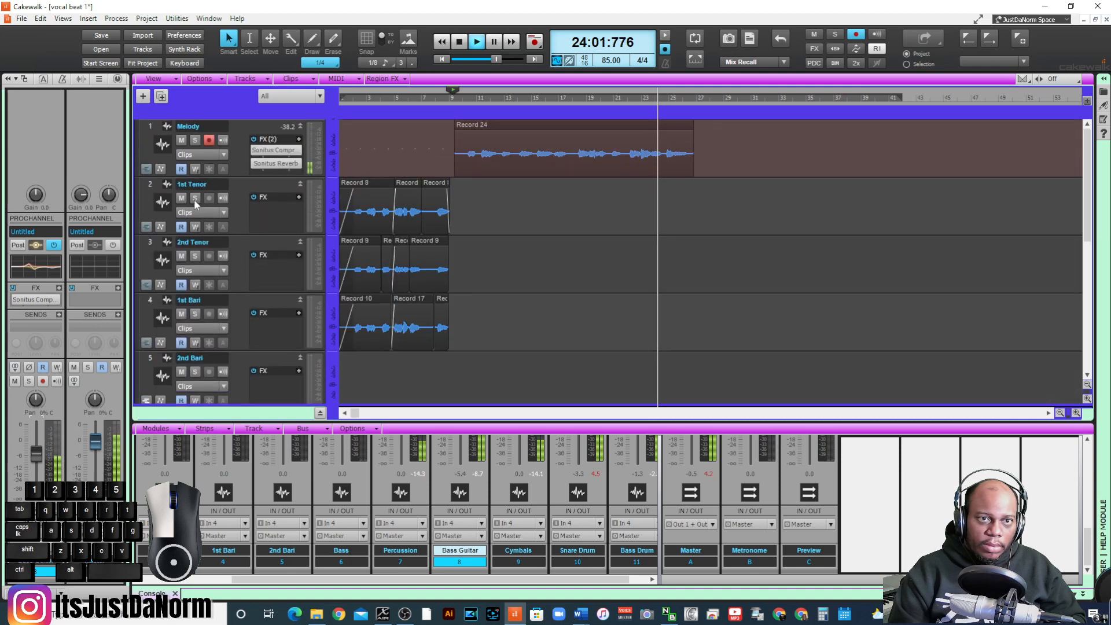
left_click(137, 141)
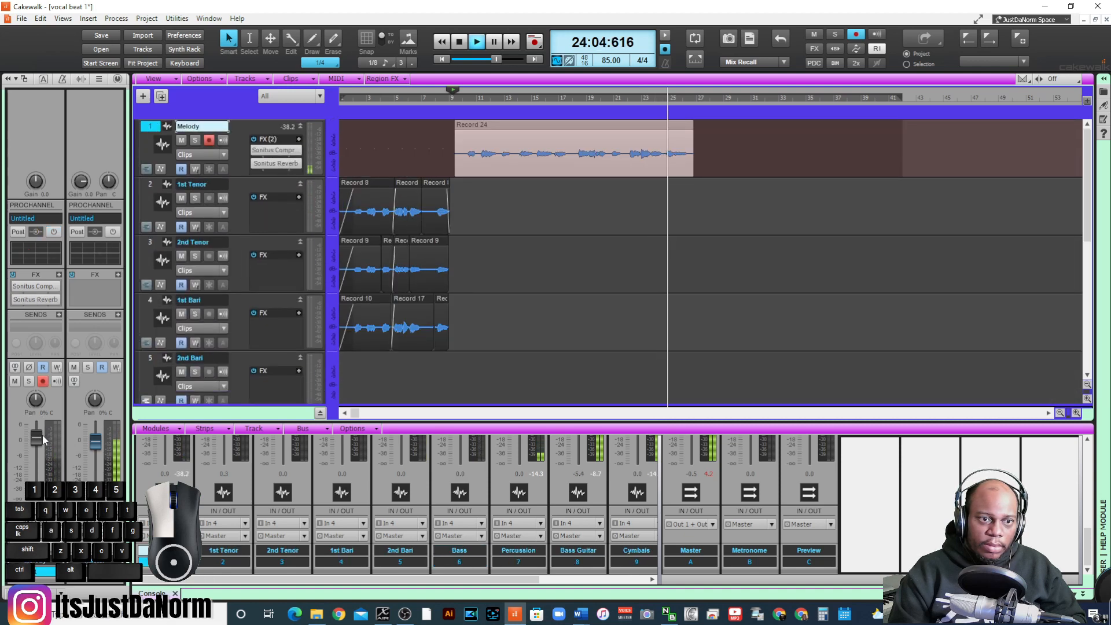
left_click_drag(43, 440, 44, 443)
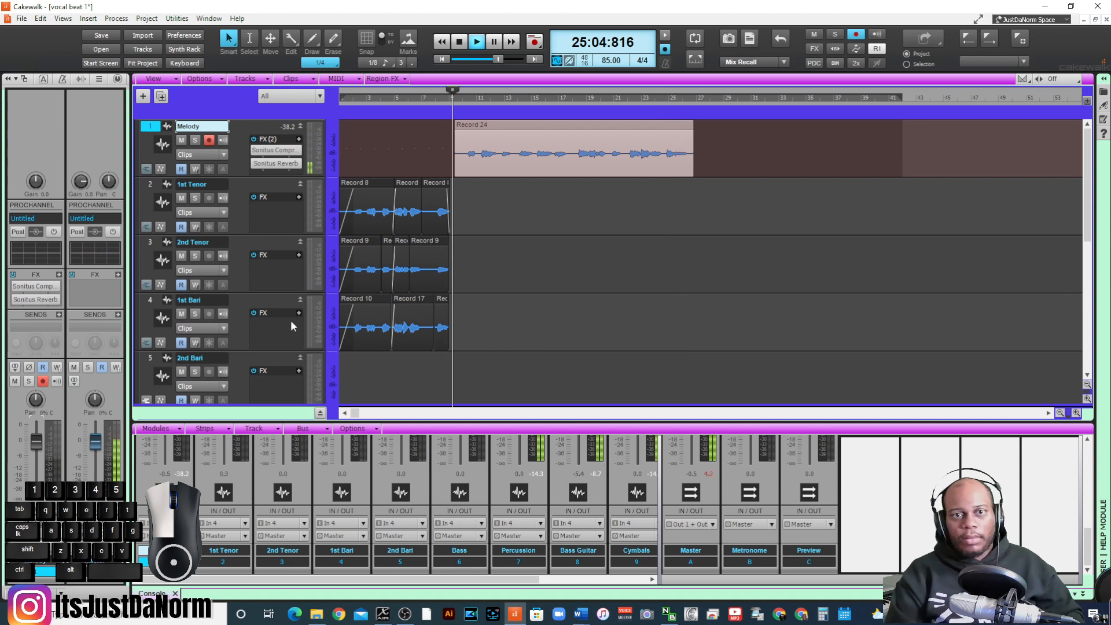
- Copy the opening 1st Tenor, 2nd Tenor and 1st Bari harmony clips to measure 25 and play the repeated section
key("space")
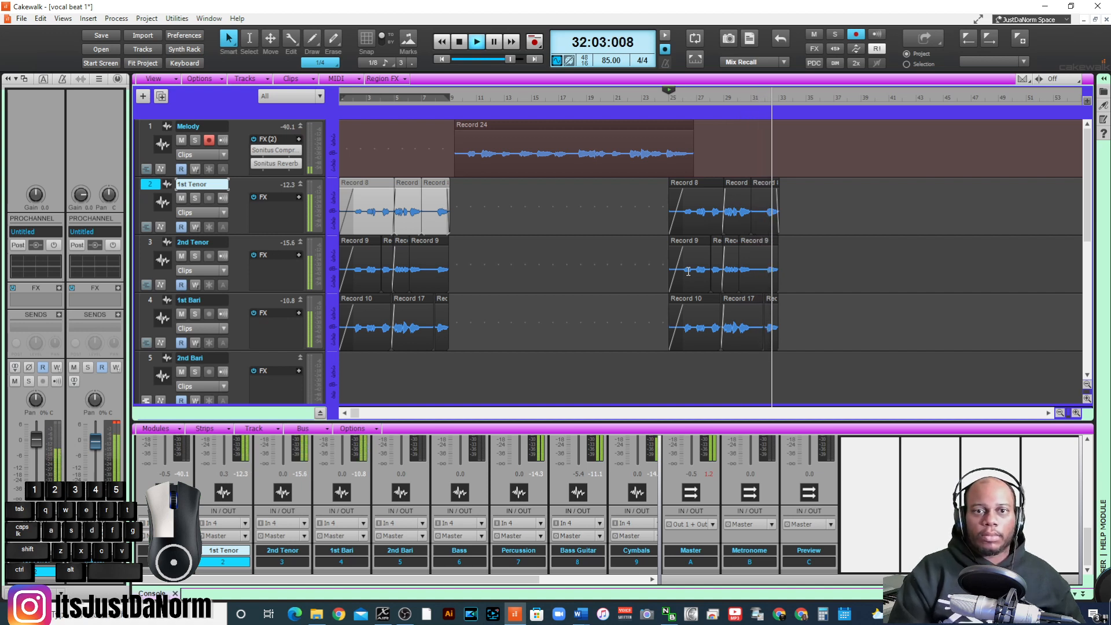
key("space")
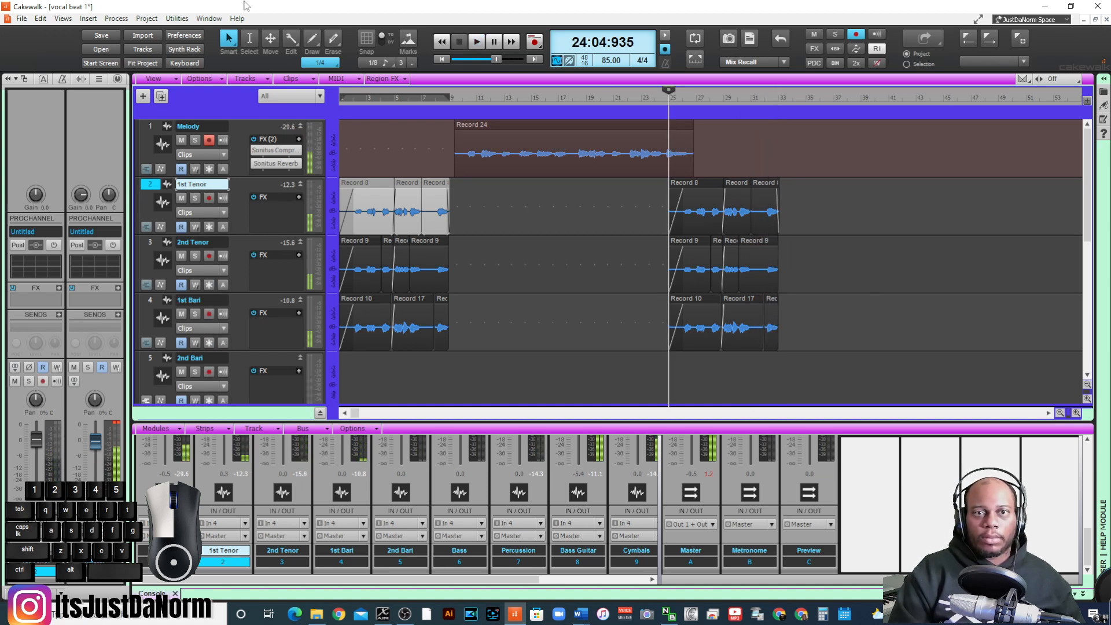
- Open the project's file commands
left_click(22, 19)
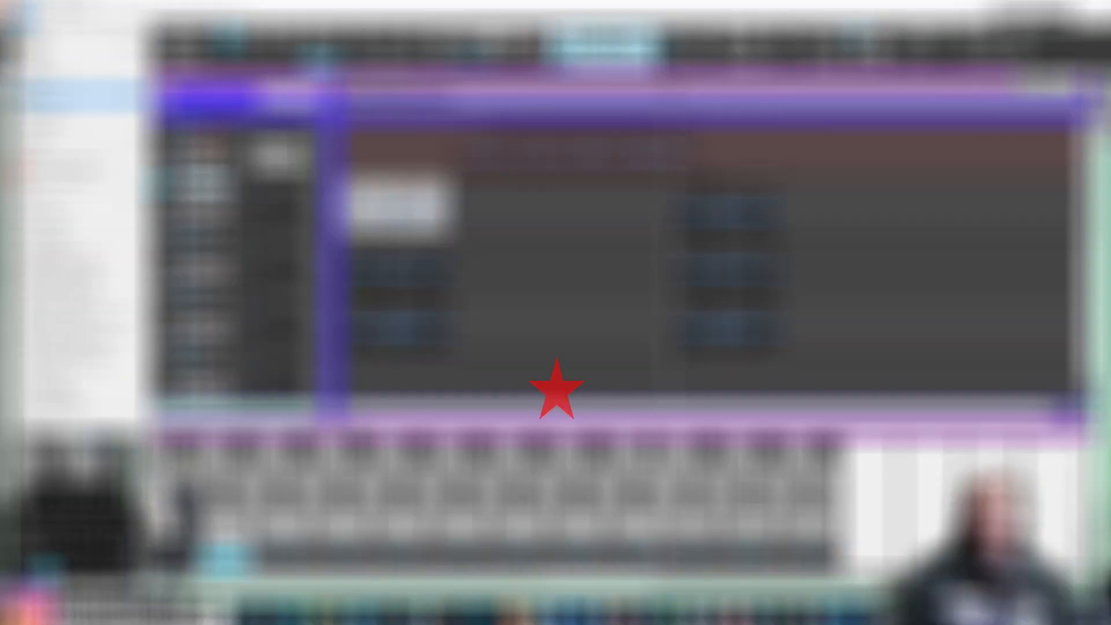